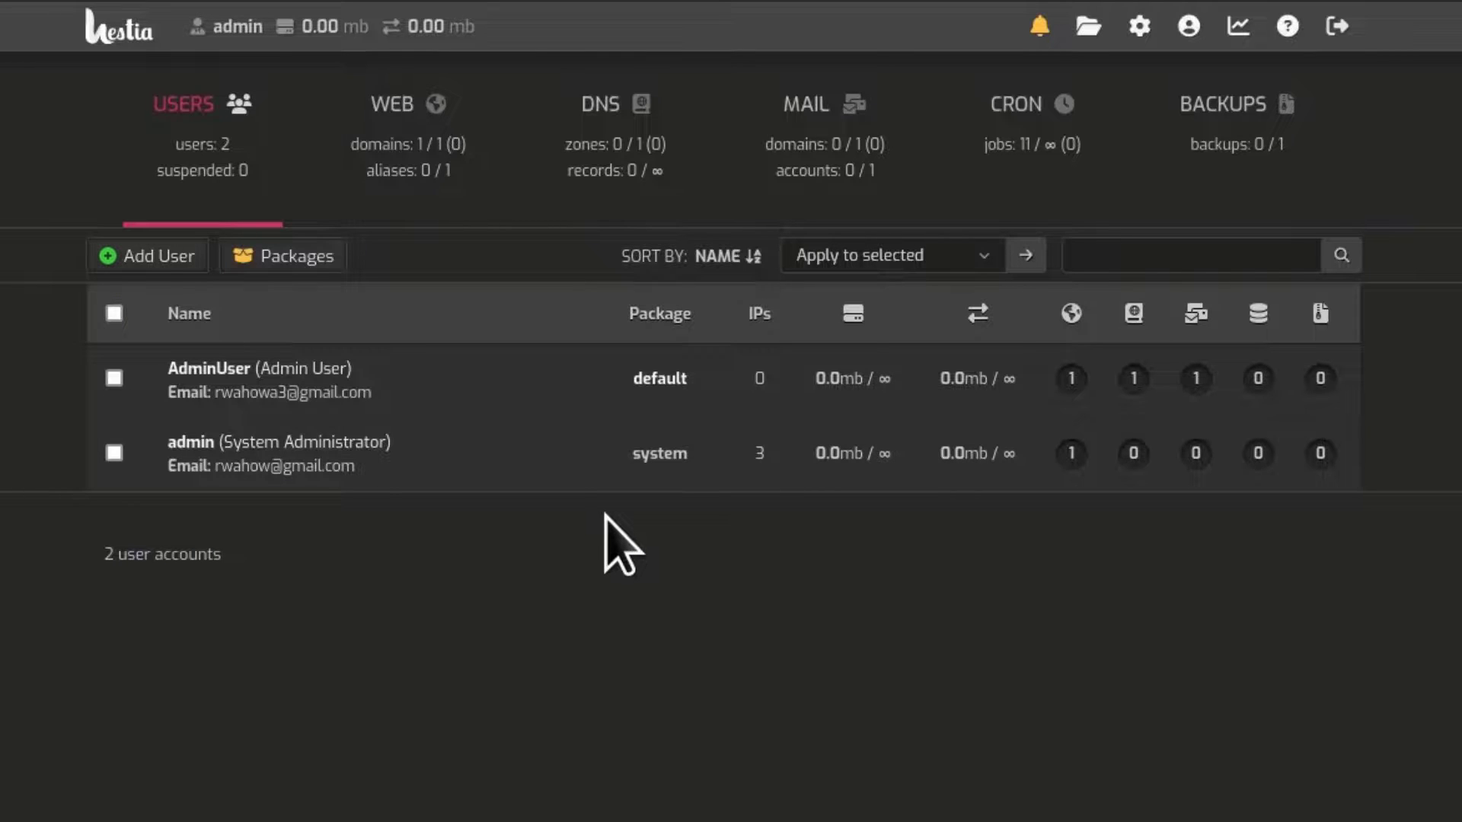
Step: Tick Global SMTP Relay under Mail Server in the server configuration, showing the empty Host field
mouse_move(432, 424)
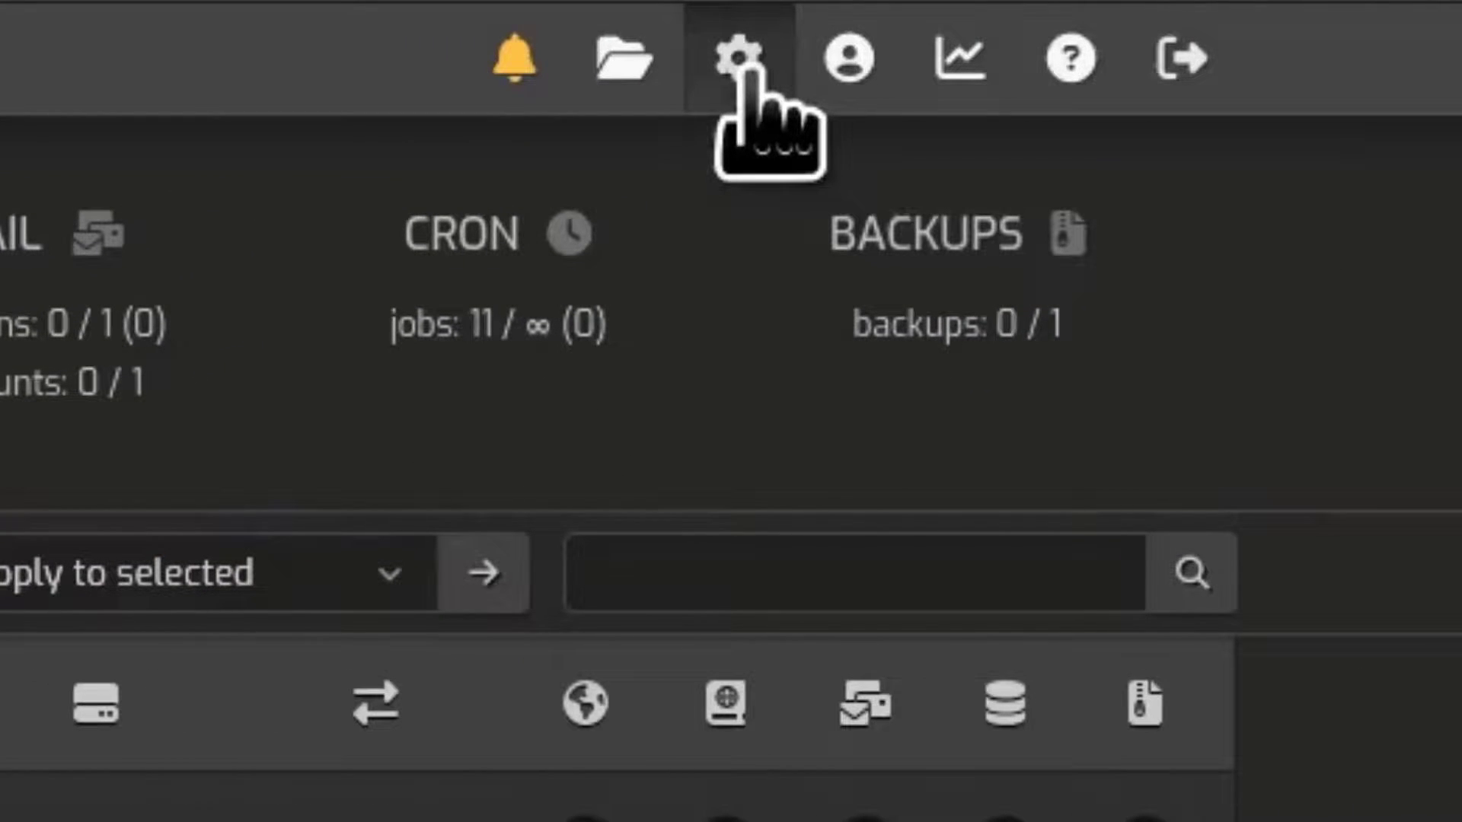
click(742, 65)
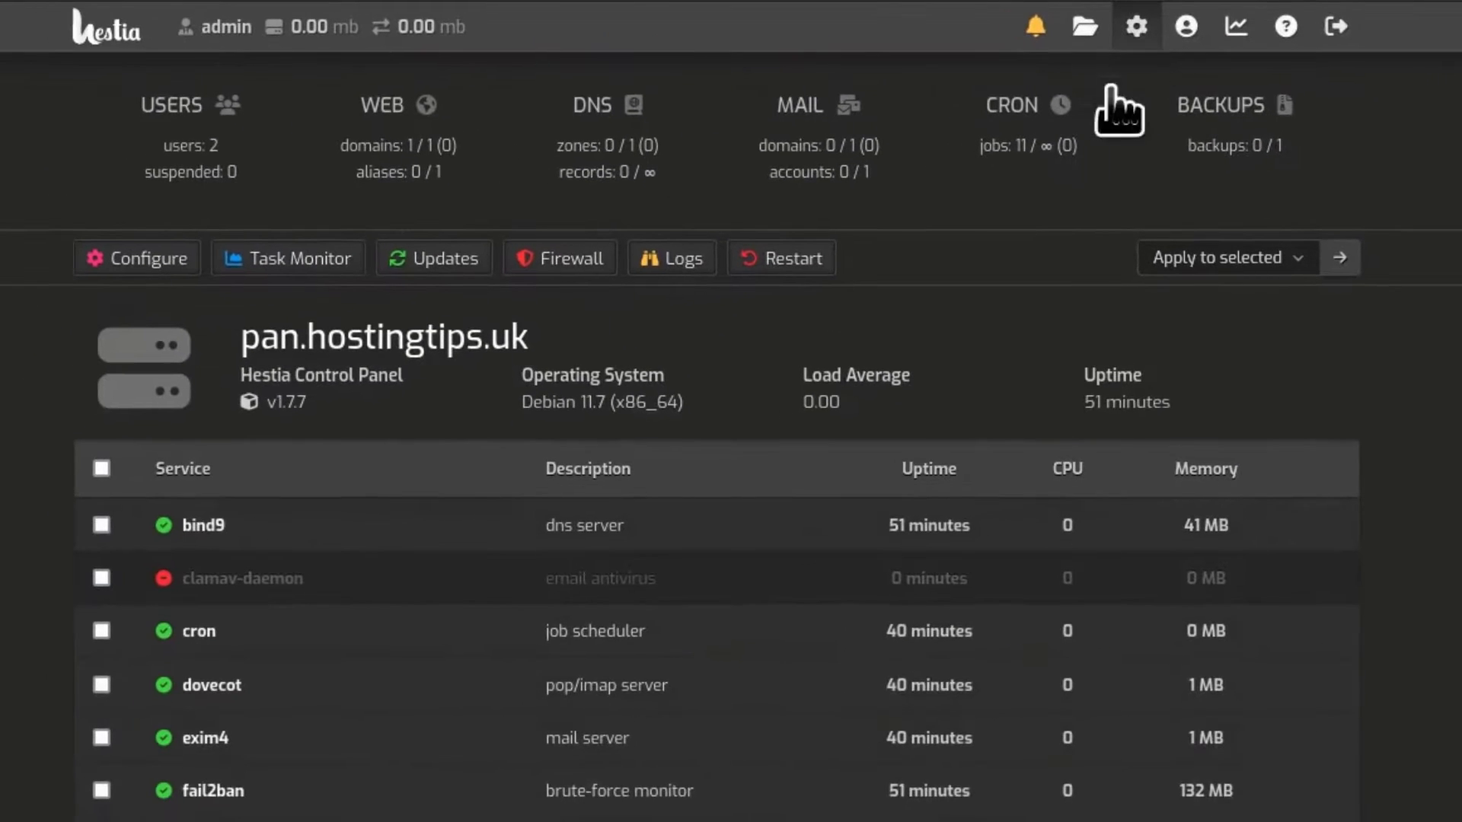
click(148, 263)
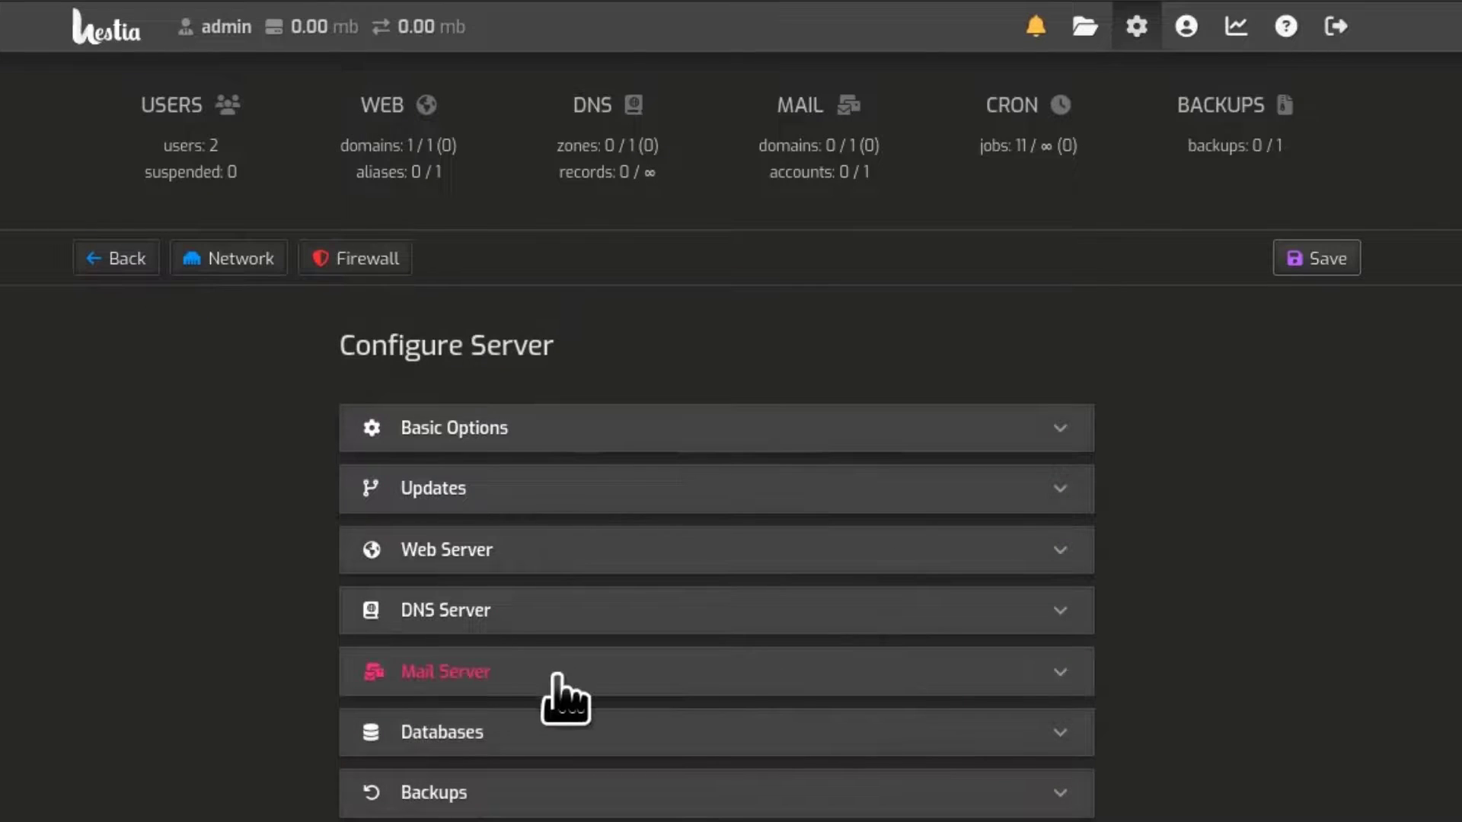
click(587, 675)
scroll(1432, 583, down, 2)
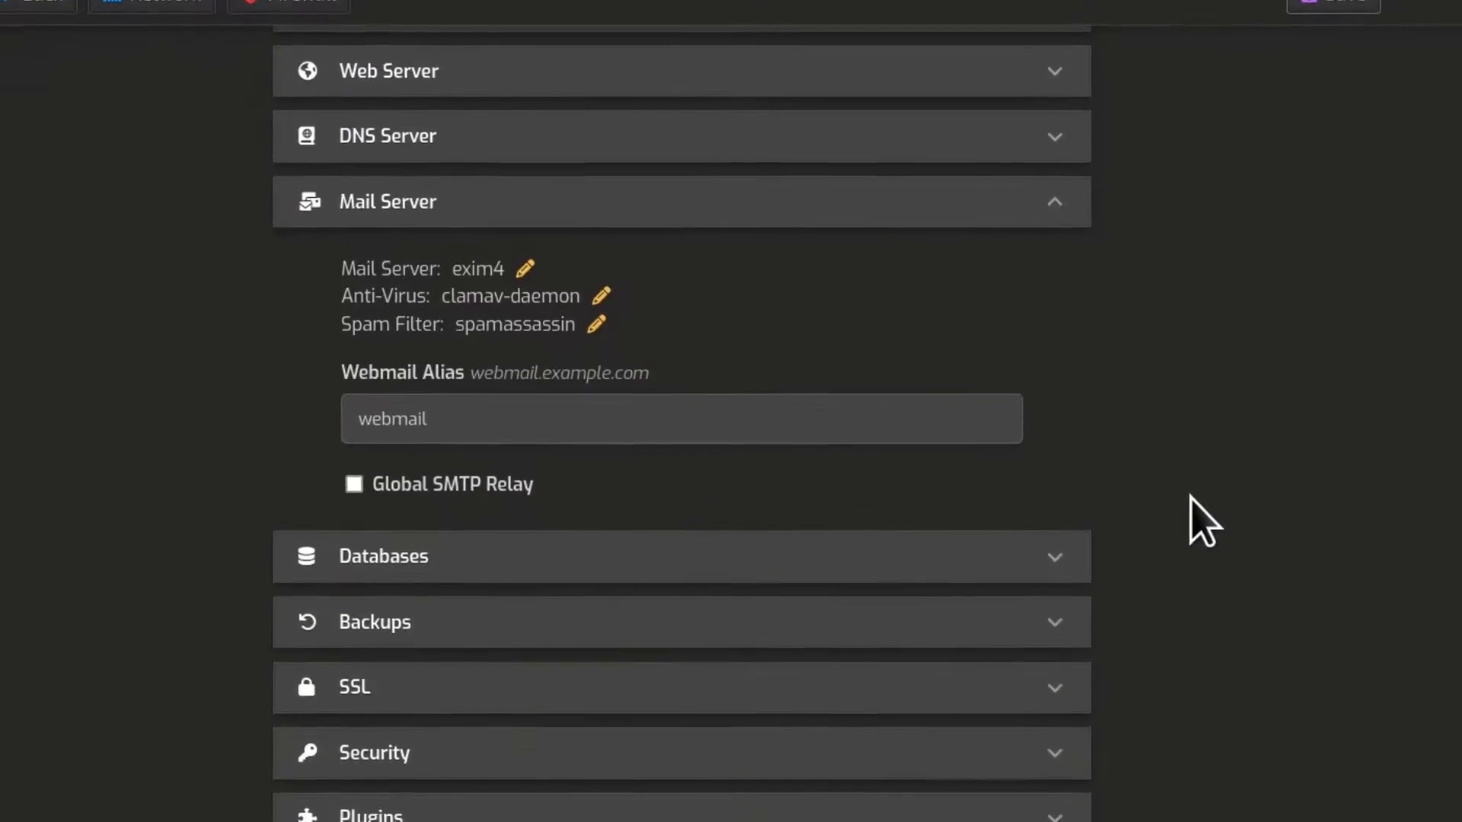
scroll(1161, 453, down, 4)
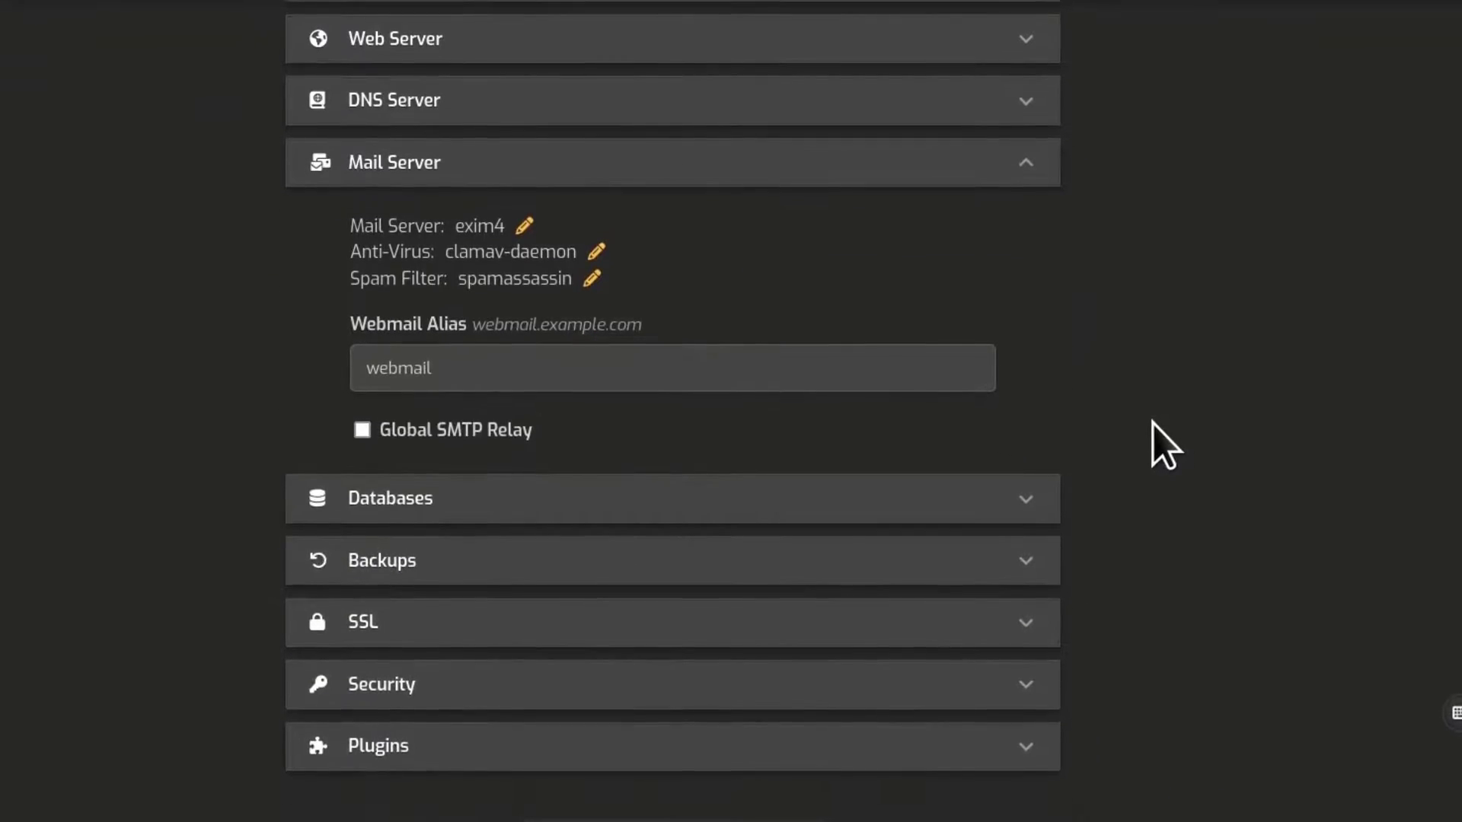
click(590, 354)
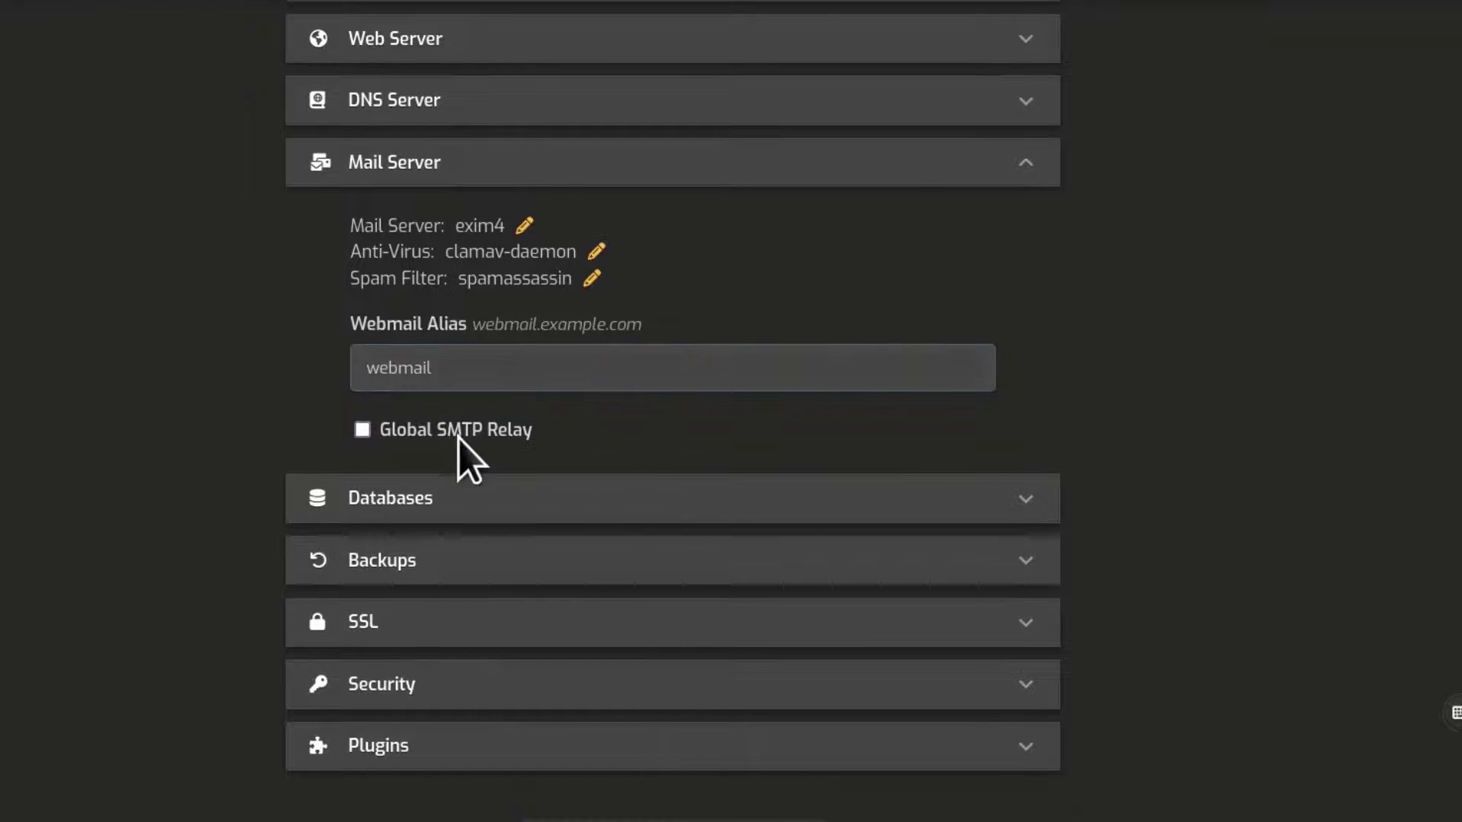
click(363, 431)
scroll(1149, 327, down, 4)
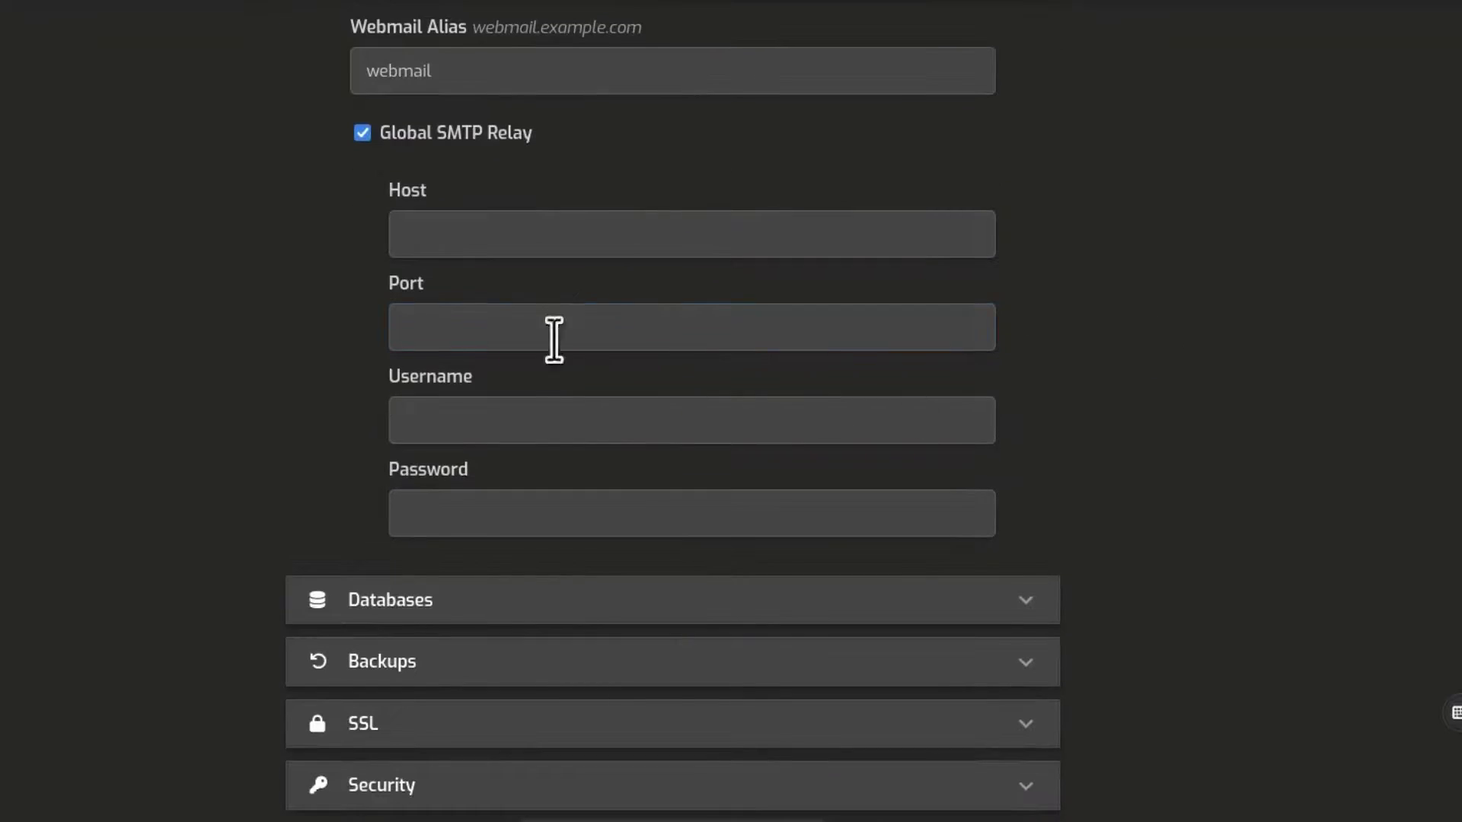
click(432, 236)
Step: Open the Mailgun sandbox domain's overview page from the Domains list
click(476, 327)
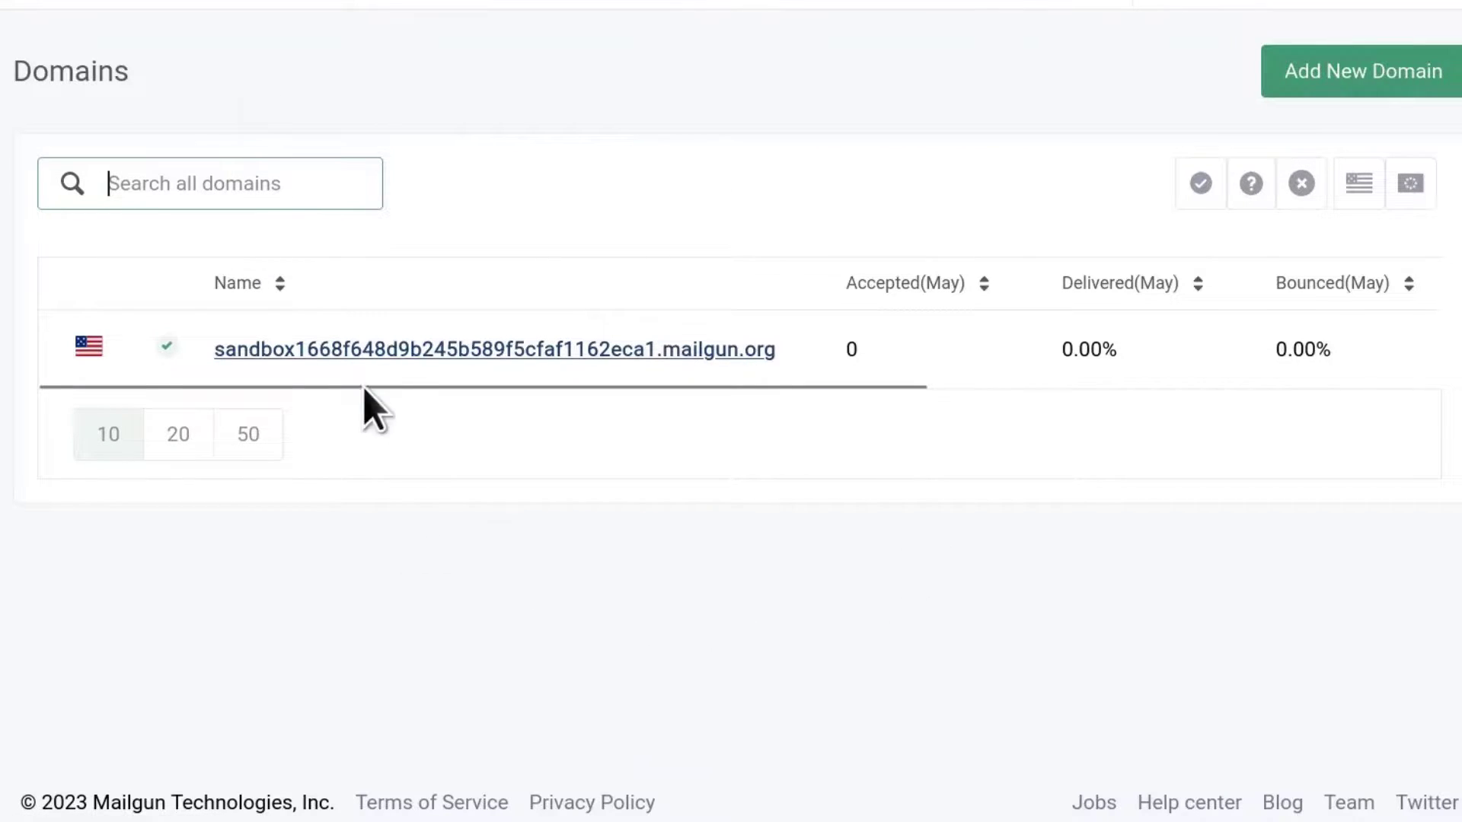
click(450, 351)
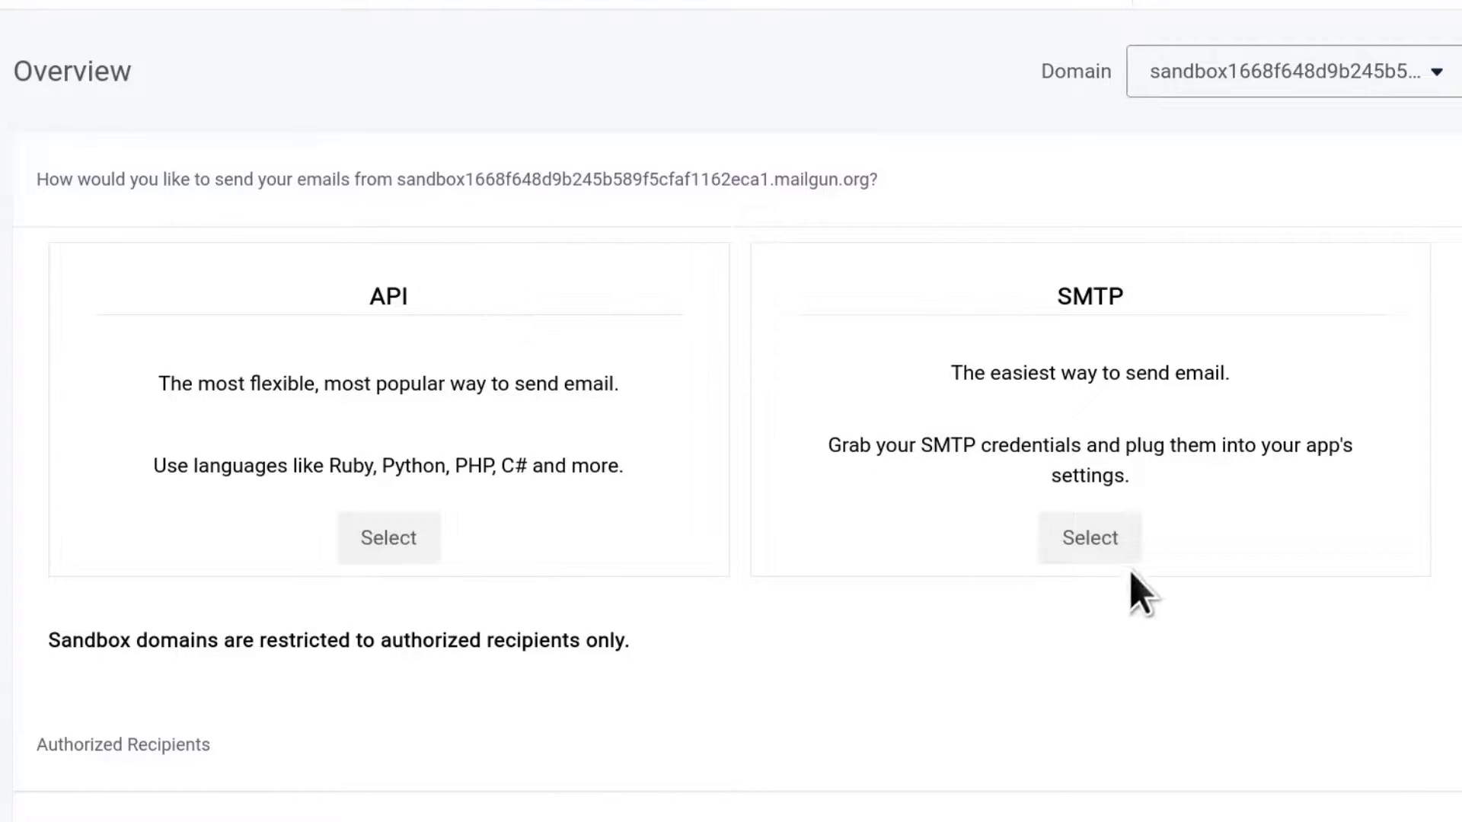
Step: Choose SMTP sending for the sandbox domain and copy the hostname smtp.mailgun.org
click(1097, 534)
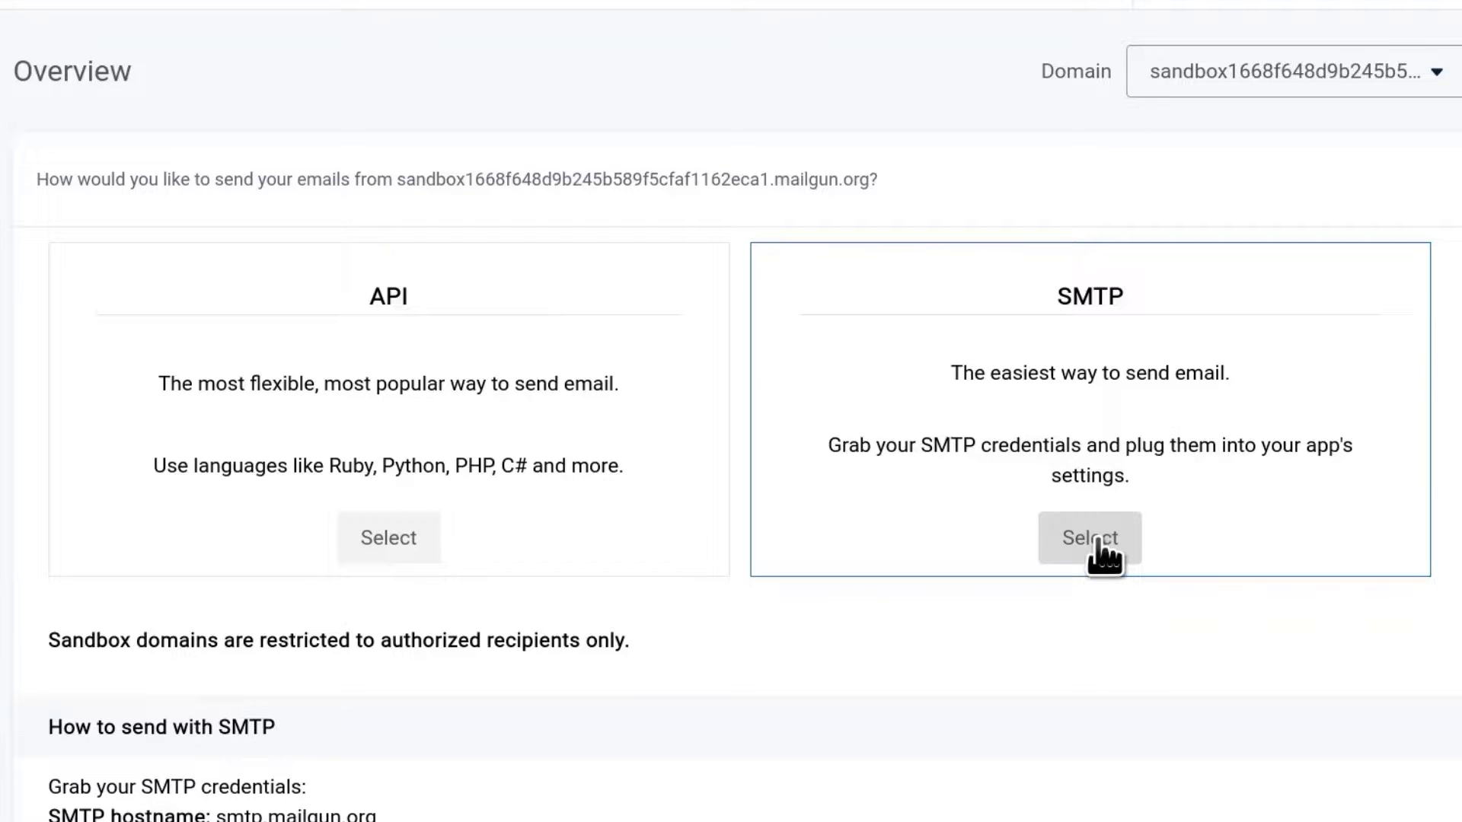
scroll(594, 450, down, 10)
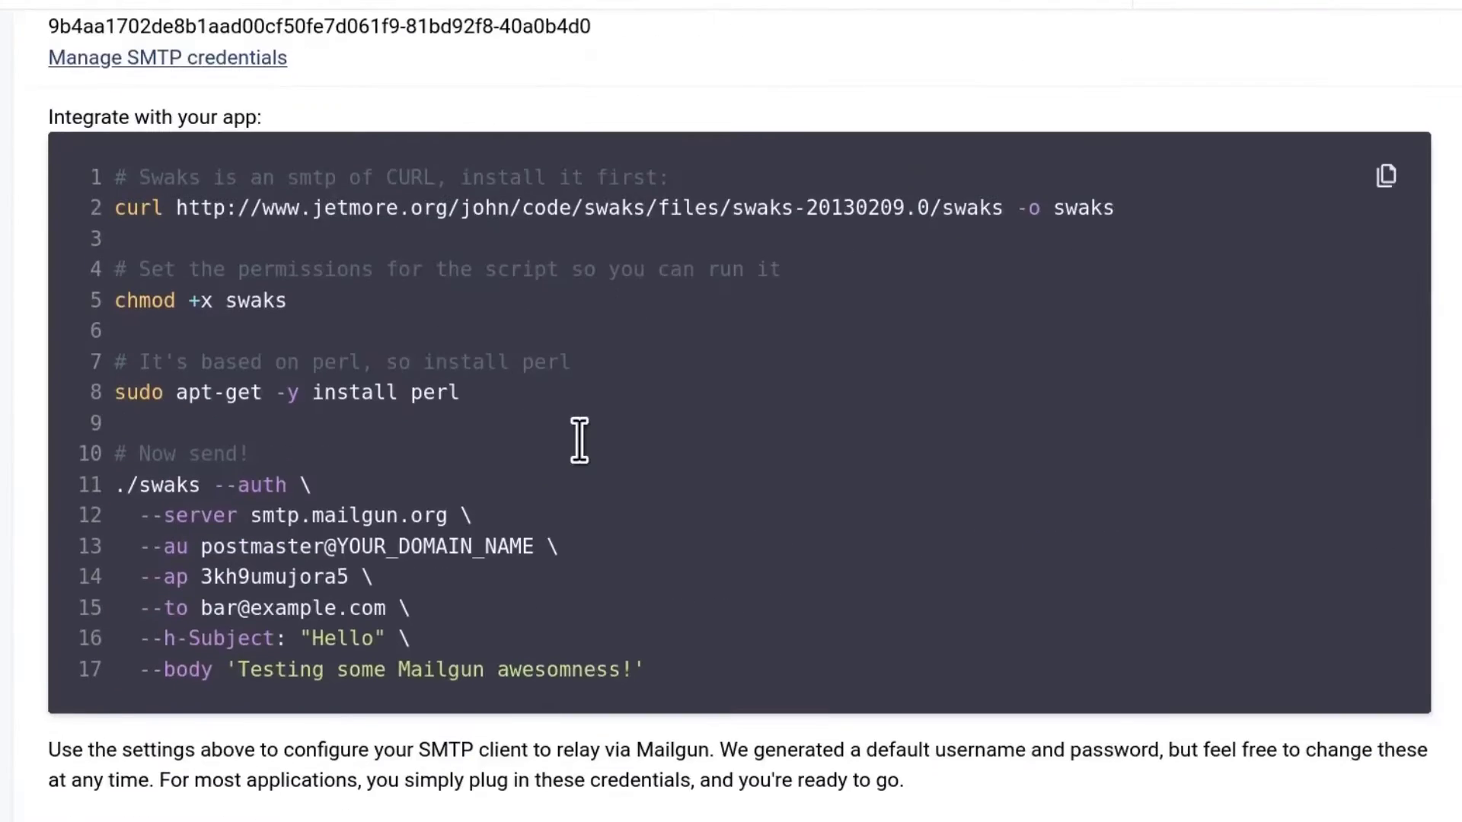
scroll(579, 440, up, 4)
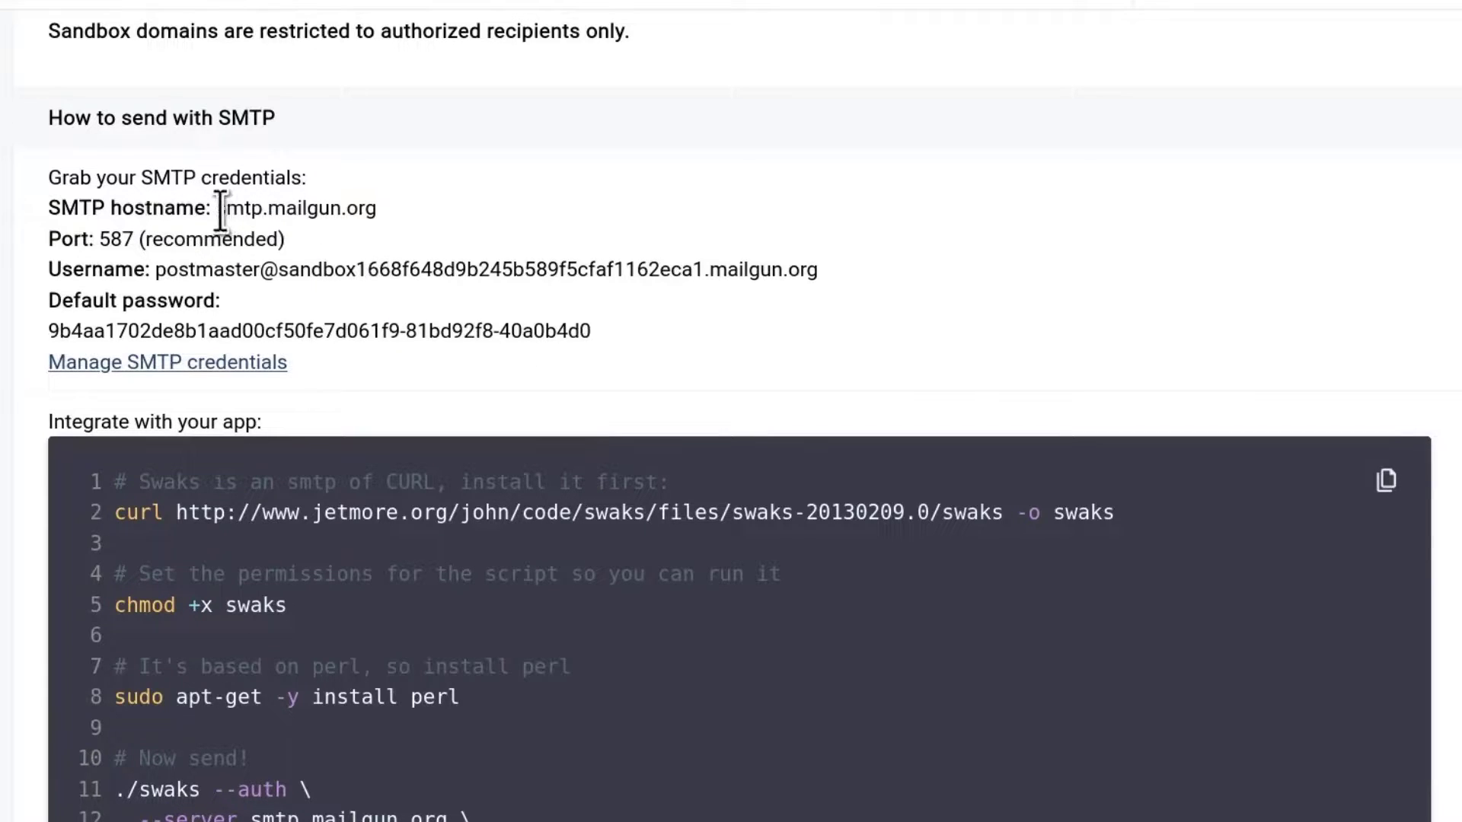
drag(234, 208, 394, 203)
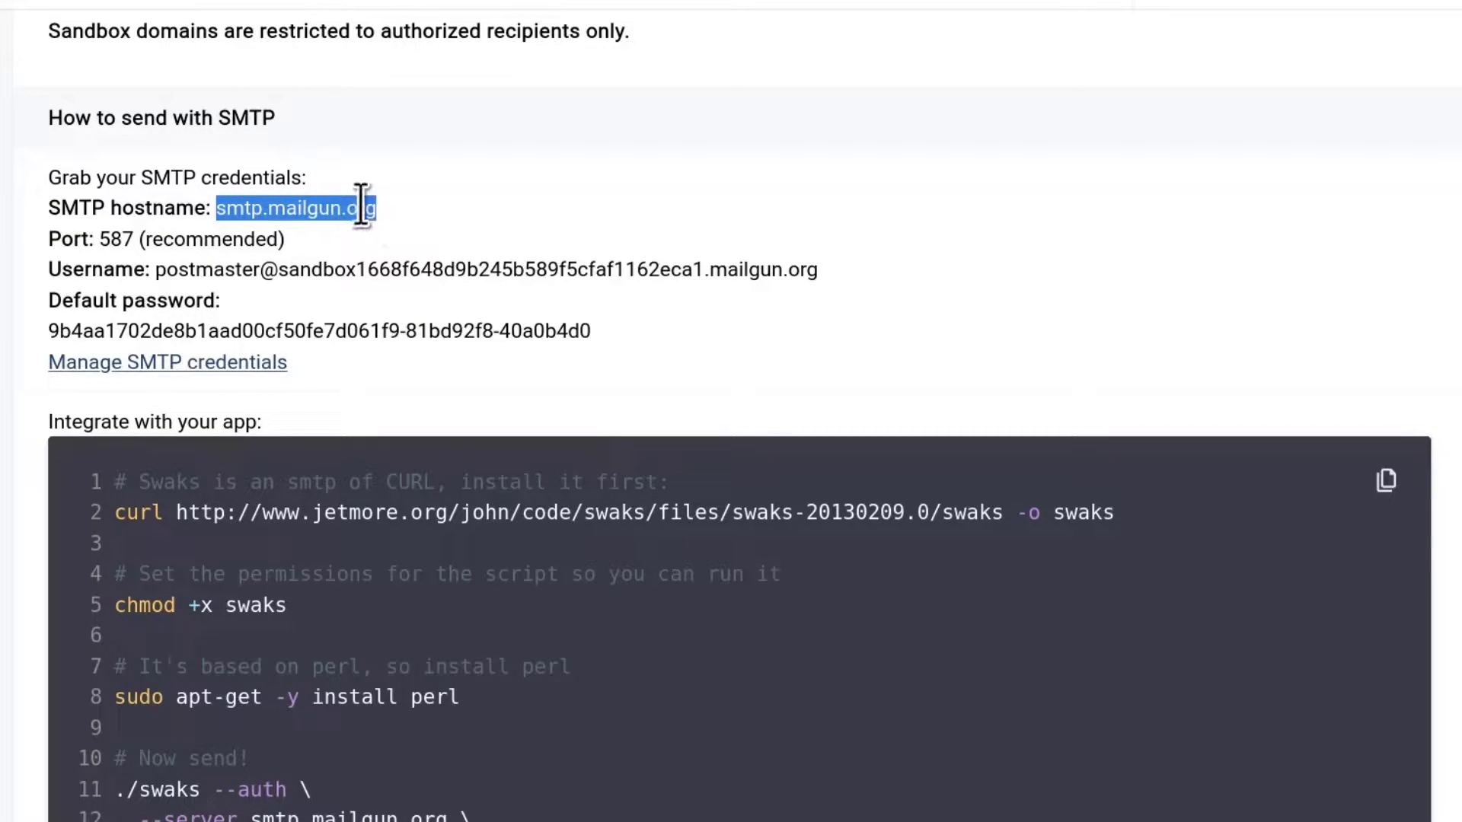
right_click(355, 206)
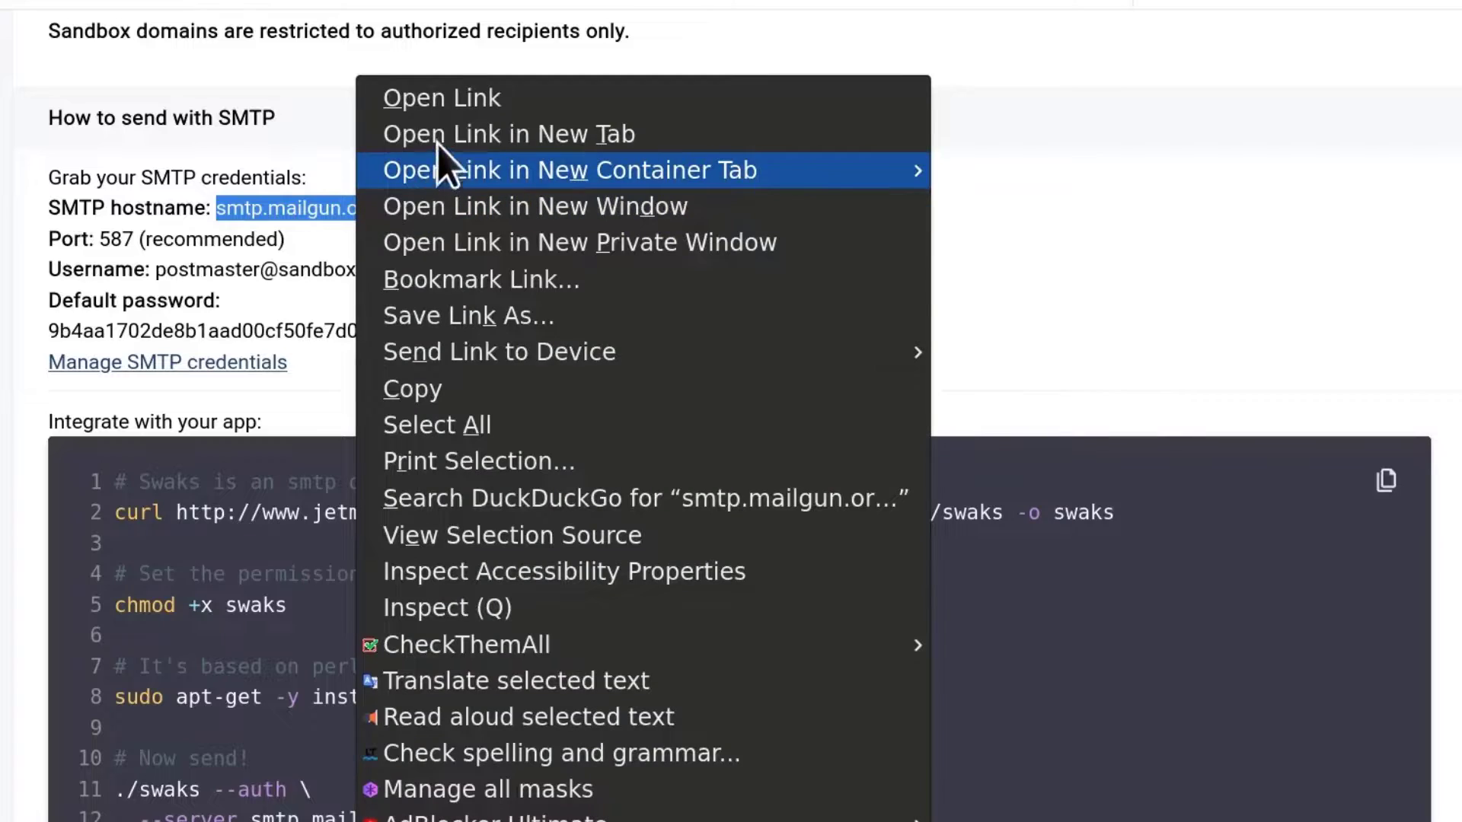
click(464, 390)
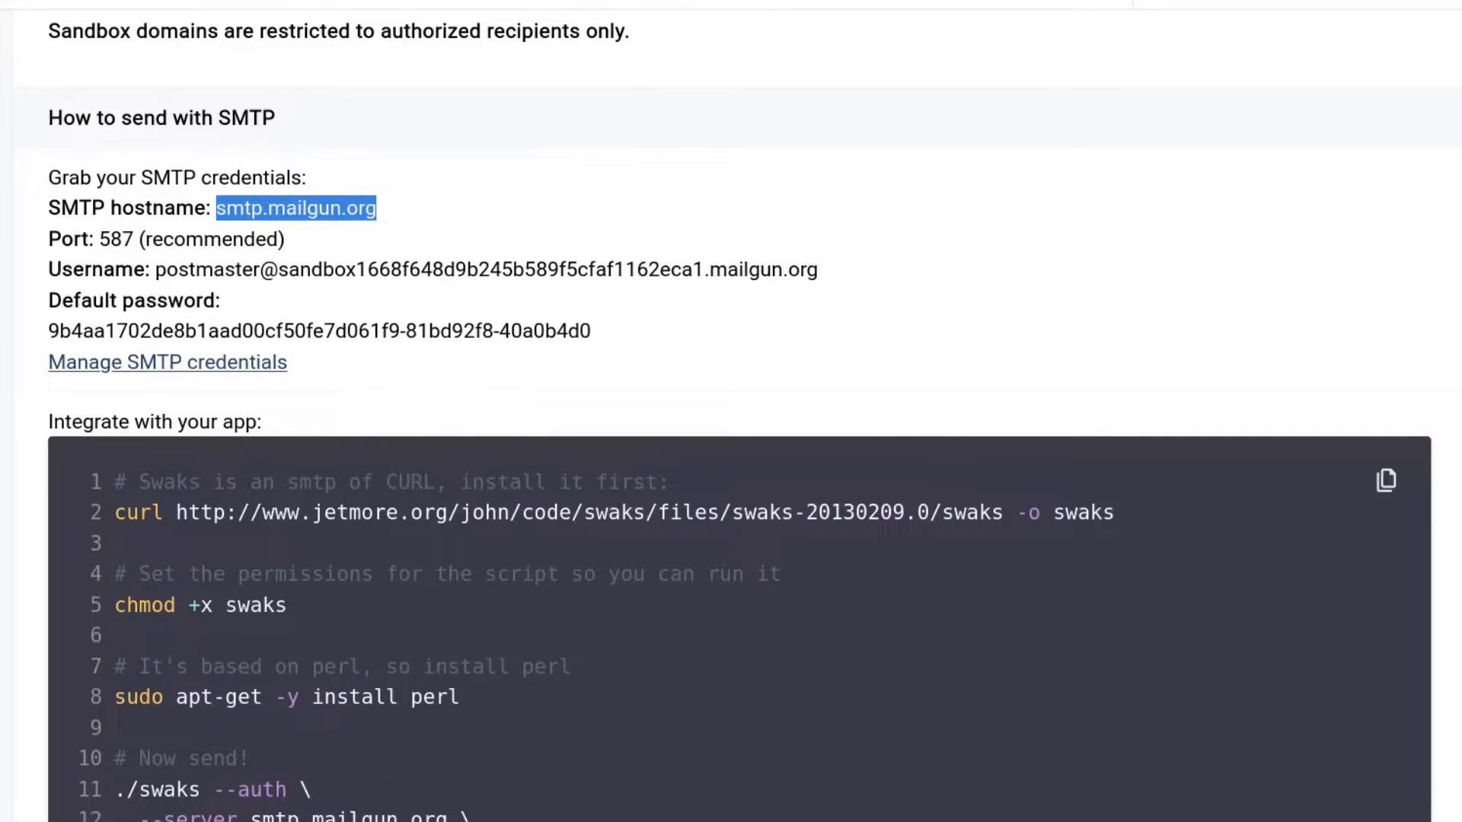
Step: Paste smtp.mailgun.org into the relay Host field and copy the Mailgun SMTP username
key(ctrl+shift+Tab)
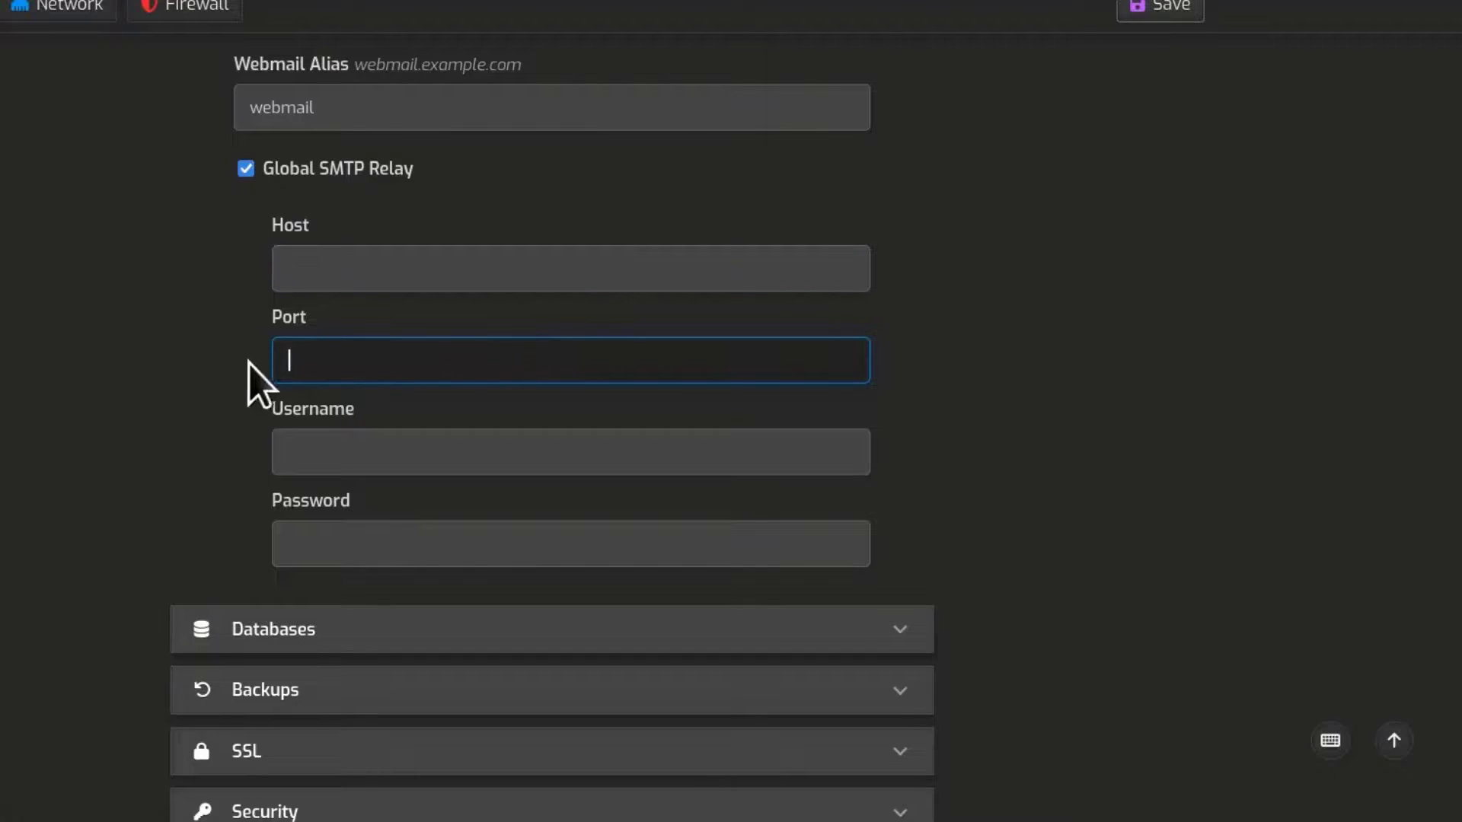
right_click(290, 273)
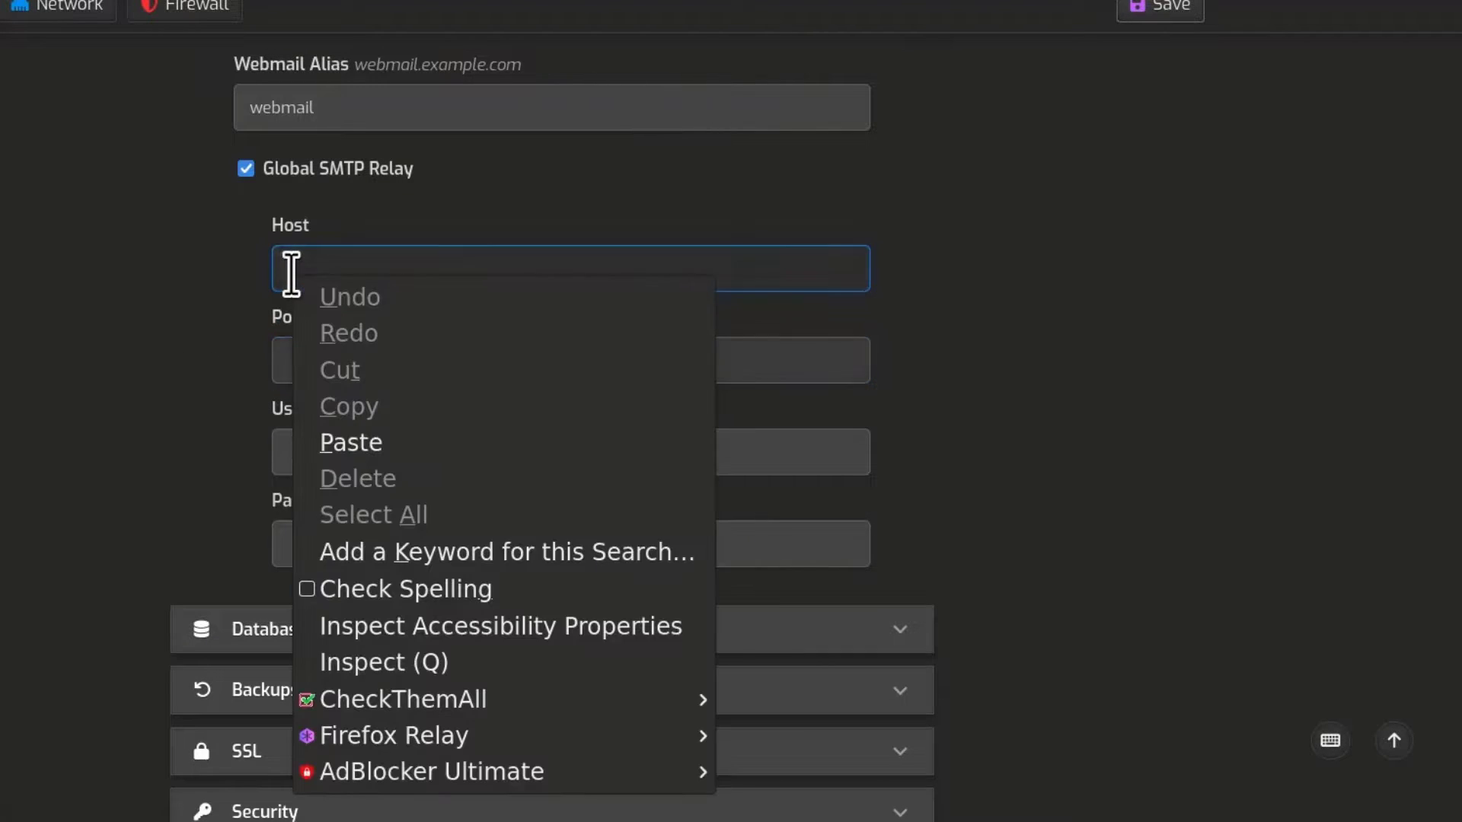
click(360, 440)
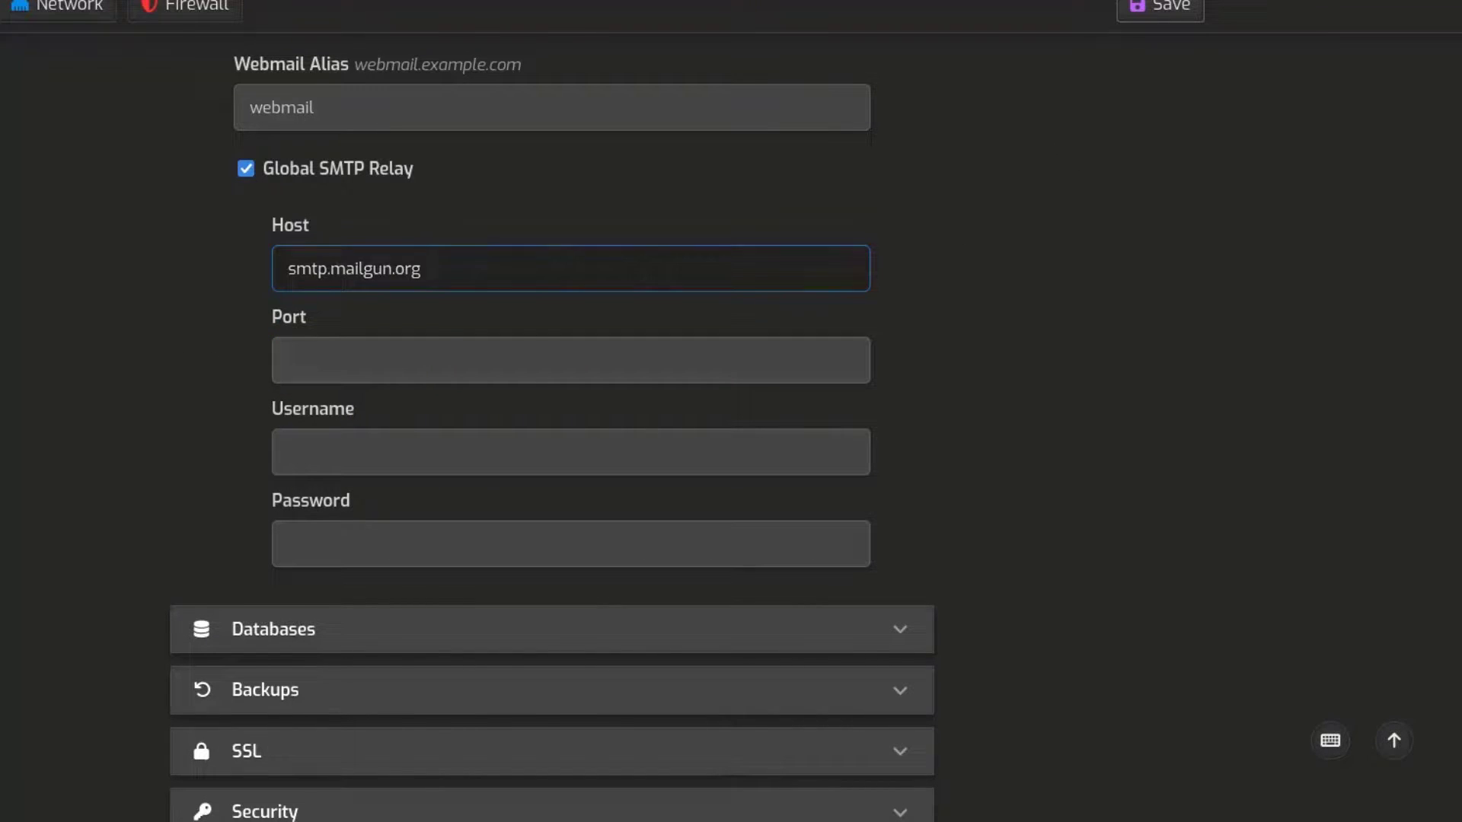
key(ctrl+Tab)
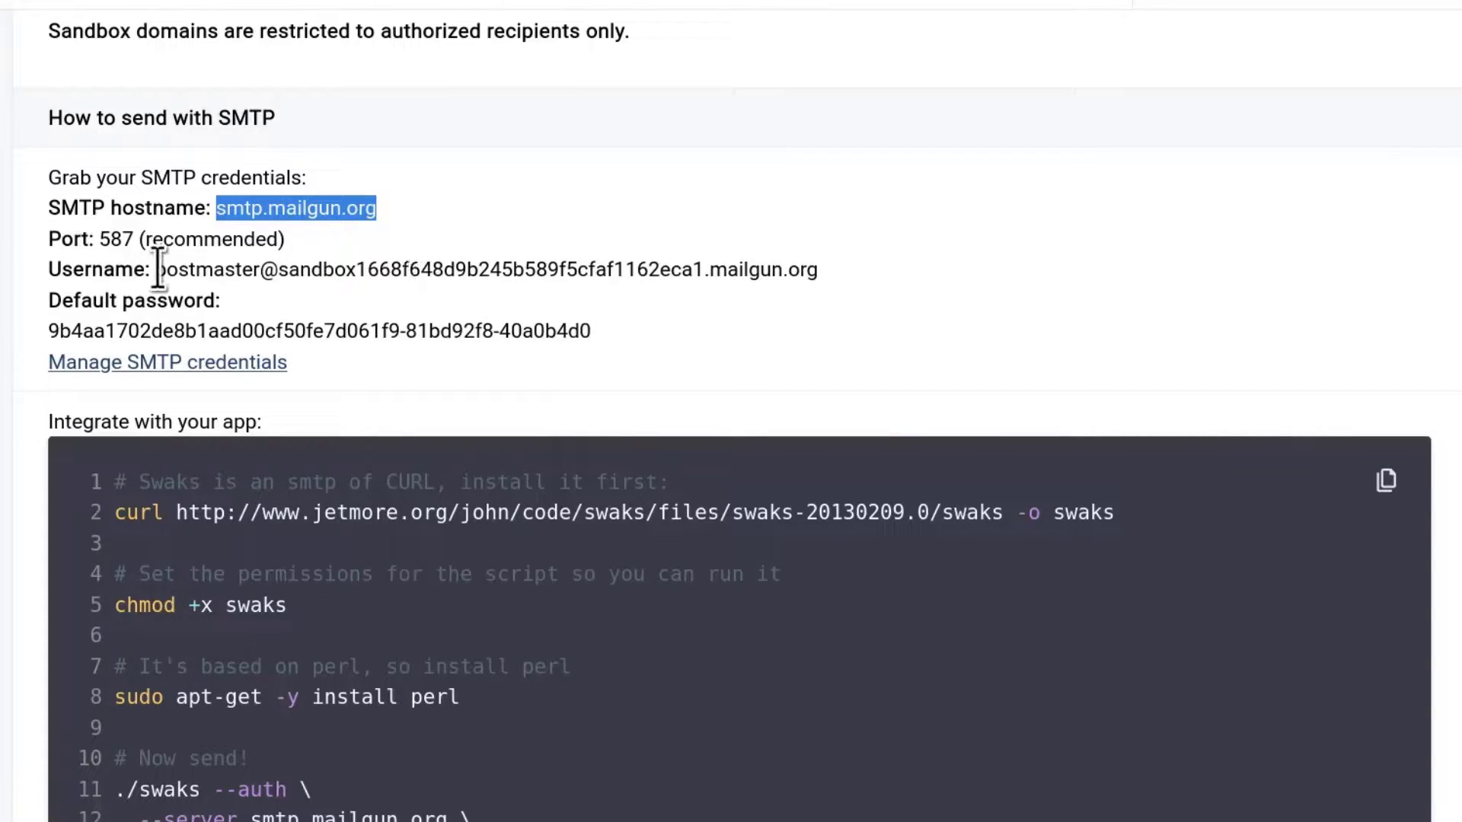
drag(156, 270, 824, 278)
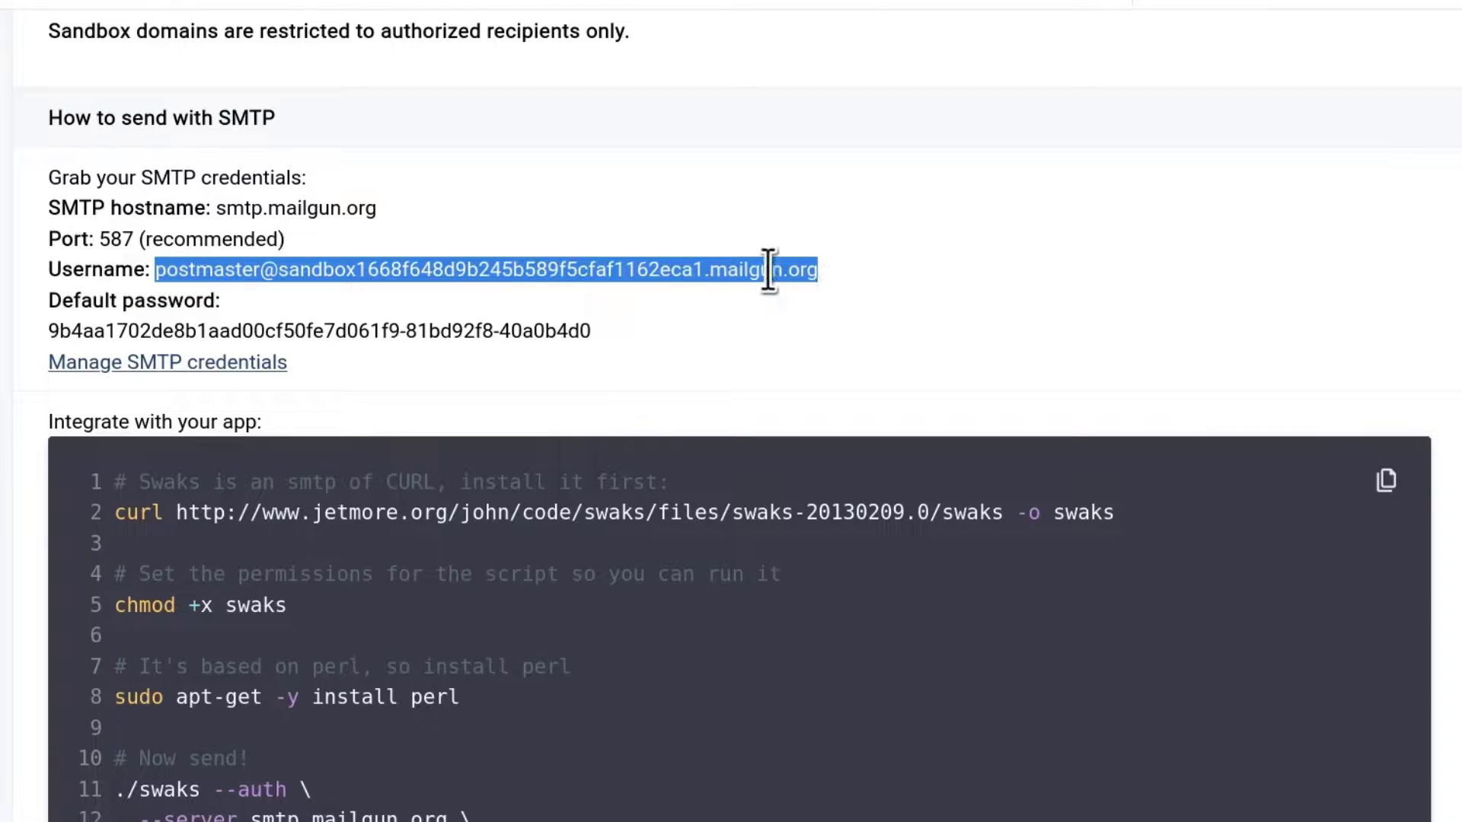
right_click(735, 268)
click(785, 288)
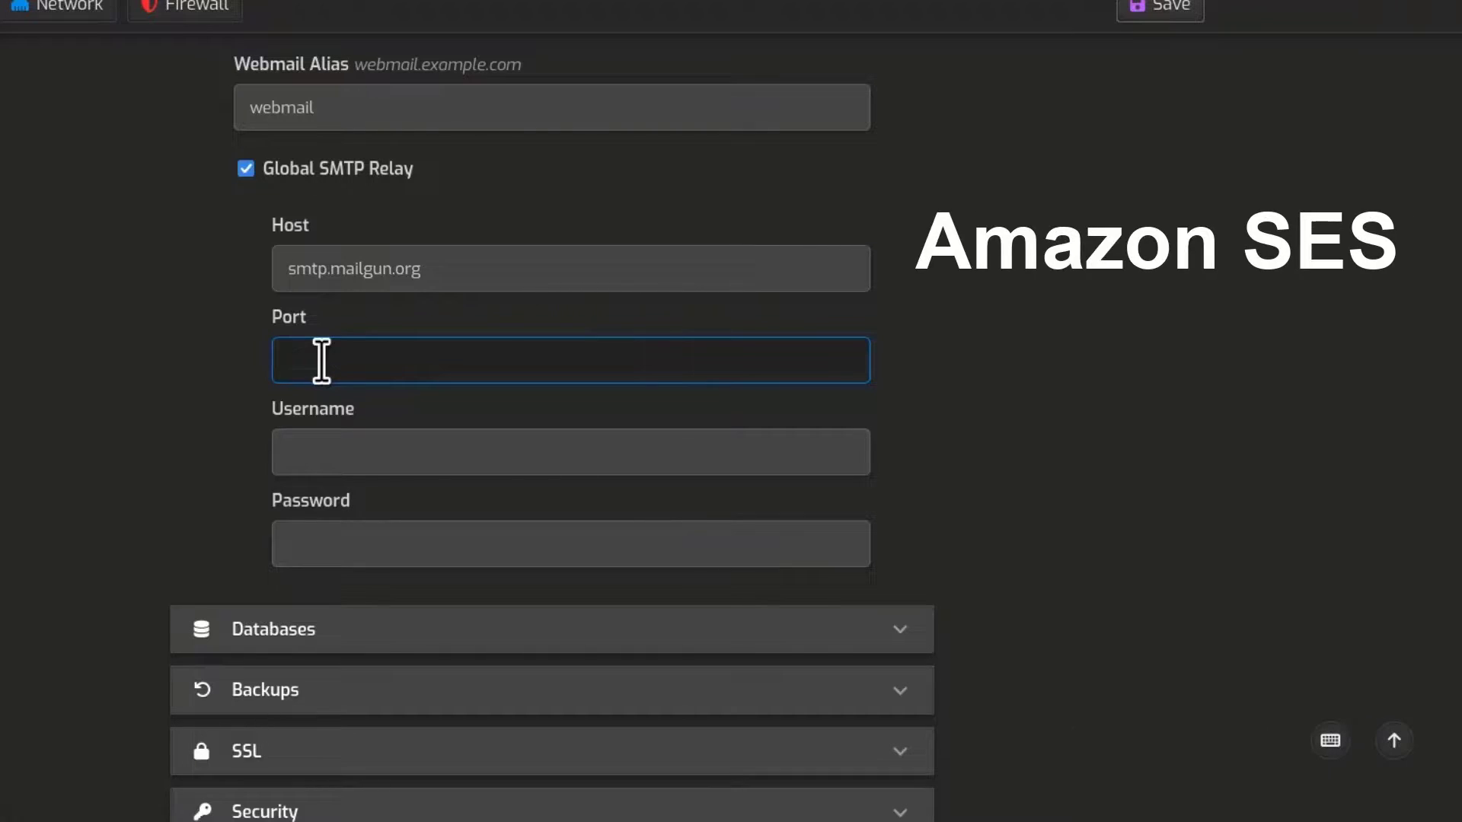
Step: Paste the SMTP username into Username and correct the relay Port to 587
right_click(320, 359)
click(449, 9)
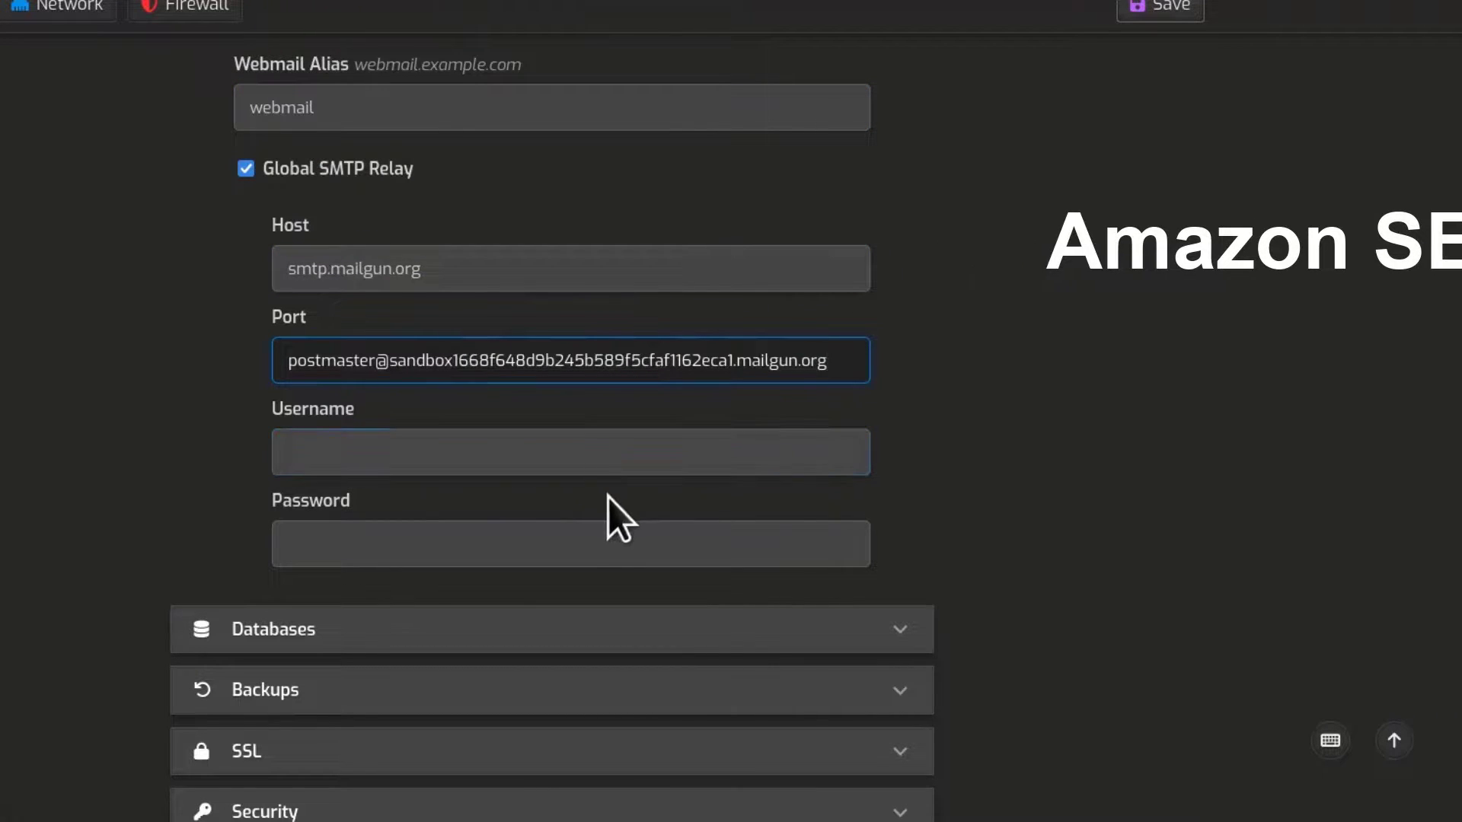
click(378, 460)
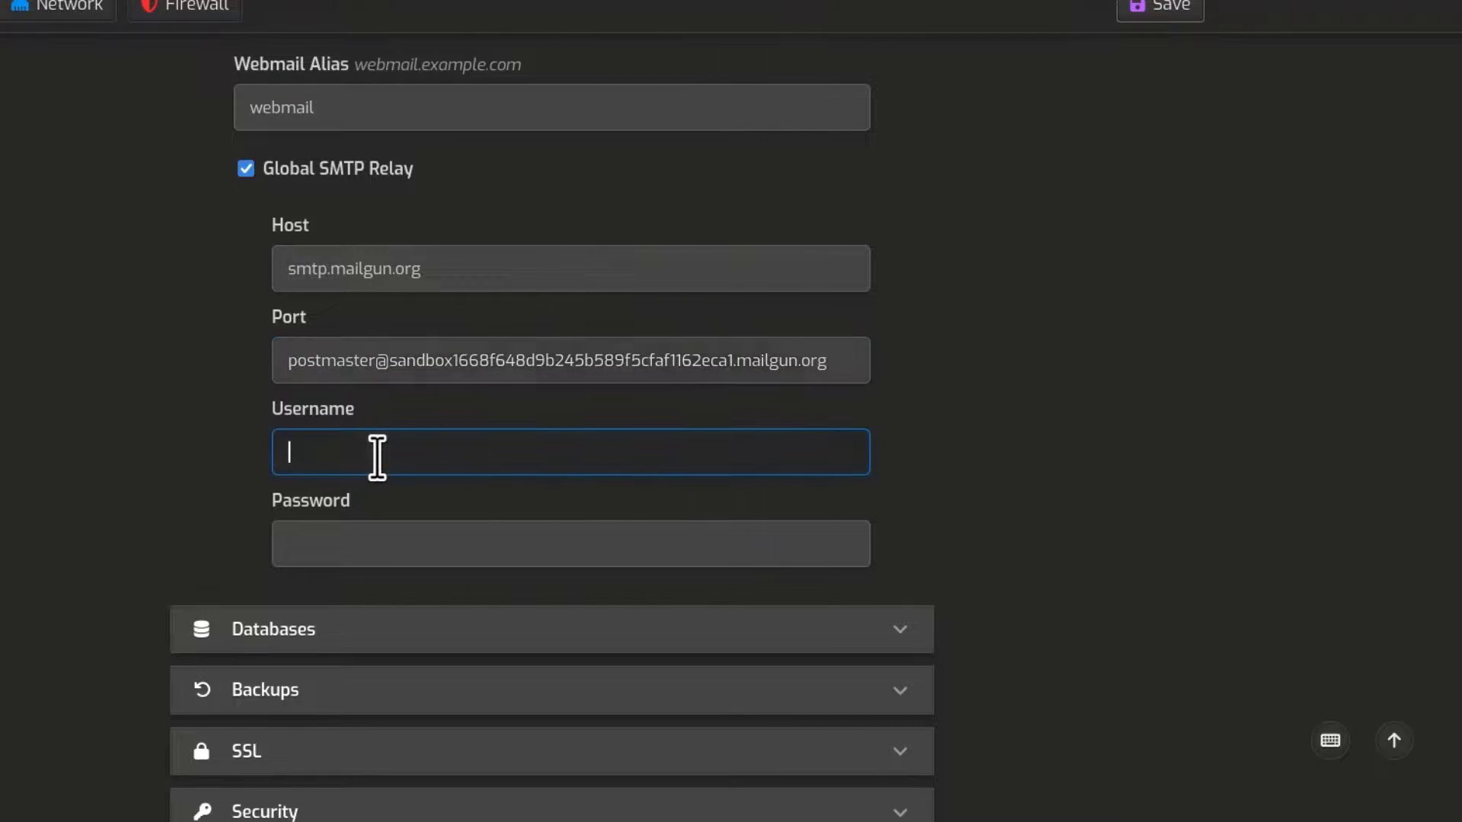
right_click(379, 456)
click(533, 103)
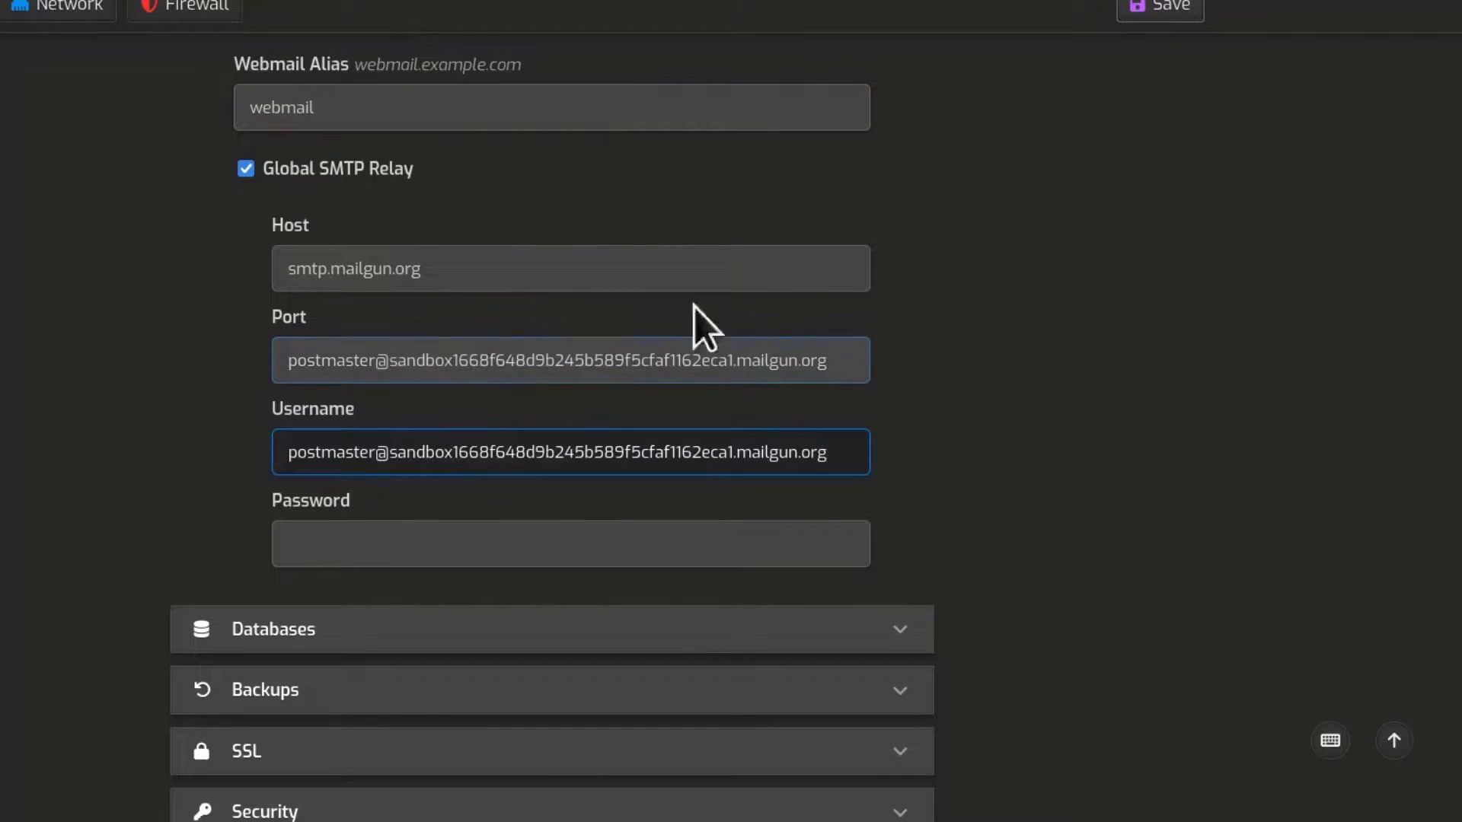
click(522, 358)
double_click(522, 358)
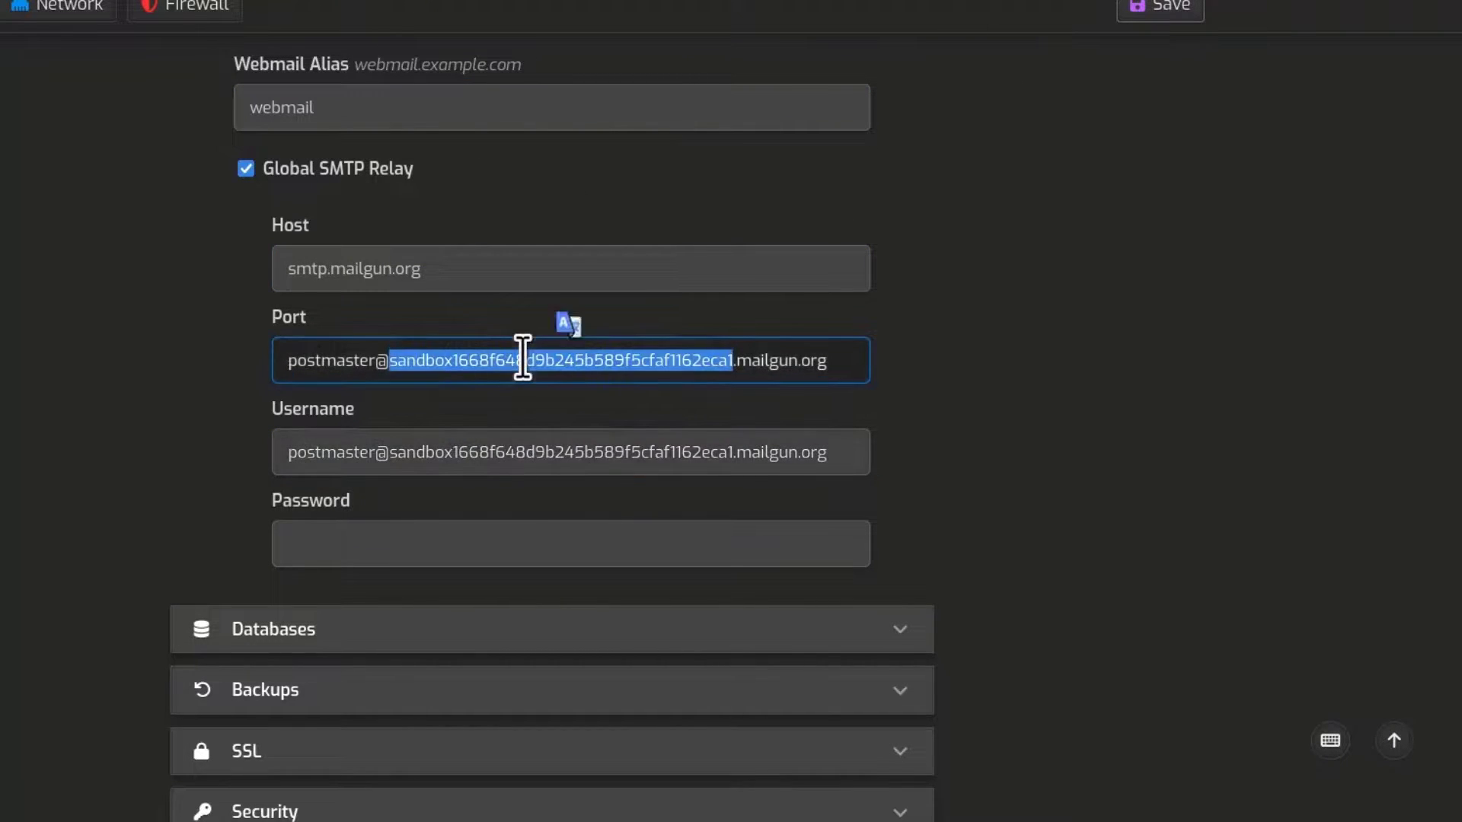
key(ctrl+a)
text(587)
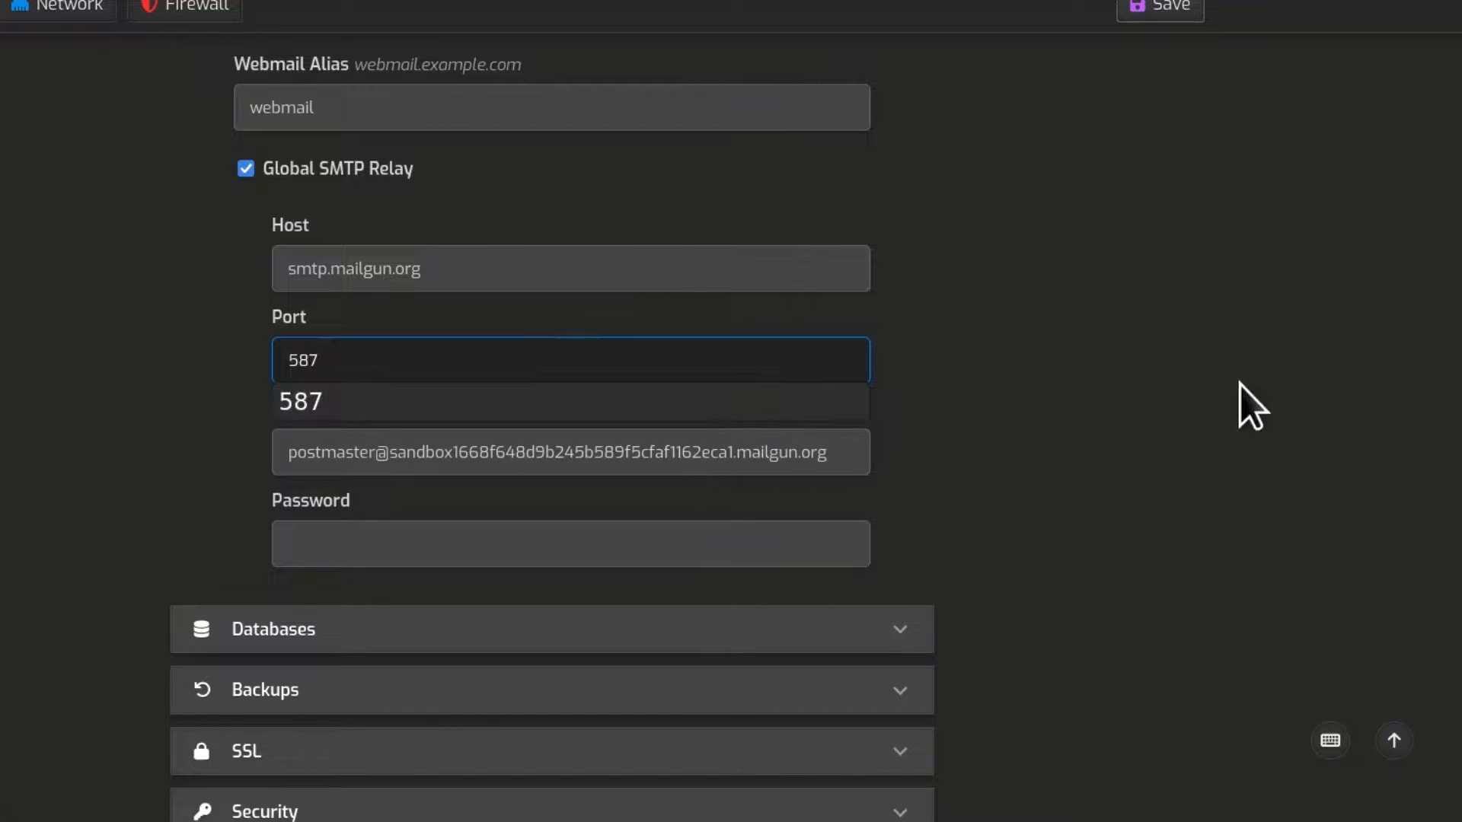
click(1096, 432)
Step: Copy Mailgun's default SMTP password into the relay Password field and save the configuration
click(402, 452)
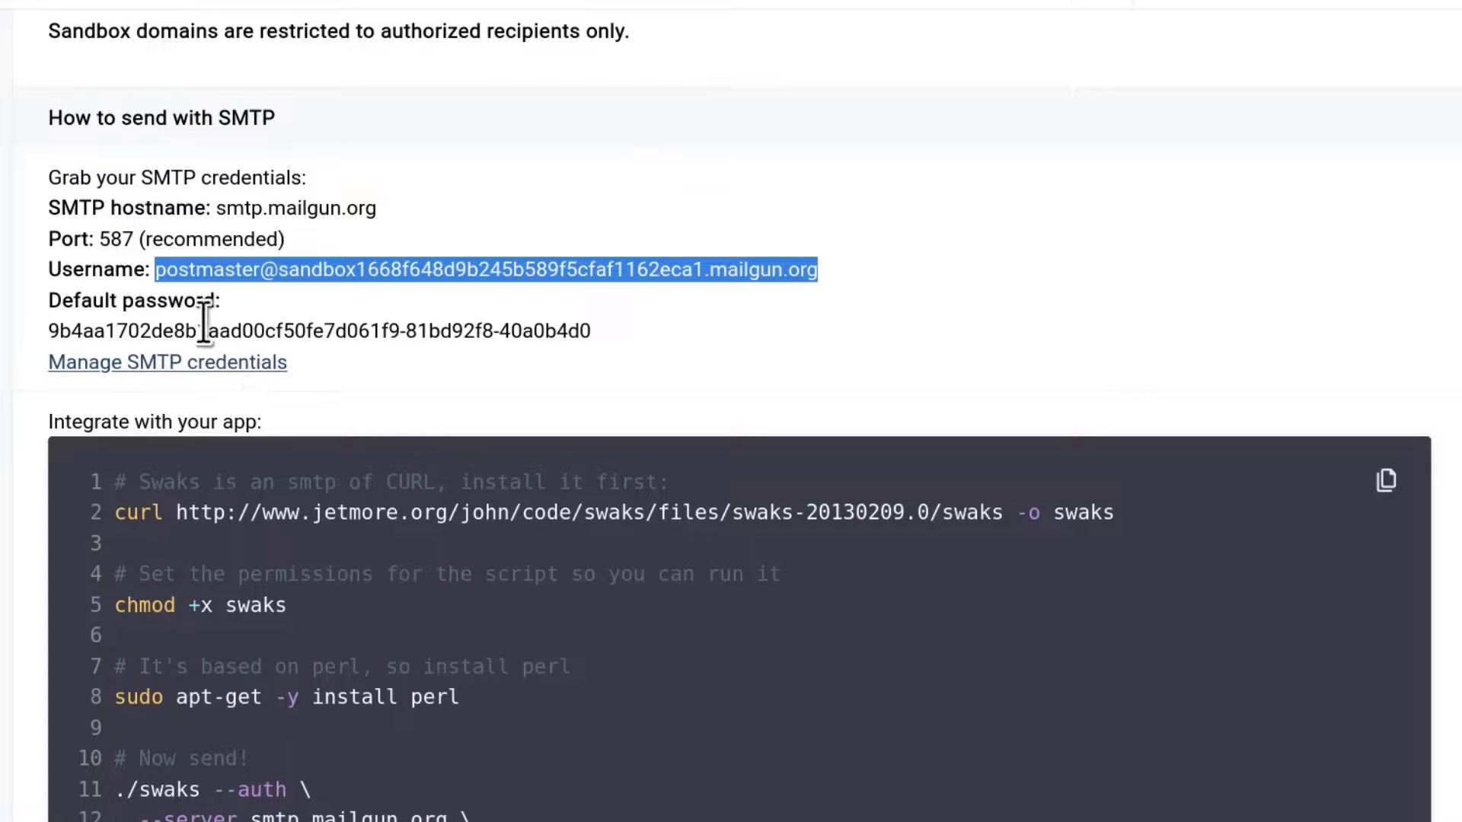
click(233, 323)
triple_click(233, 327)
right_click(284, 326)
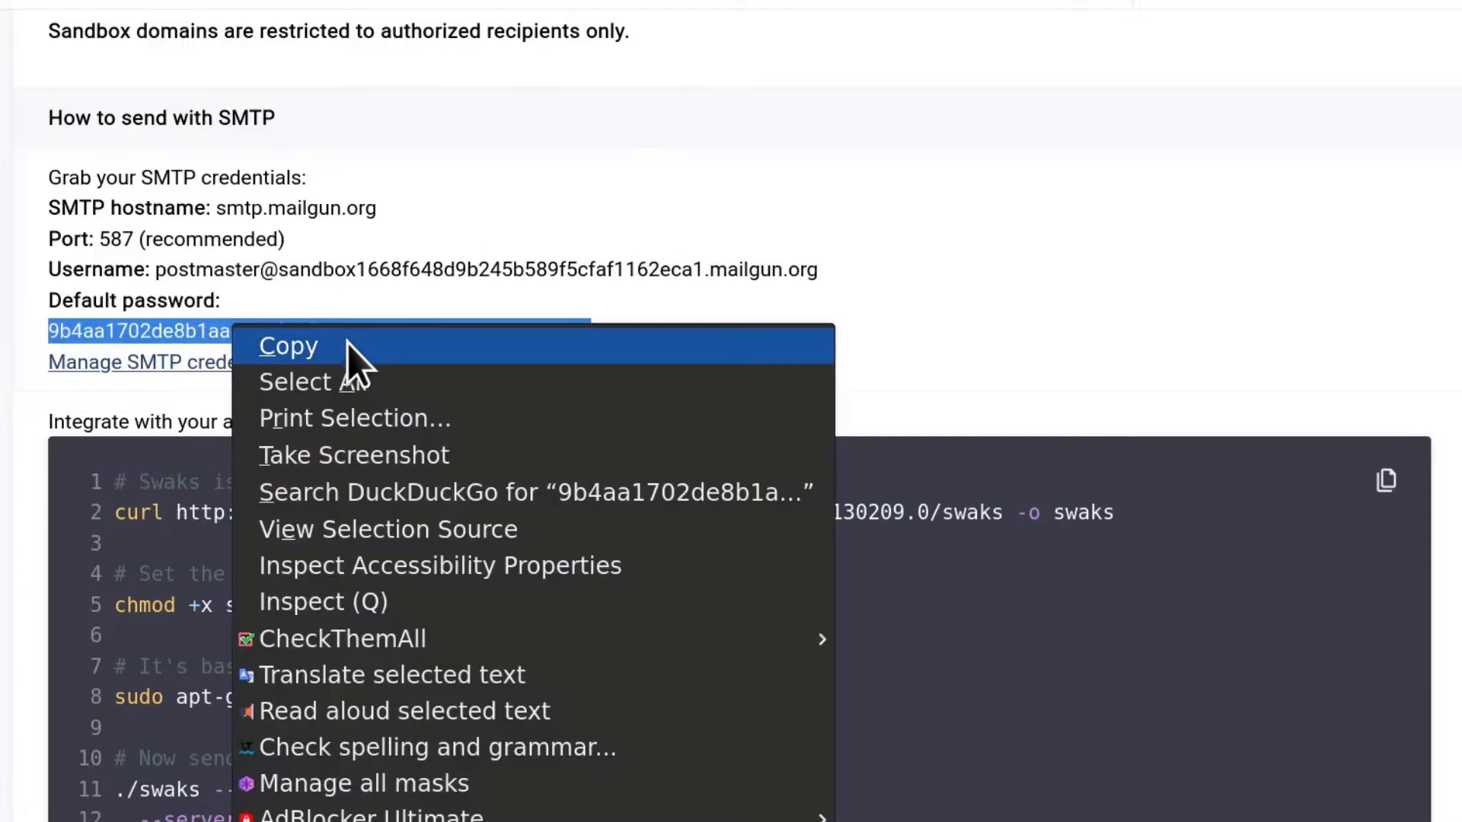
click(347, 344)
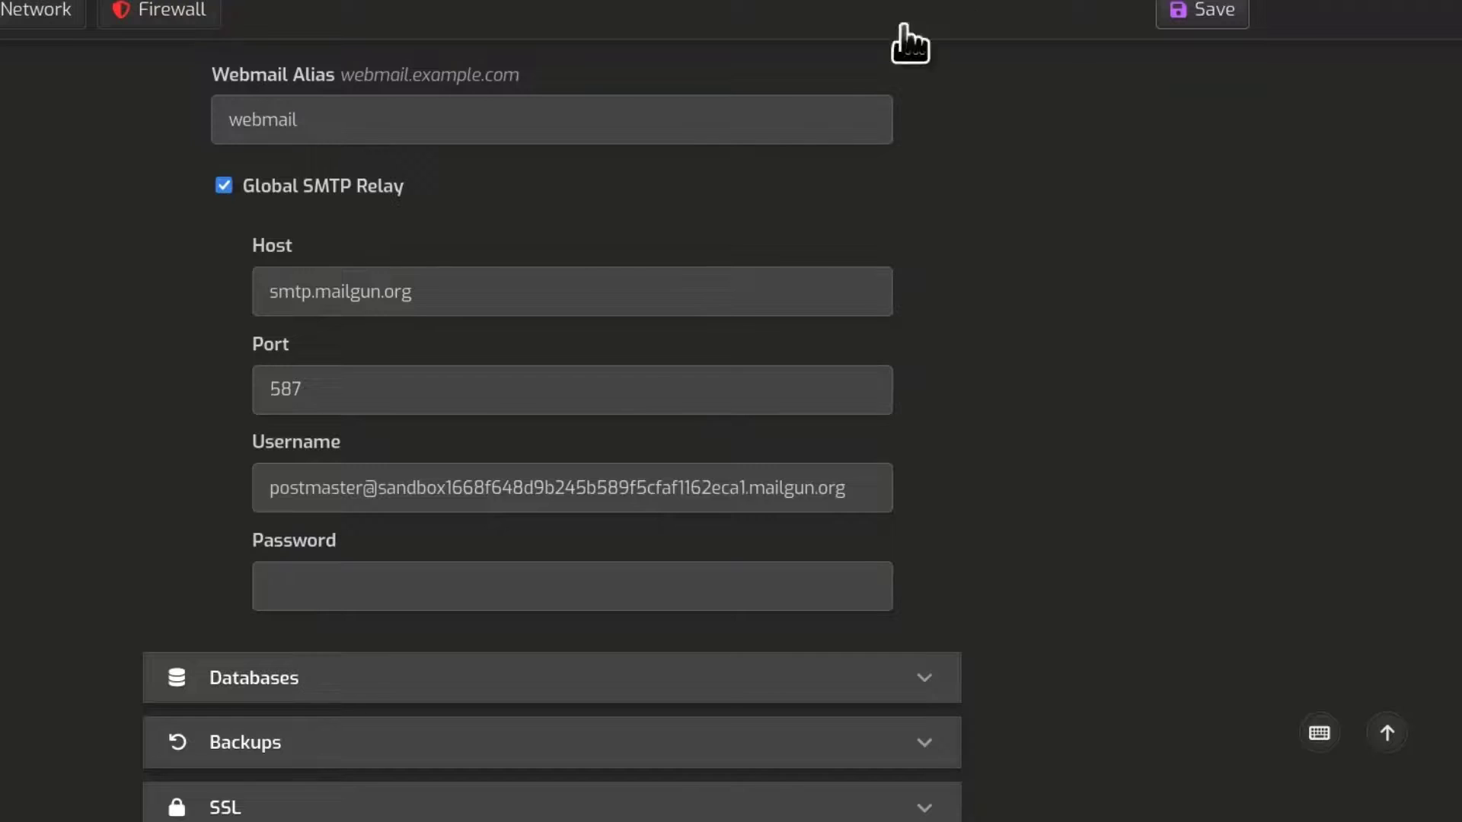
right_click(332, 586)
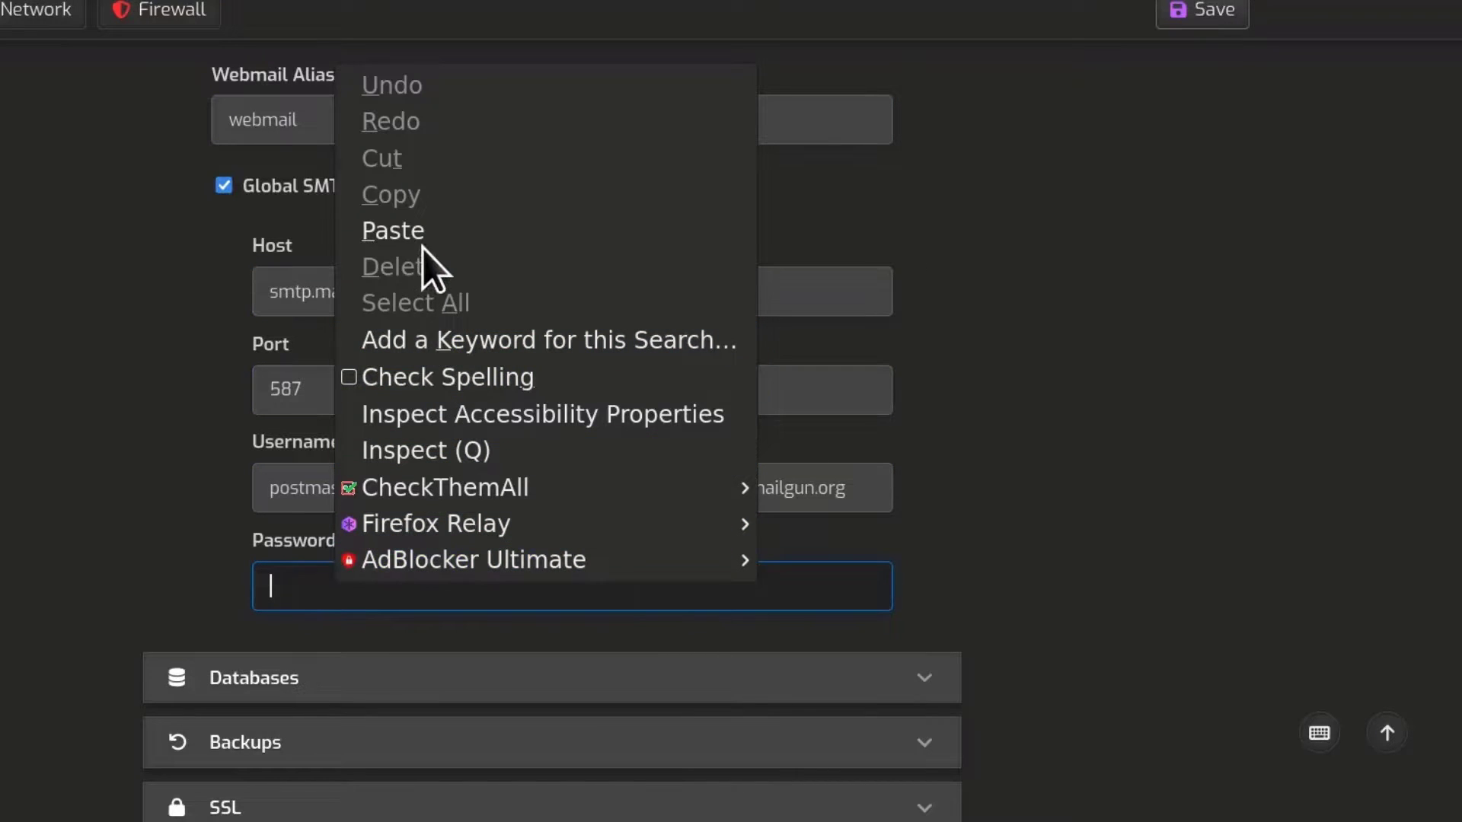
click(459, 227)
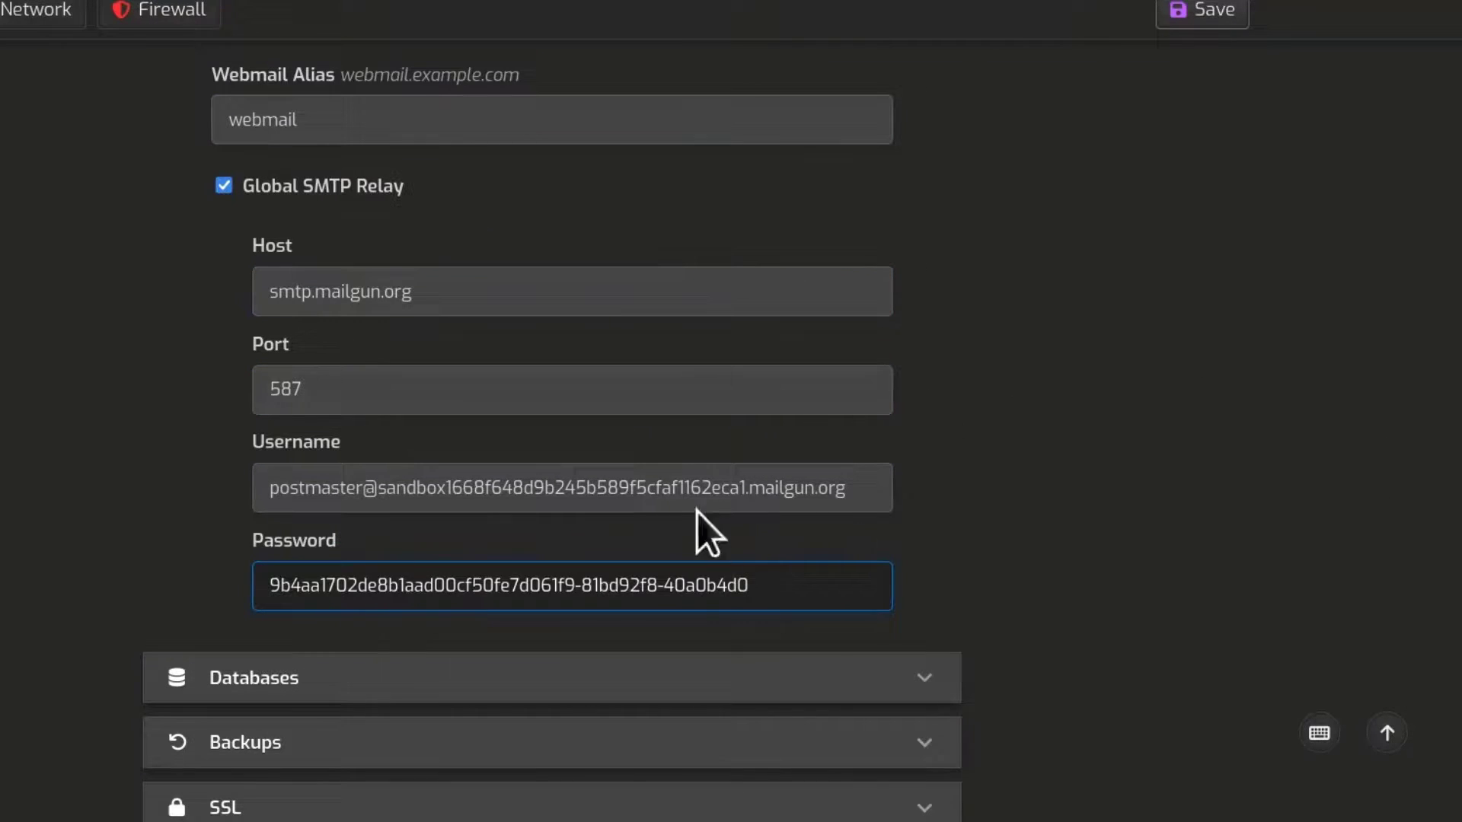
click(1212, 23)
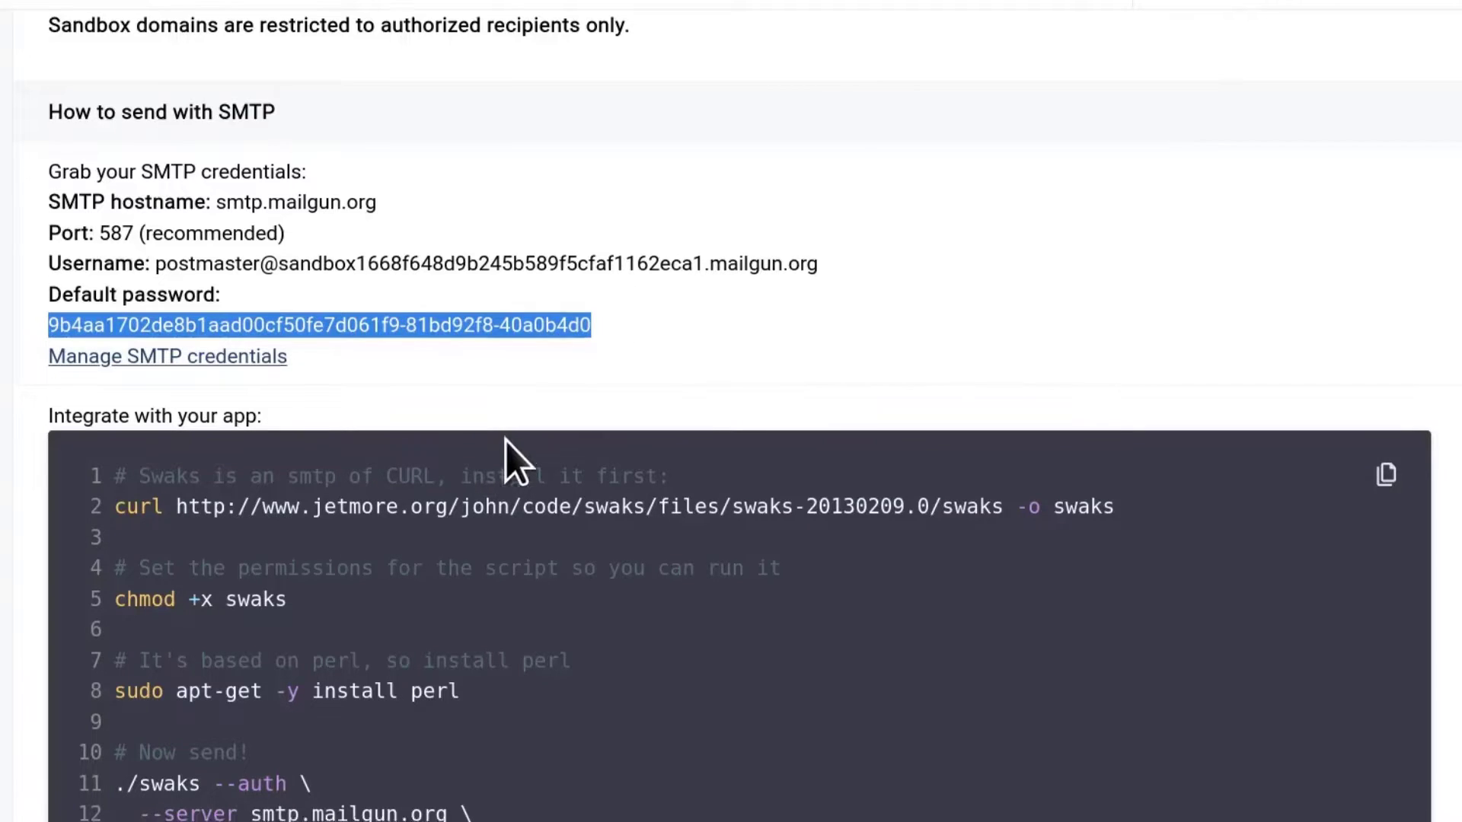
Step: Scroll over the SMTP credentials, then start adding a new Mailgun domain
scroll(513, 457, down, 10)
scroll(506, 442, up, 8)
scroll(506, 441, down, 5)
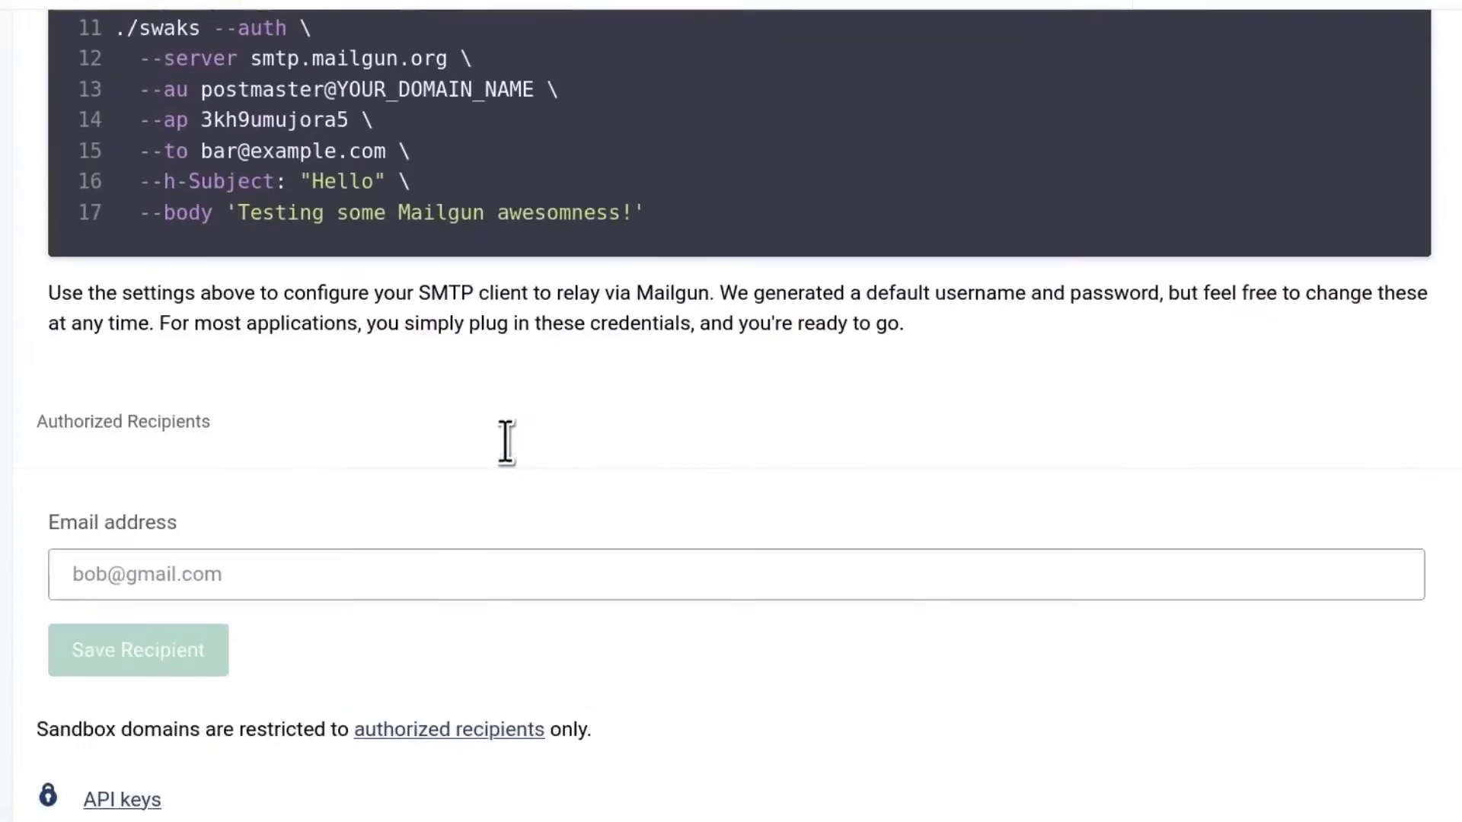
scroll(506, 441, up, 5)
scroll(506, 442, up, 4)
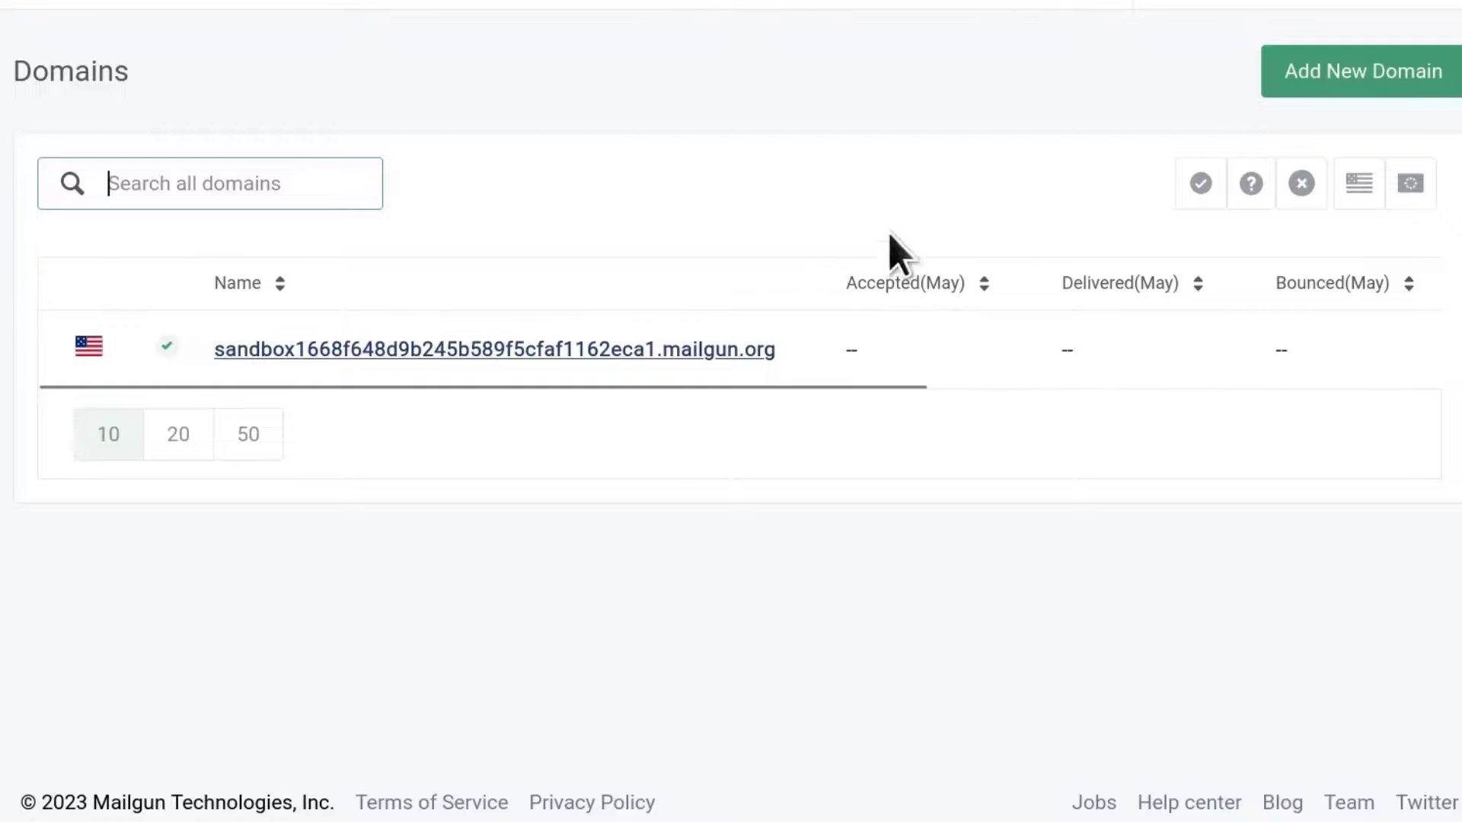
click(1287, 72)
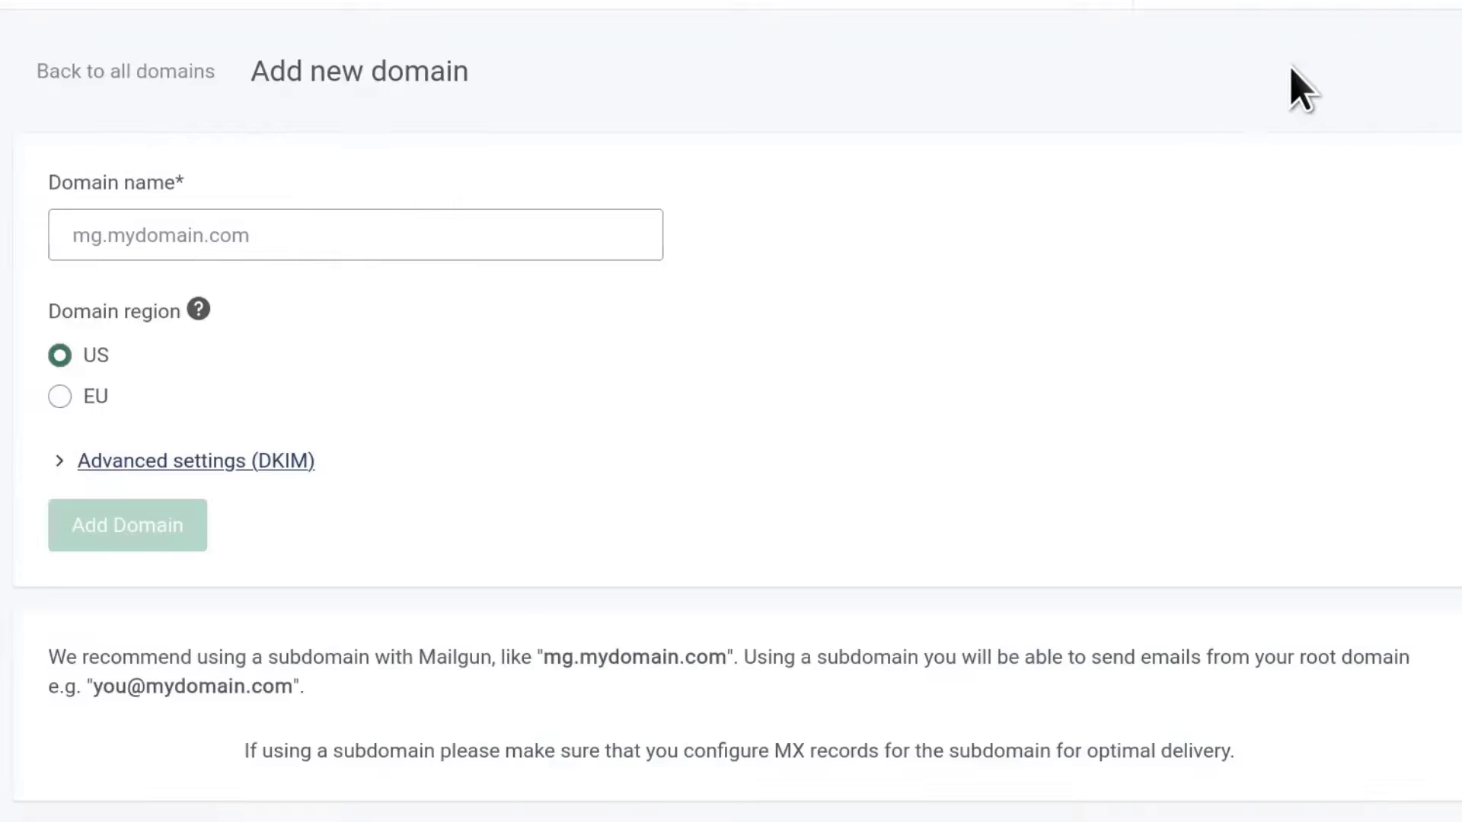
Step: Submit example.com, then add example0.com instead after the first is rejected
click(218, 223)
text(exa)
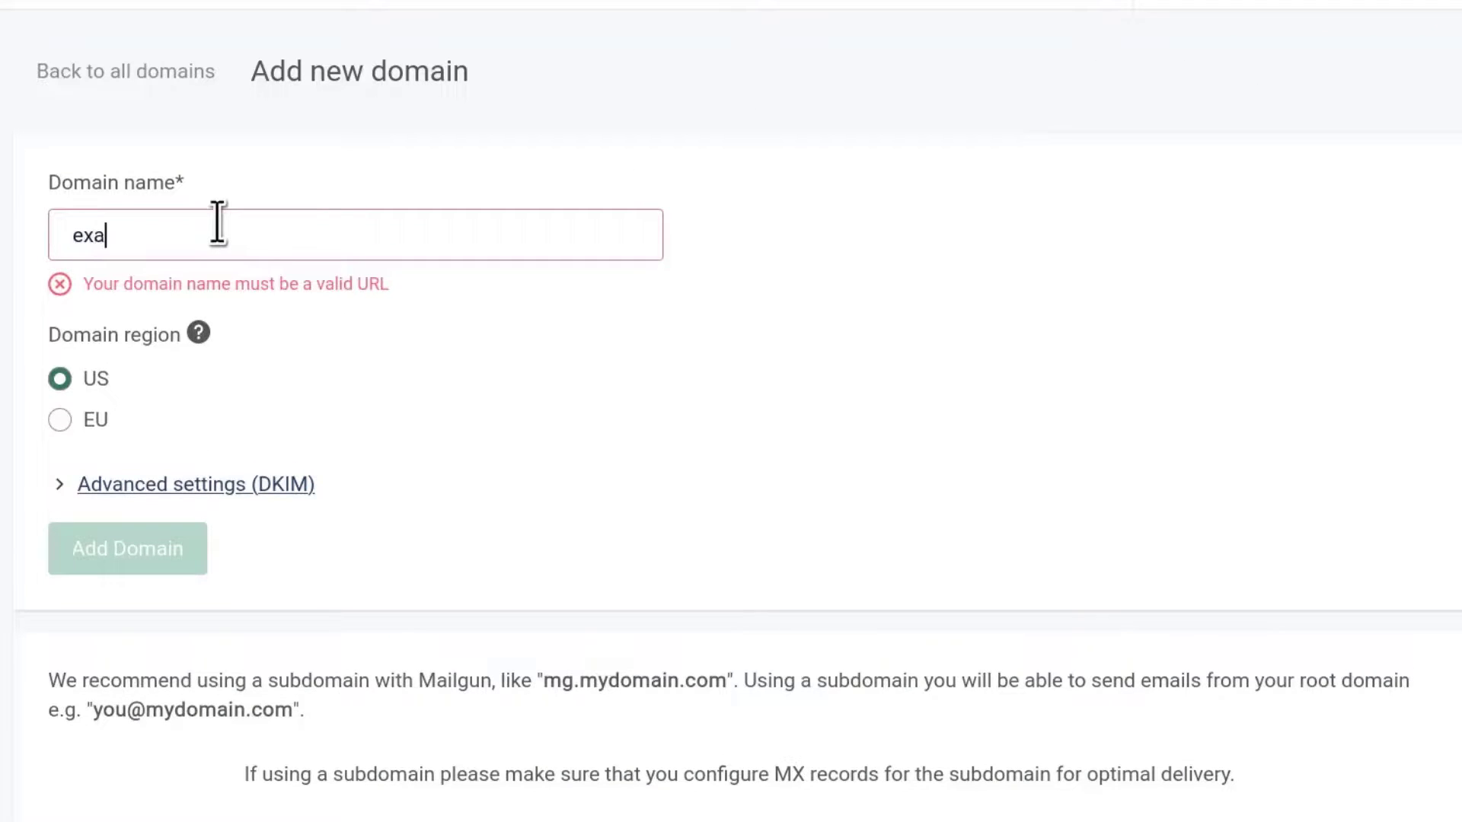
text(mple.com)
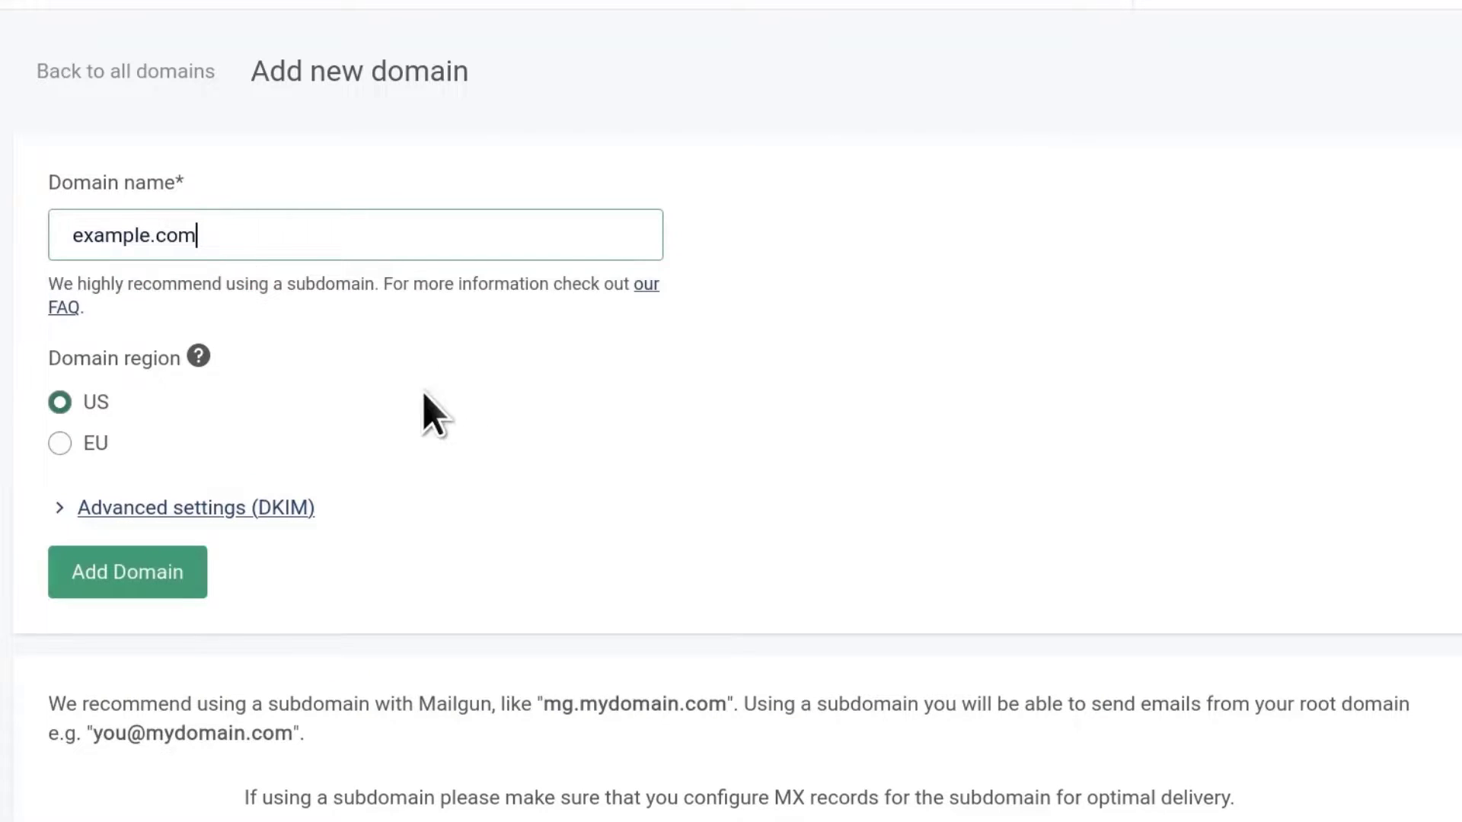
click(362, 422)
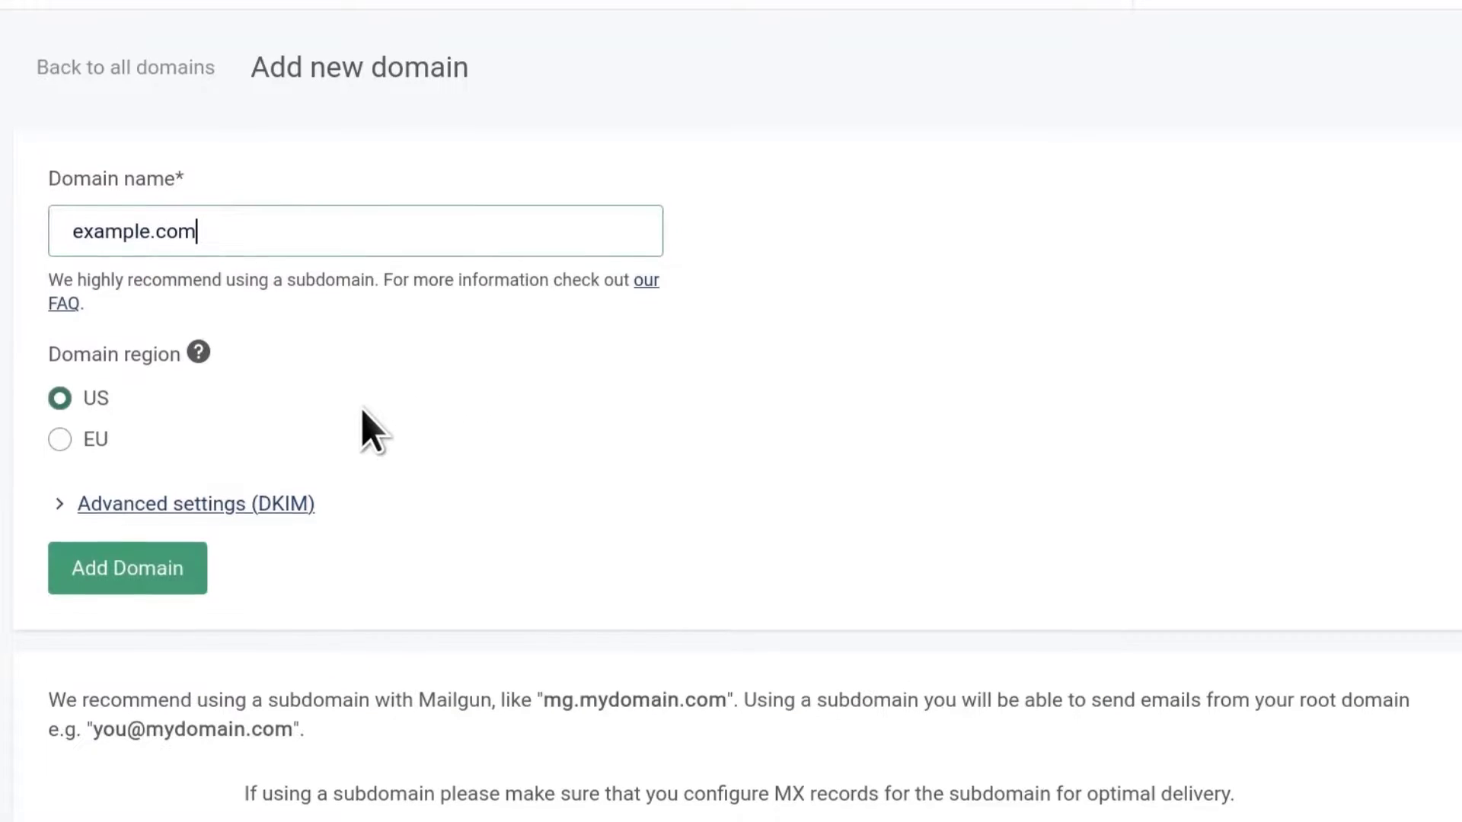
scroll(367, 424, down, 2)
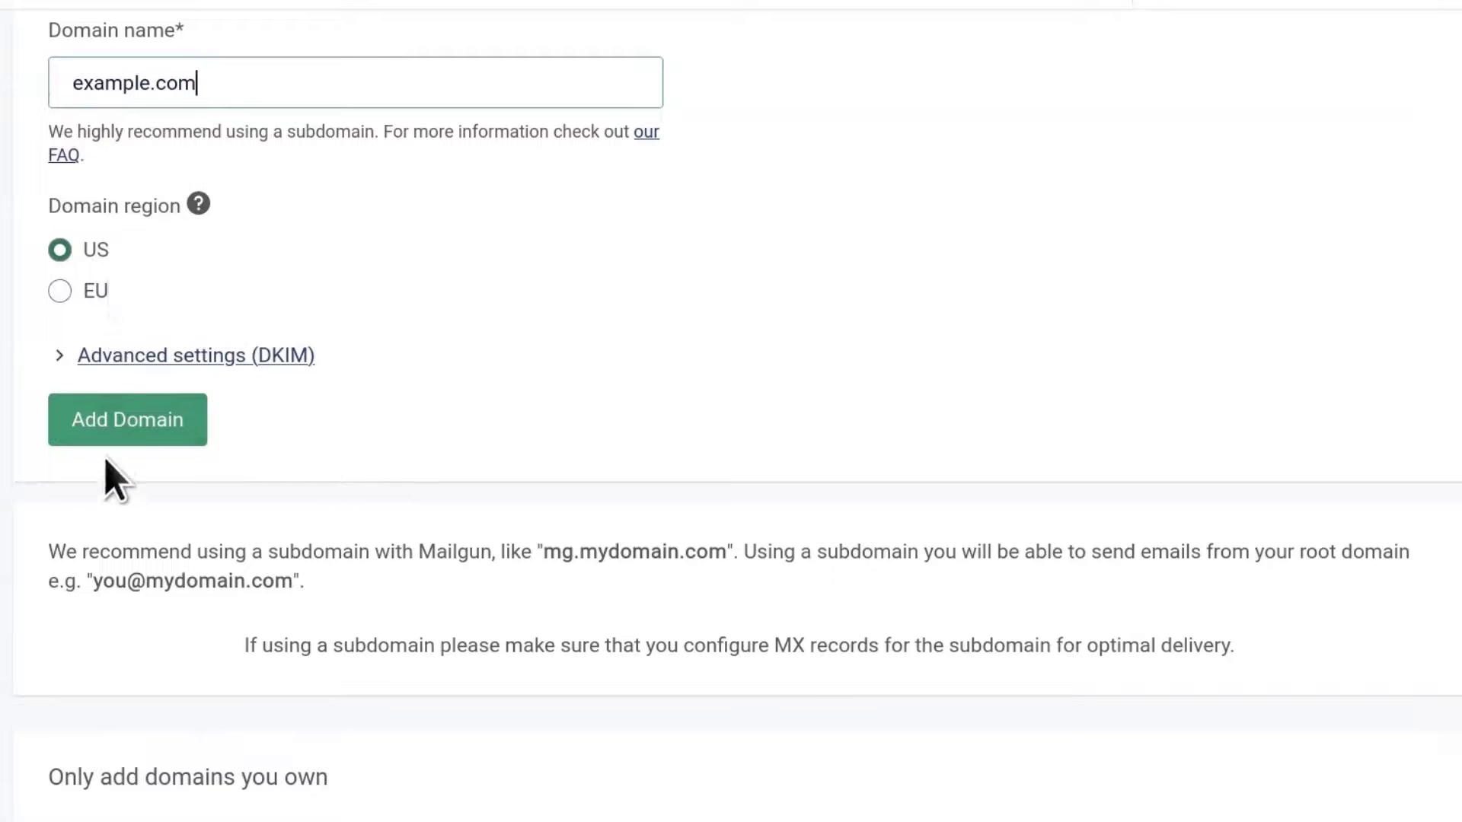
click(139, 439)
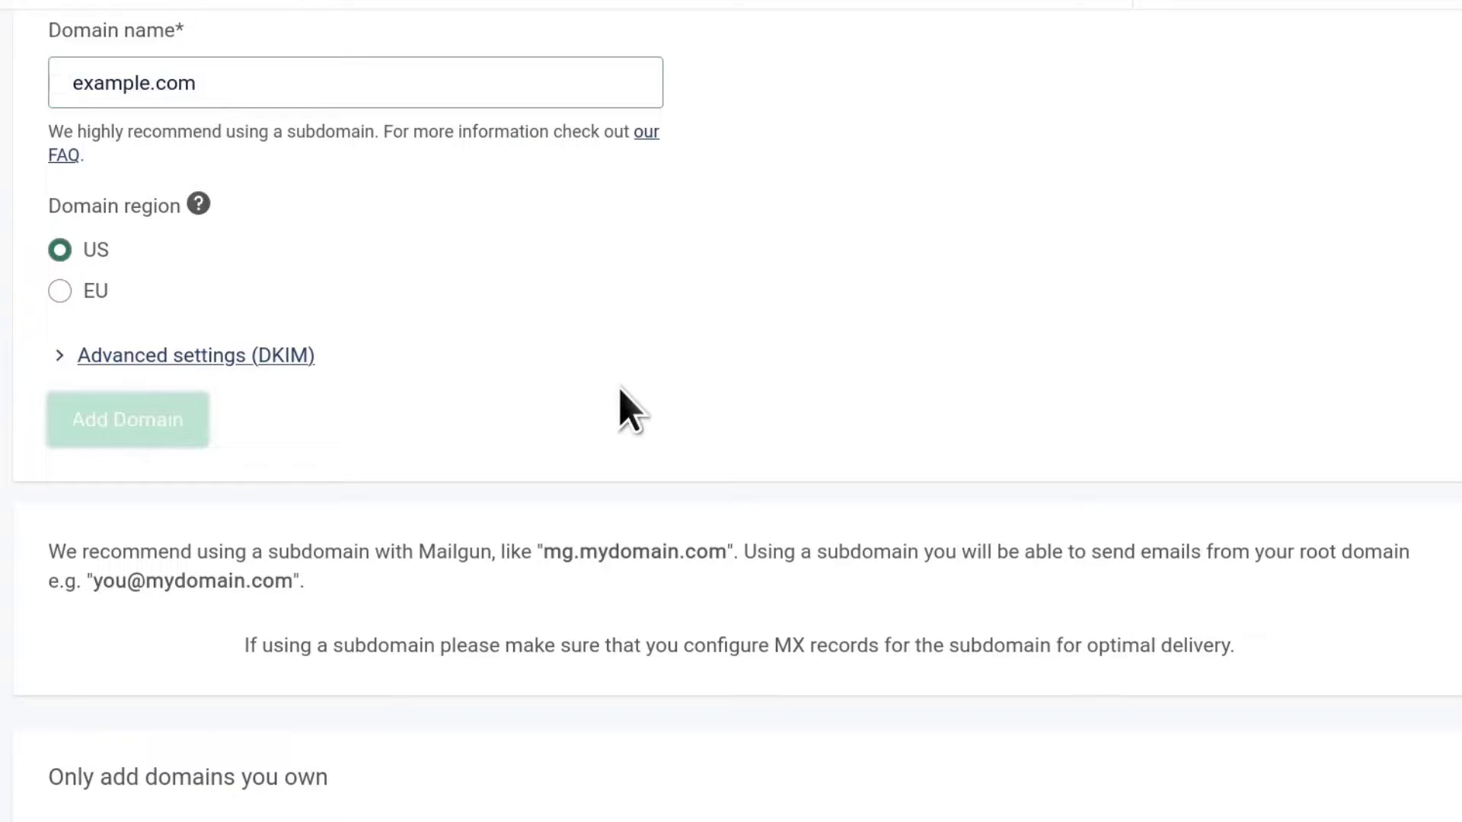
click(152, 82)
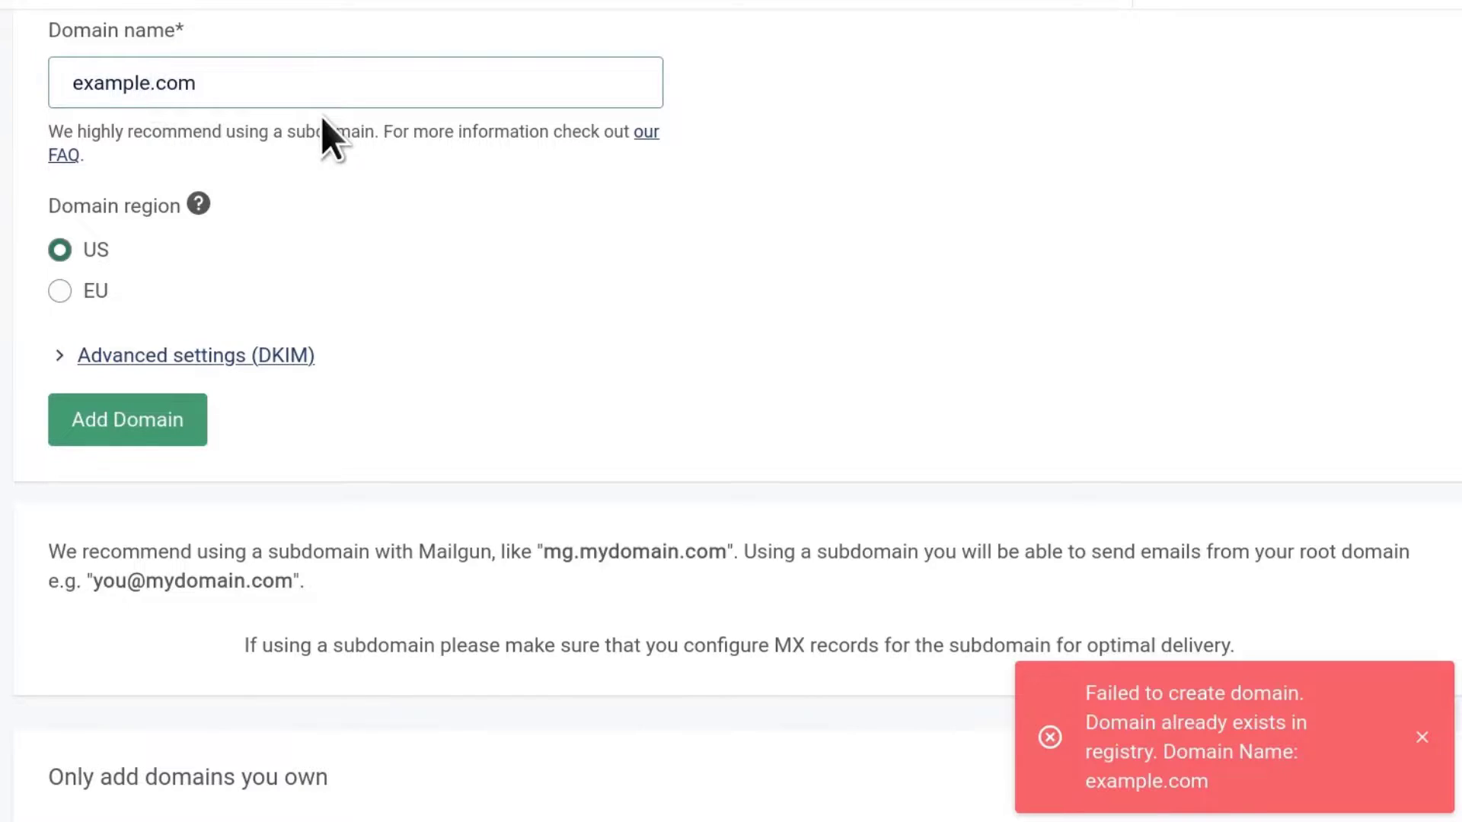
text(0)
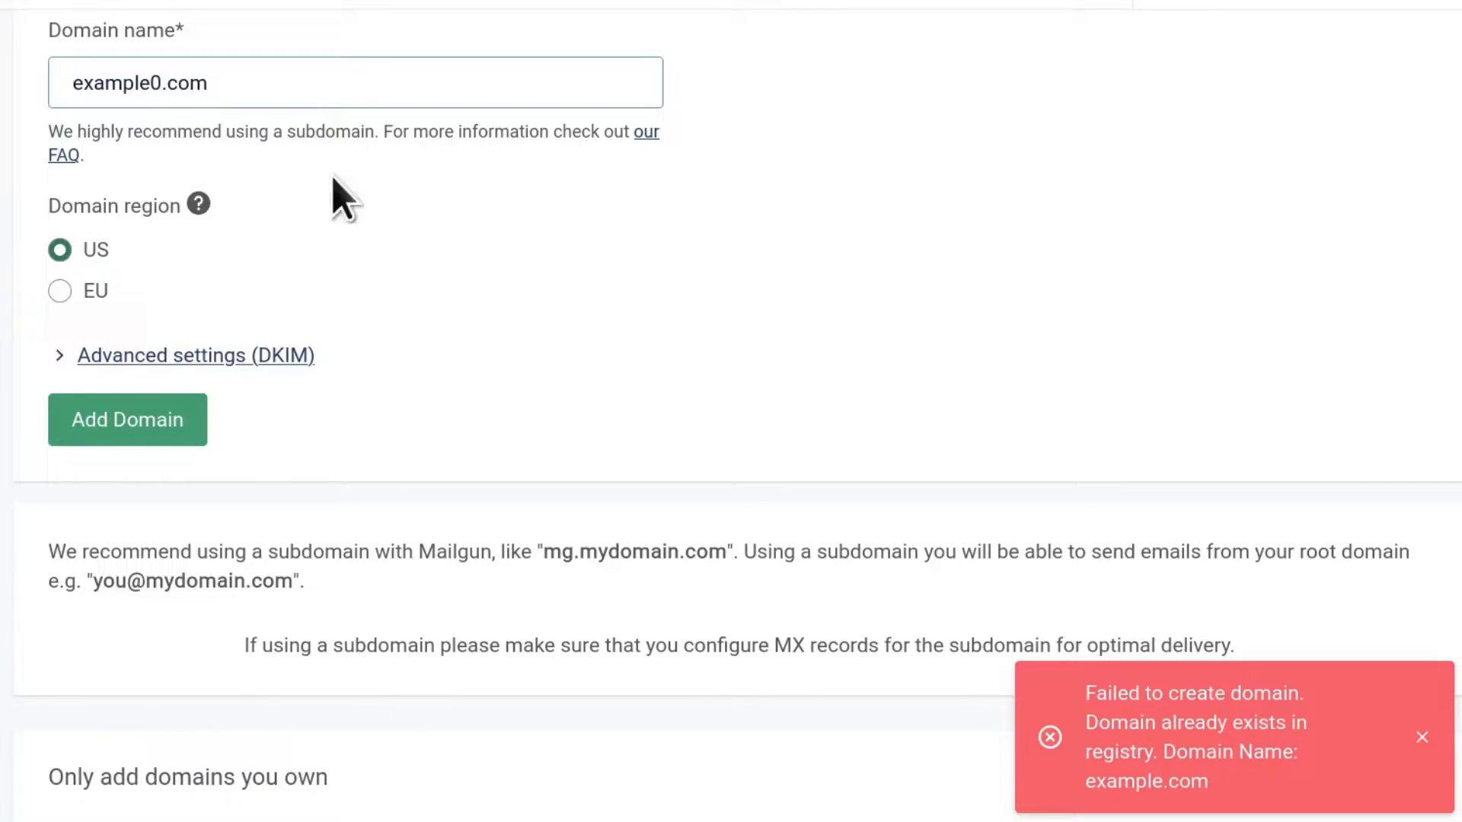
click(163, 440)
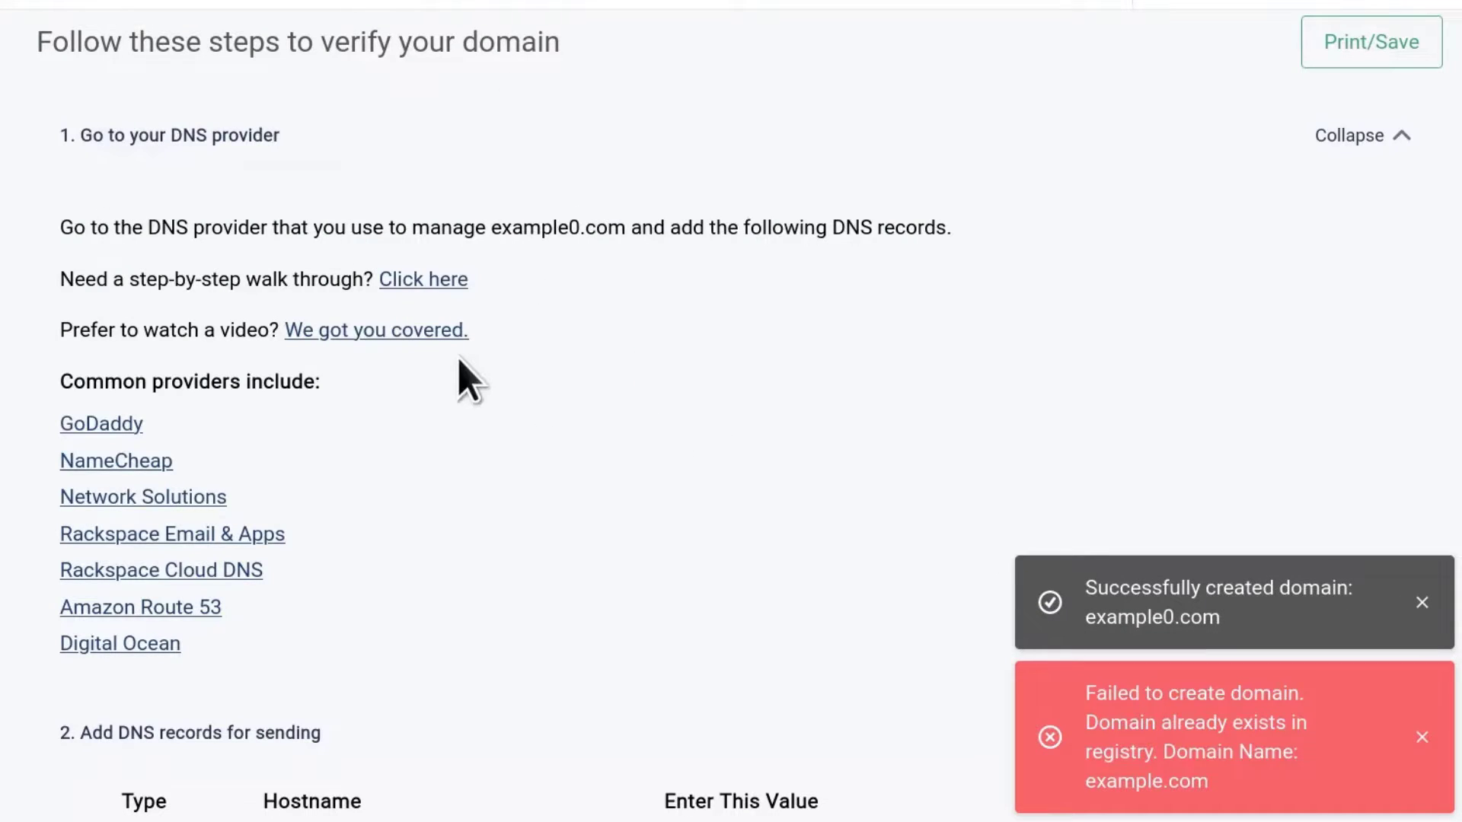
scroll(369, 384, down, 4)
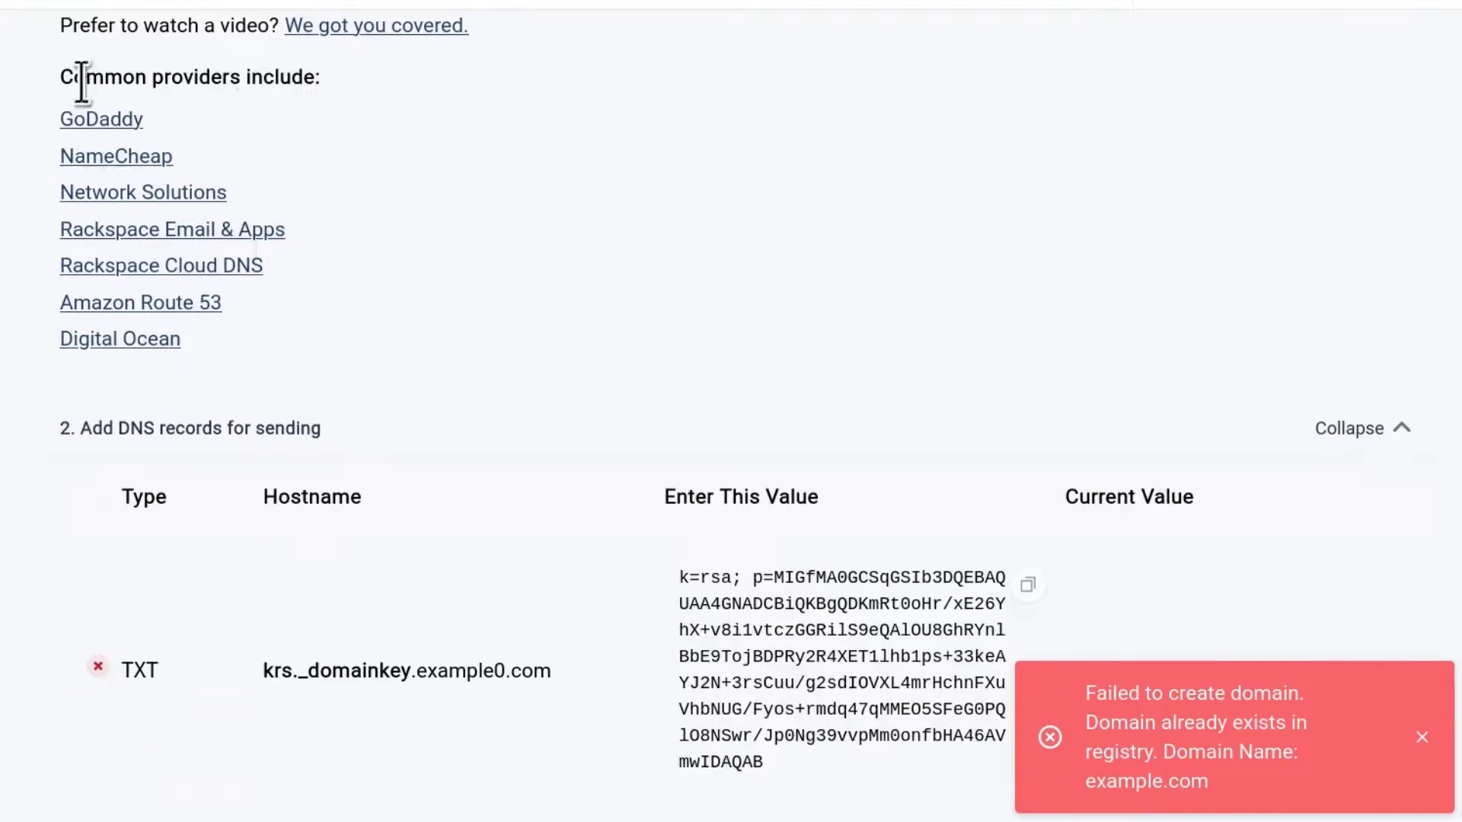
Step: Close the error notice and look over example0.com's DKIM, SPF, MX and CNAME records
click(1423, 740)
key(super+plus)
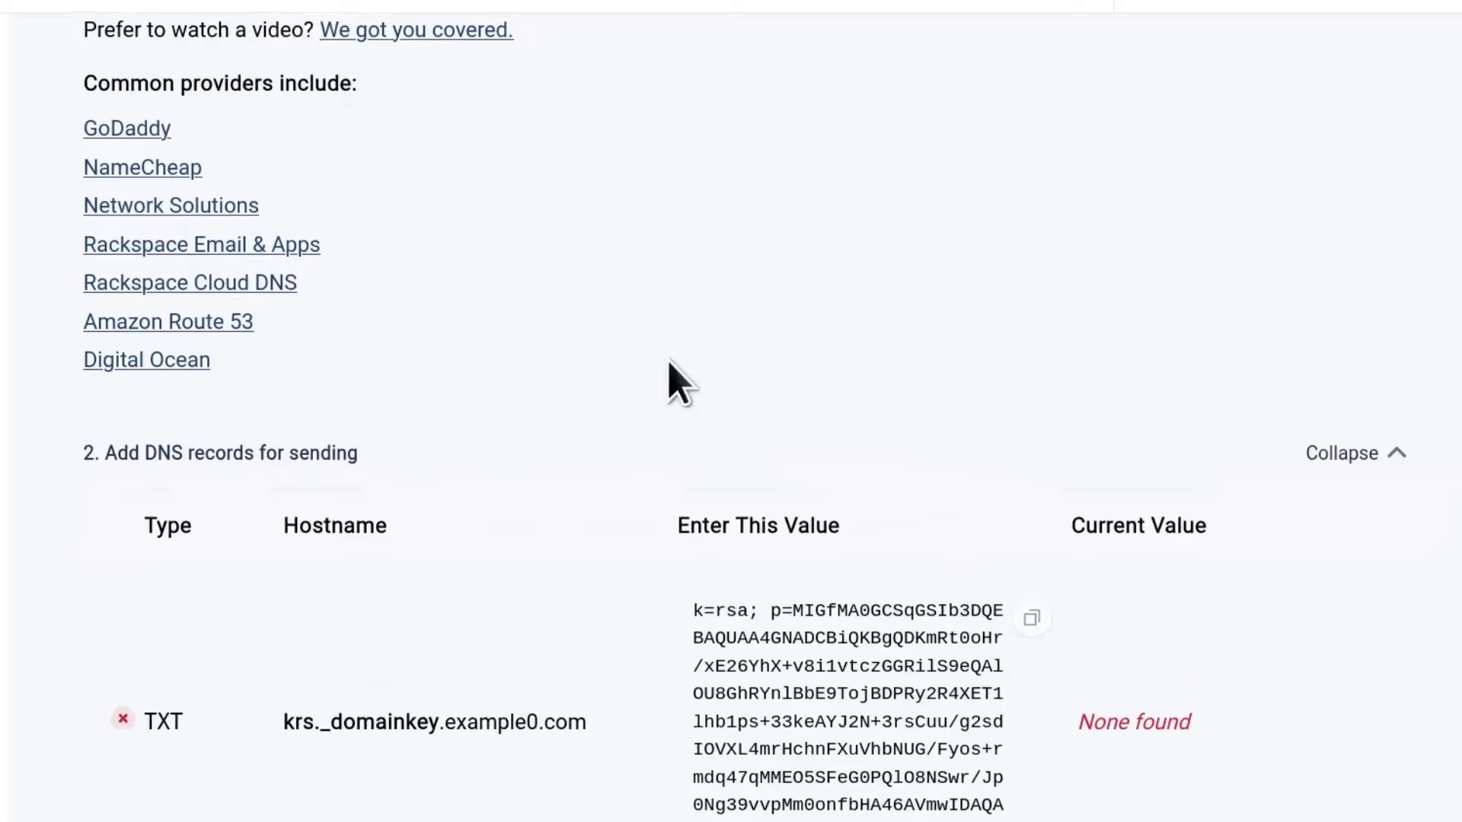
scroll(669, 381, down, 6)
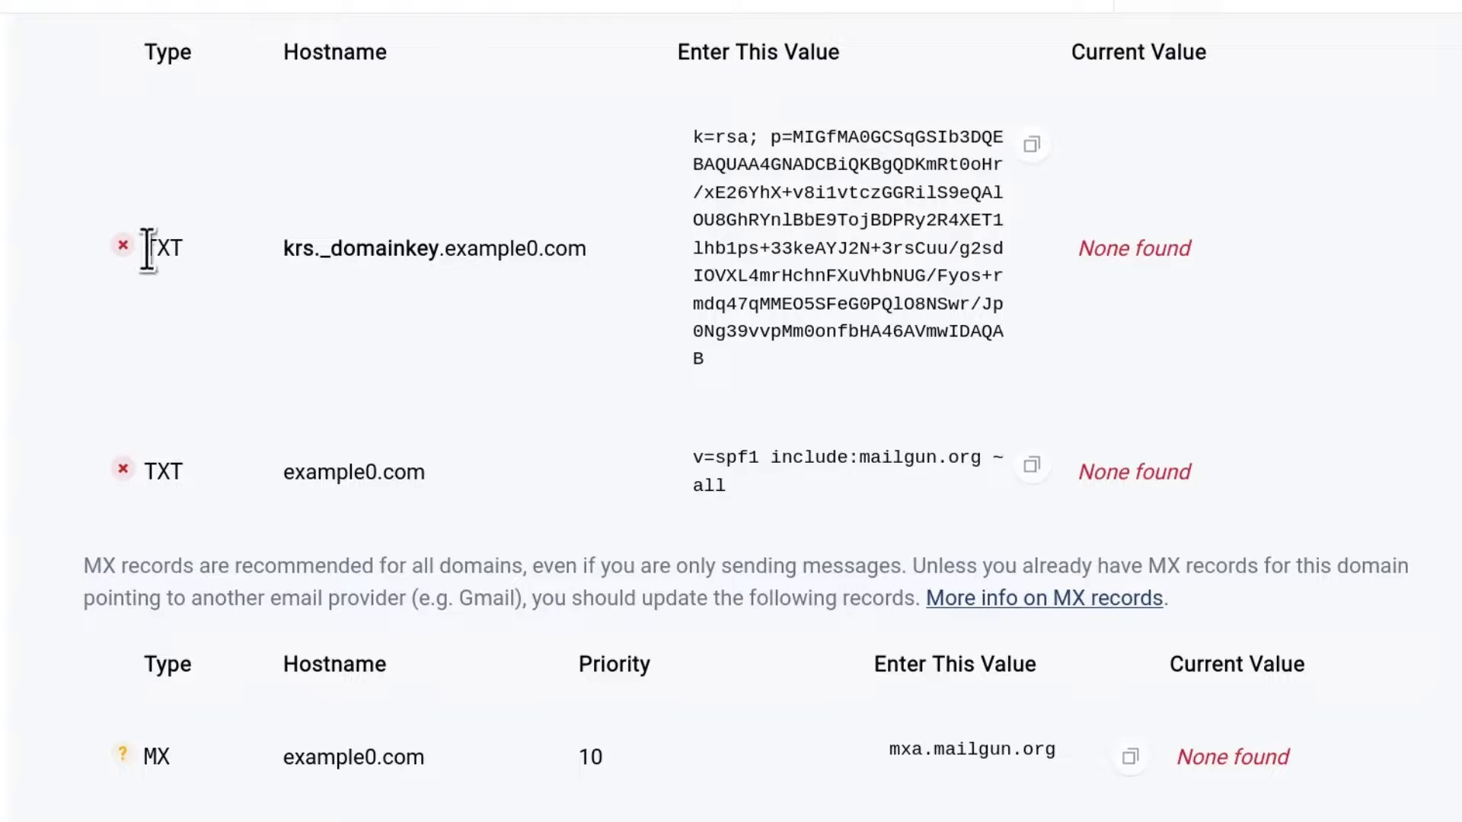
scroll(190, 457, down, 4)
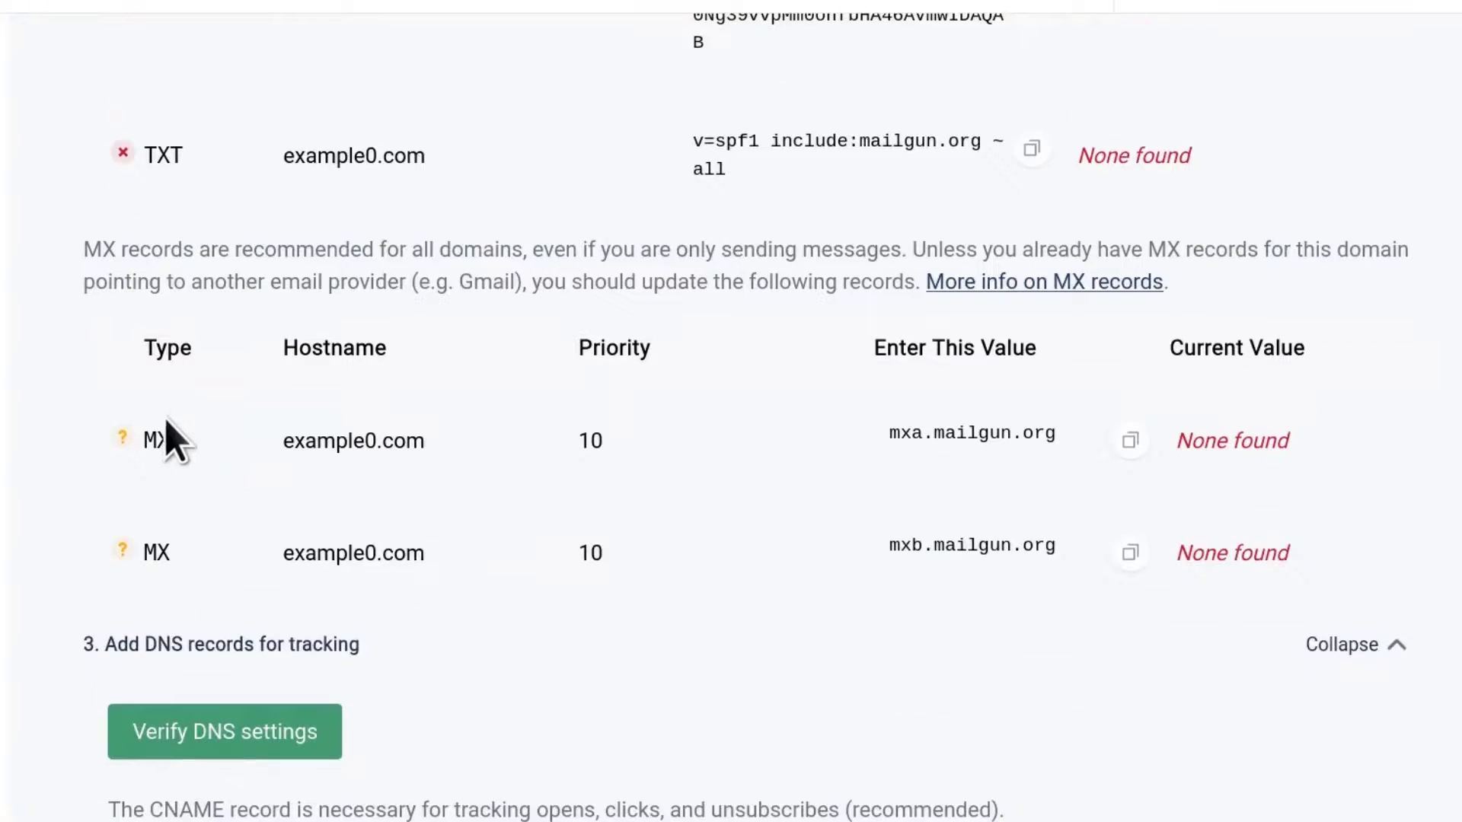
scroll(190, 593, down, 6)
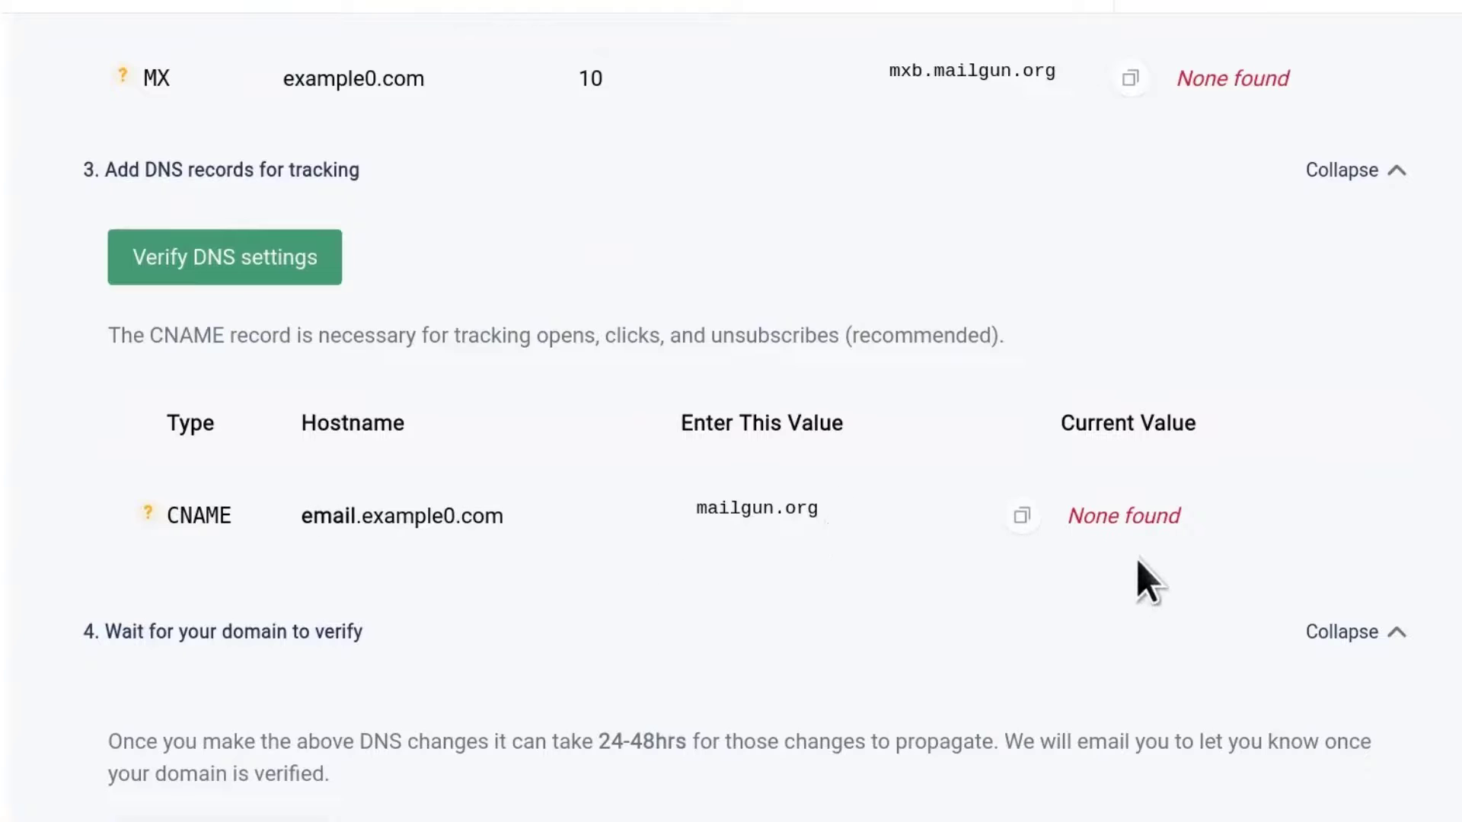
scroll(1158, 512, up, 9)
scroll(1176, 537, up, 8)
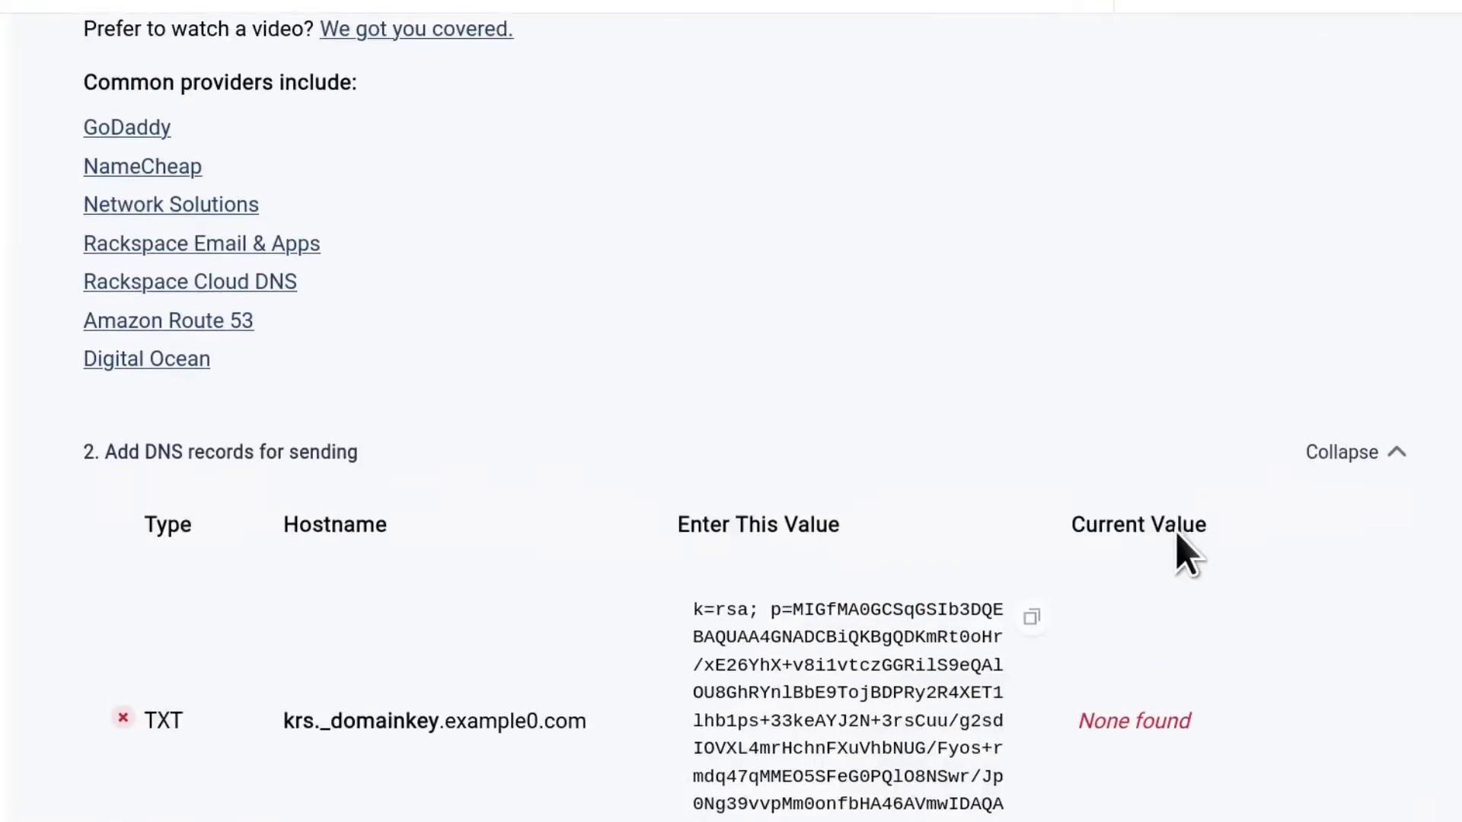
scroll(861, 544, down, 18)
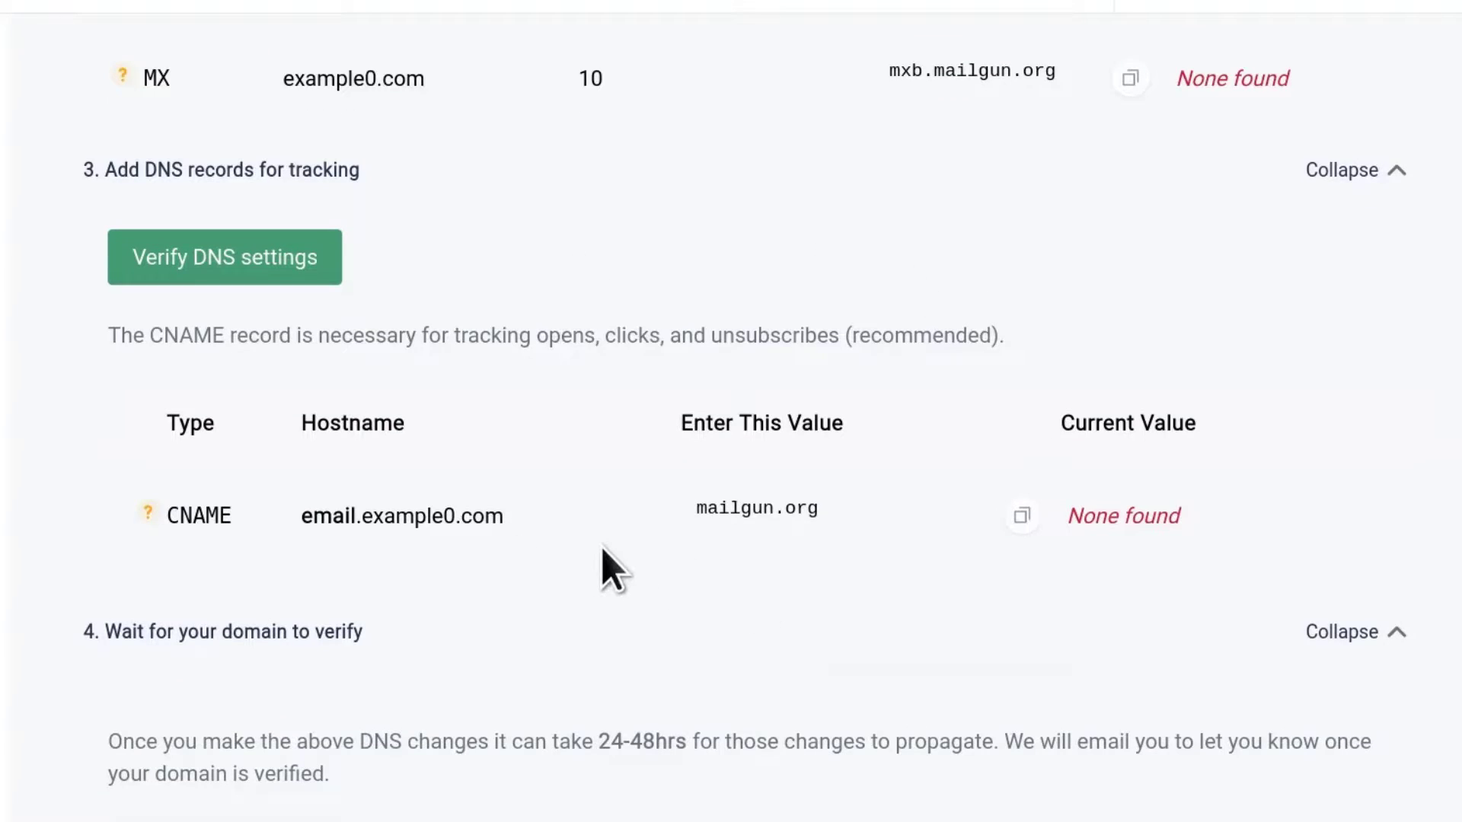
scroll(604, 567, up, 18)
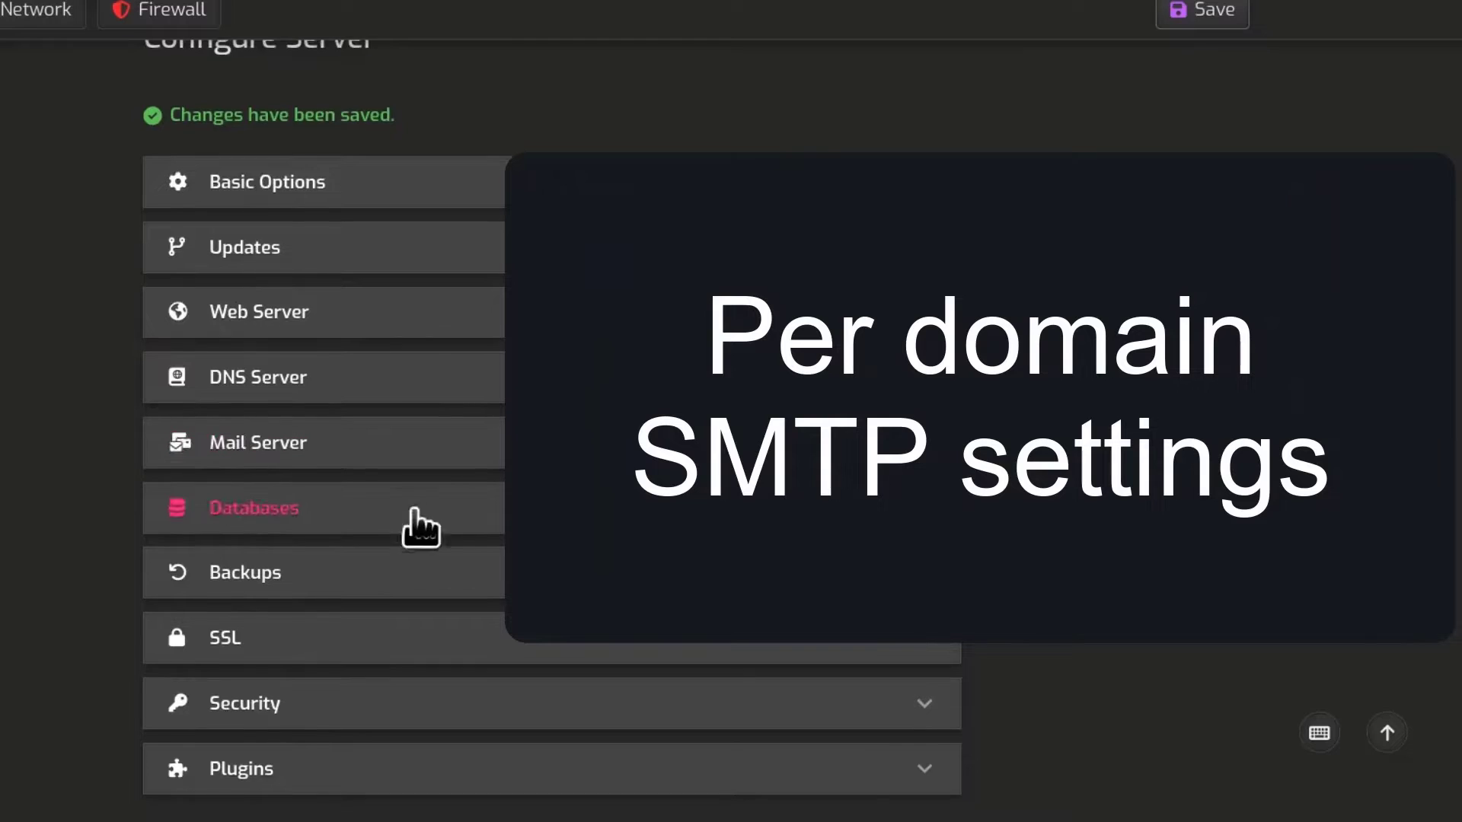
Step: Expand Mail Server to check the saved global SMTP relay values
click(484, 458)
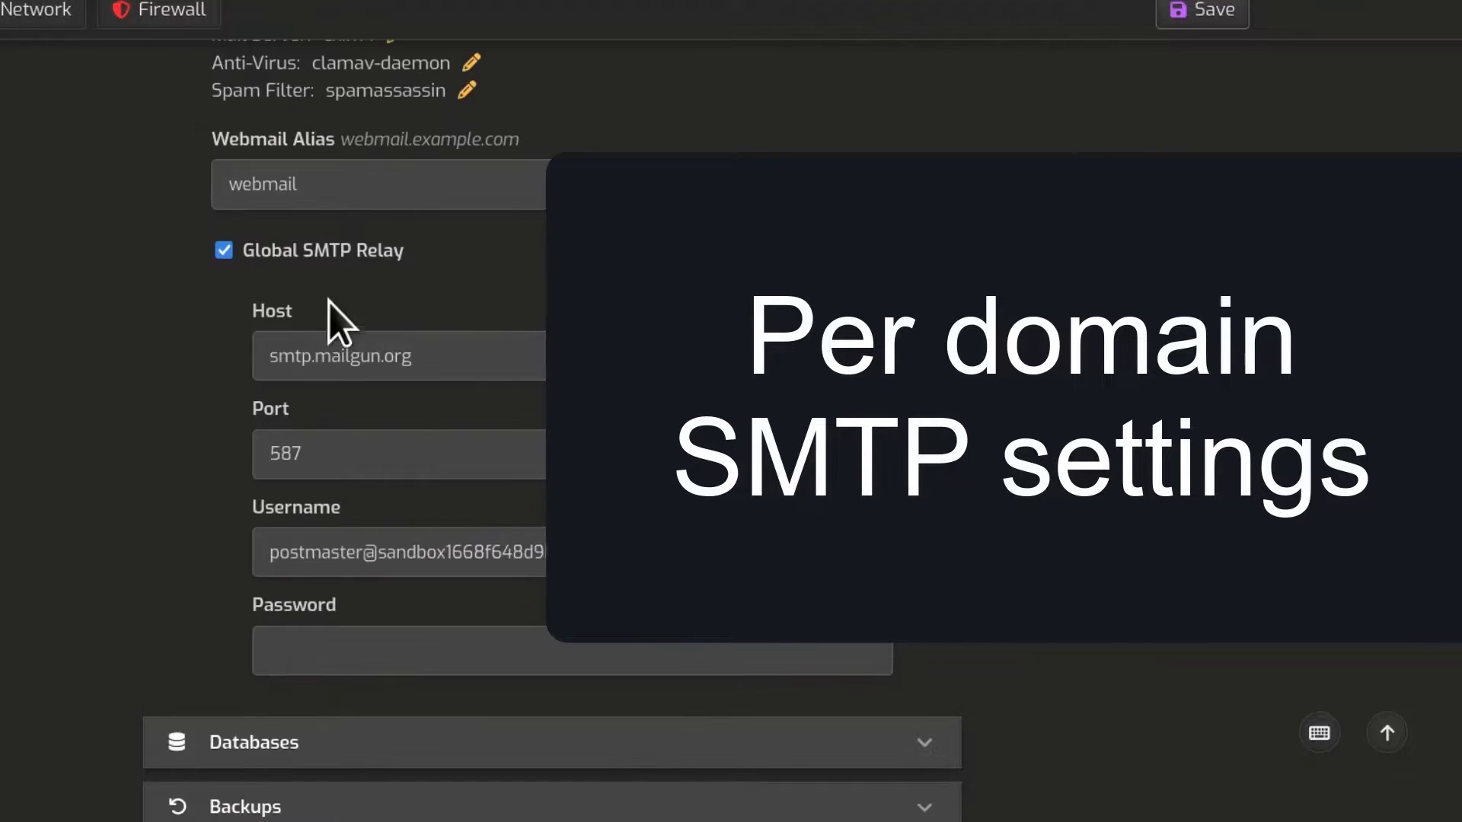
scroll(497, 395, up, 10)
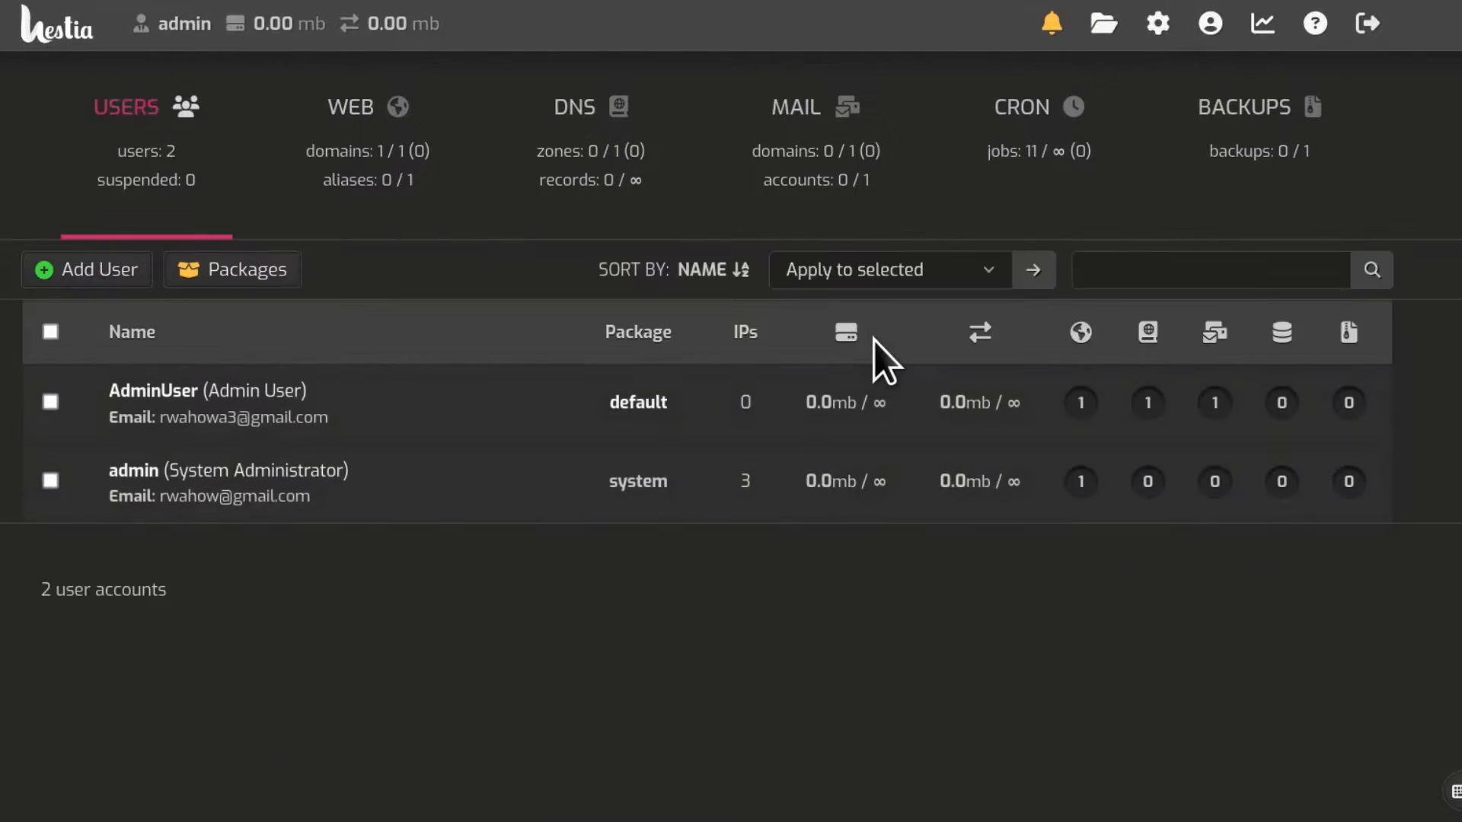
Step: Log in as AdminUser and open the Add Mail Domain form
click(153, 391)
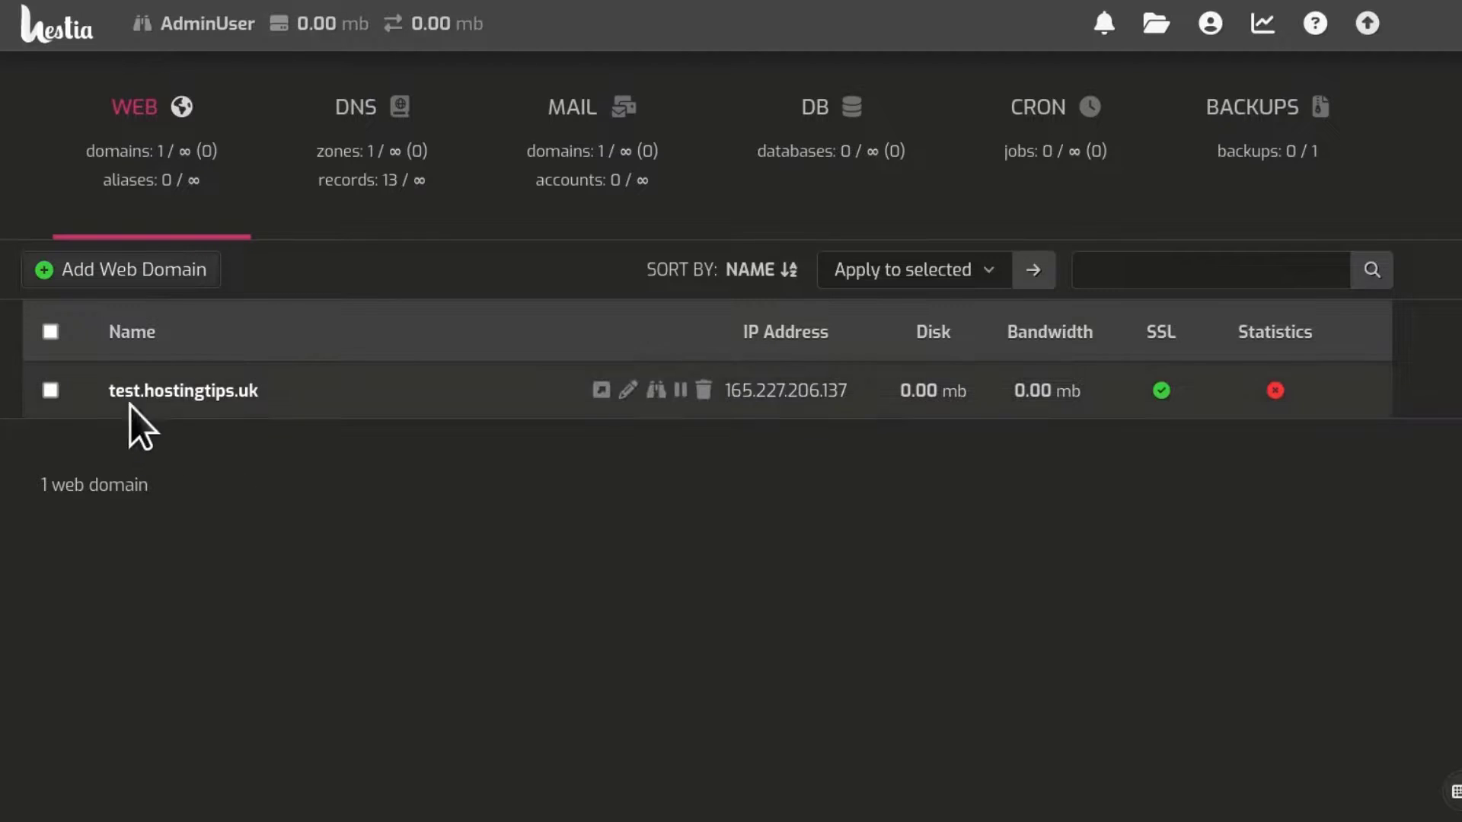
click(582, 121)
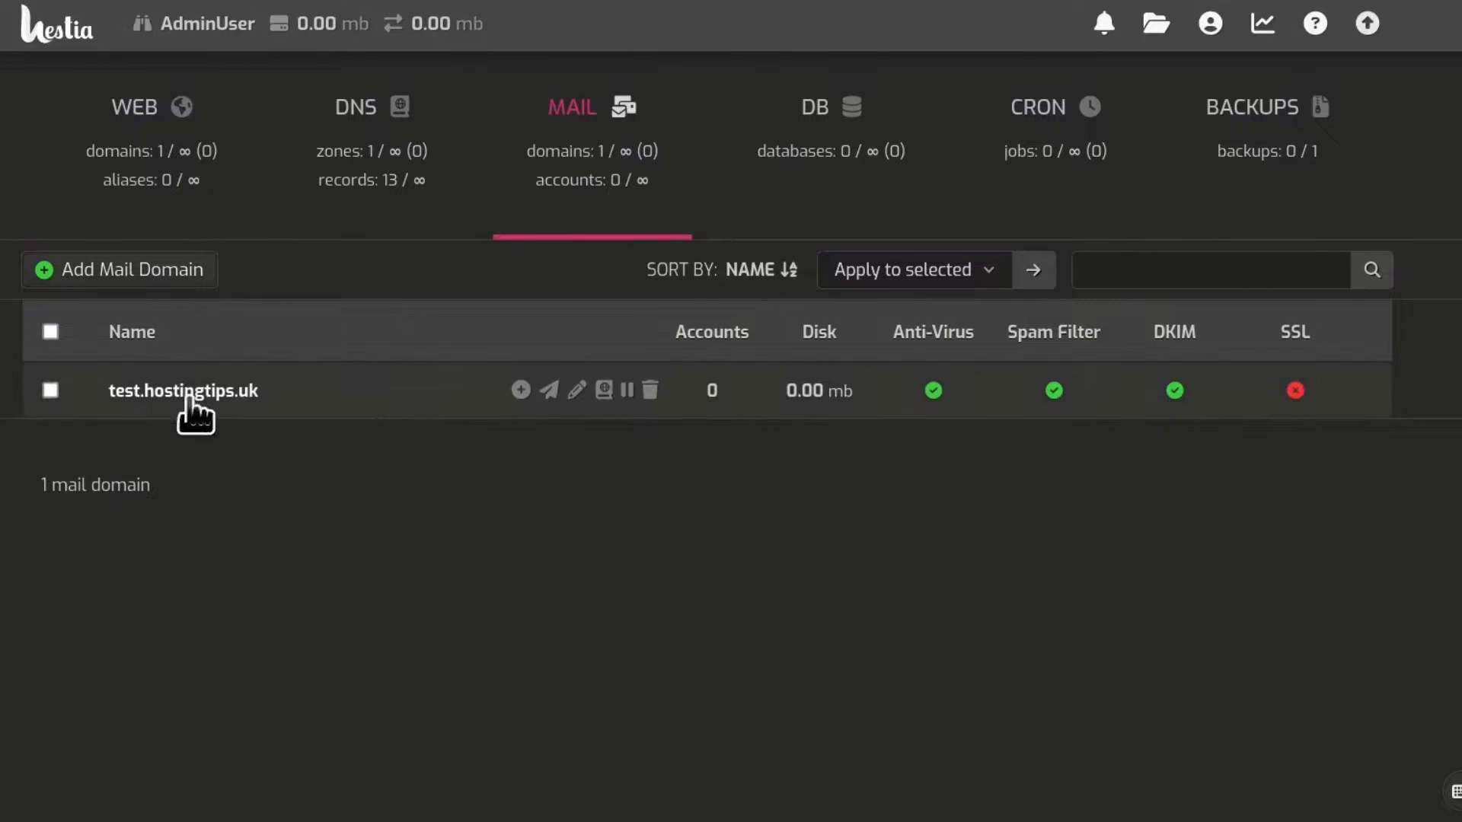
click(117, 277)
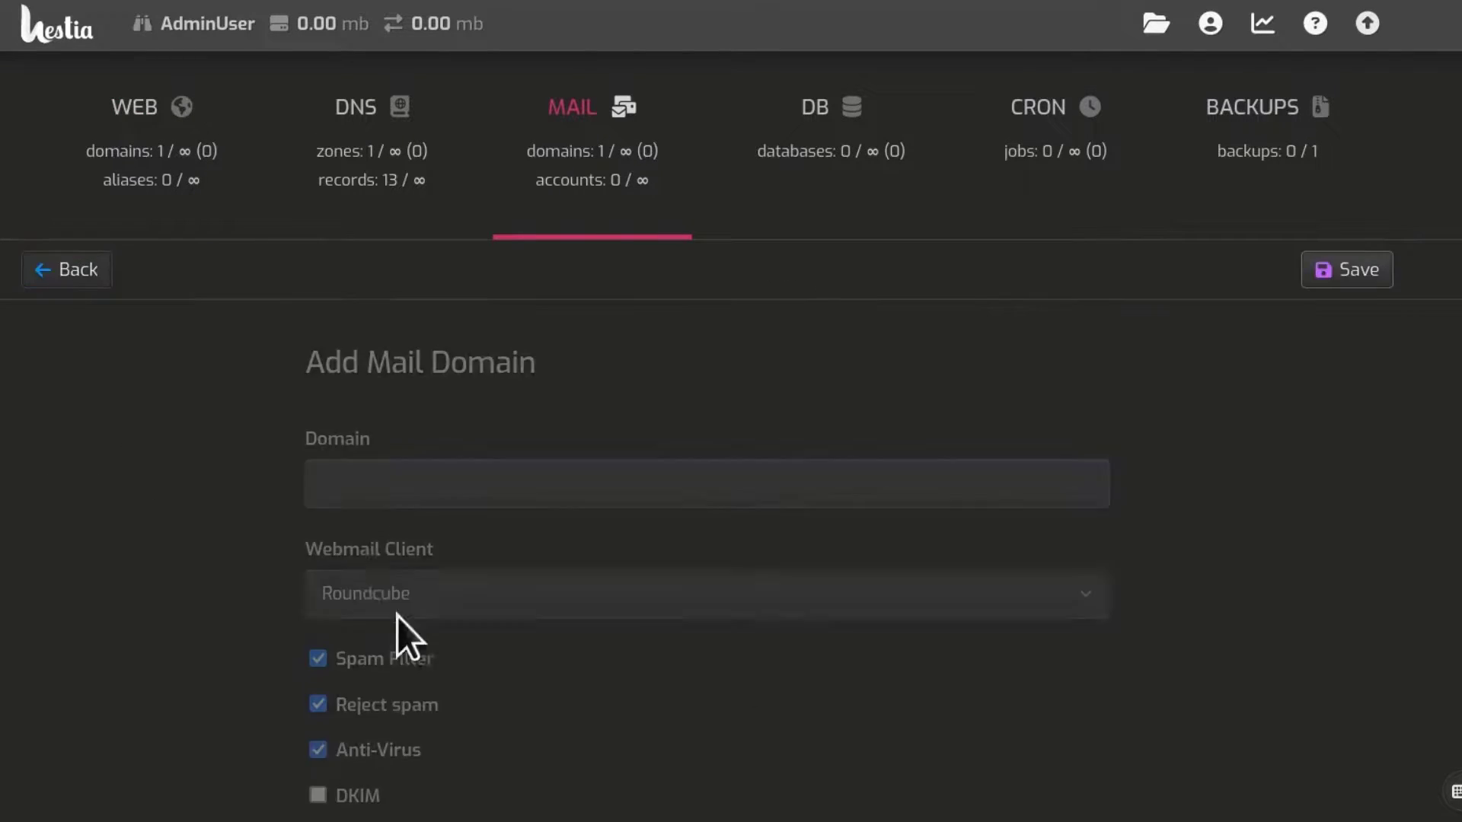
scroll(512, 629, down, 1)
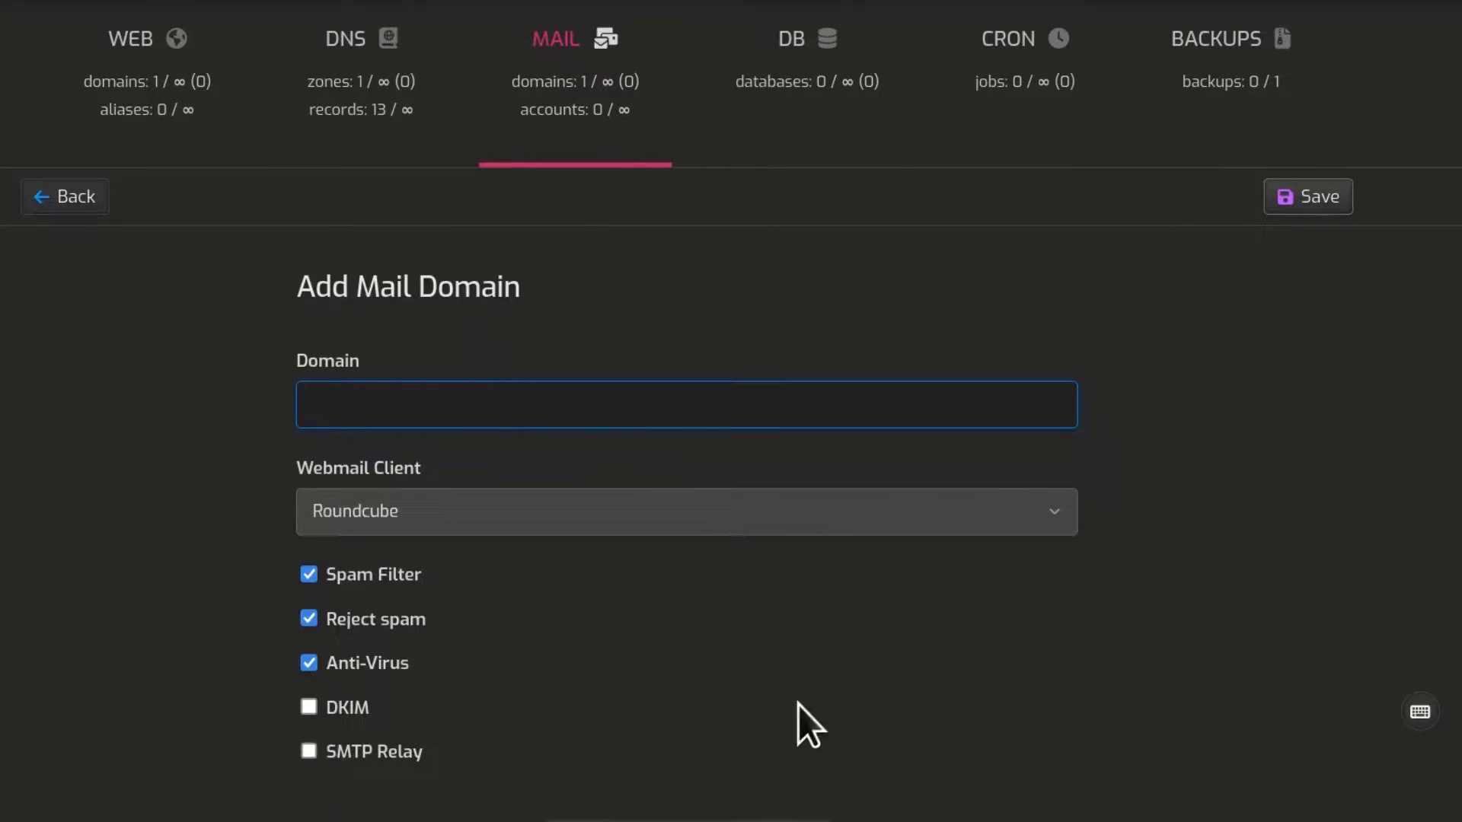
Step: Turn on SMTP Relay in the new domain form, then return to the mail domain list
click(309, 752)
scroll(806, 653, down, 5)
click(994, 559)
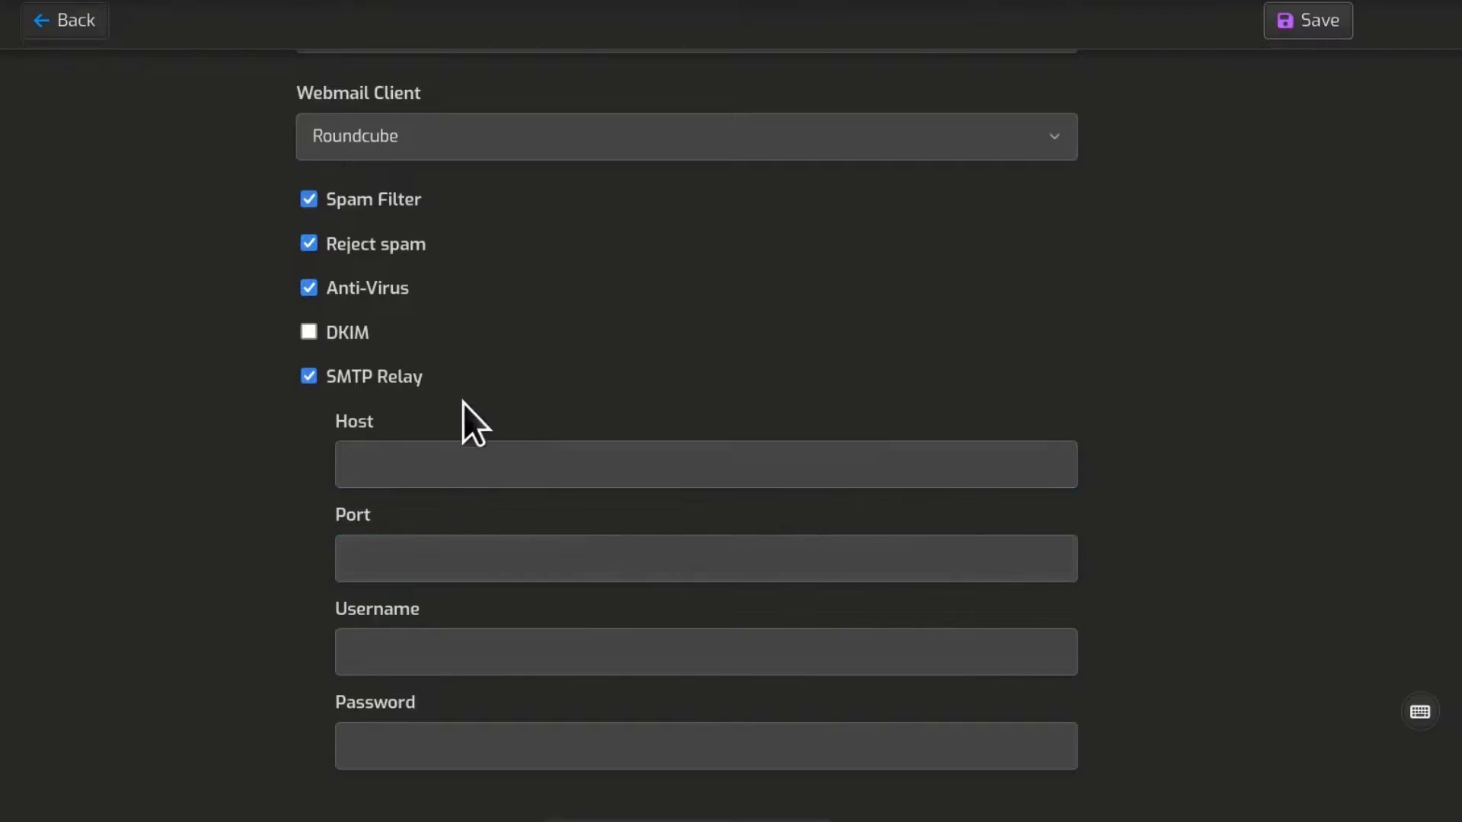
scroll(555, 533, up, 5)
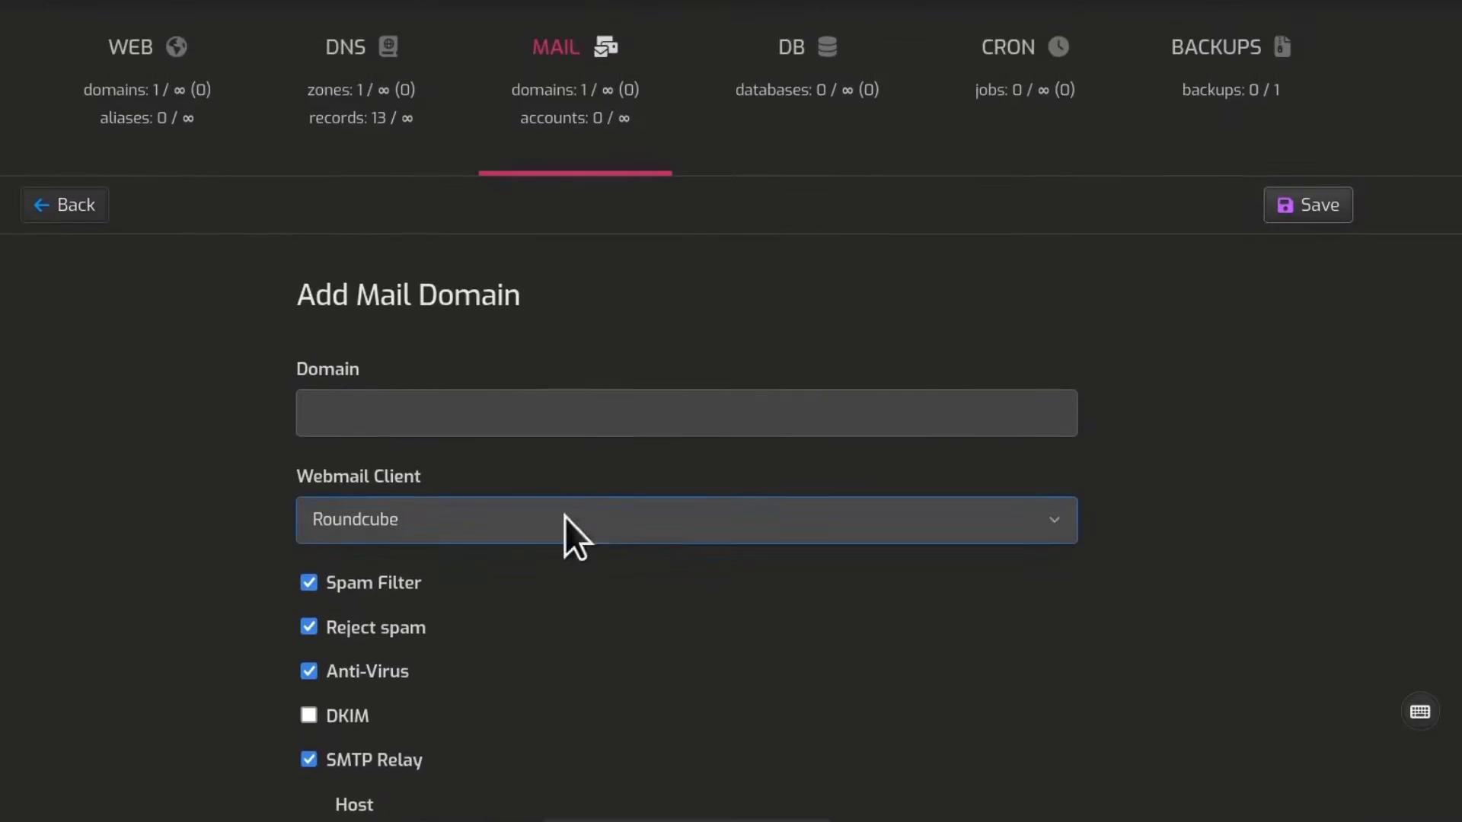
click(467, 400)
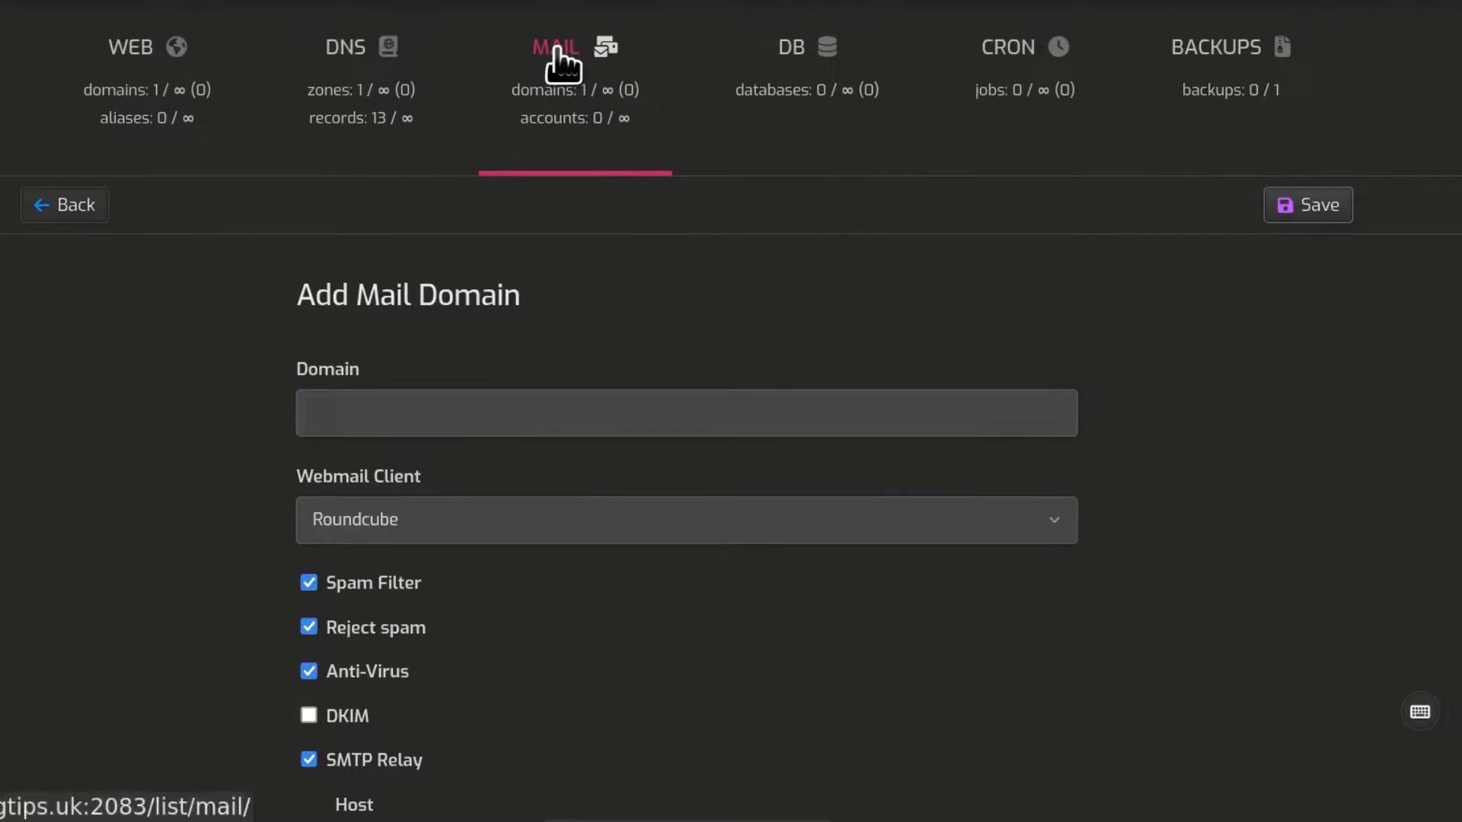
click(556, 50)
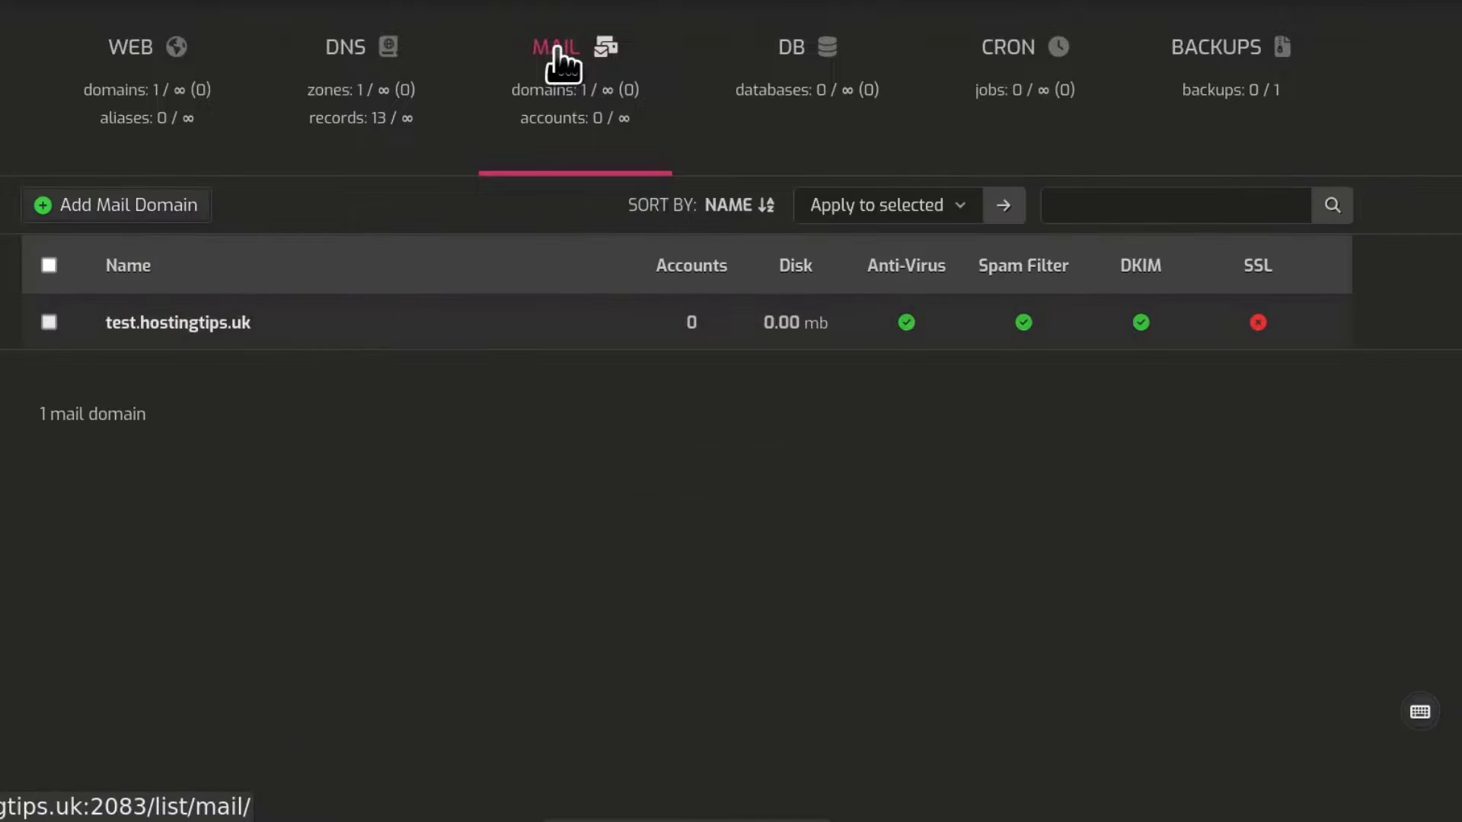
Step: Edit test.hostingtips.uk, tick SMTP Relay, and look over its Host, Port, Username and Password fields
click(172, 326)
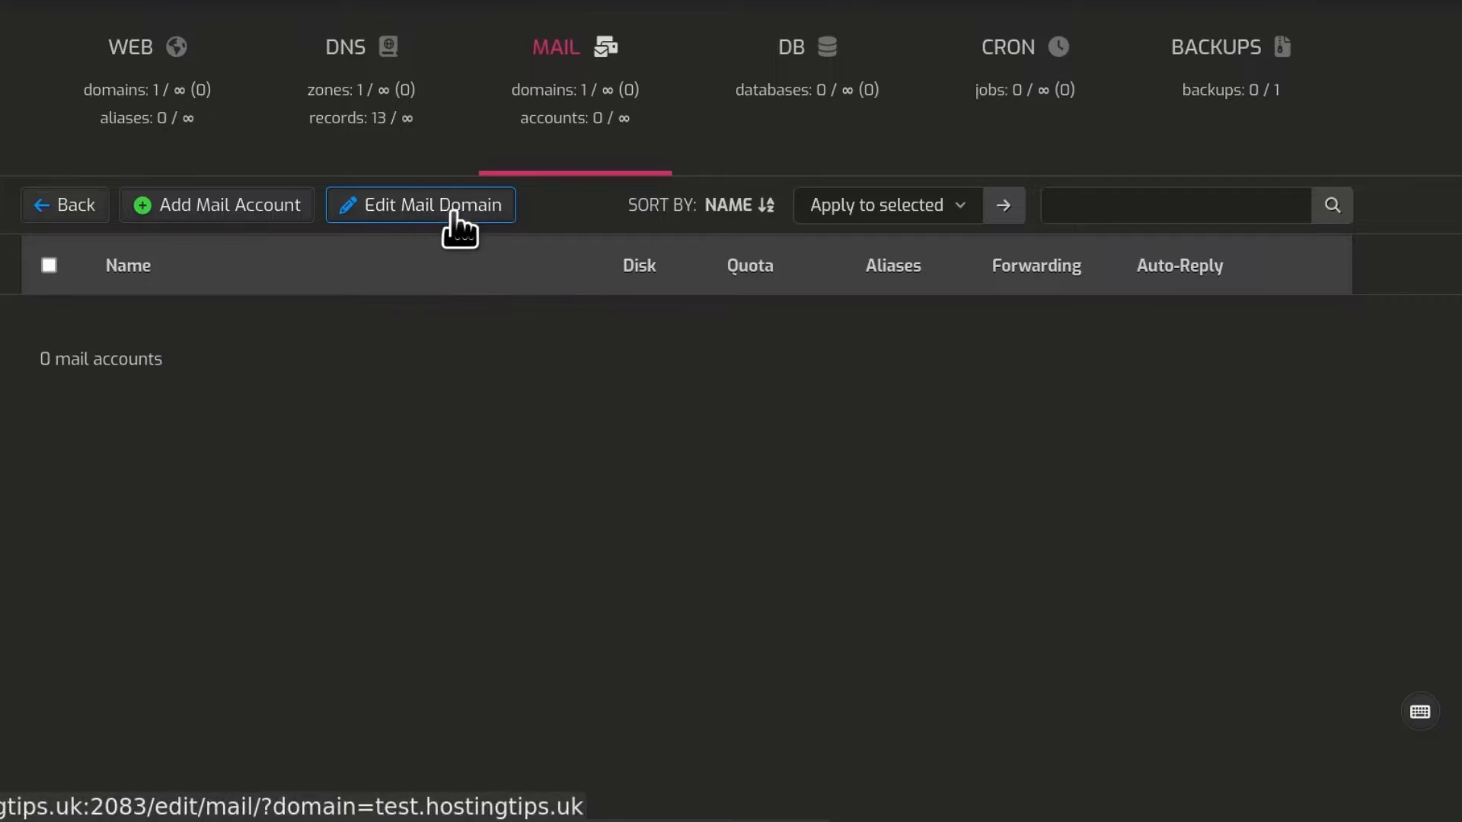
click(407, 213)
scroll(621, 451, down, 3)
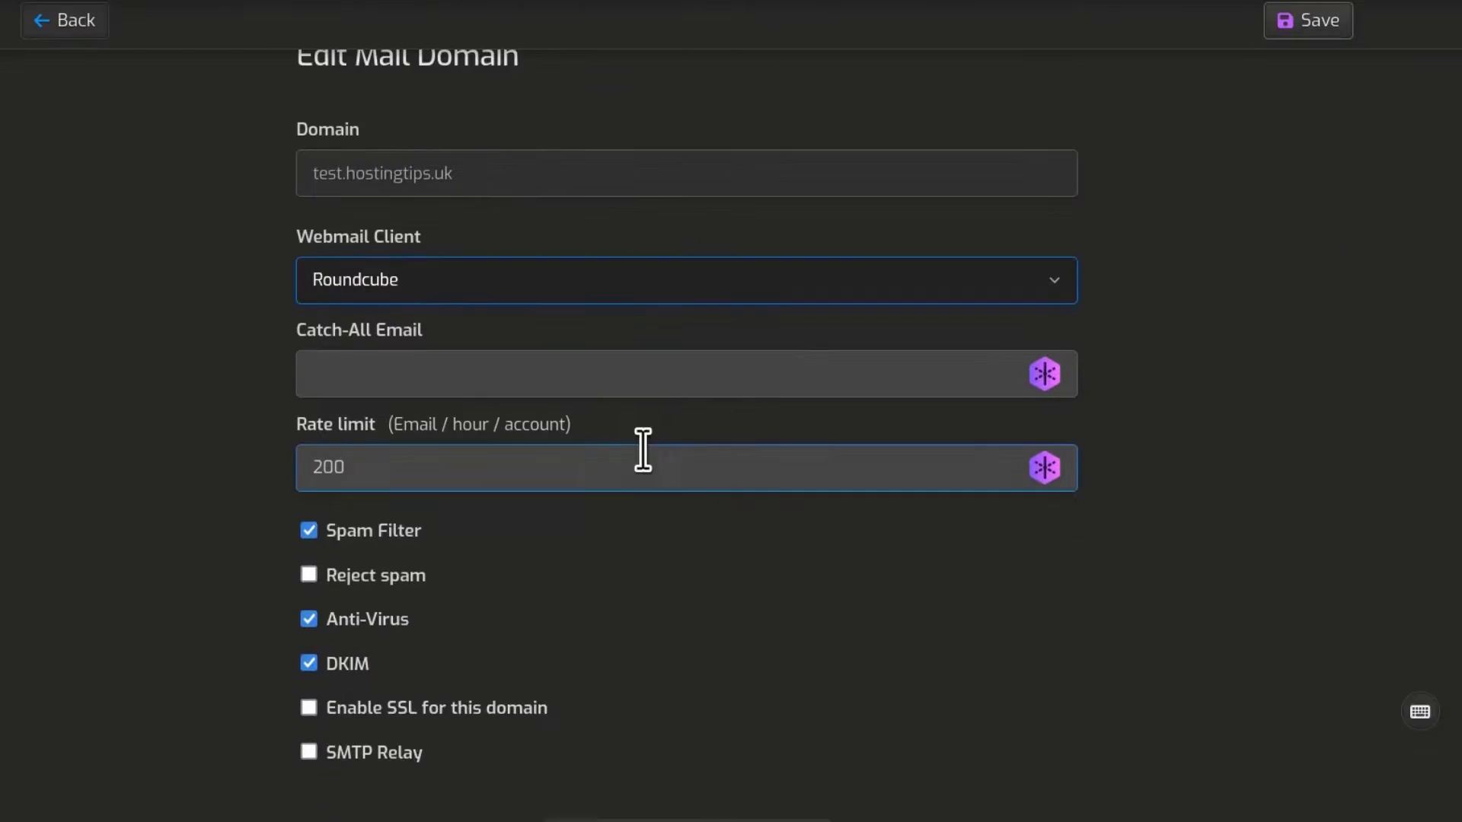
click(309, 752)
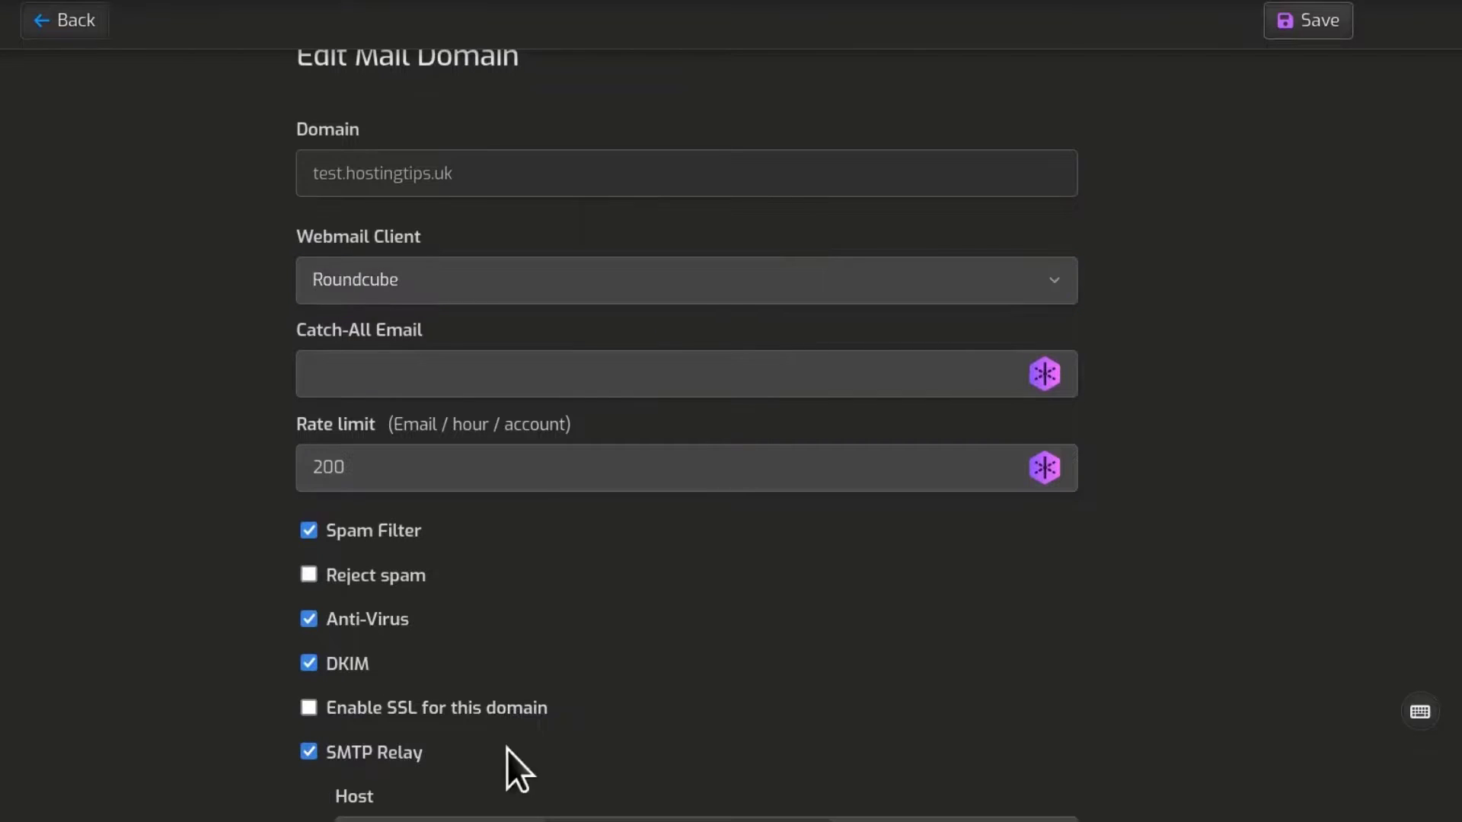
scroll(1207, 453, down, 5)
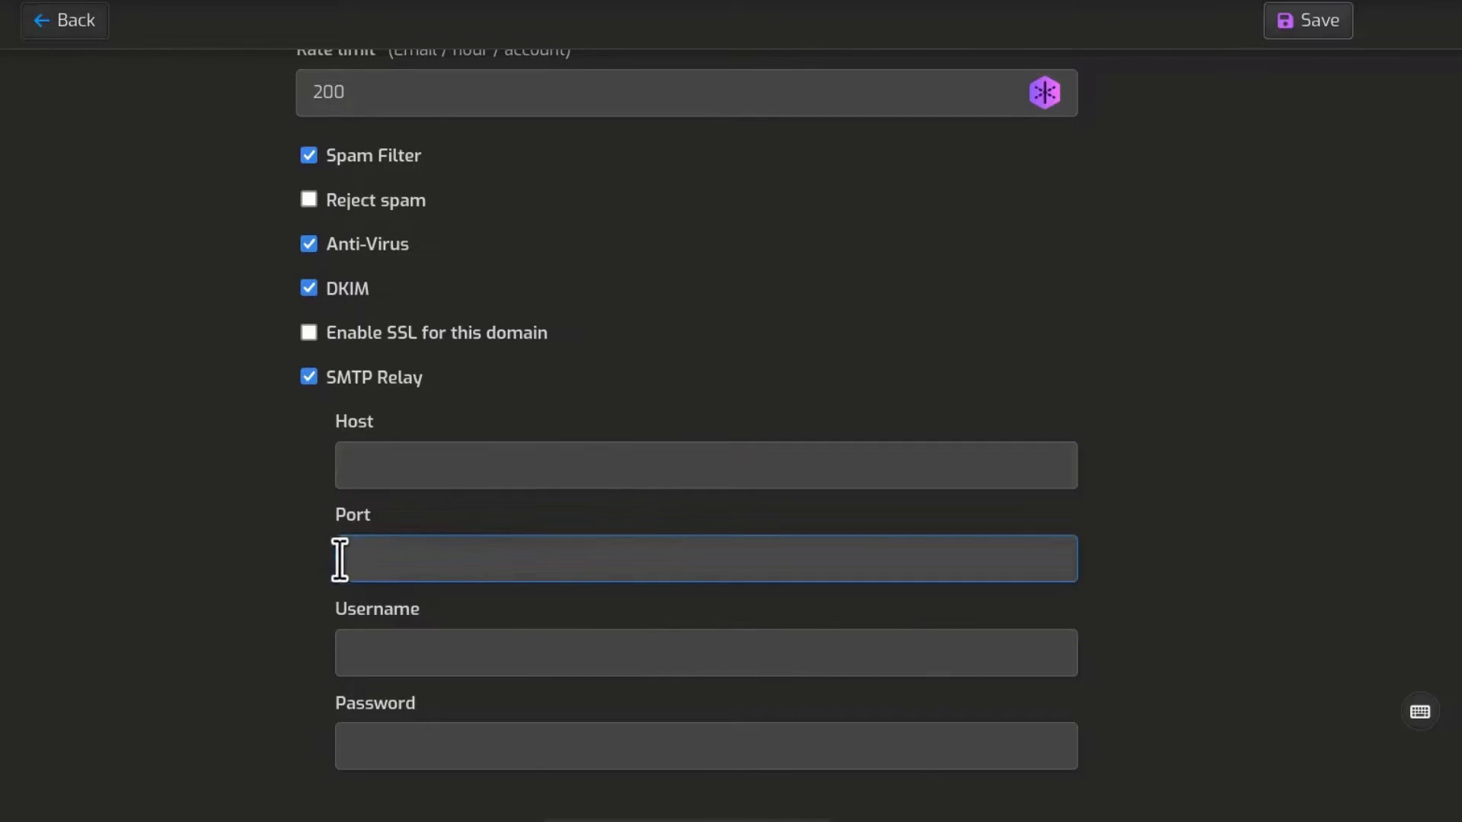
scroll(1388, 402, up, 8)
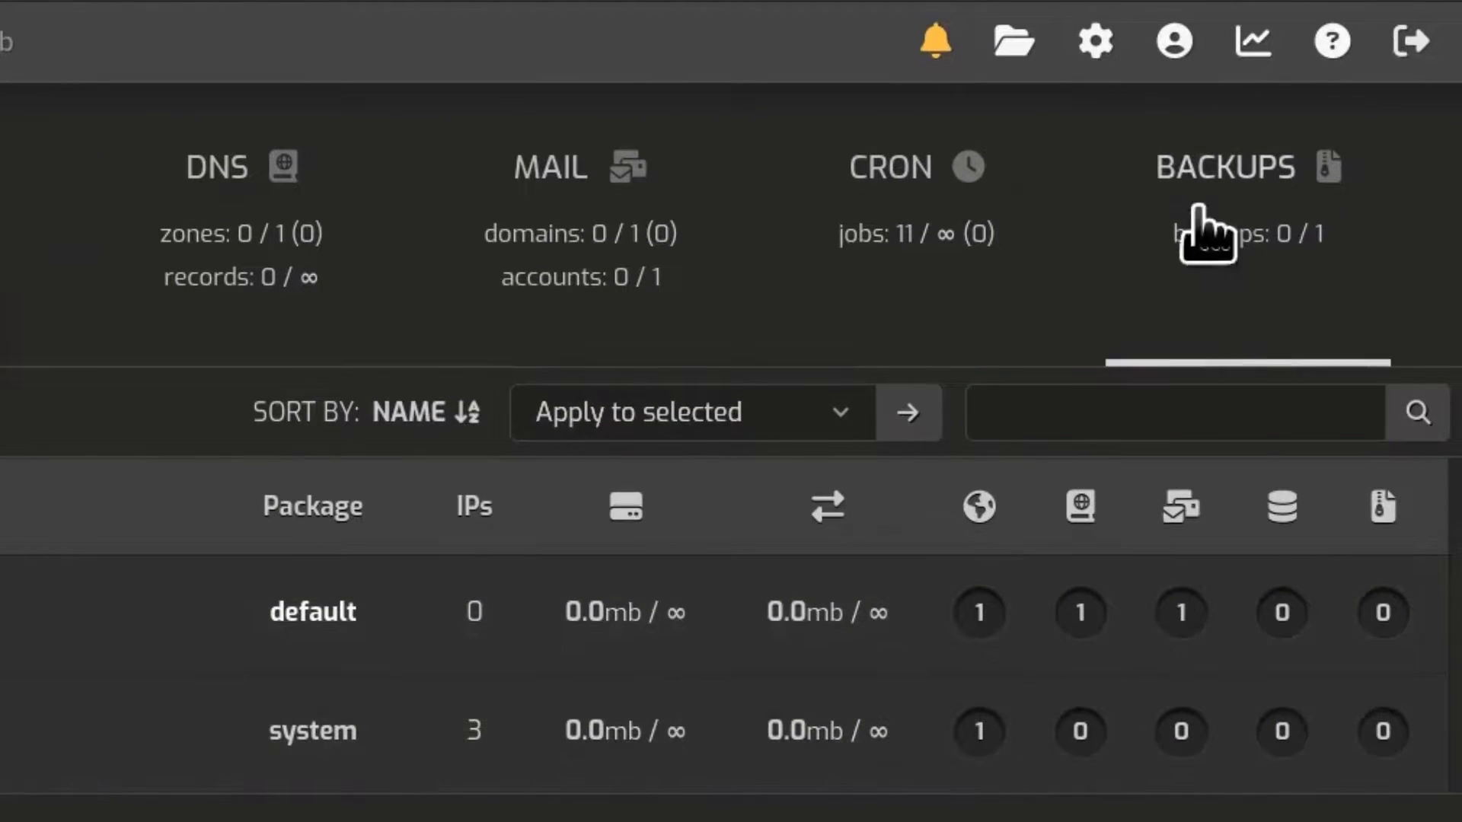
Step: Open the server Configure page and expand the Backups section to review the local backup options
click(1105, 42)
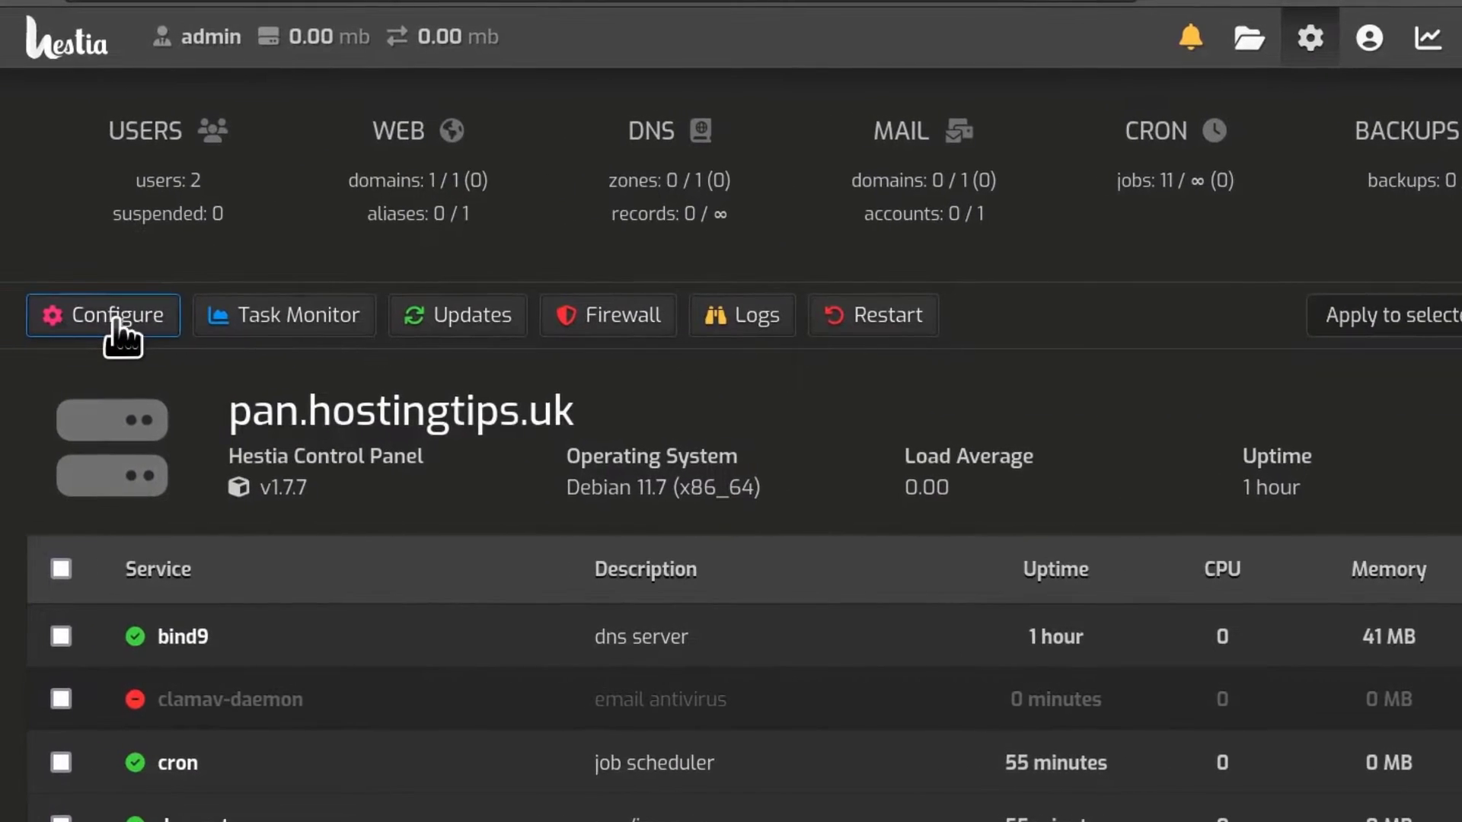
click(48, 312)
scroll(702, 515, down, 4)
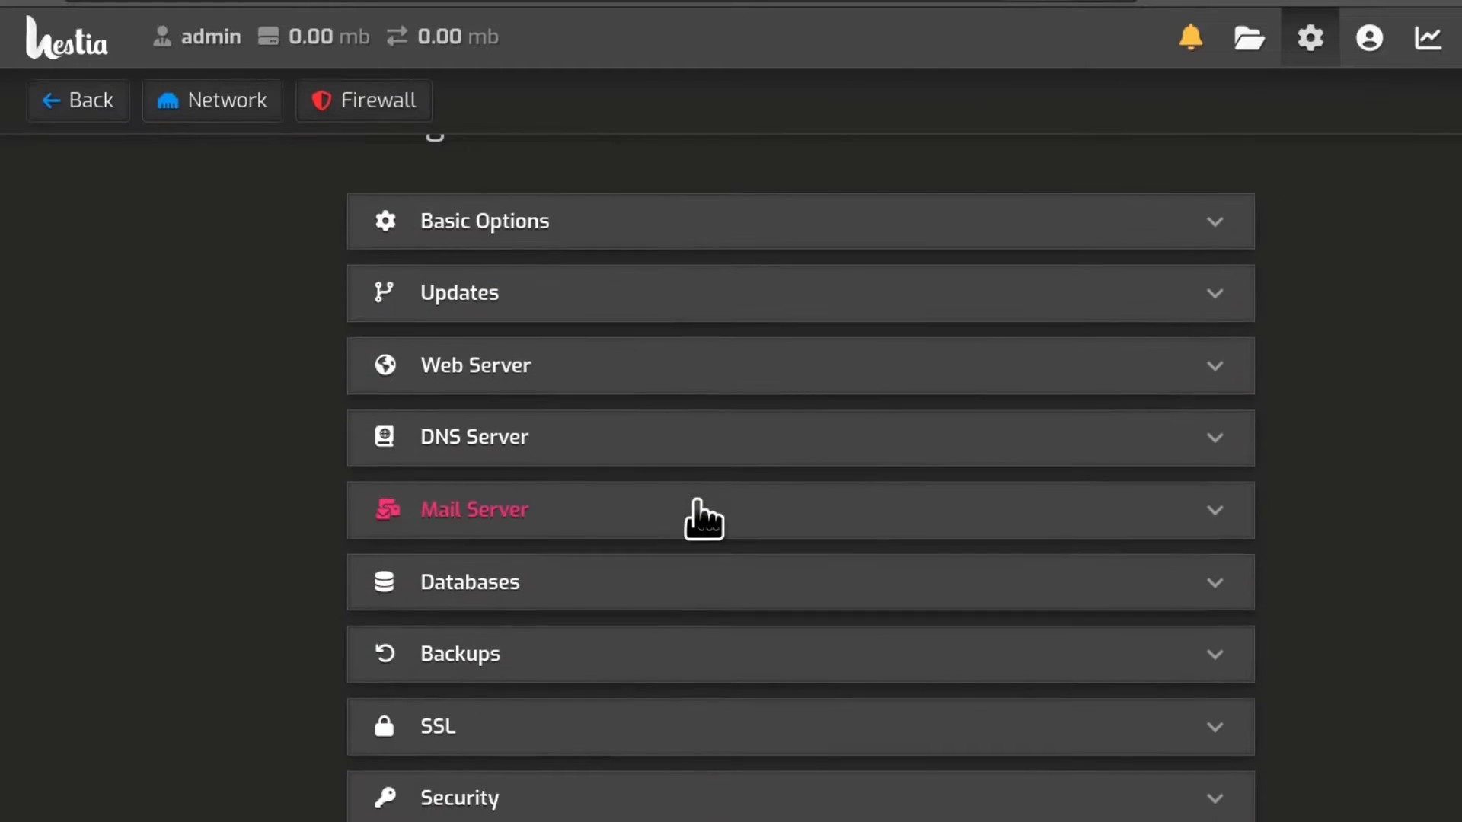
click(473, 657)
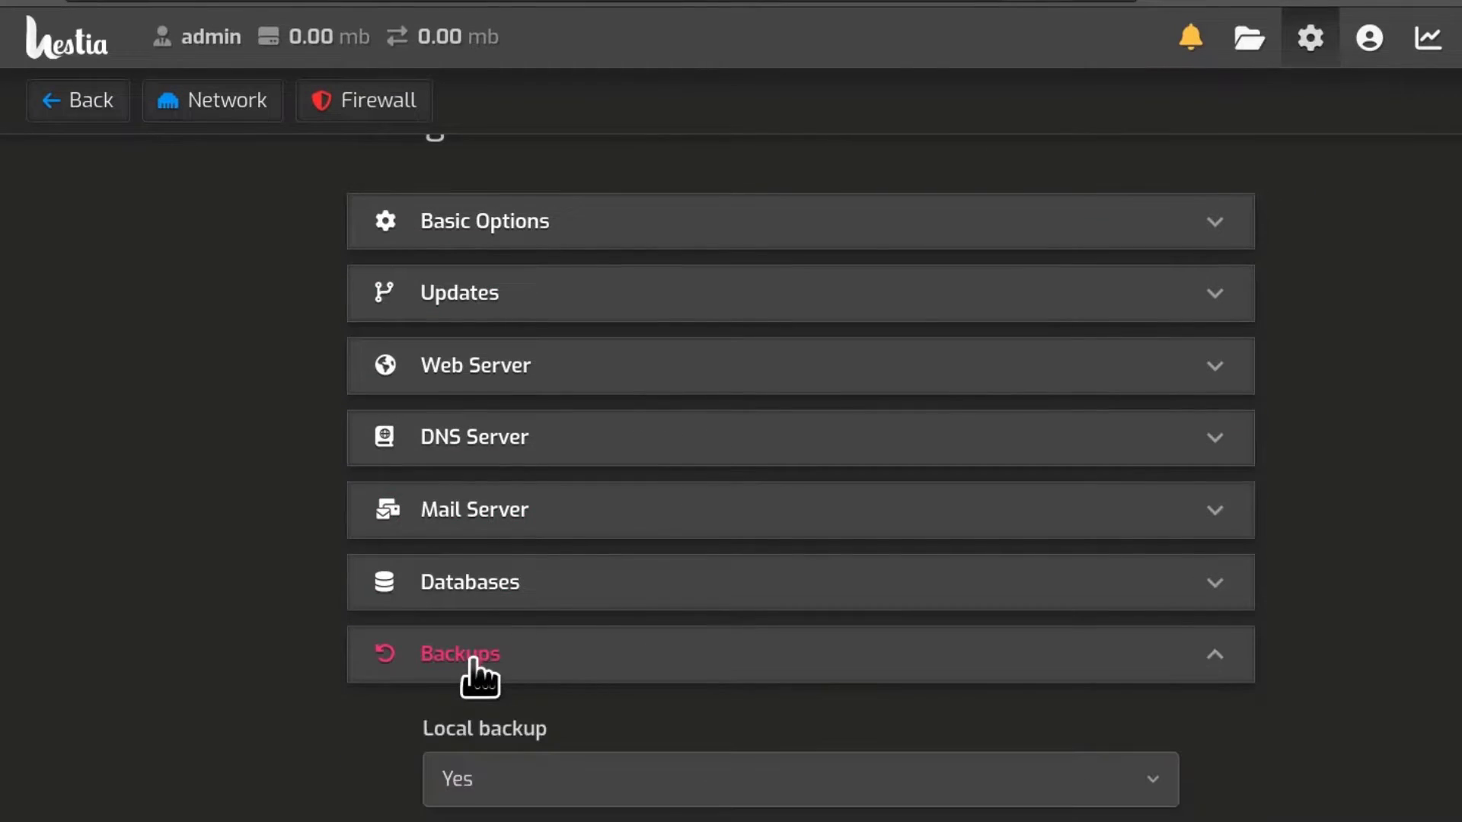
scroll(1397, 424, down, 7)
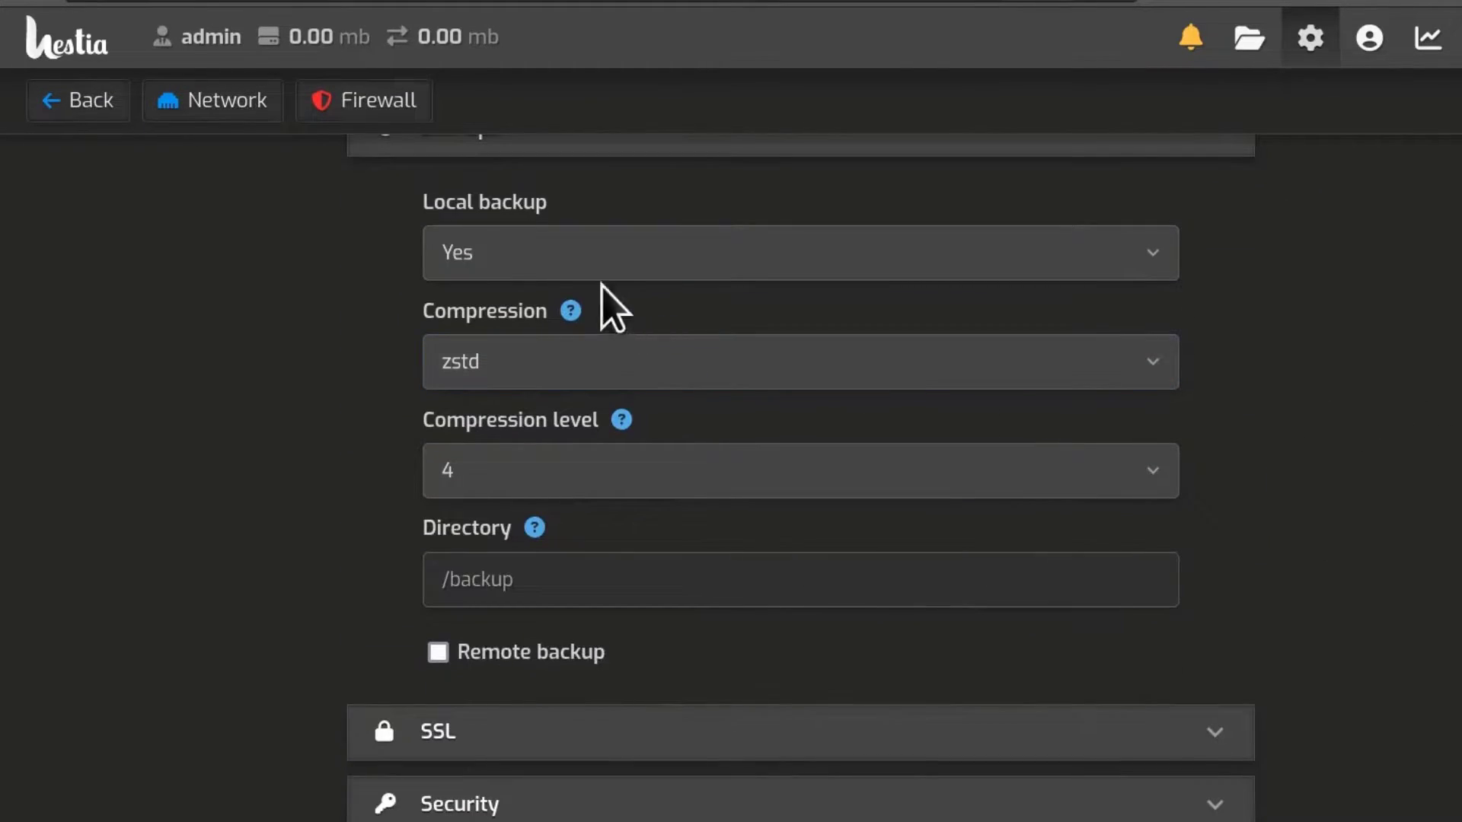
click(536, 250)
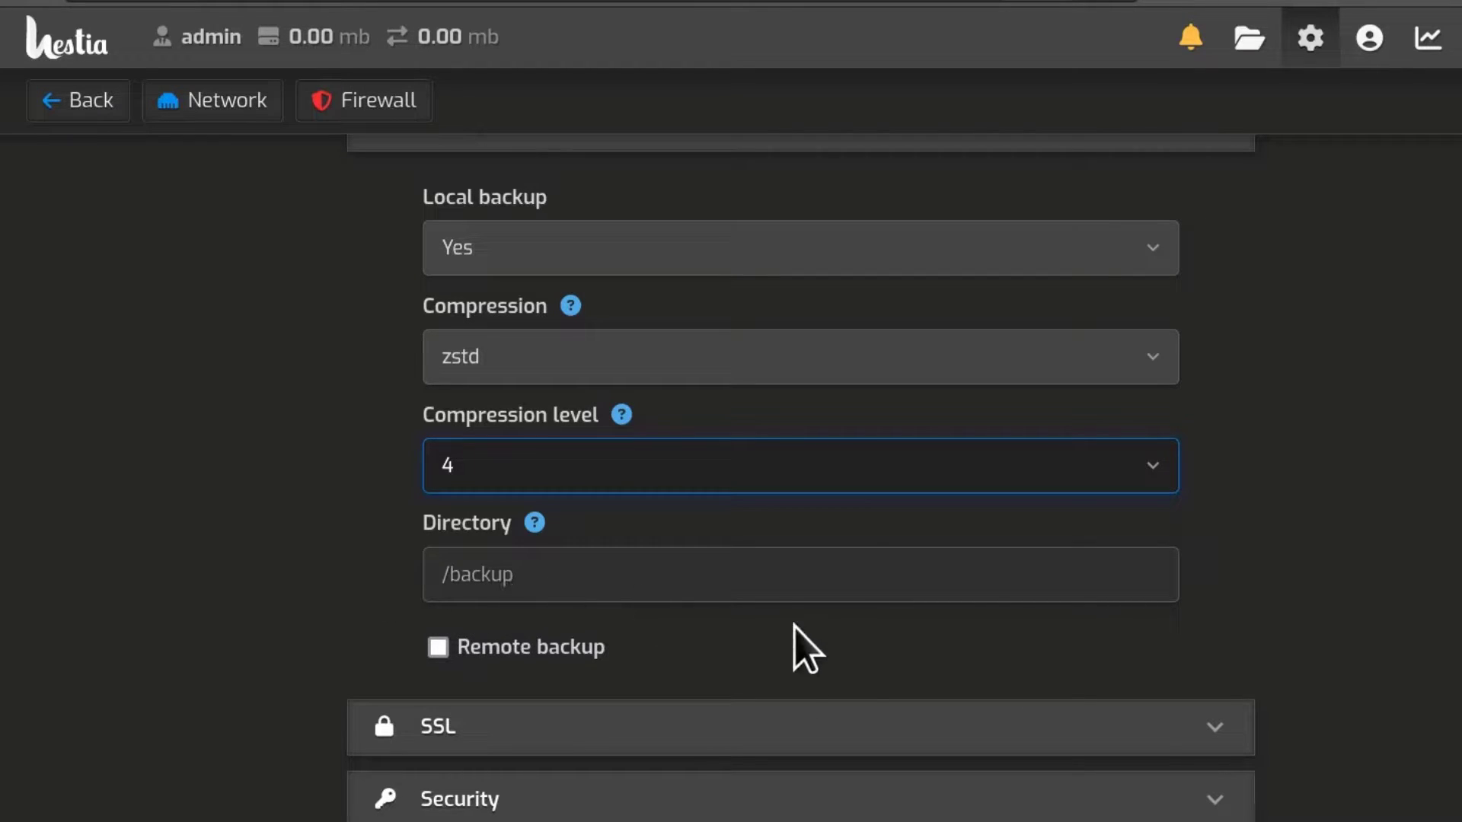
Step: Enable remote backups and set the backup protocol to Backblaze
click(438, 649)
scroll(1218, 640, down, 7)
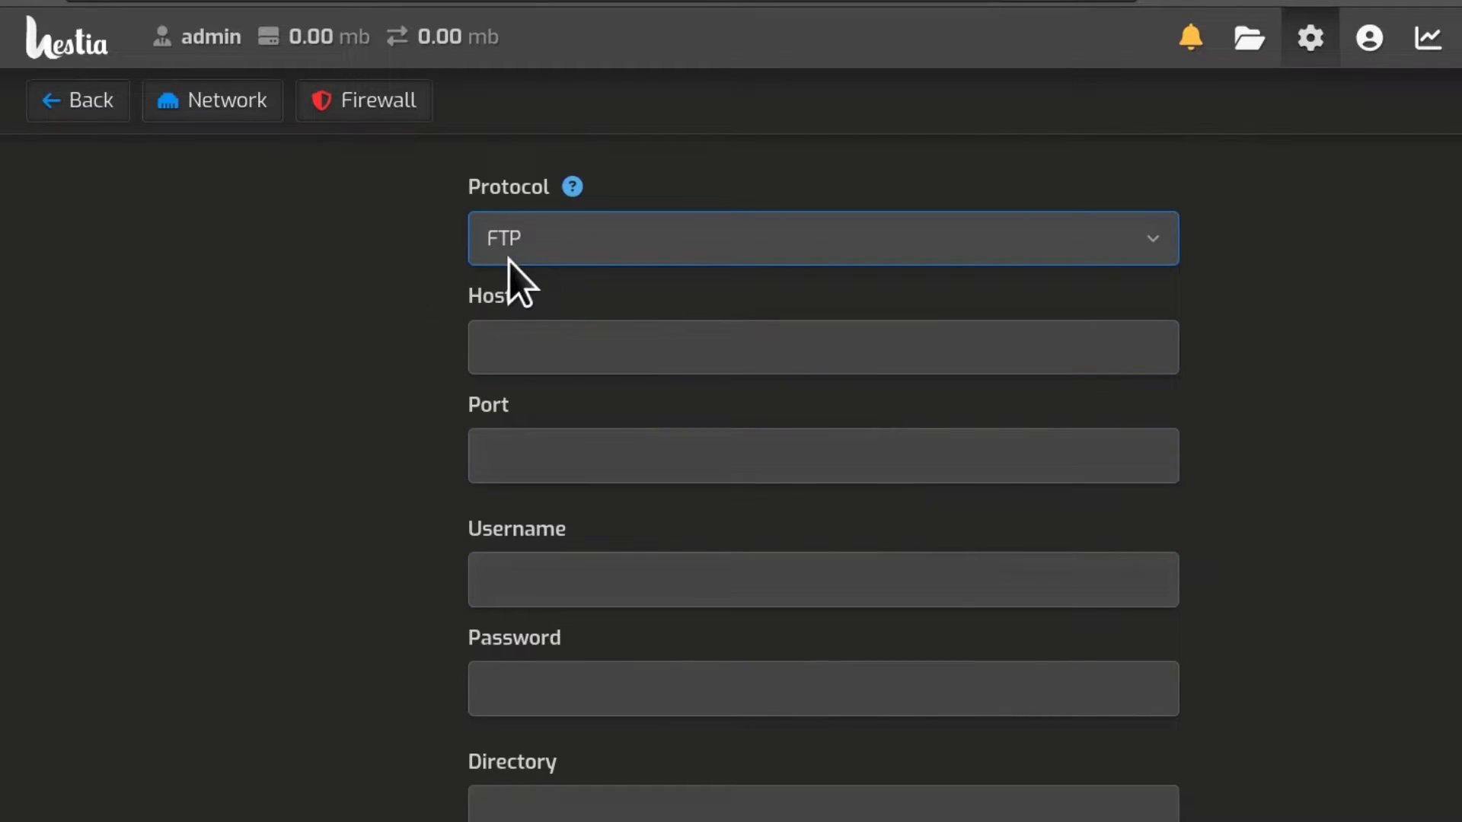
click(607, 238)
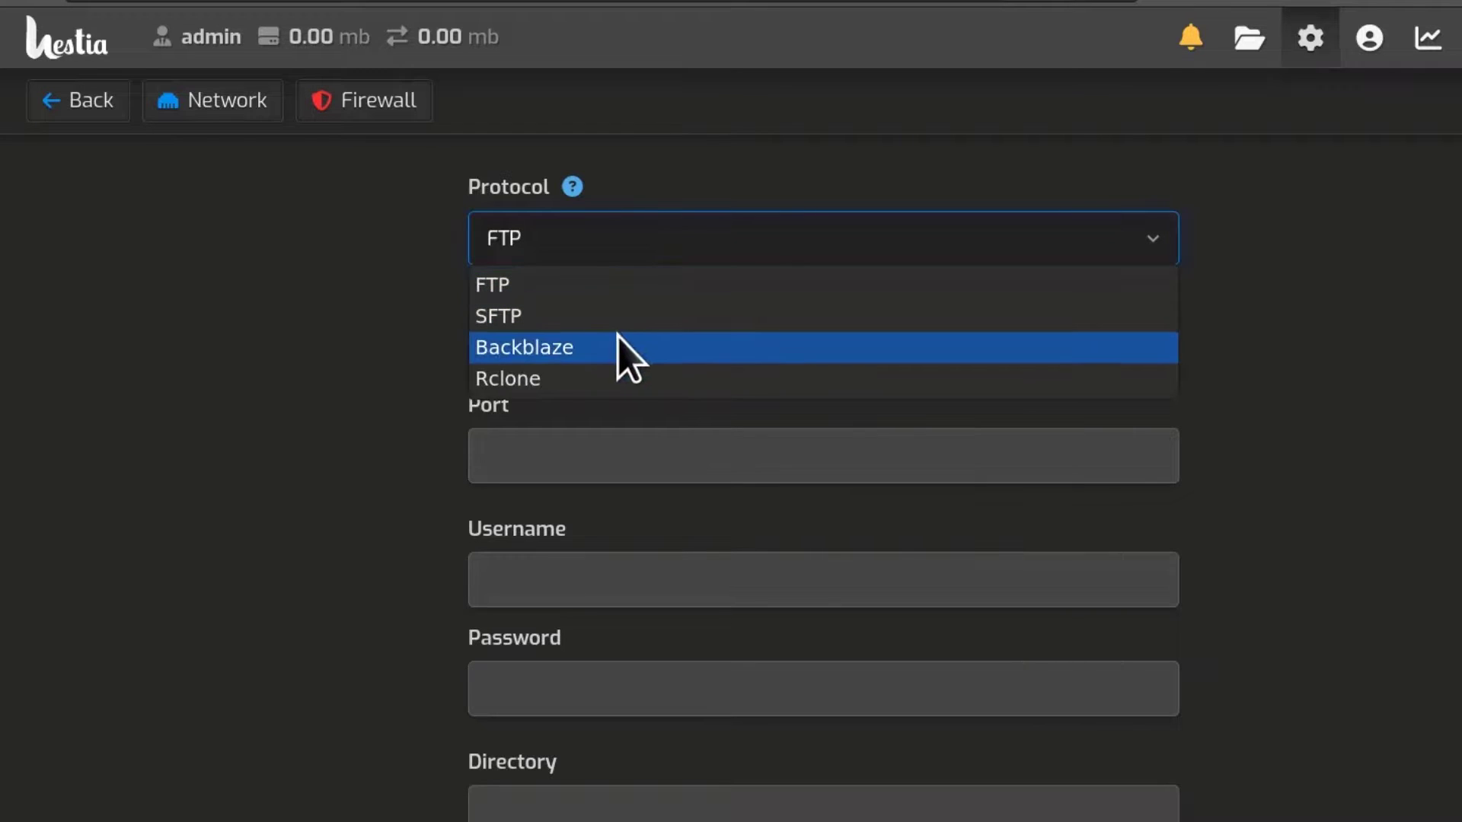
click(560, 379)
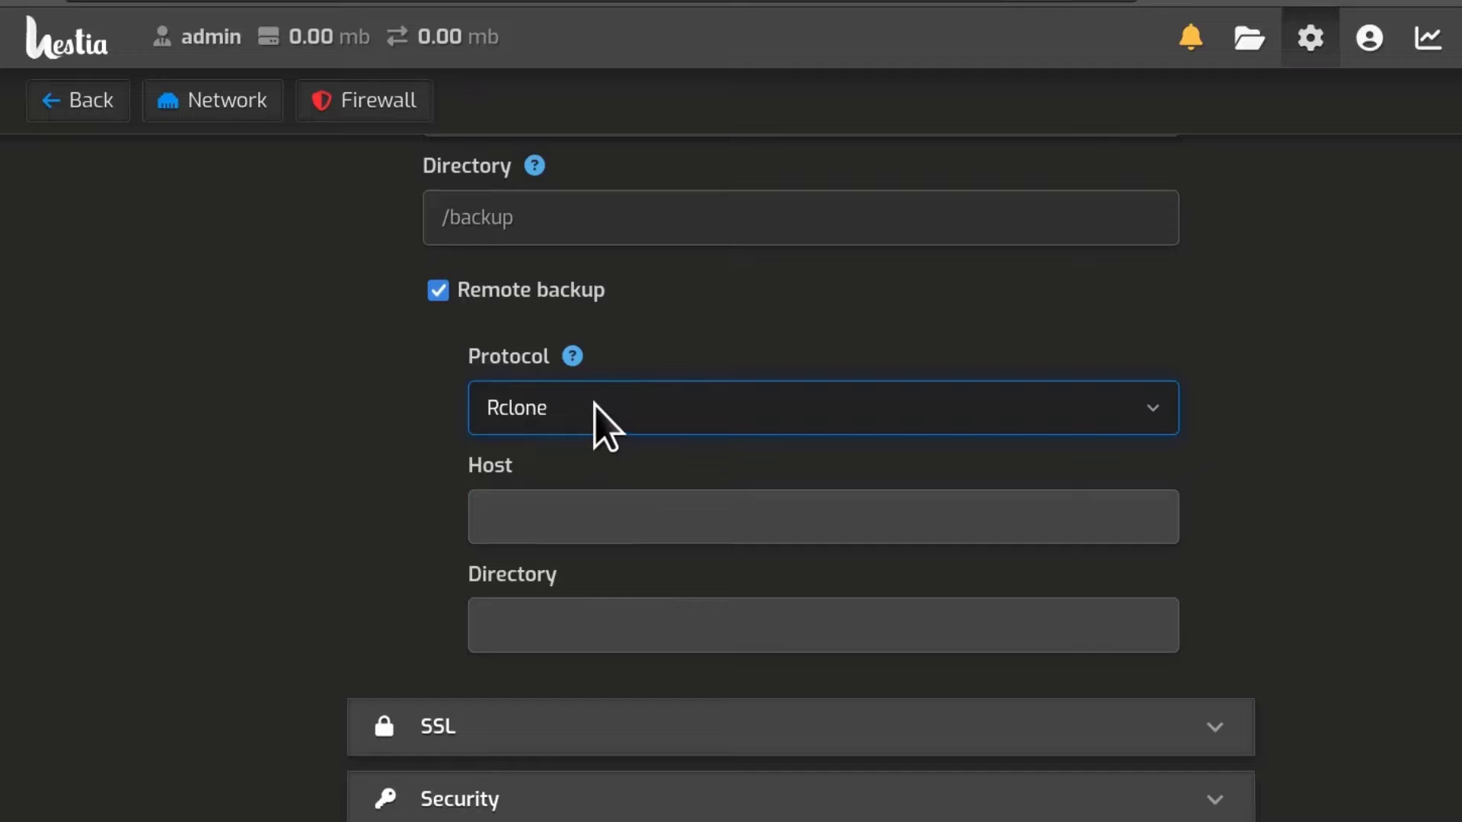
click(596, 405)
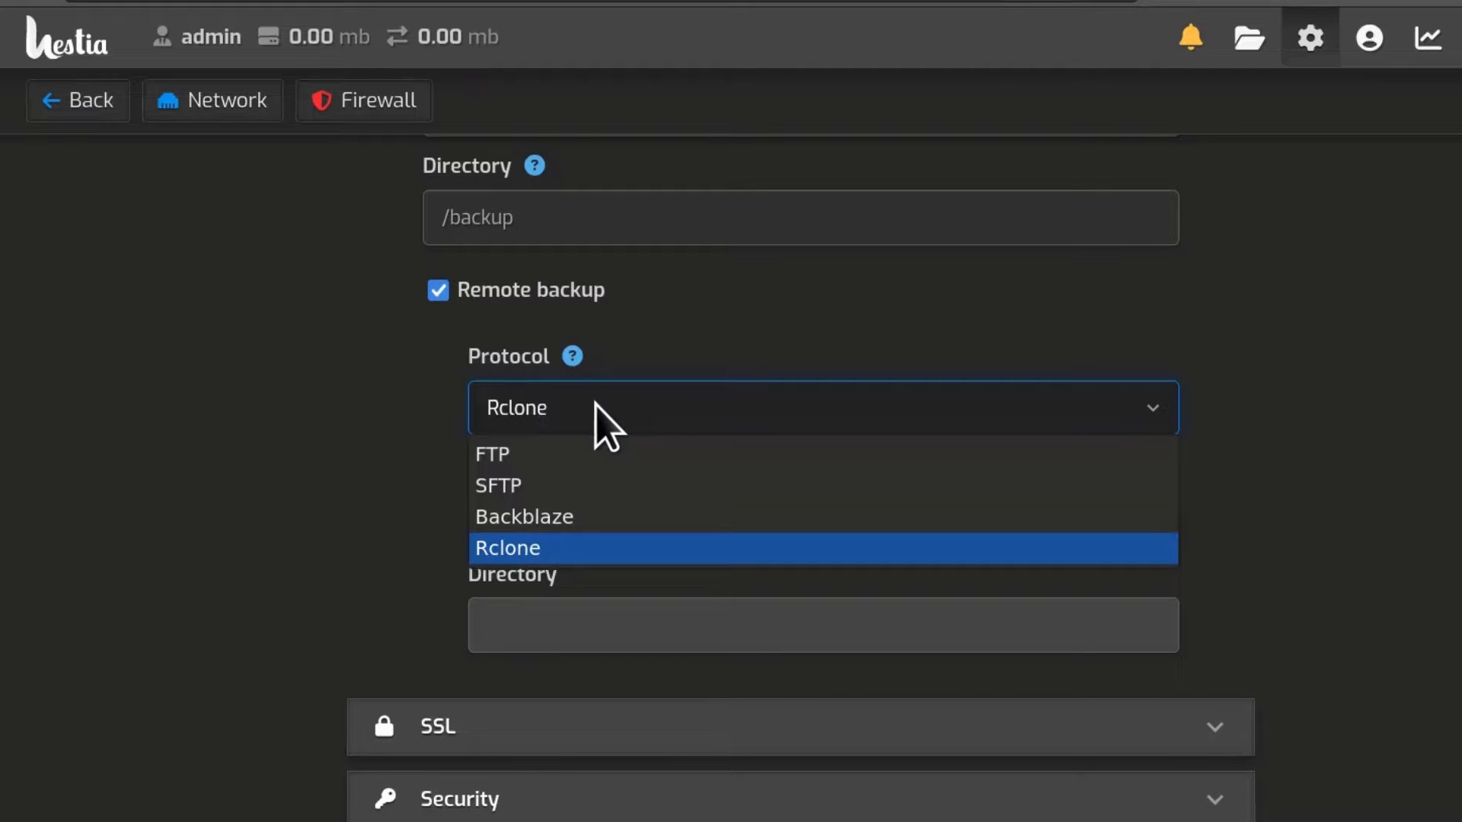
click(577, 521)
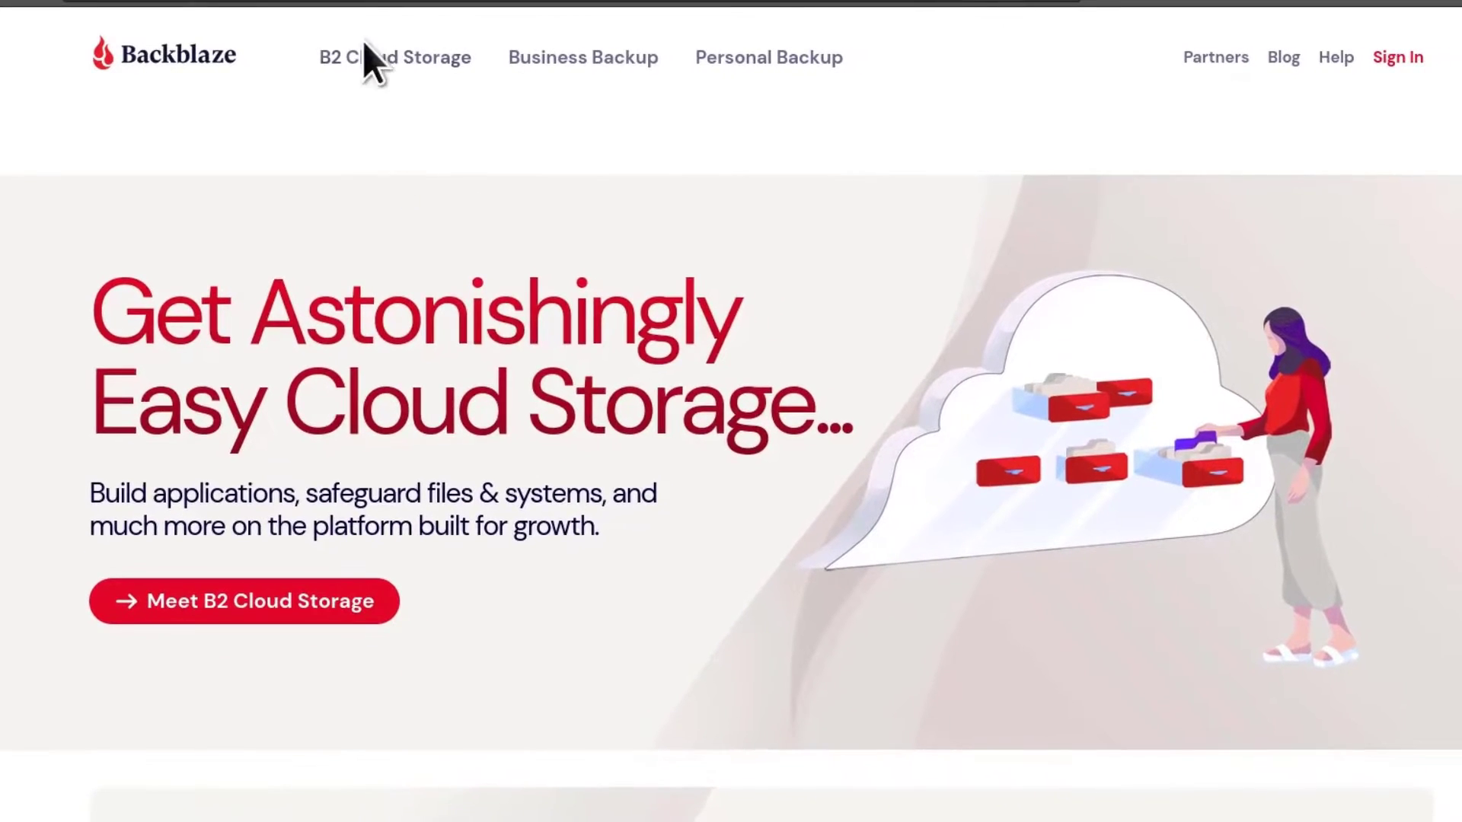
Step: Sign up for the free 10GB Backblaze B2 plan with an email address, then skip Quick Start
click(389, 76)
scroll(1061, 555, down, 10)
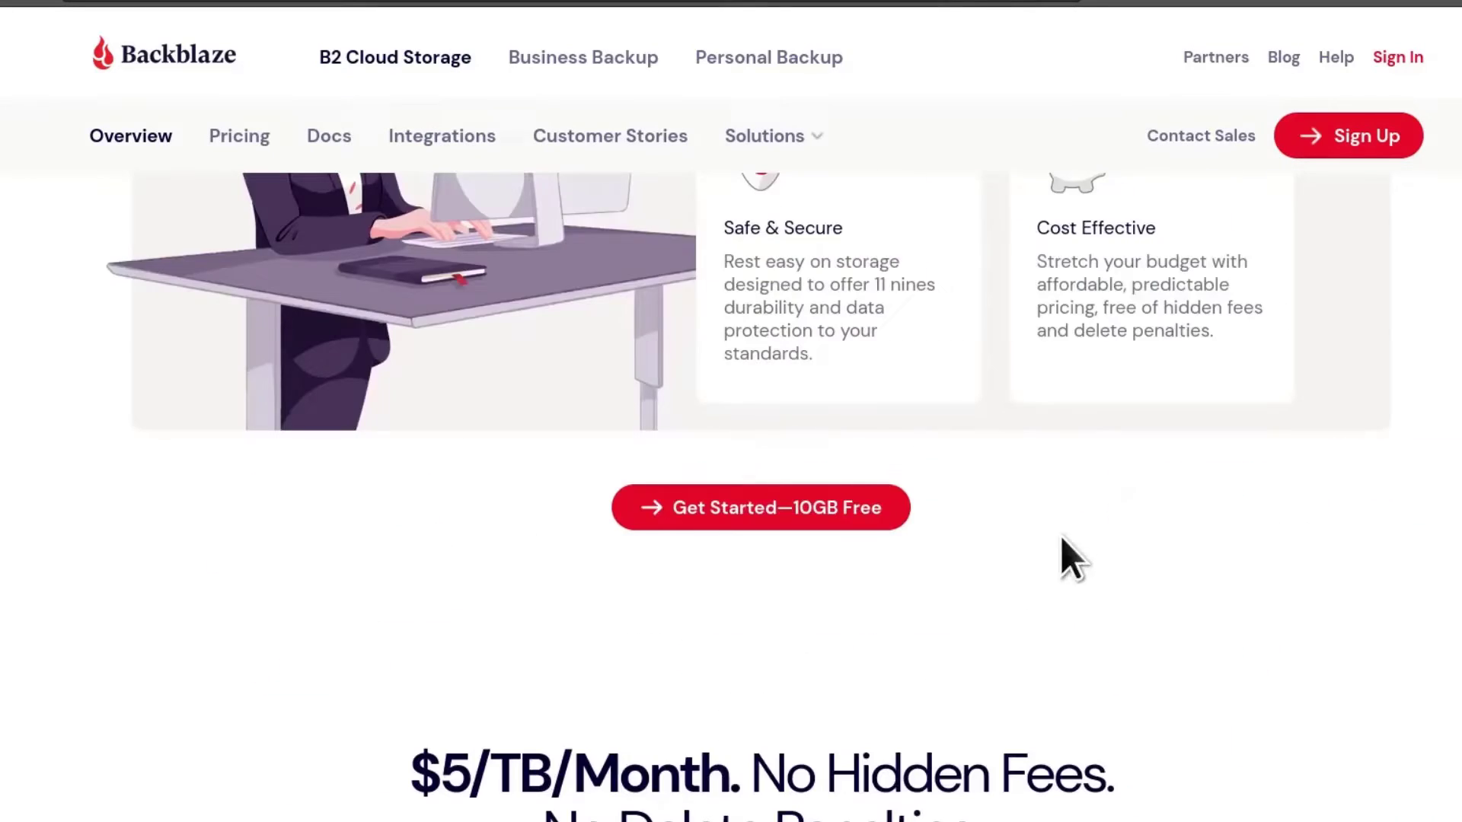
click(765, 511)
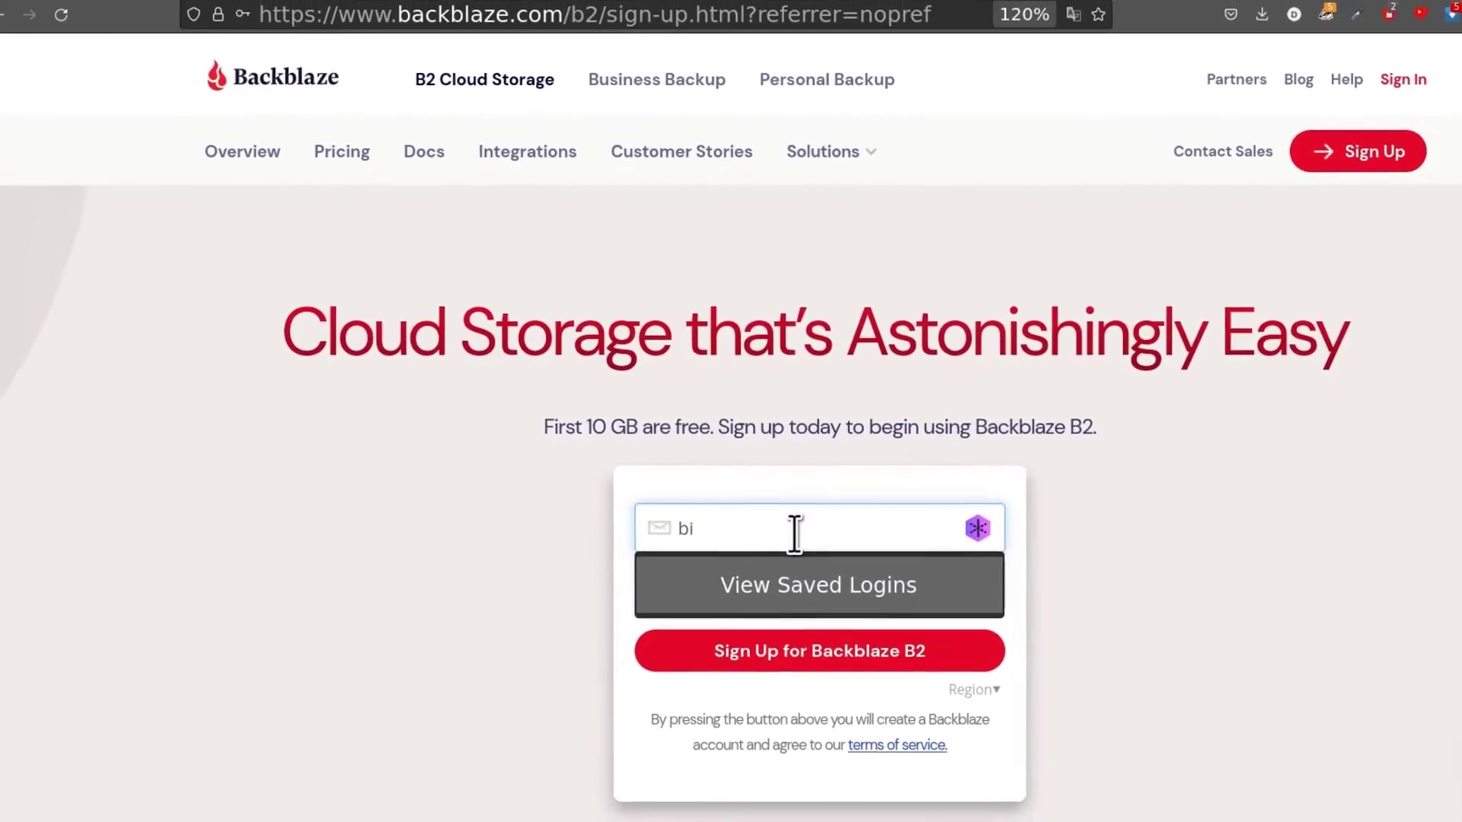
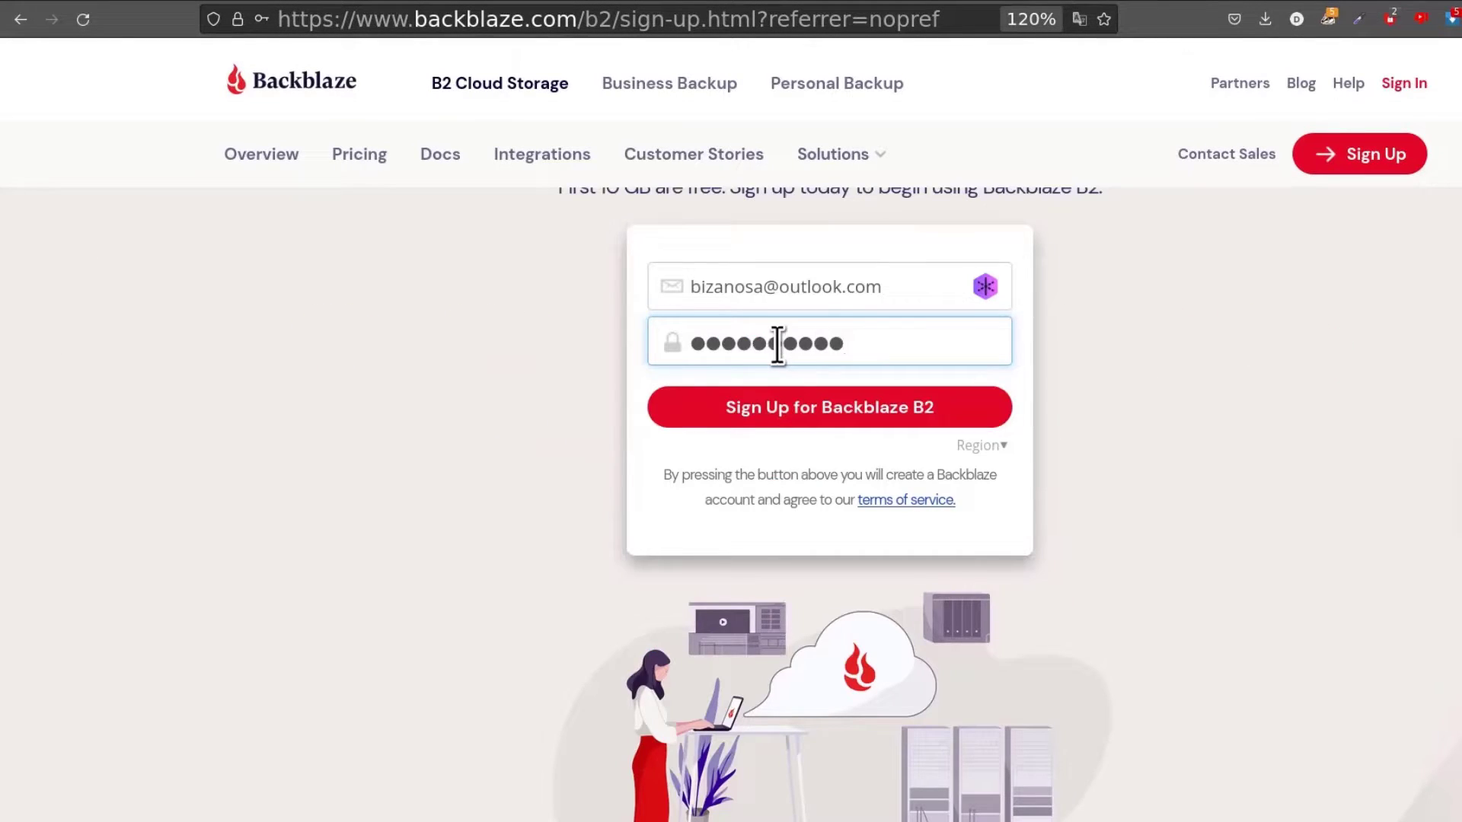
click(828, 407)
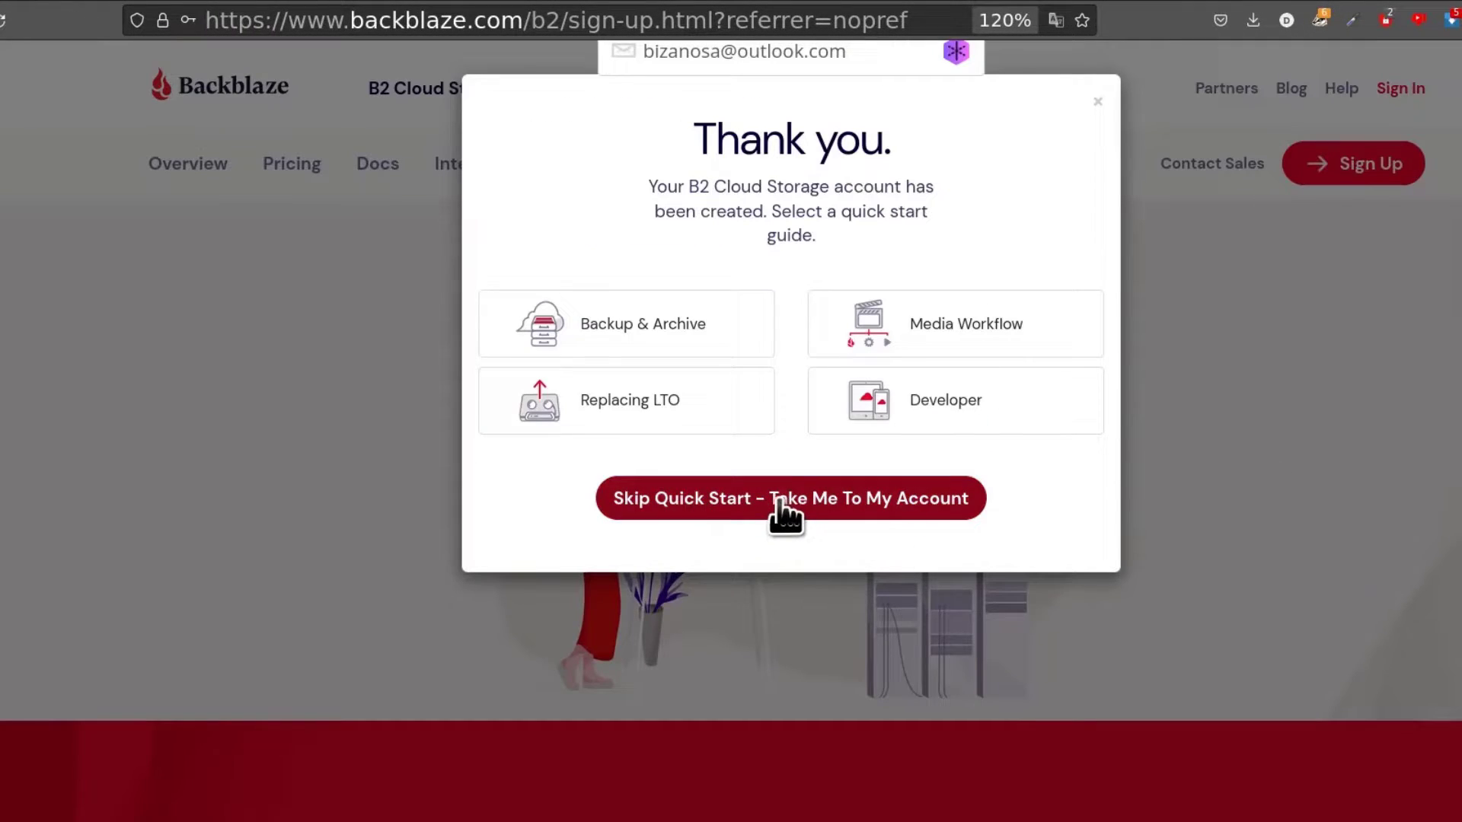
click(779, 500)
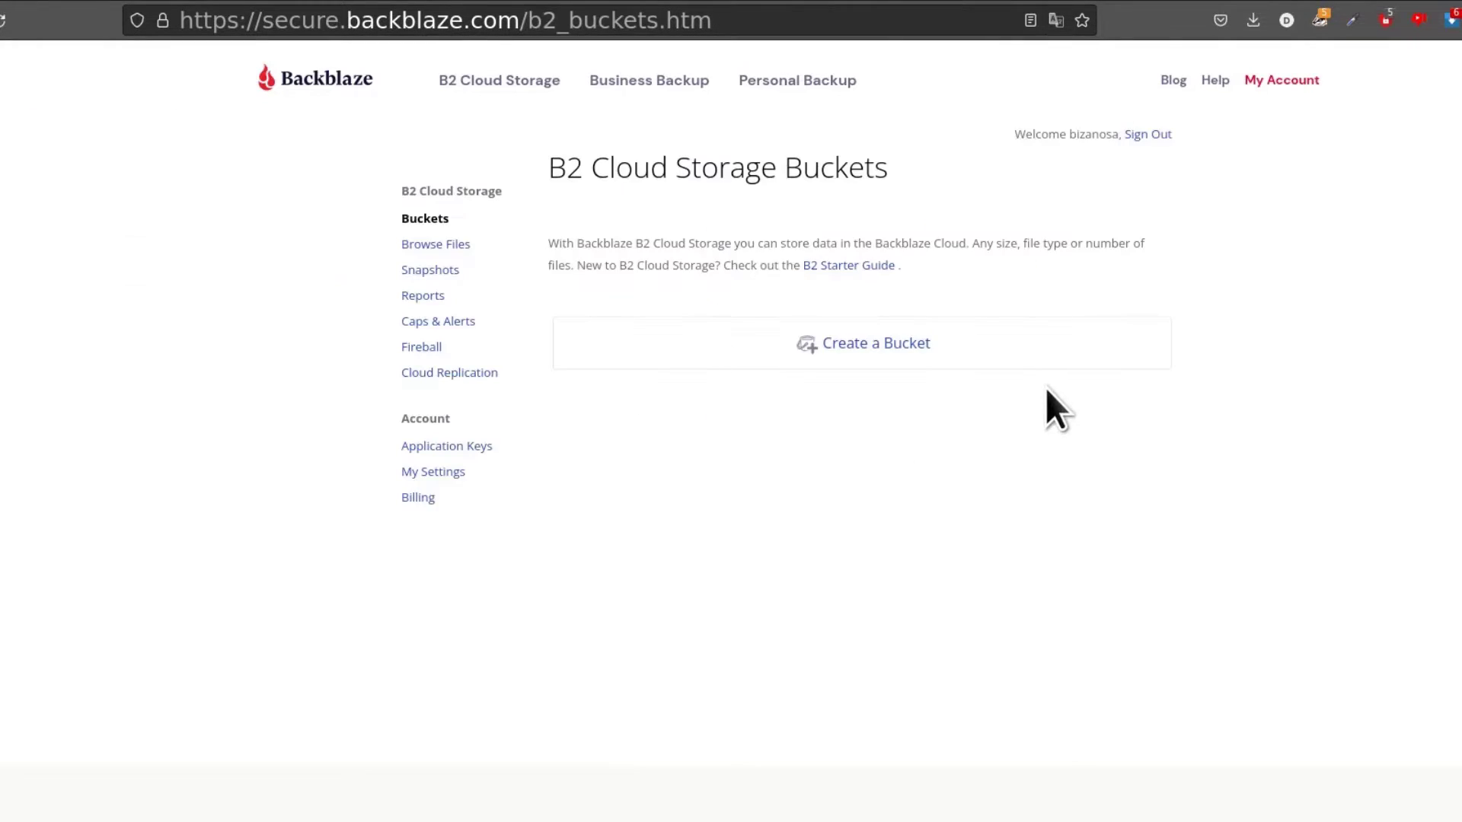
Step: Enlarge the page and step through the Bucket, Key ID and Application Key fields
key(ctrl+plus)
key(ctrl+plus)
key(ctrl+plus)
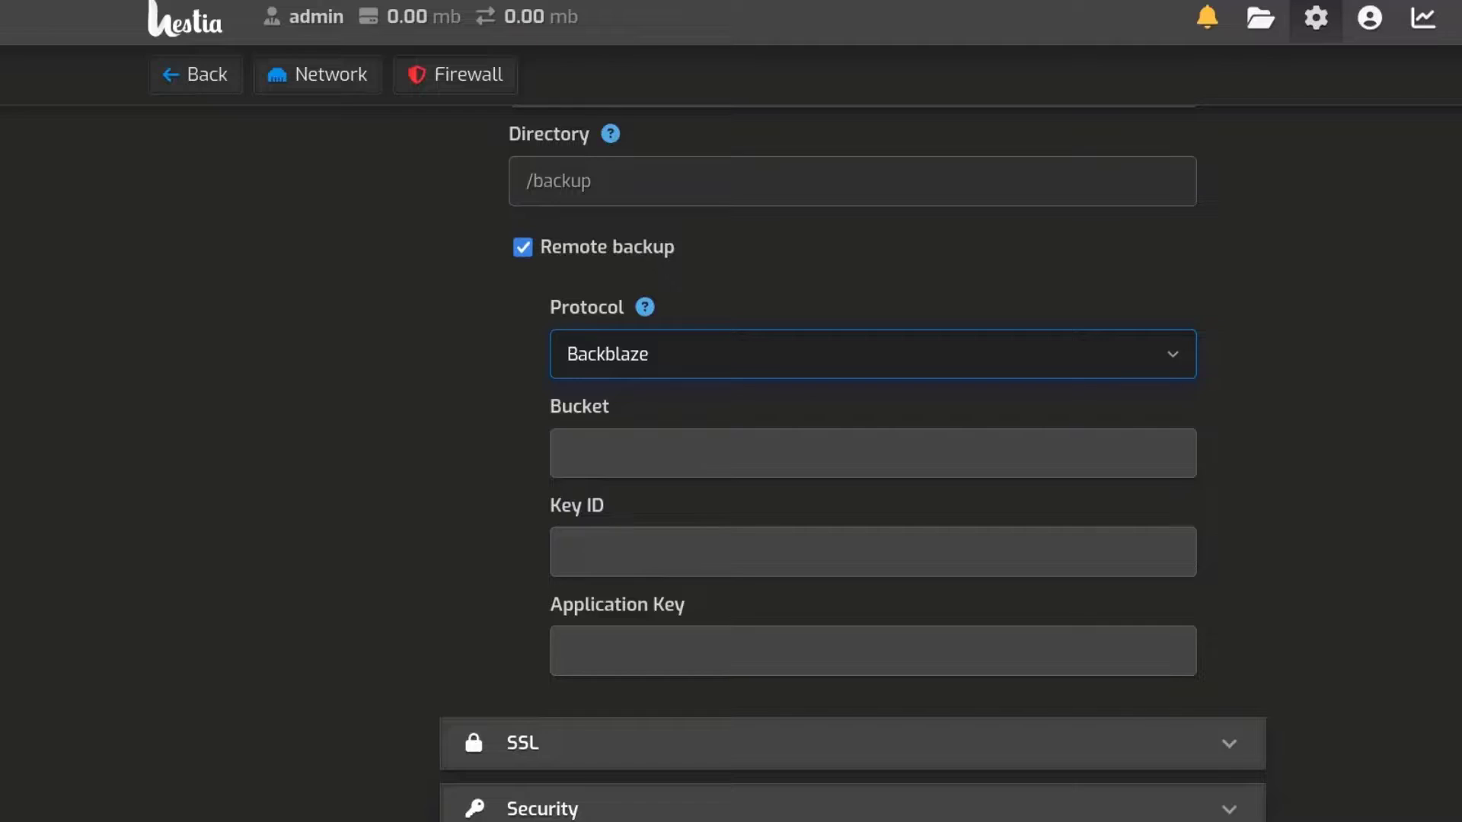
click(580, 440)
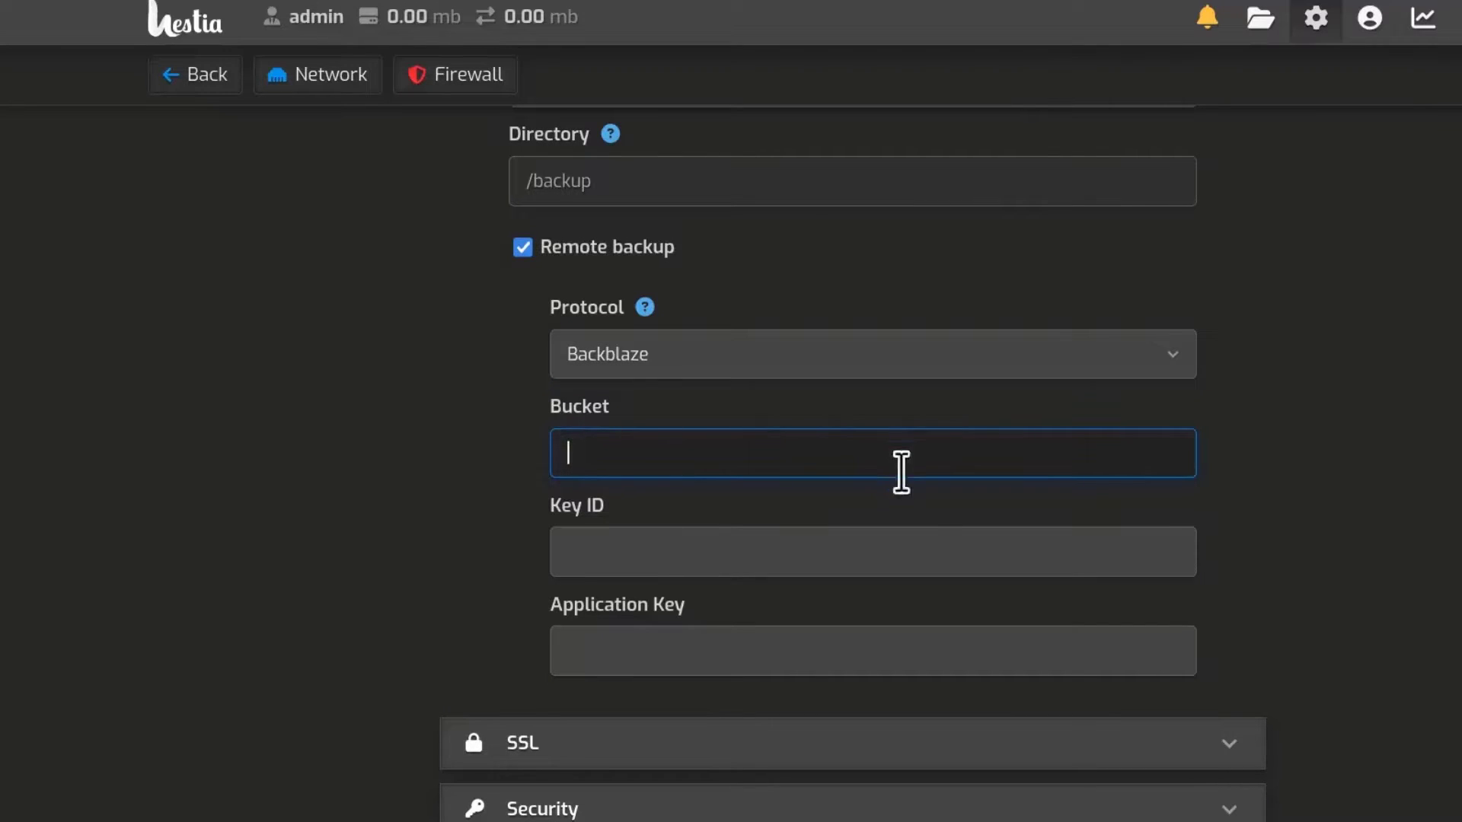
click(576, 541)
click(610, 647)
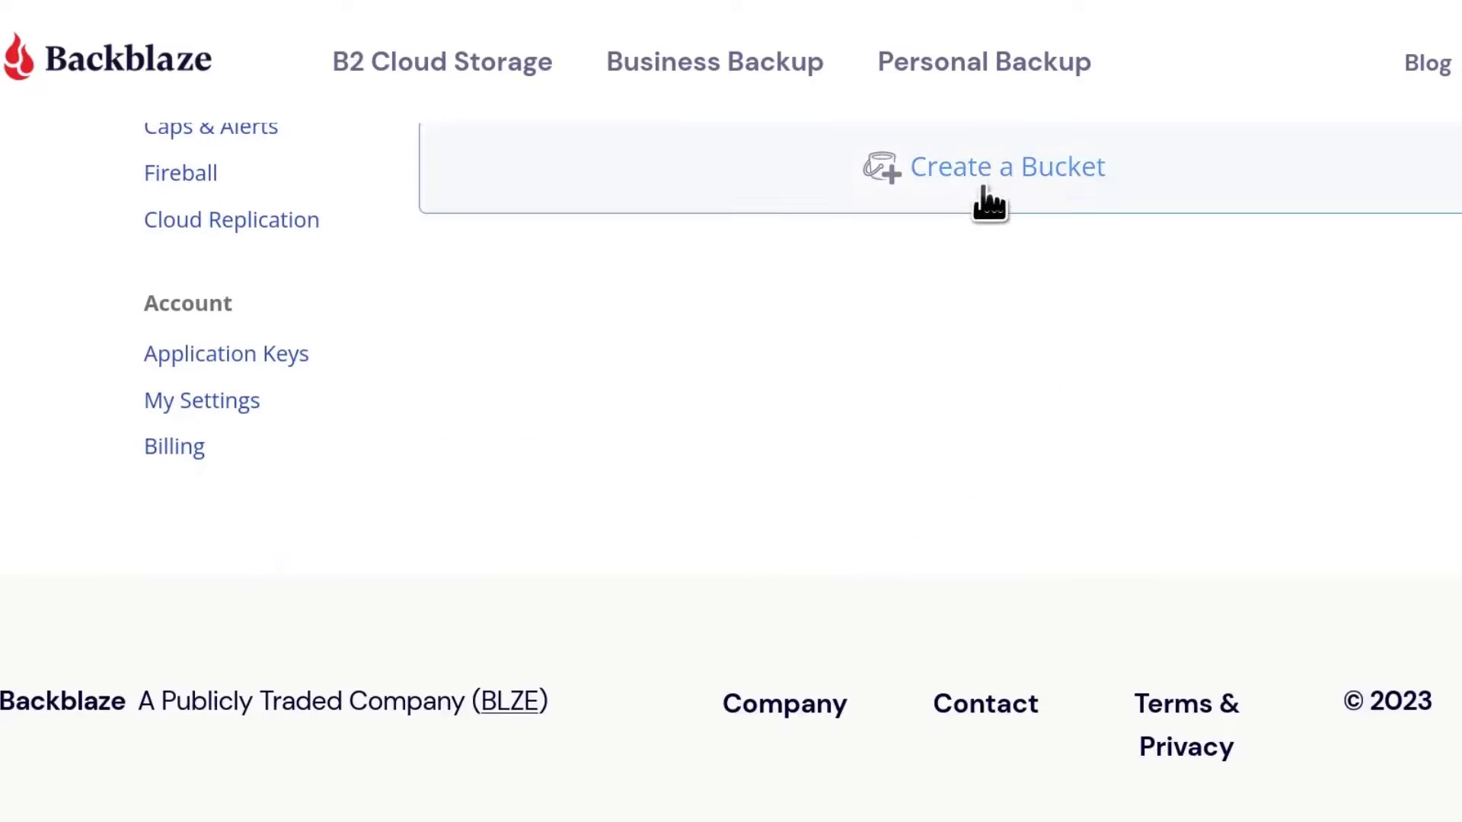
Step: Start a new bucket in Backblaze B2 and select its unique bucket name field
click(976, 179)
scroll(974, 167, down, 1)
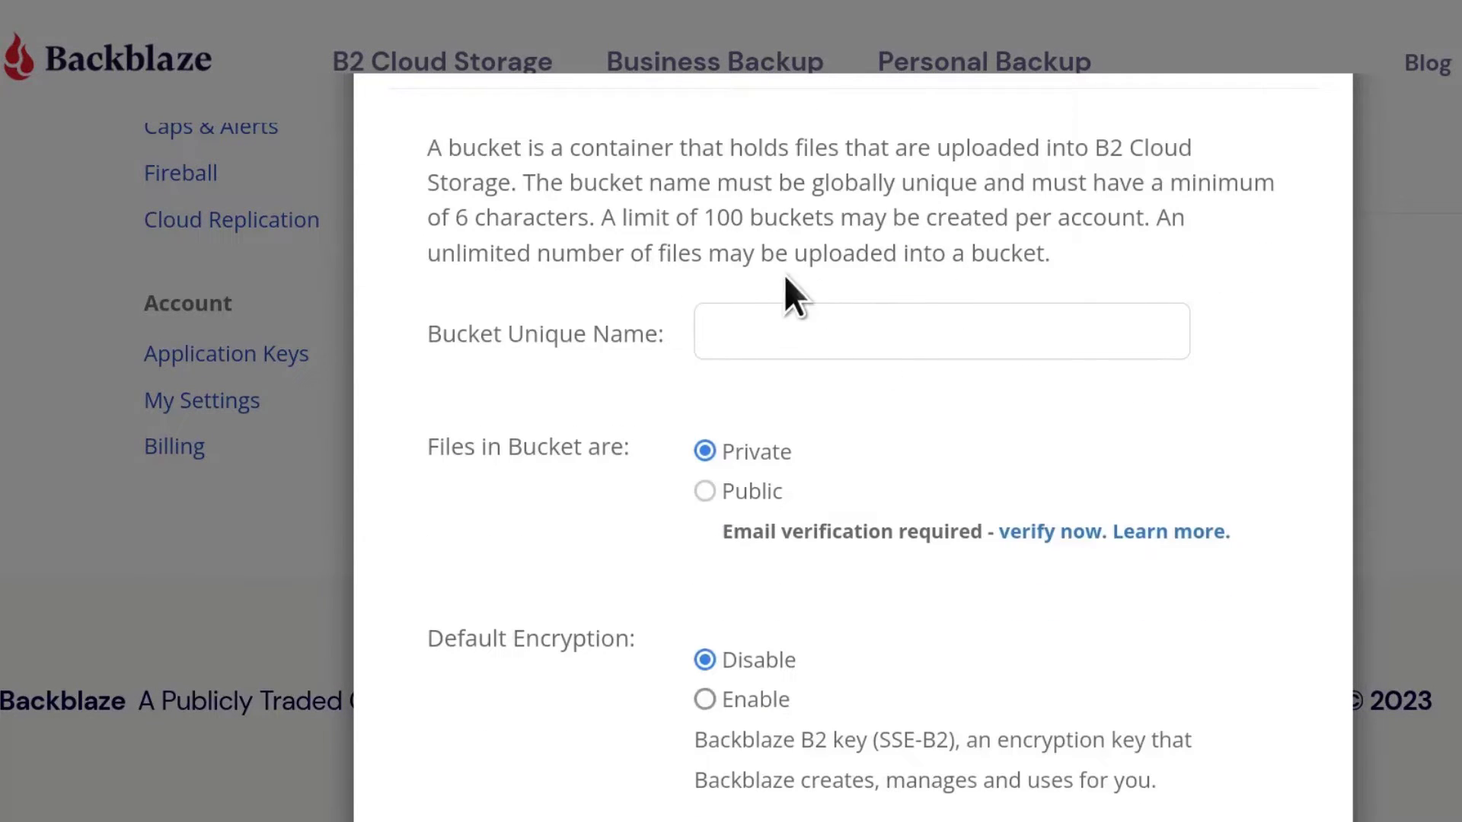
click(731, 330)
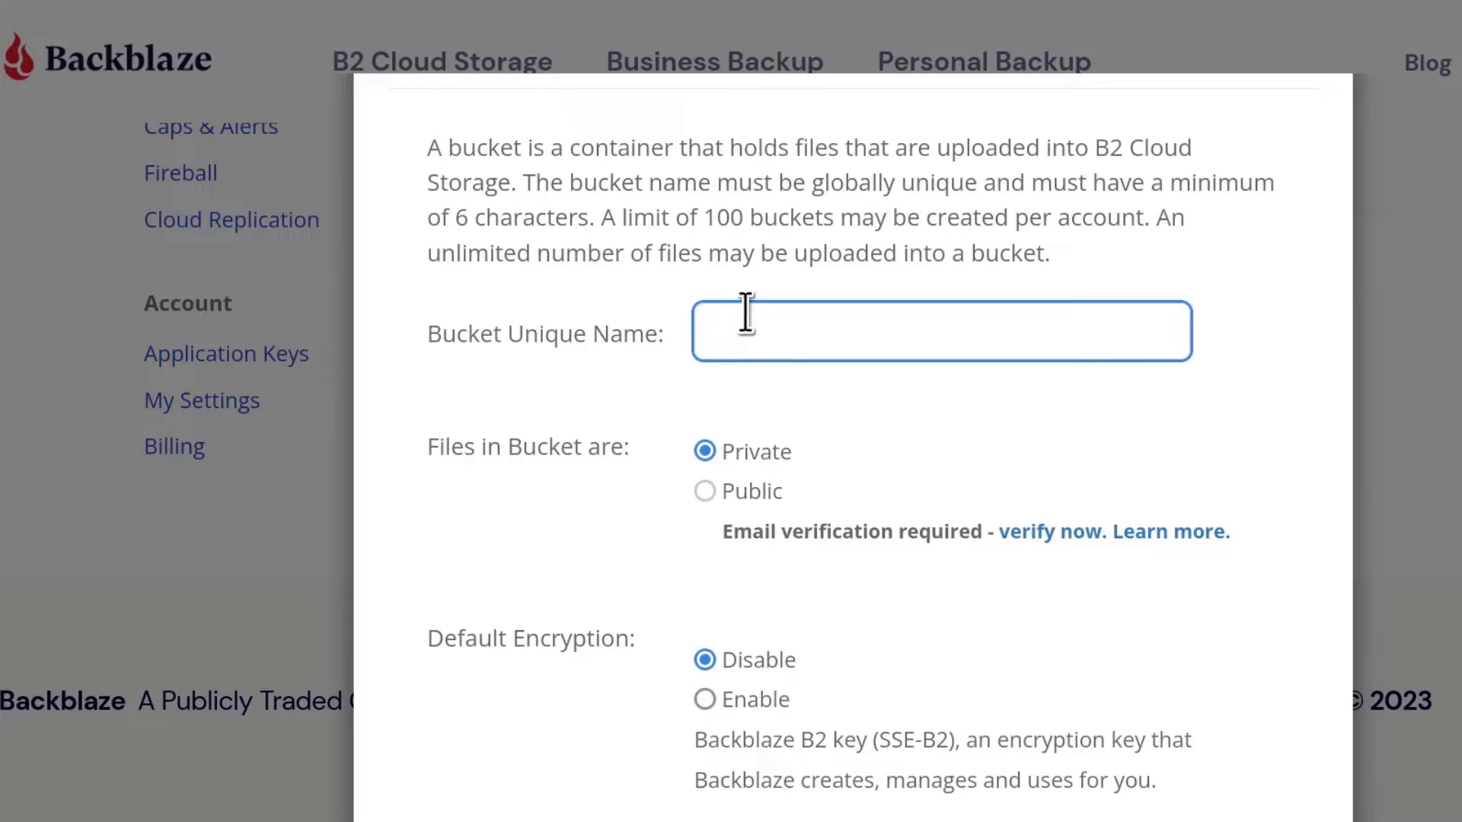
scroll(944, 418, down, 3)
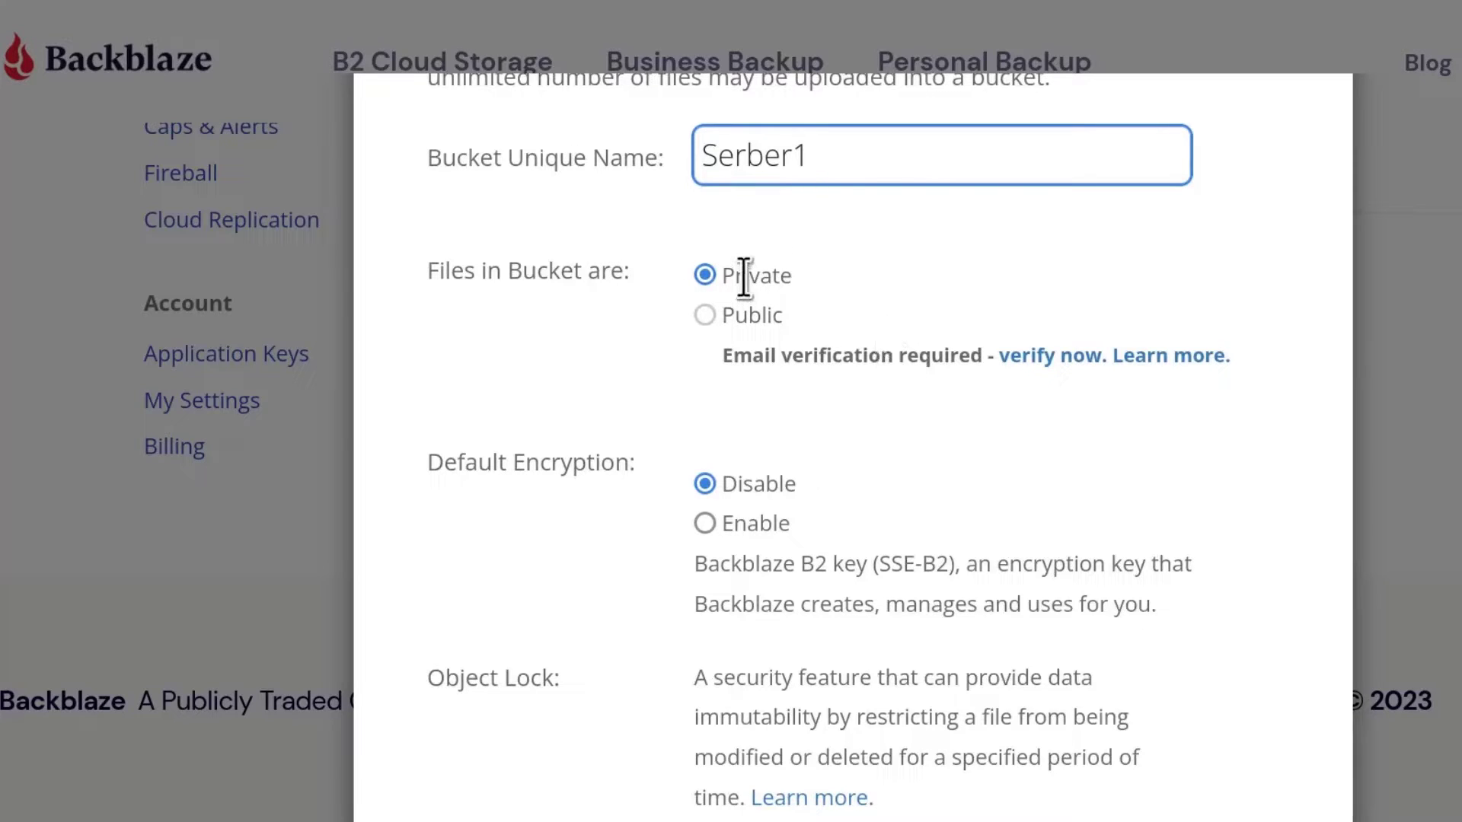
scroll(837, 343, down, 2)
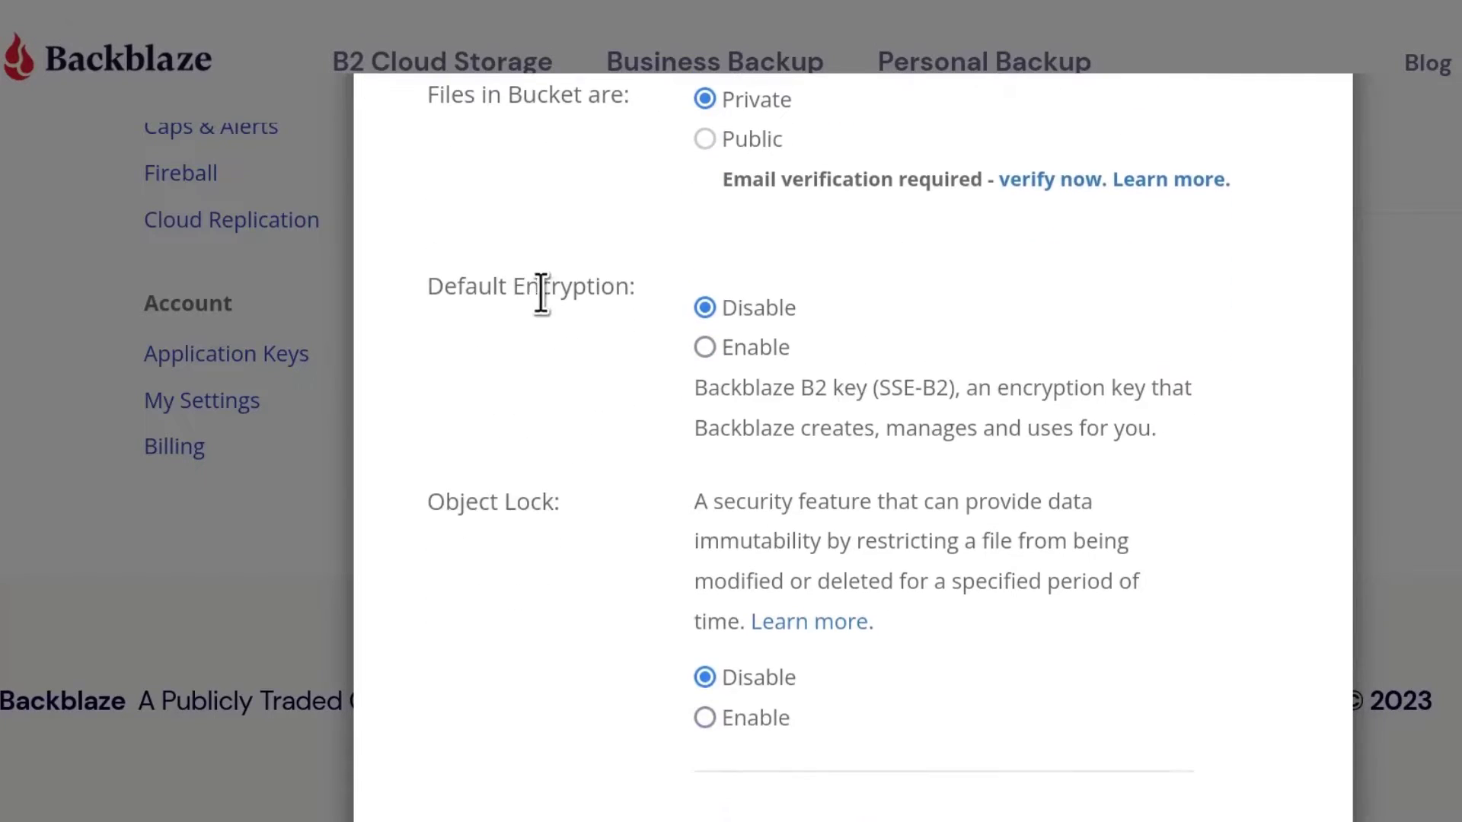
scroll(822, 328, down, 1)
scroll(903, 315, down, 1)
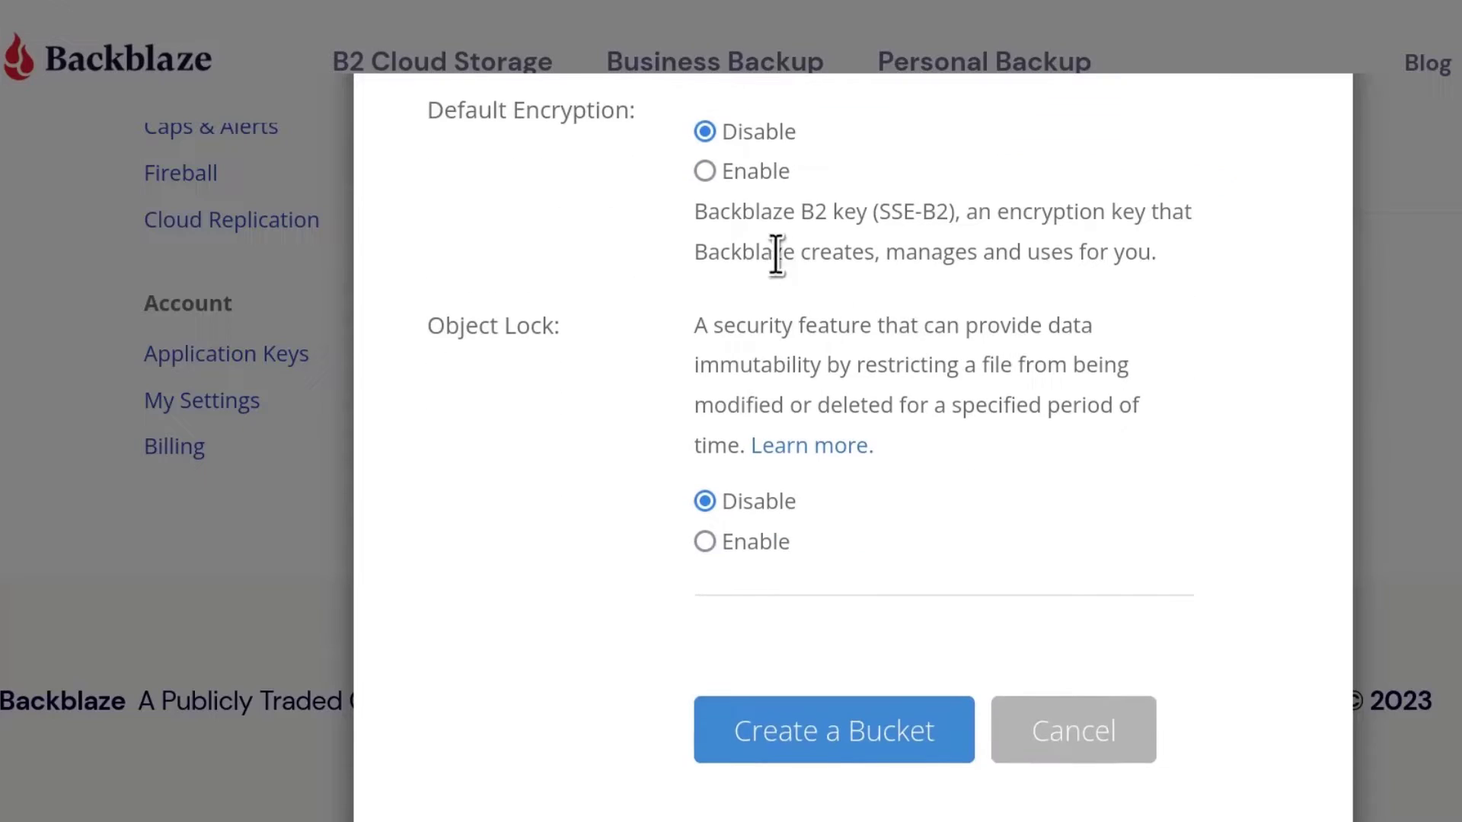
Step: Set the bucket's Default Encryption to Disable and try enabling Object Lock
click(758, 172)
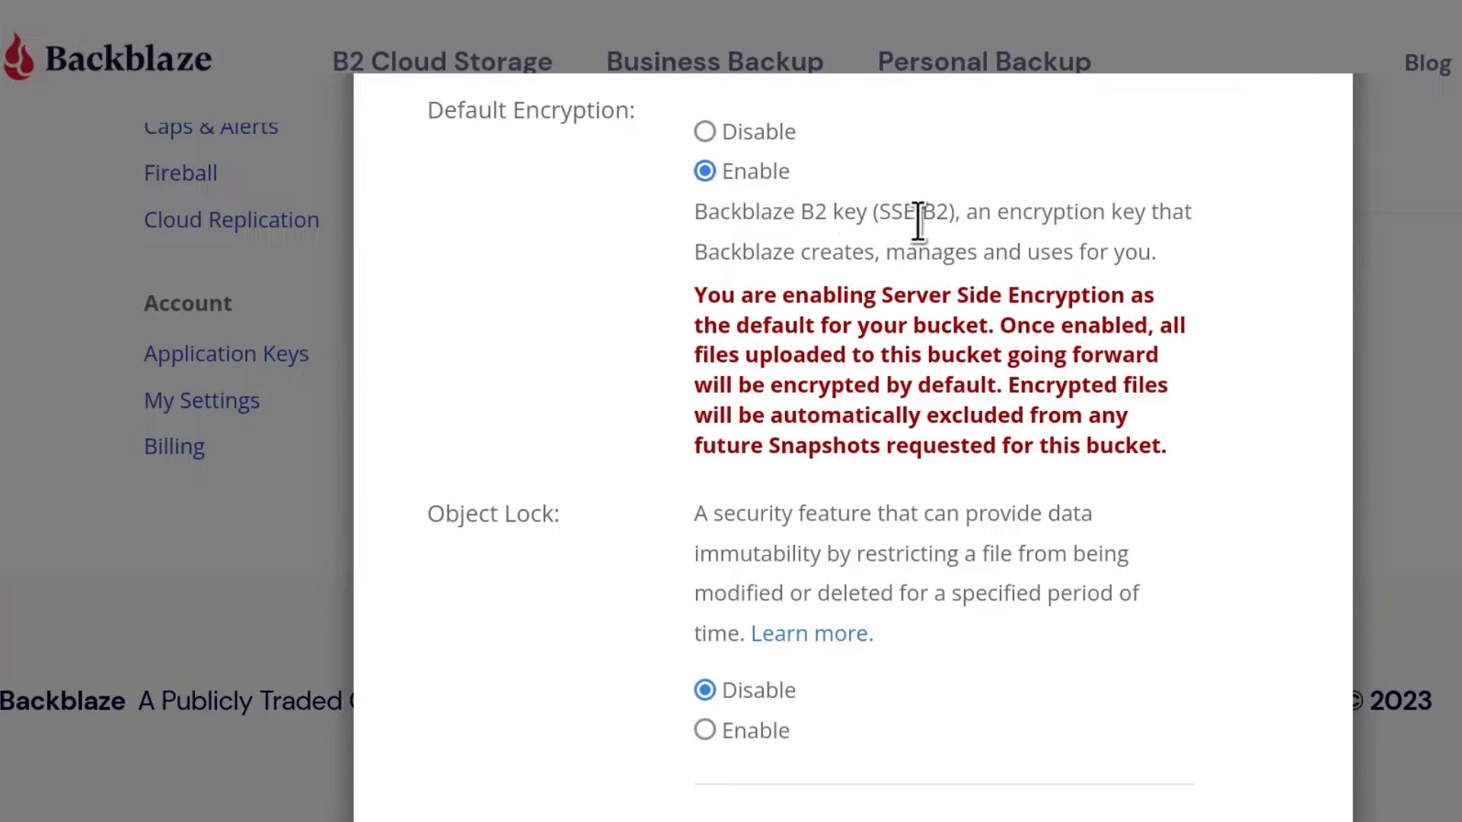
click(704, 131)
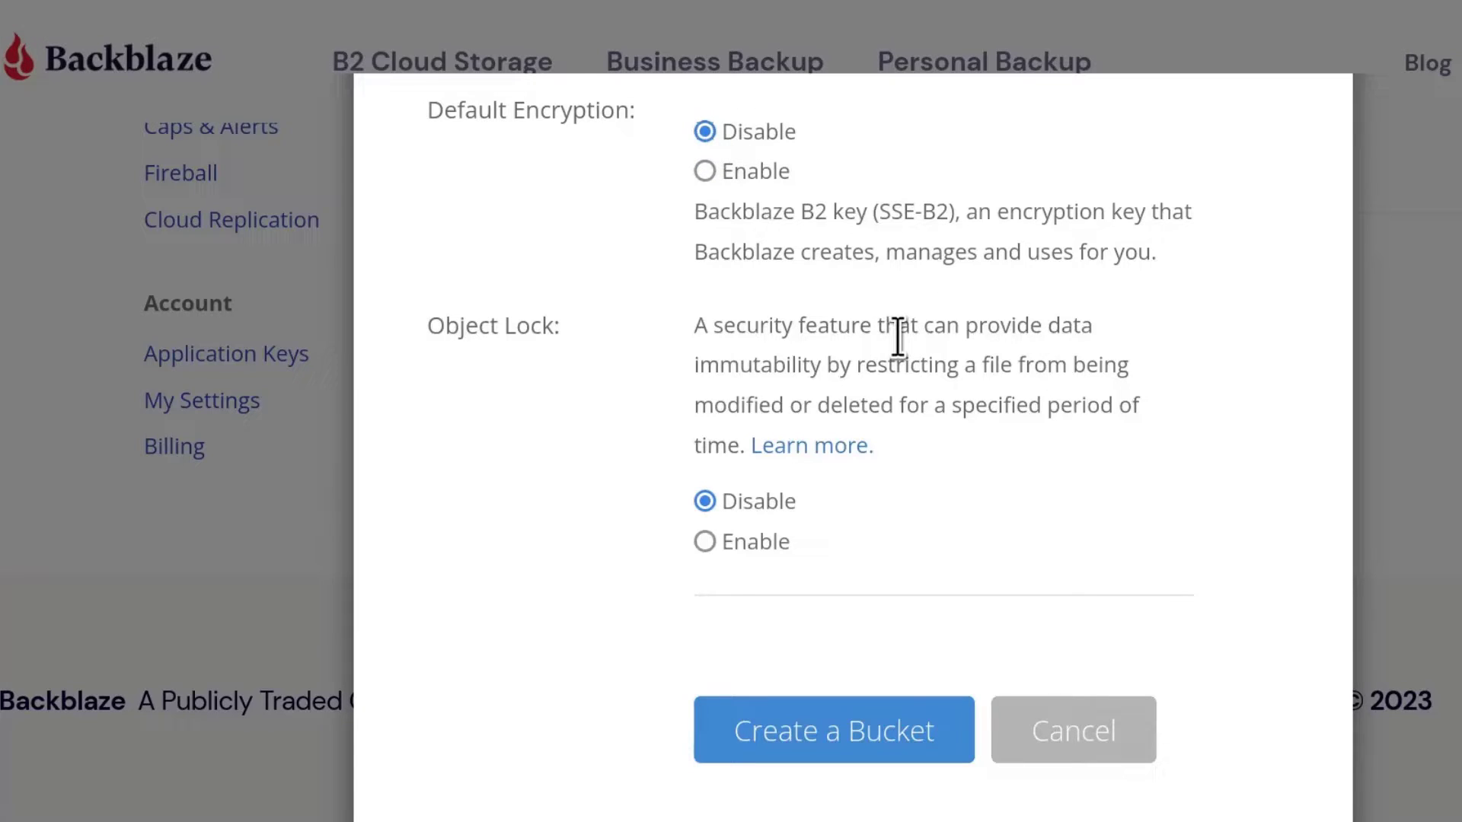
scroll(625, 355, down, 2)
scroll(623, 353, up, 3)
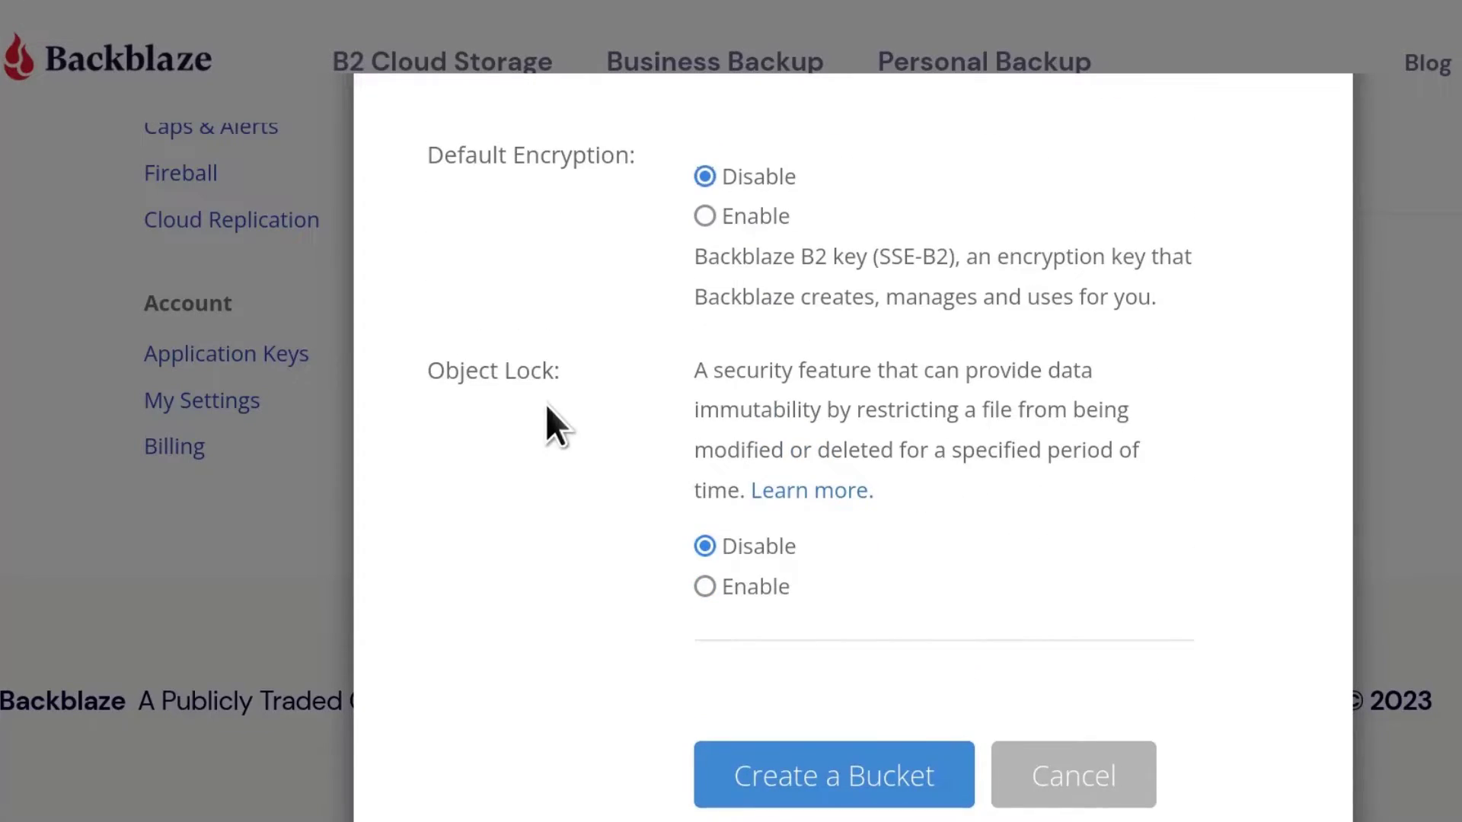
scroll(852, 448, down, 3)
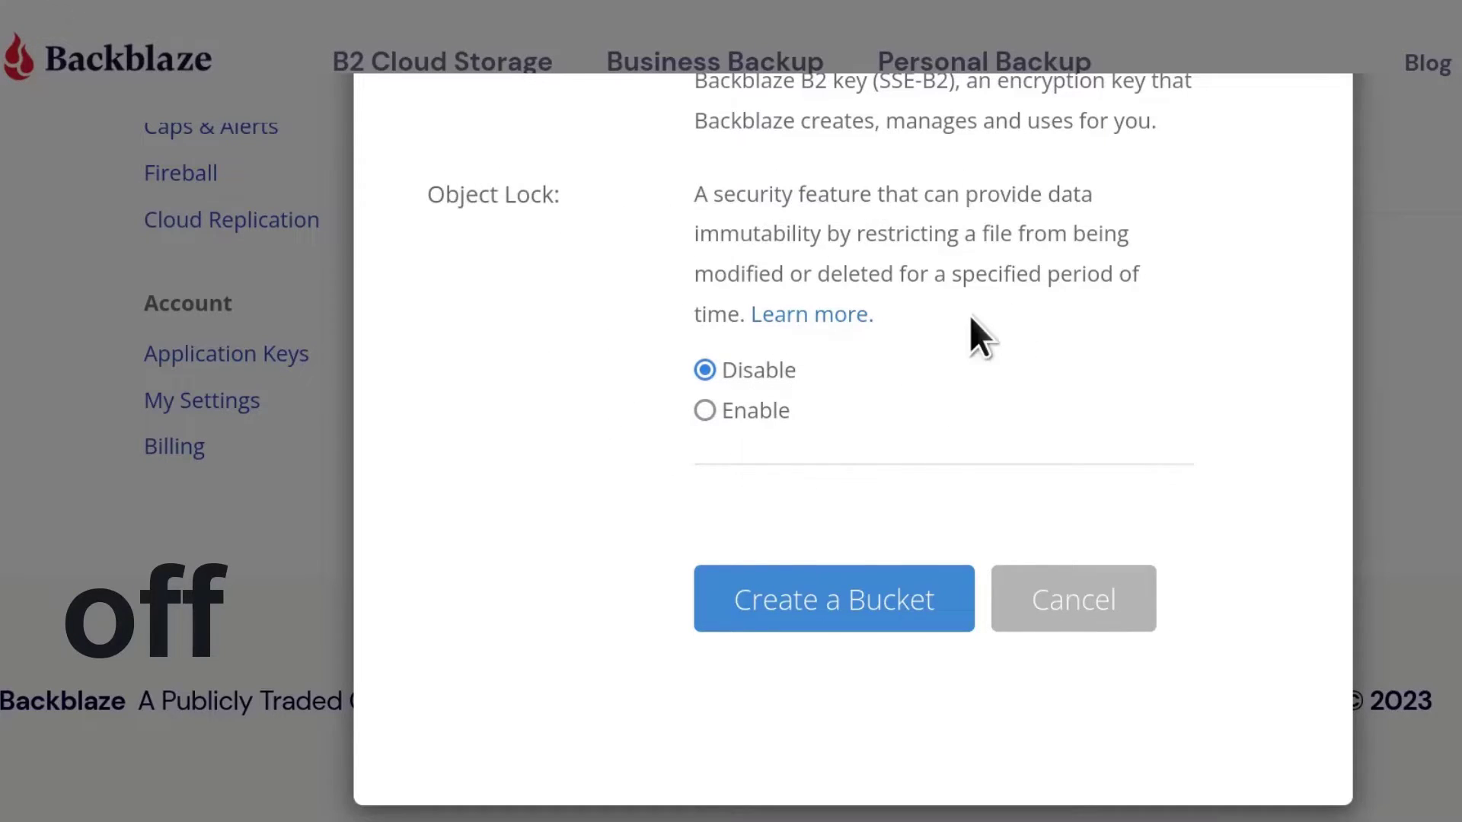
click(706, 411)
scroll(907, 399, down, 1)
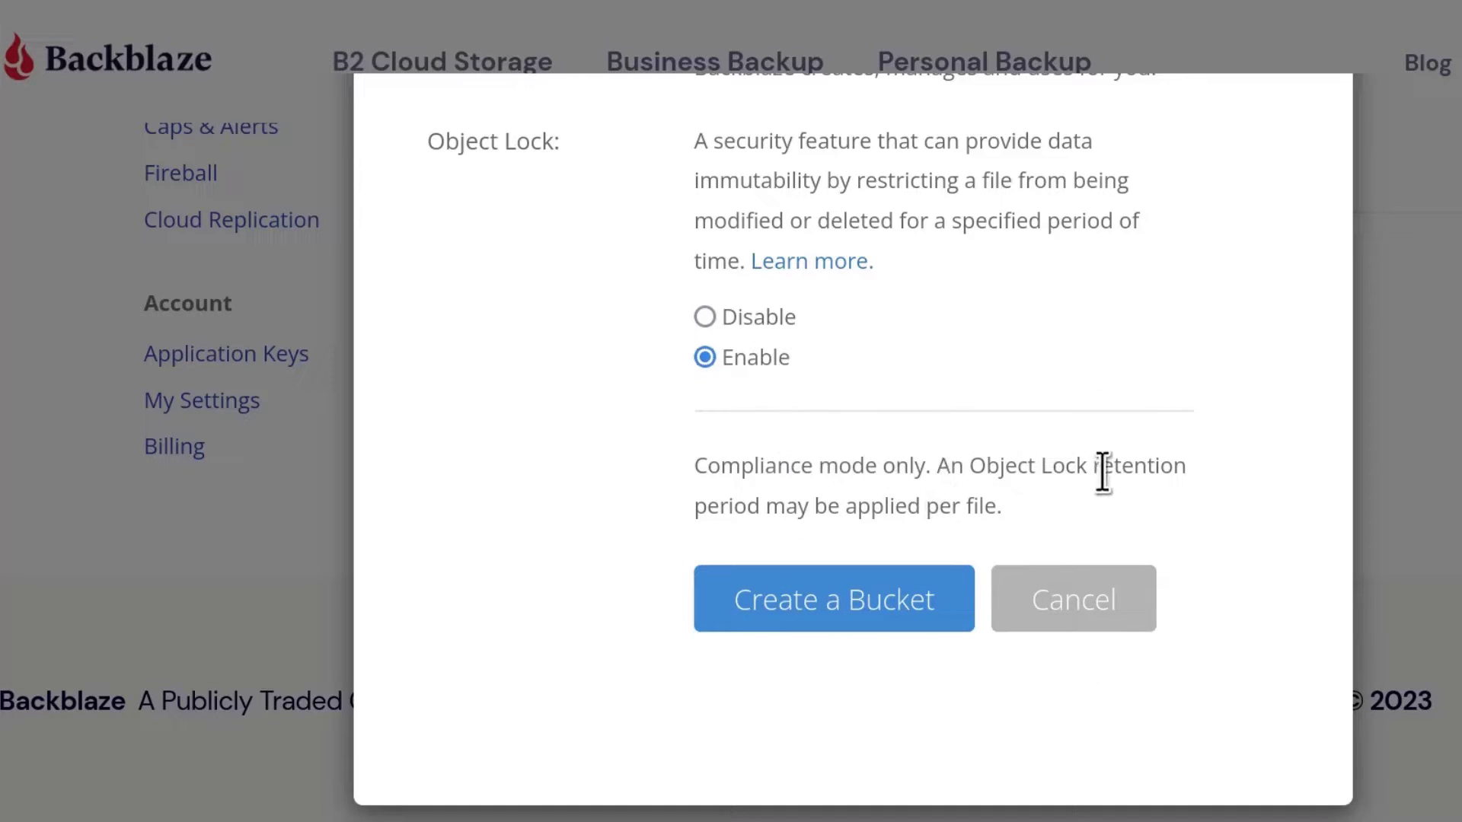
Step: Turn Object Lock back off, create bucket Serber1, then review and close its Bucket Settings
click(704, 317)
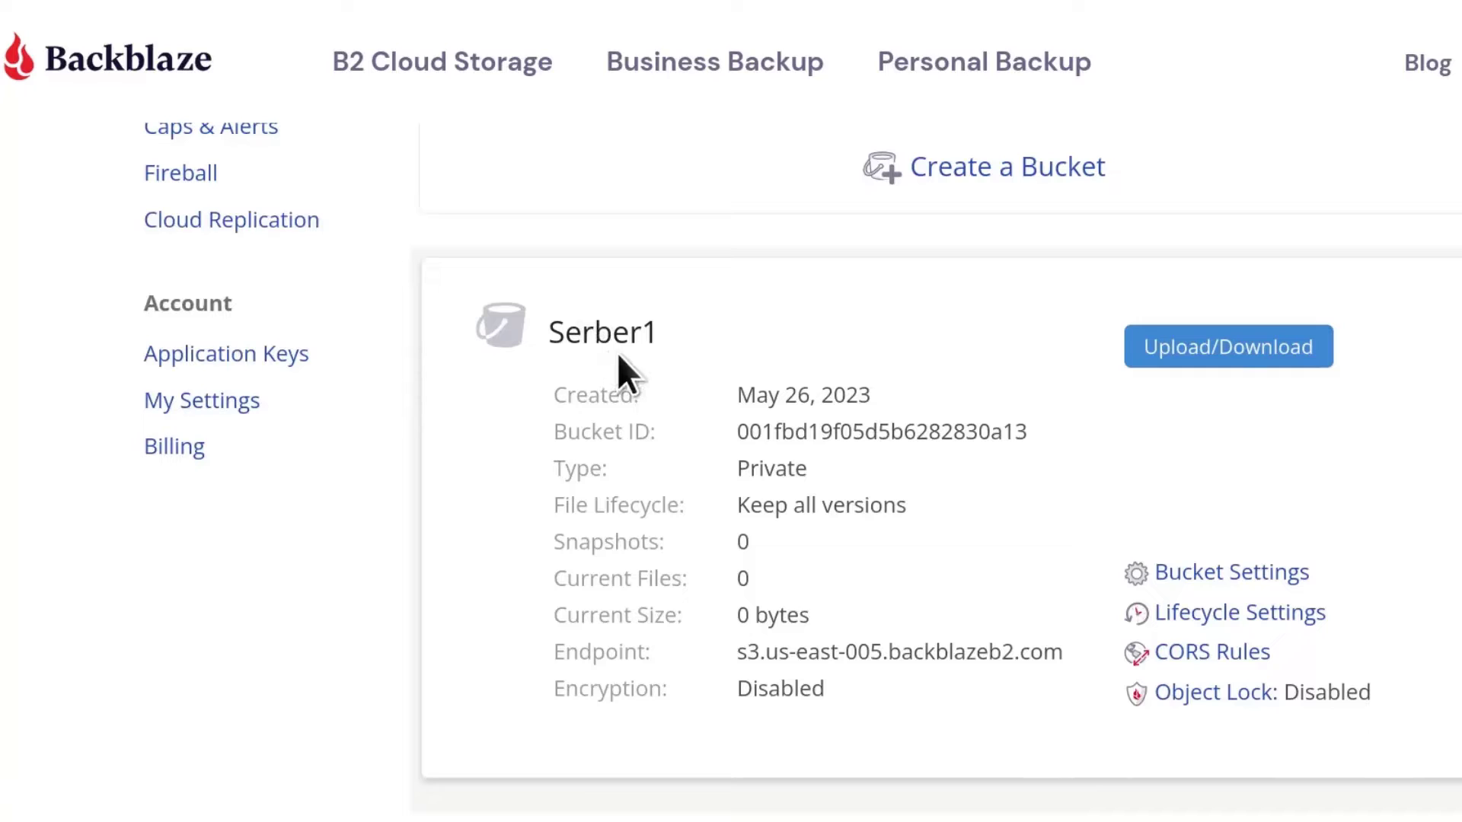
scroll(828, 461, down, 3)
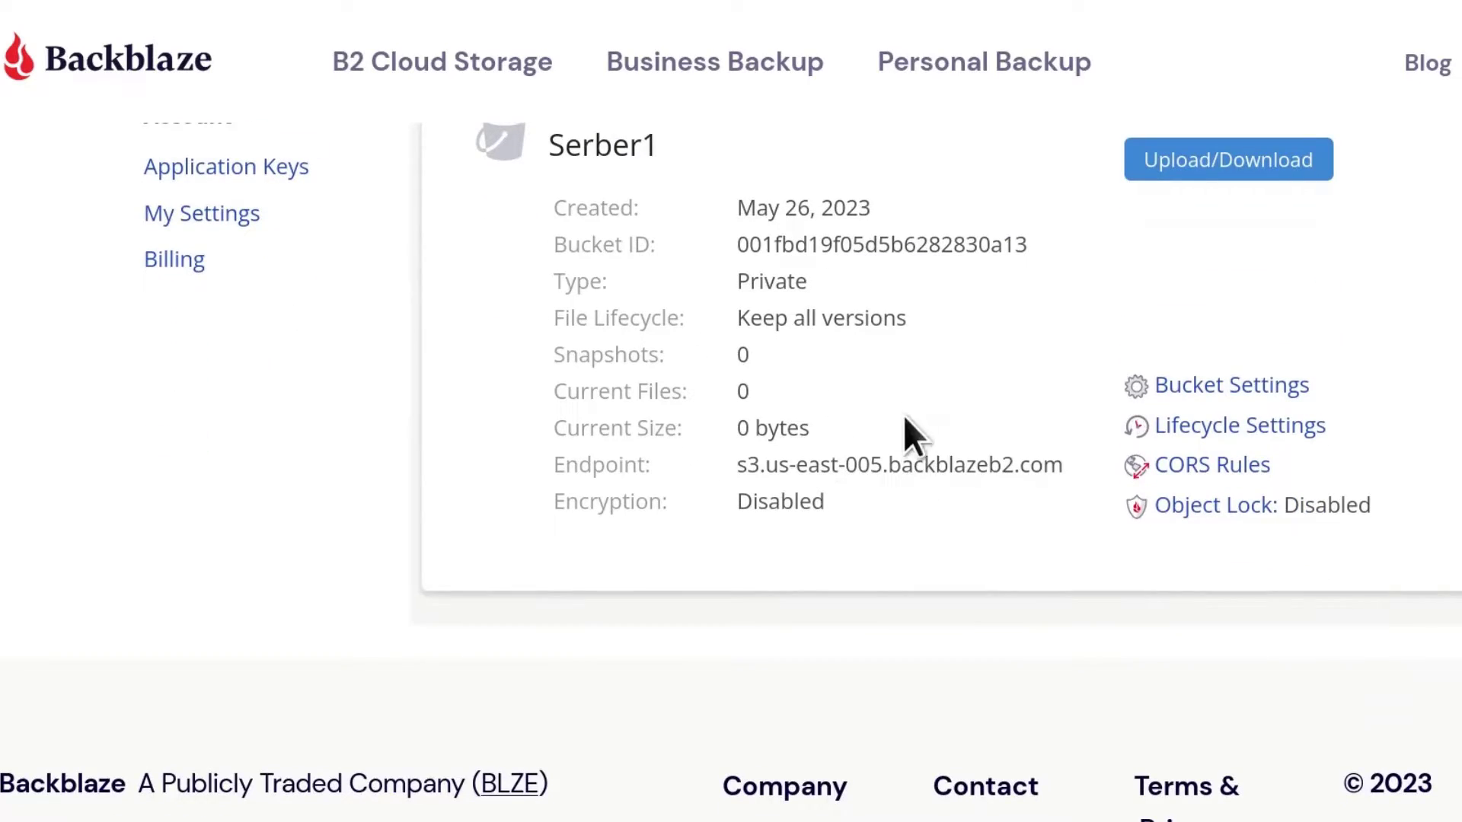
click(1210, 389)
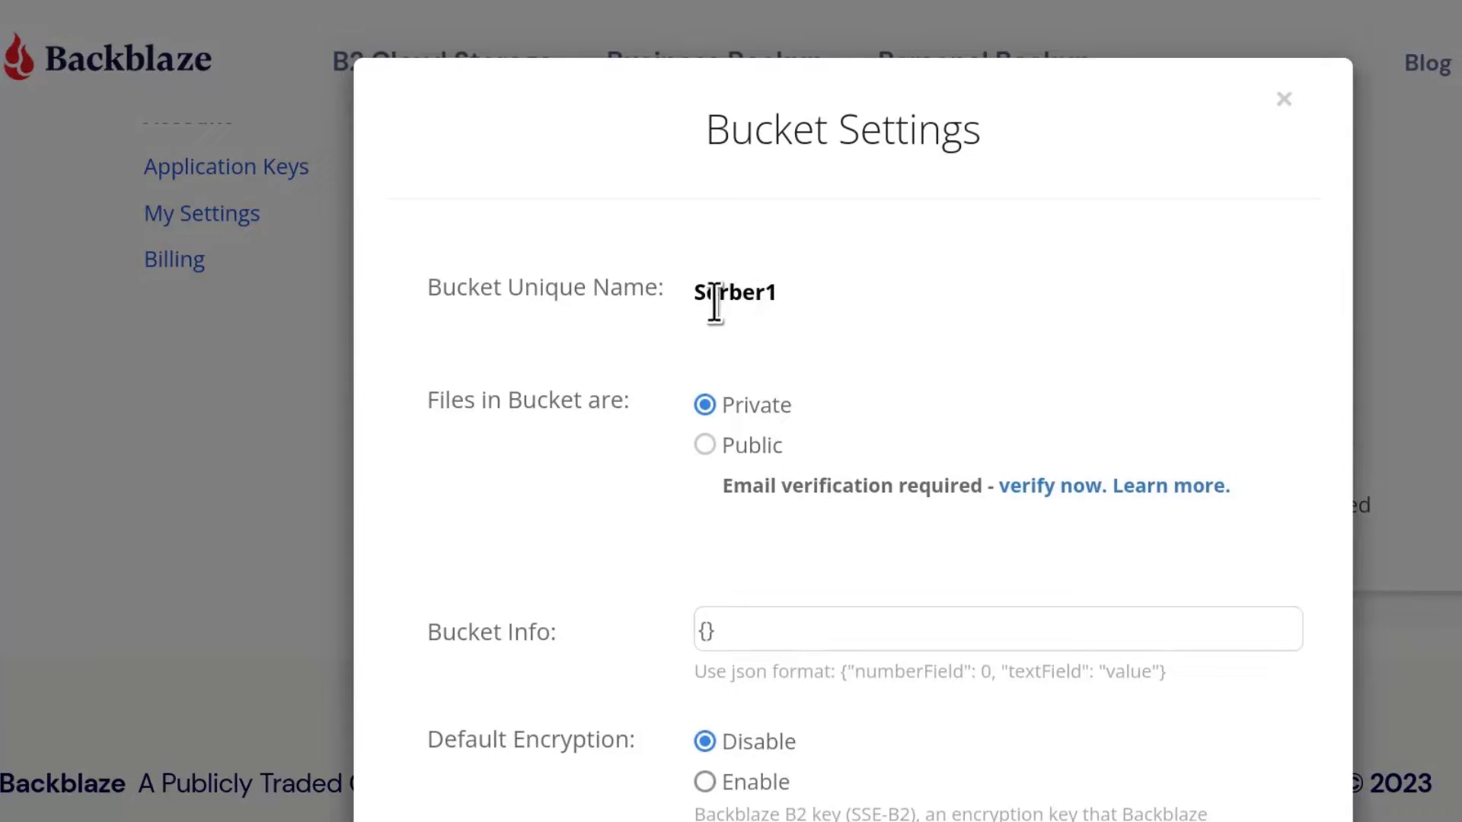
scroll(951, 487, down, 5)
scroll(891, 450, up, 5)
click(1286, 106)
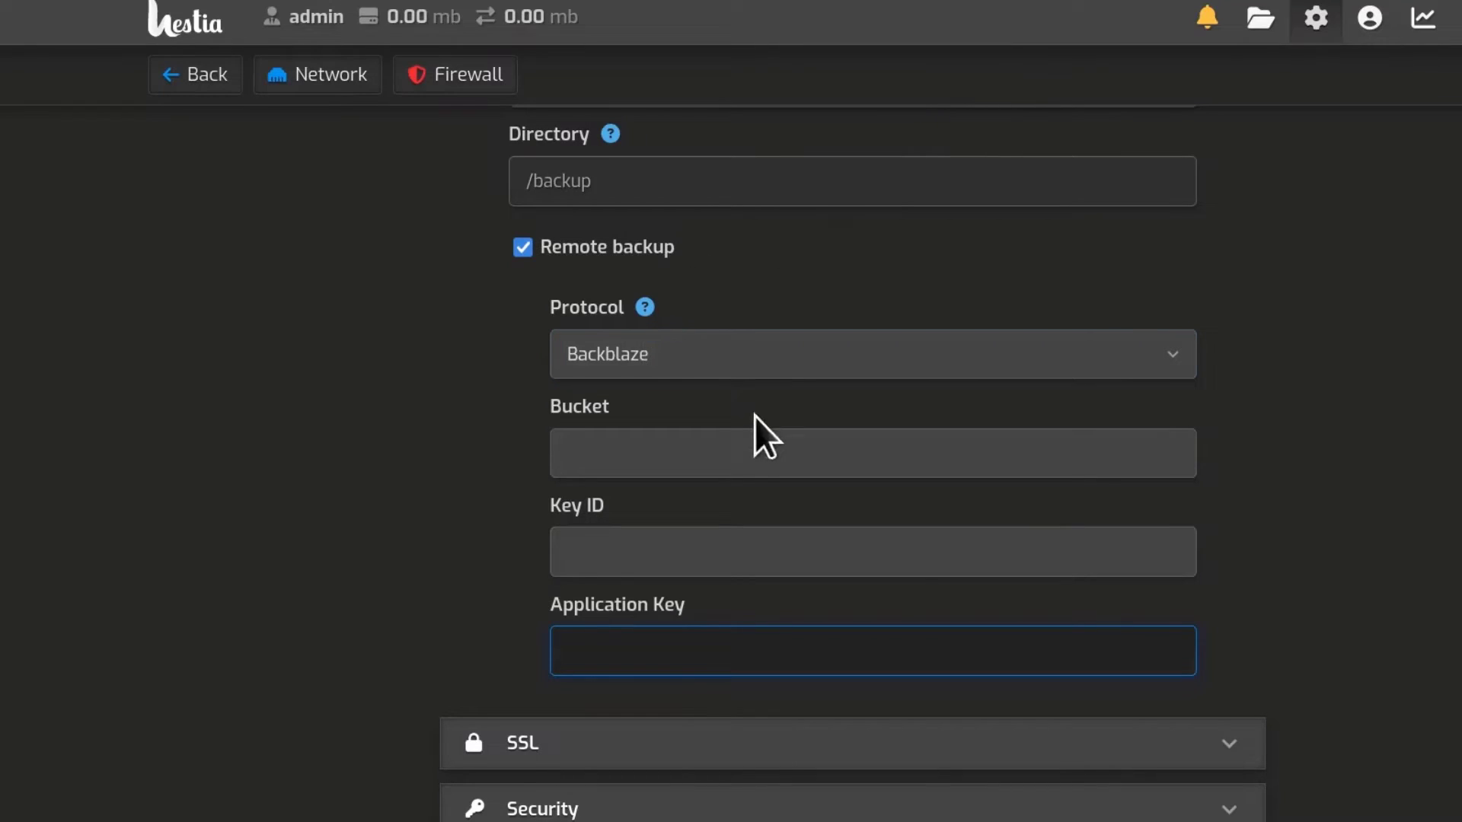
Step: Select the bucket name Serber1 and open the Application Keys page in a new tab
click(620, 455)
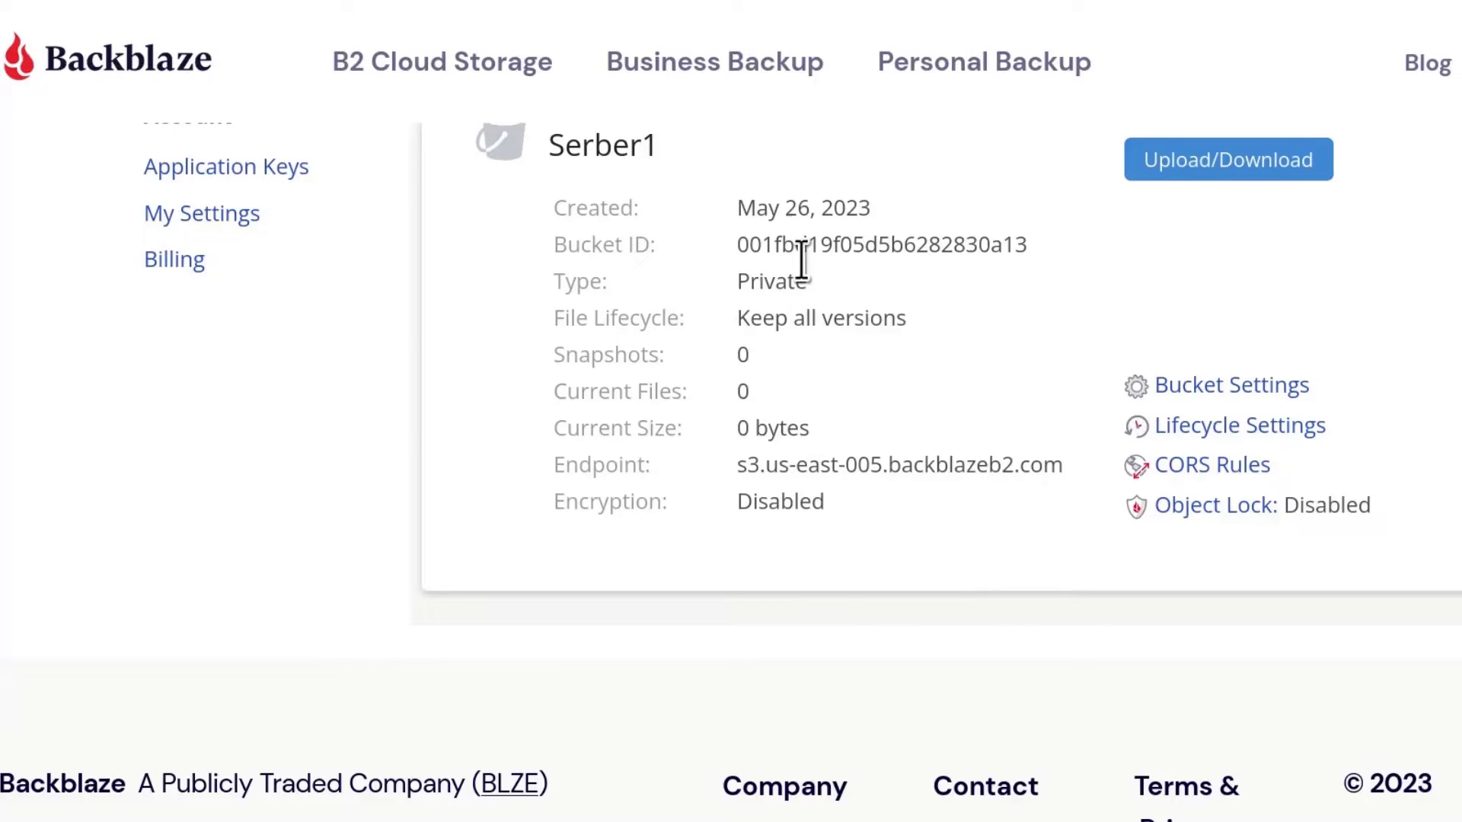
scroll(803, 261, up, 5)
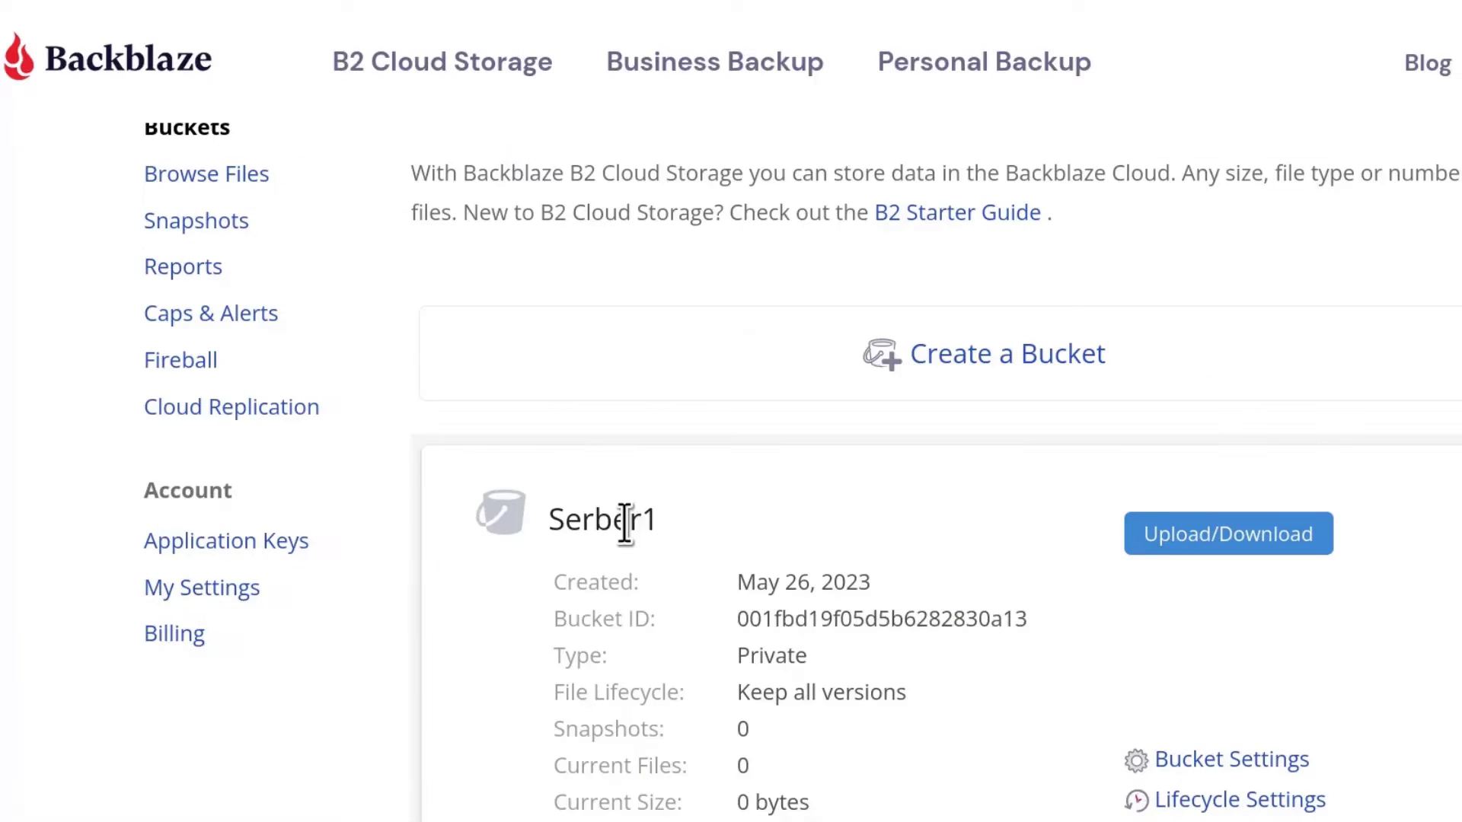
double_click(623, 519)
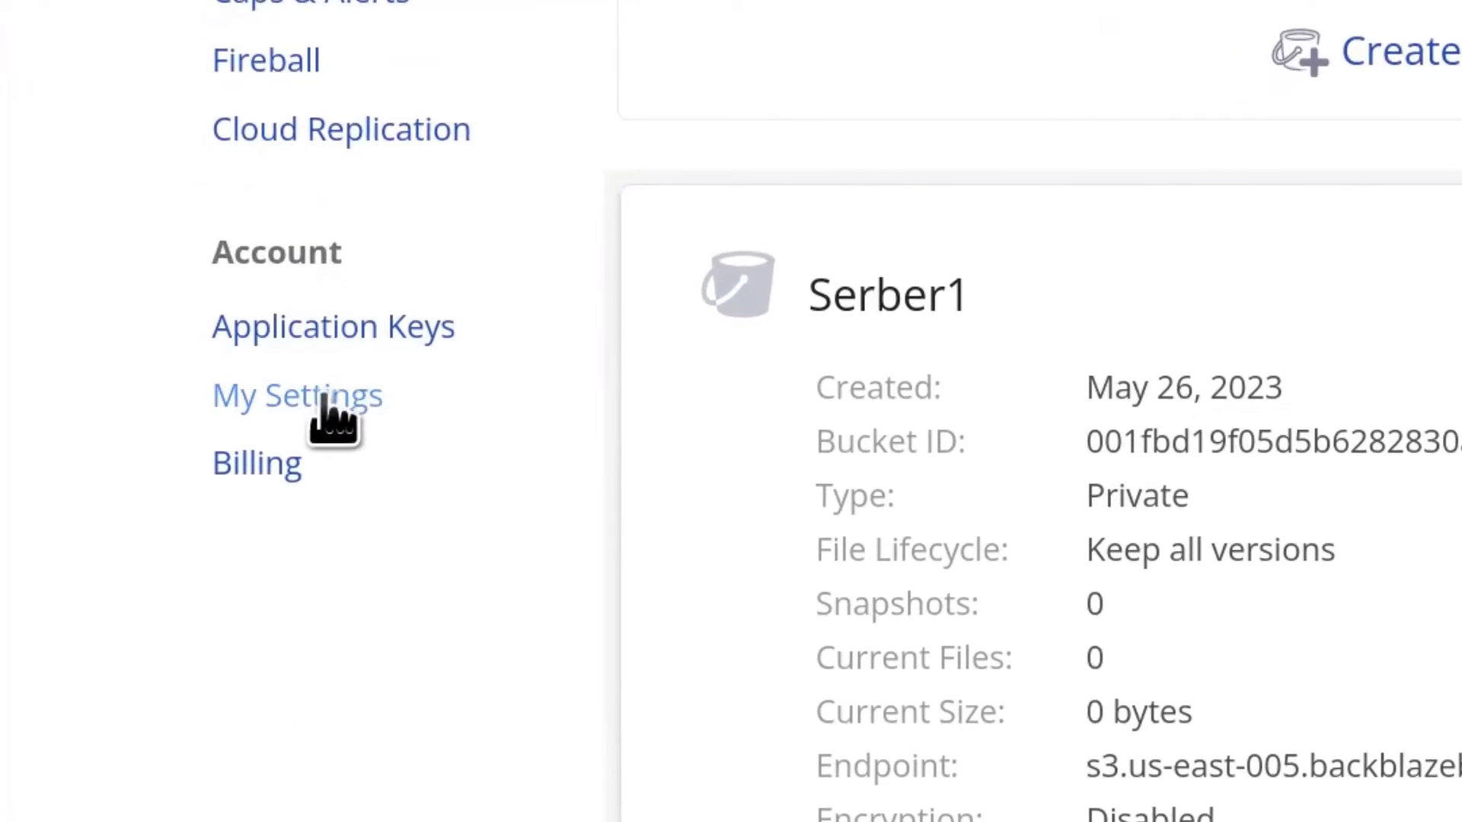
right_click(291, 328)
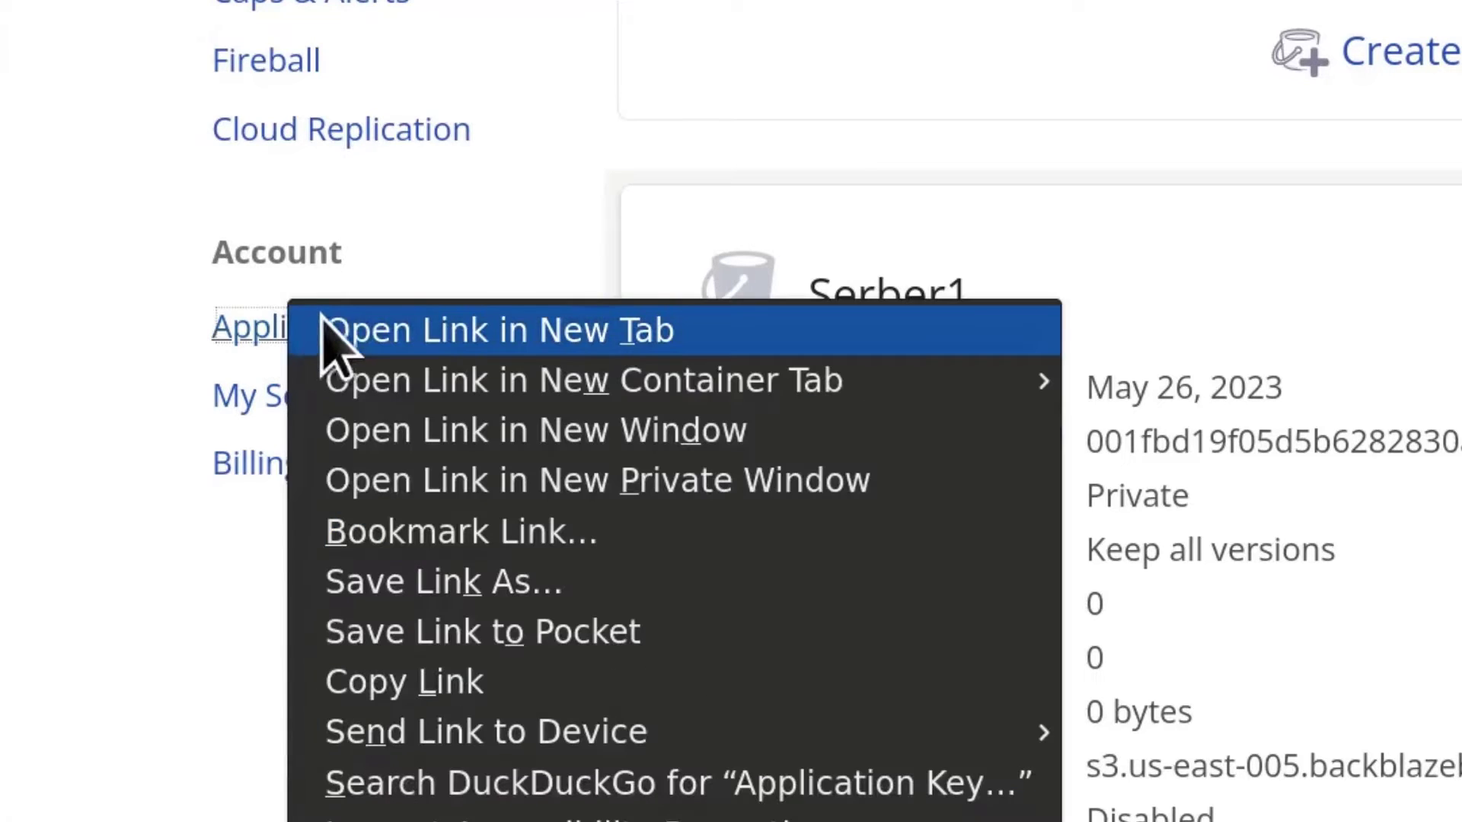
click(358, 335)
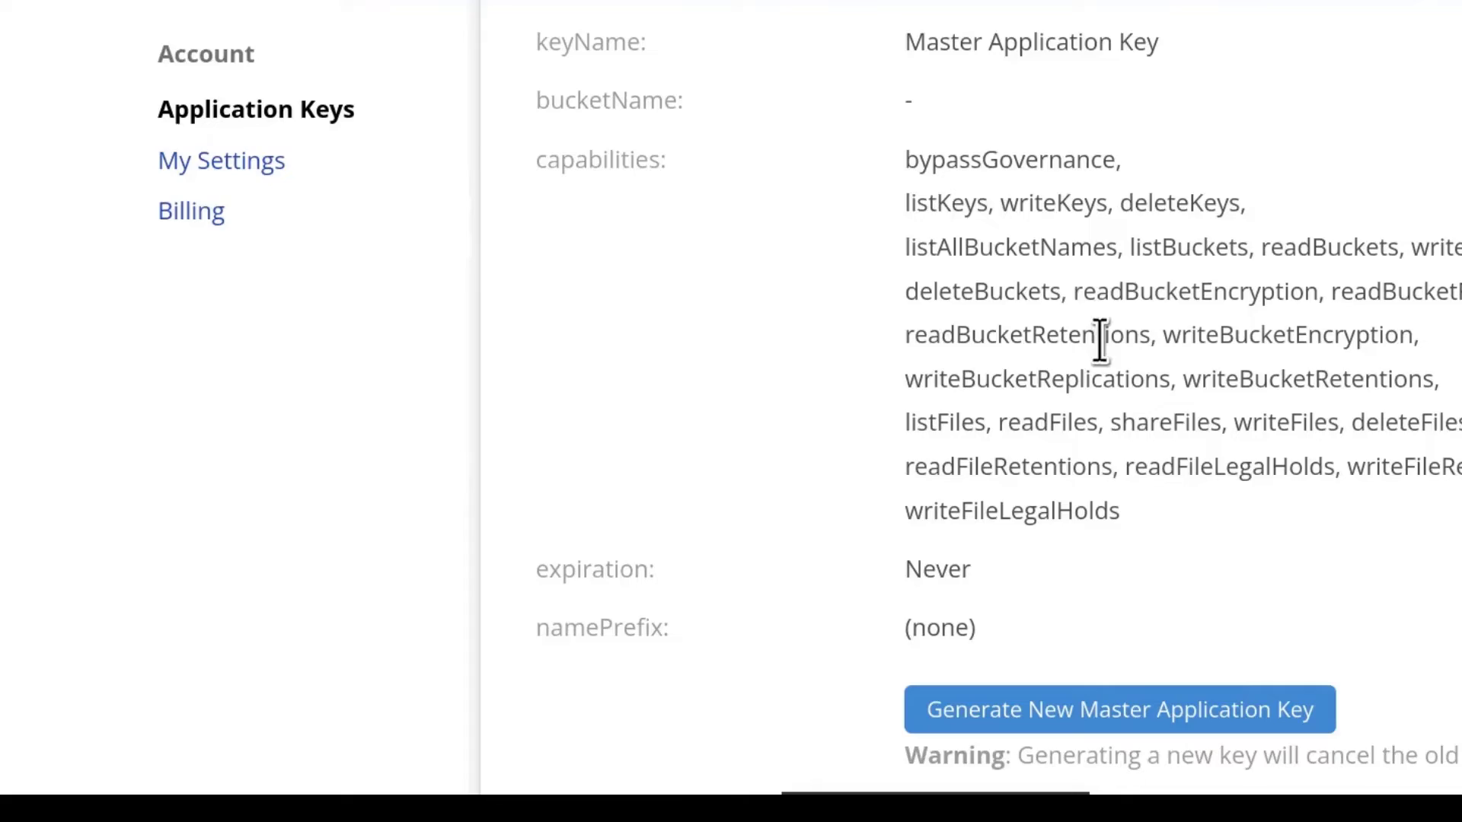
Step: Generate a new master application key and copy its key ID and application key
scroll(1100, 339, down, 5)
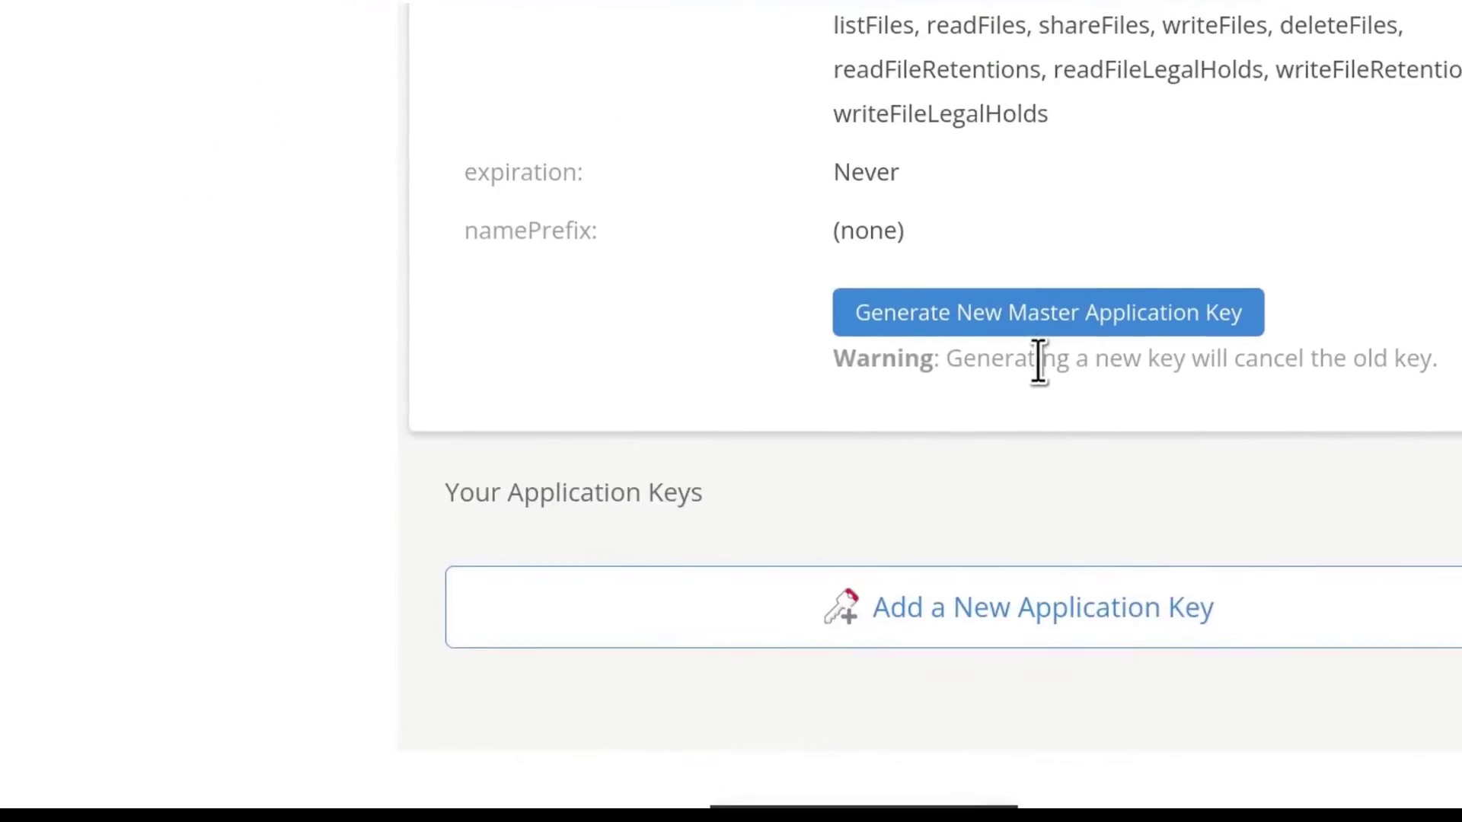
click(966, 122)
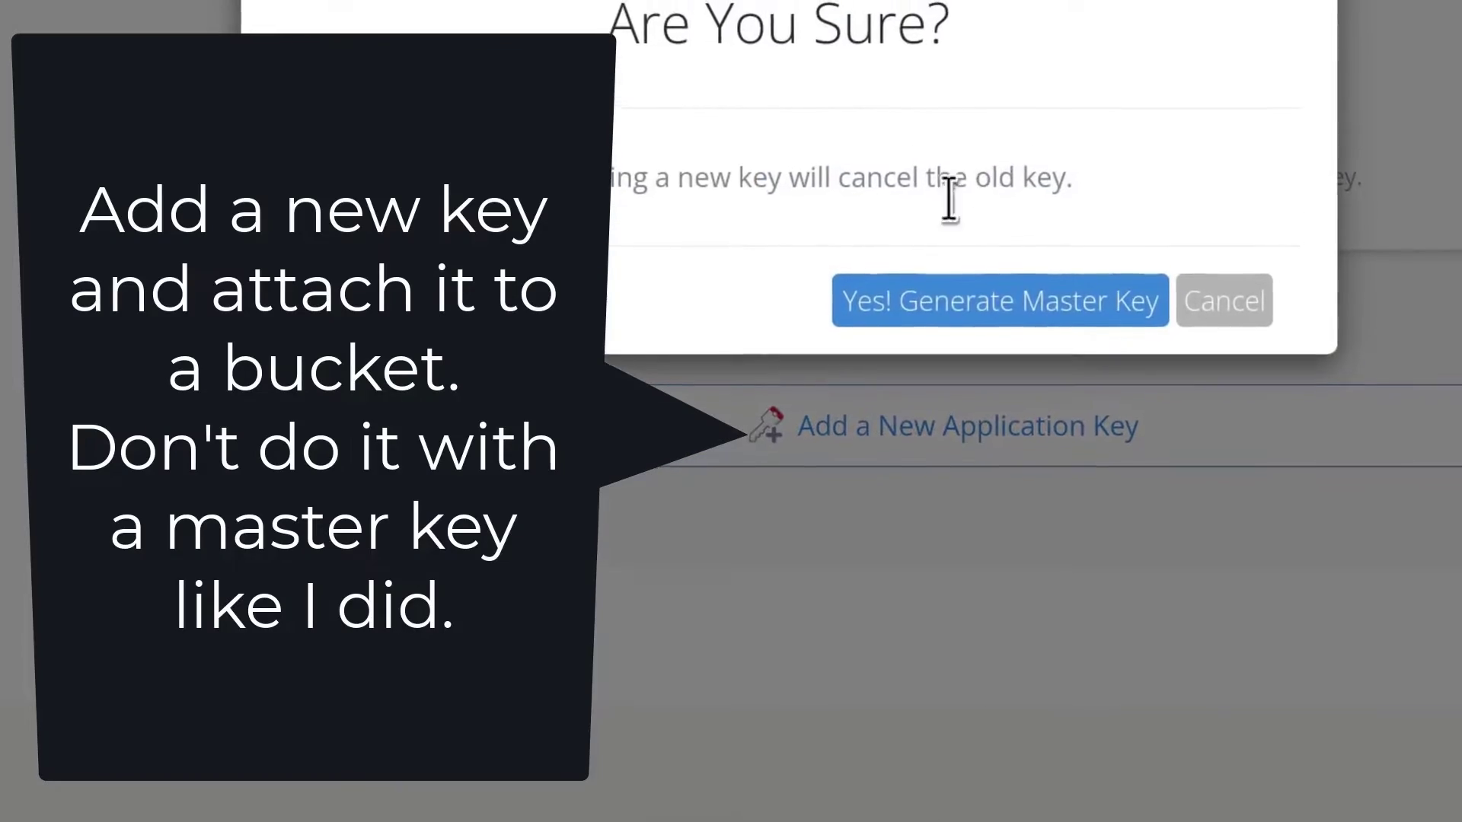
click(1025, 396)
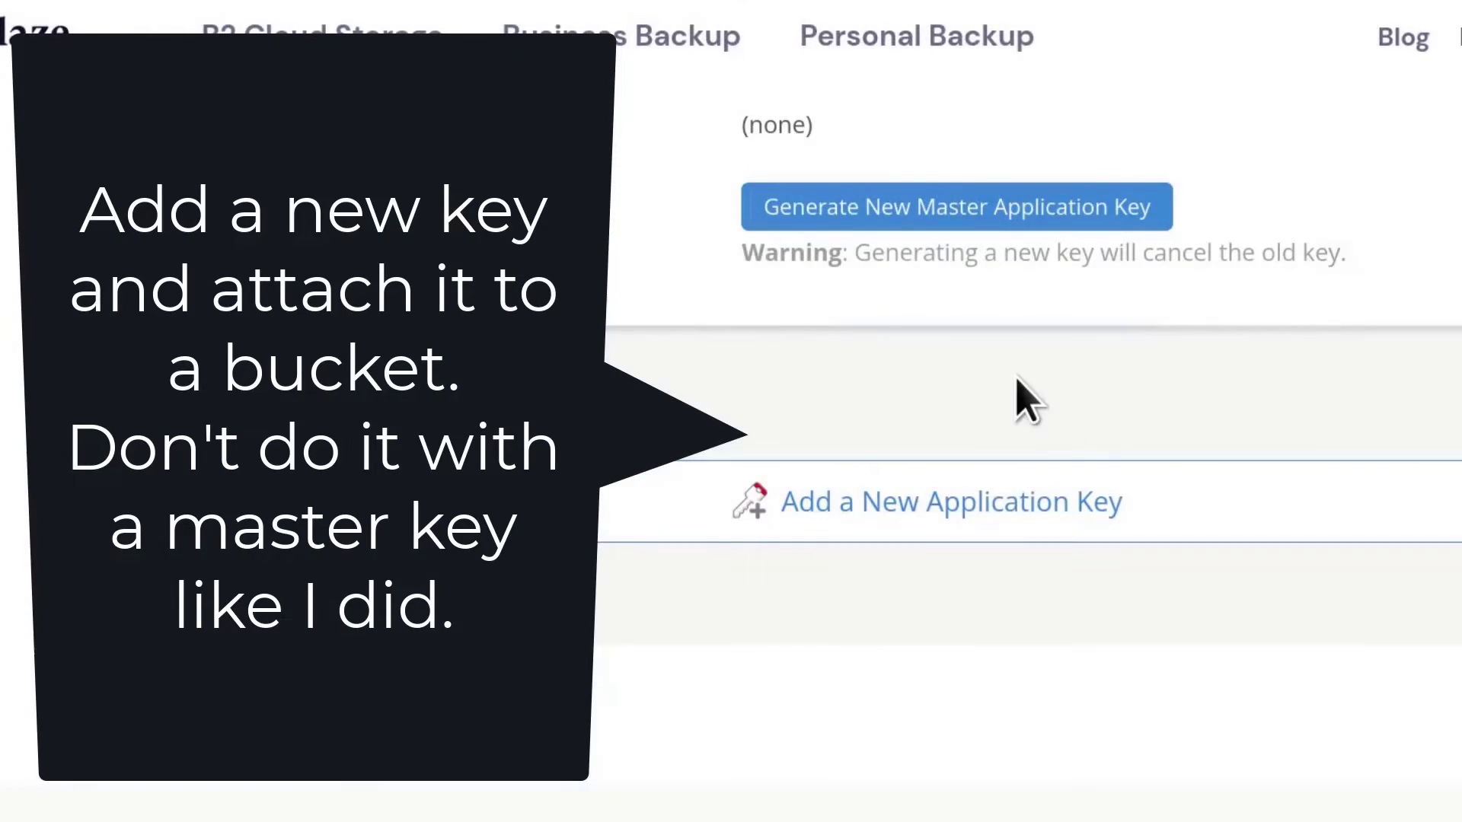
scroll(1003, 434, down, 5)
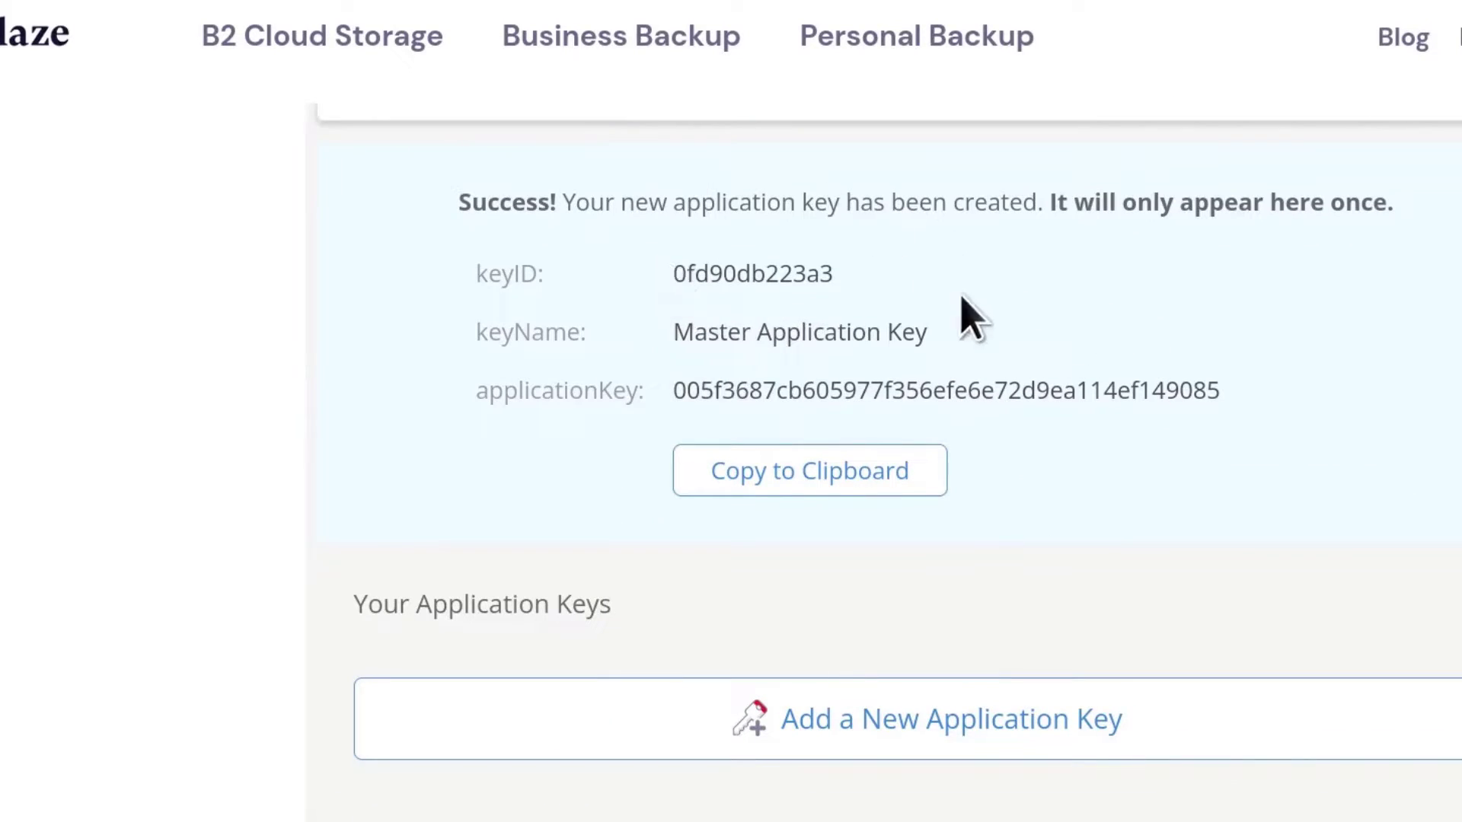
double_click(729, 273)
right_click(725, 265)
click(779, 293)
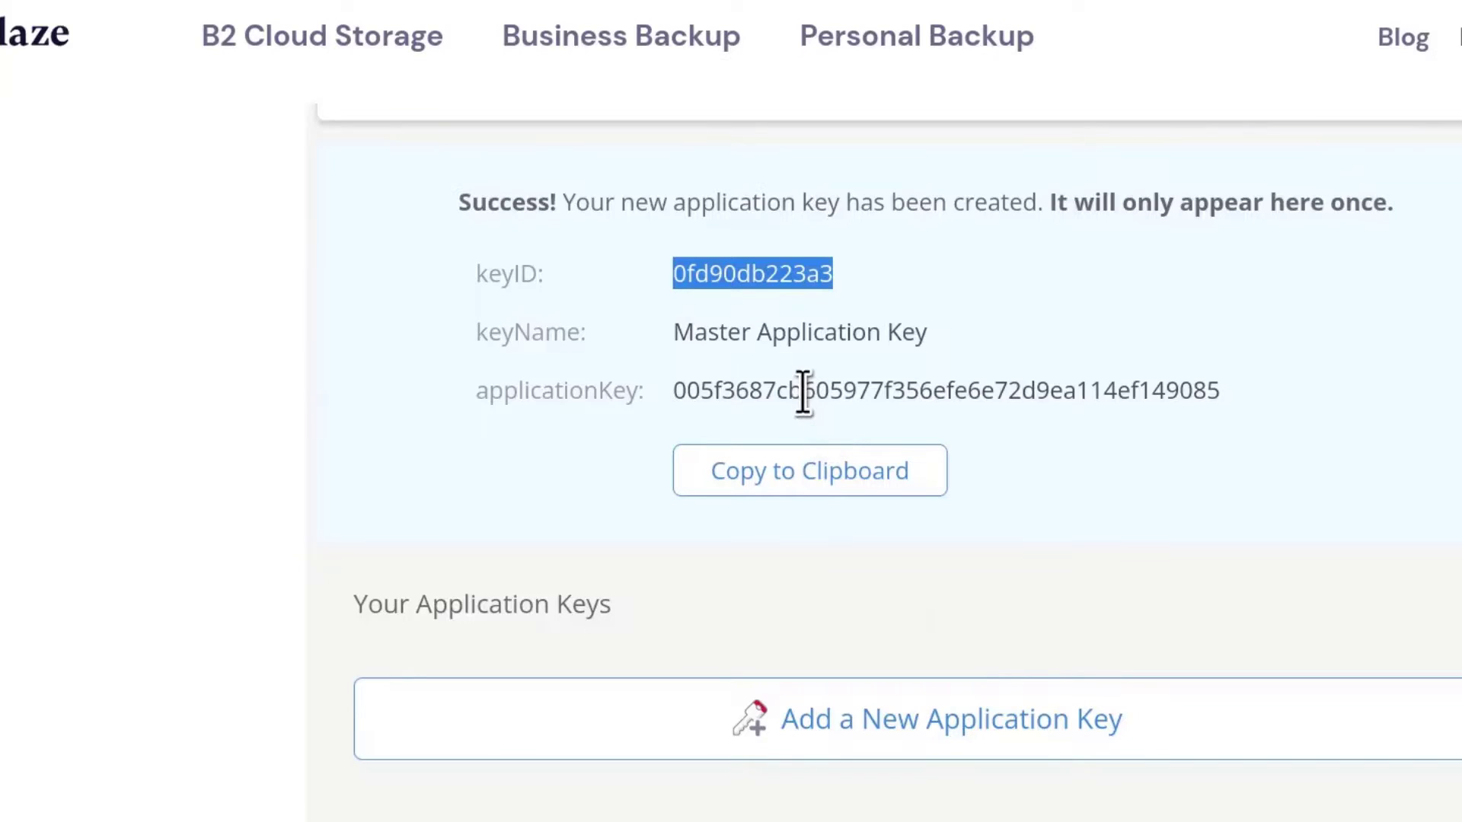
double_click(804, 392)
right_click(800, 398)
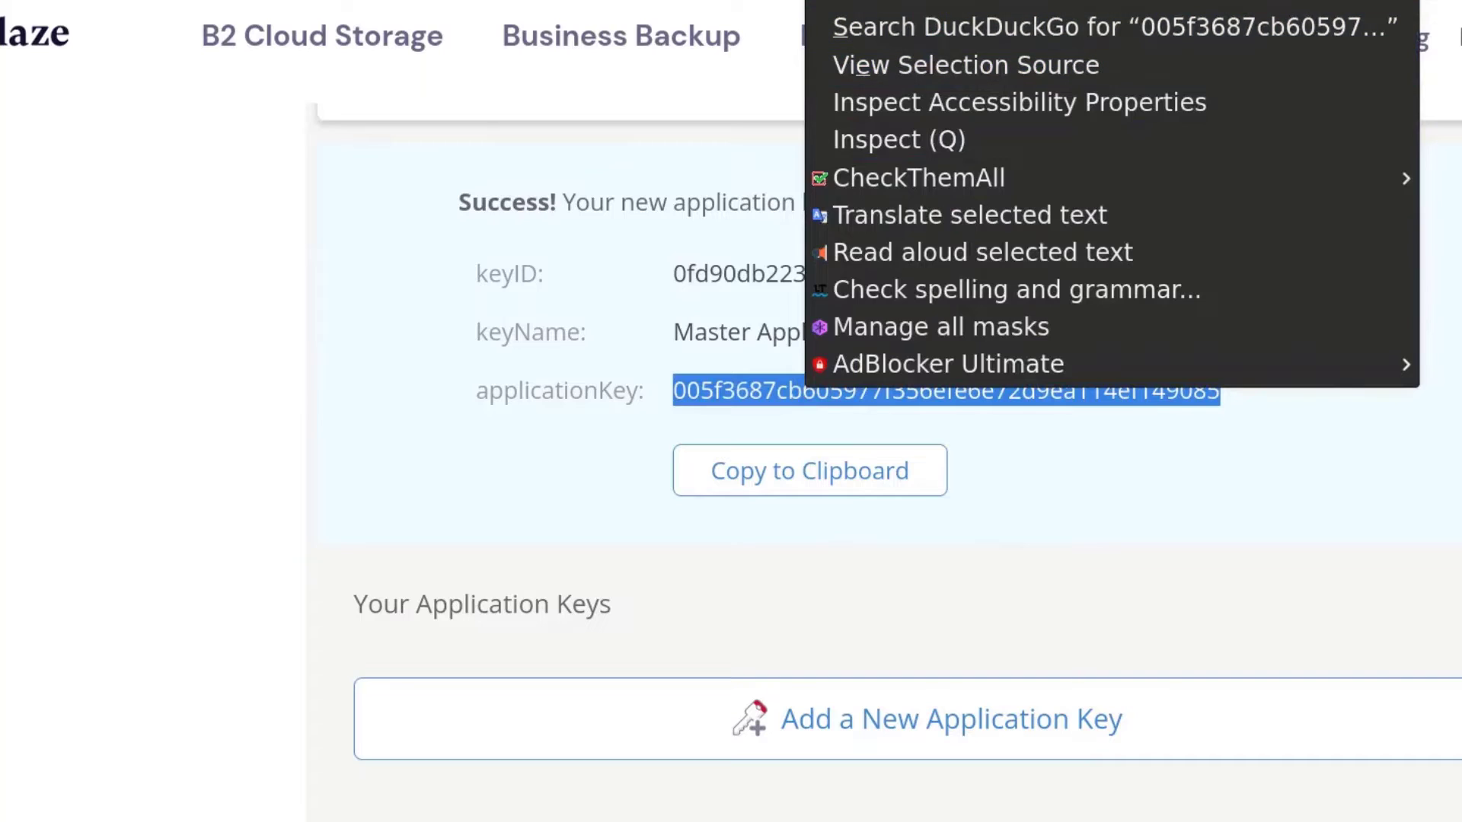
Step: Paste the application key into Hestia's Application Key field and save the remote backup settings
click(1005, 1)
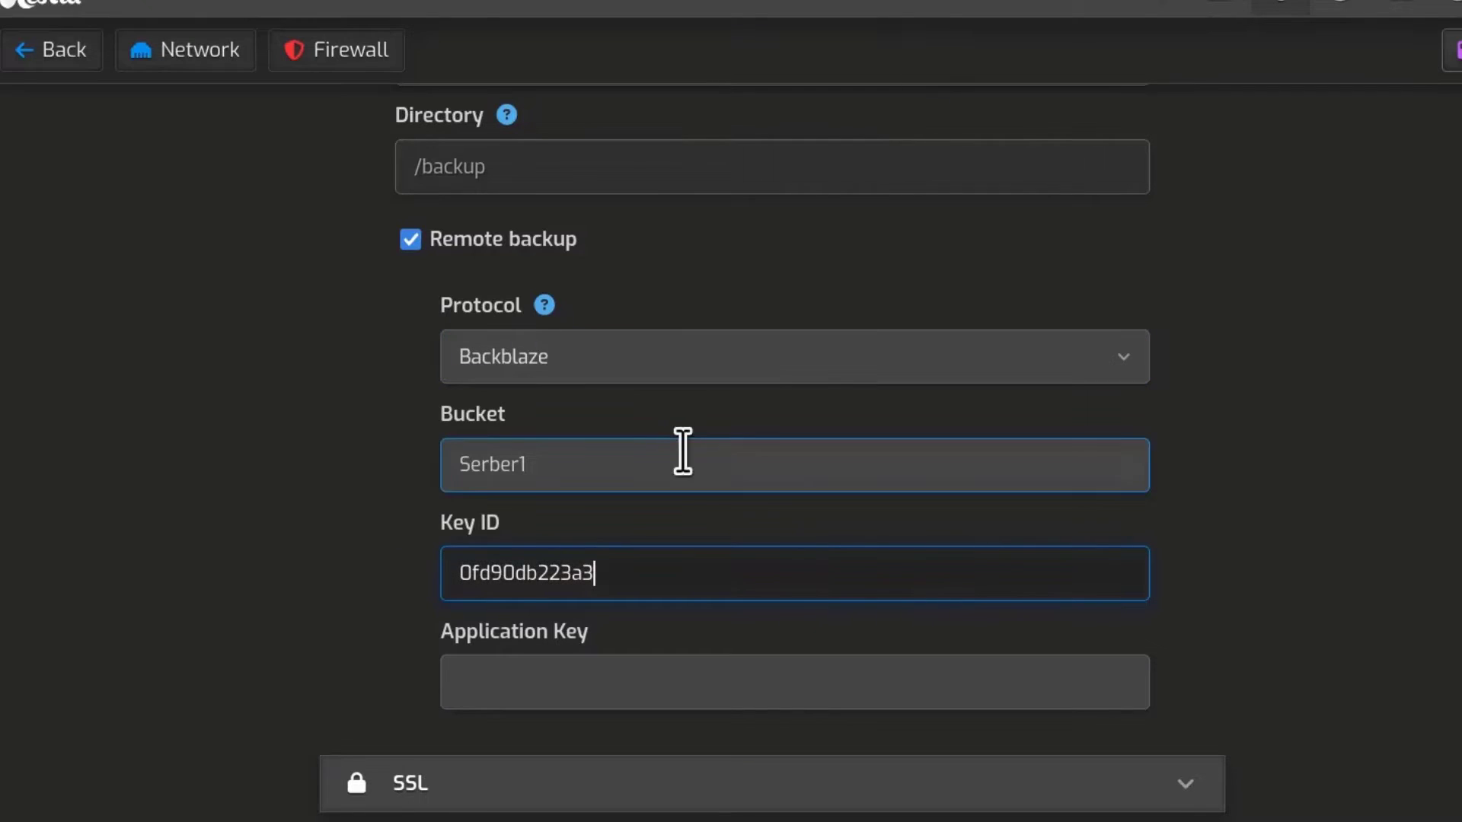
click(498, 675)
right_click(498, 675)
click(590, 305)
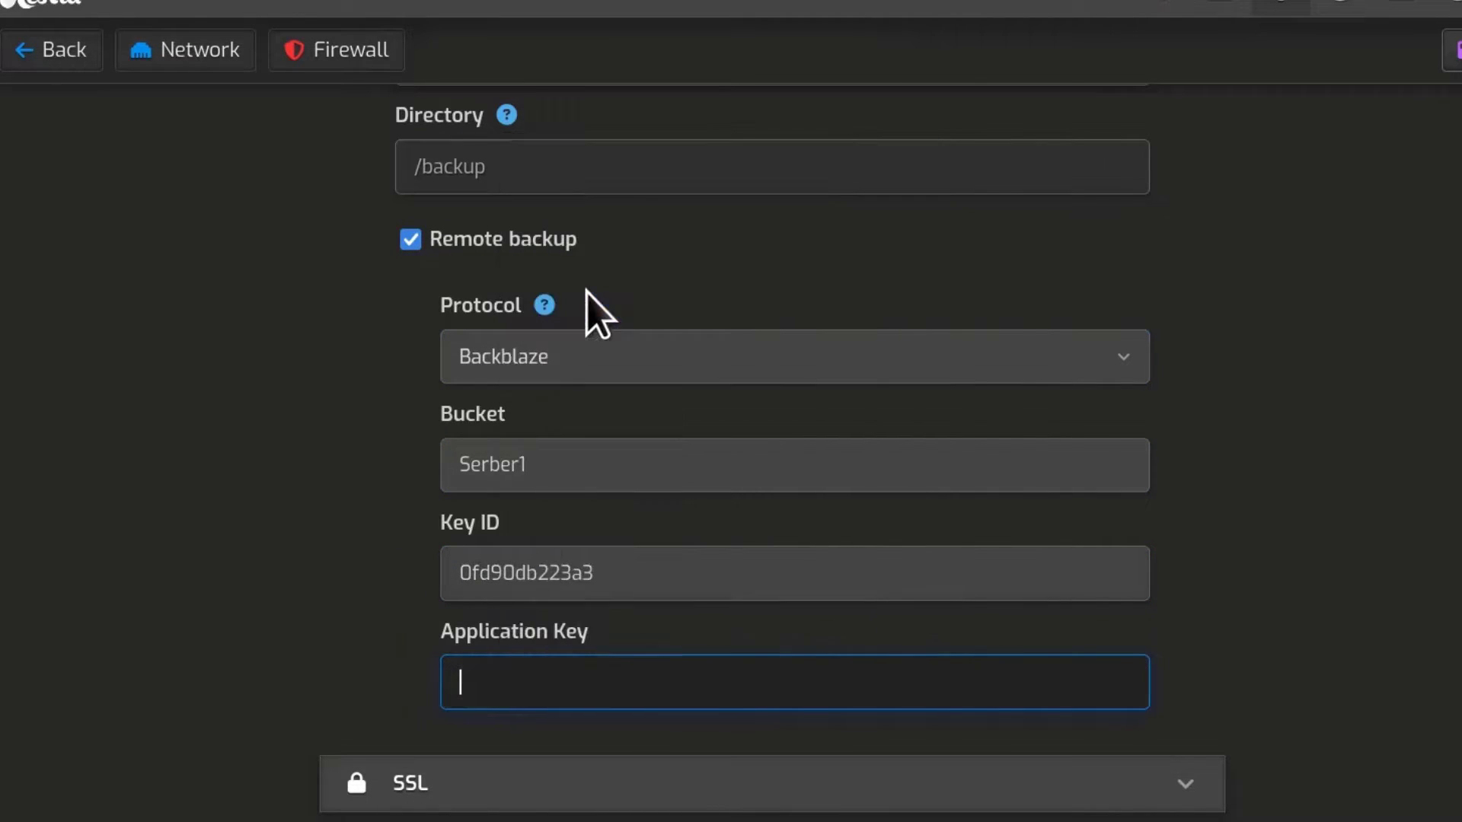
scroll(1332, 583, down, 1)
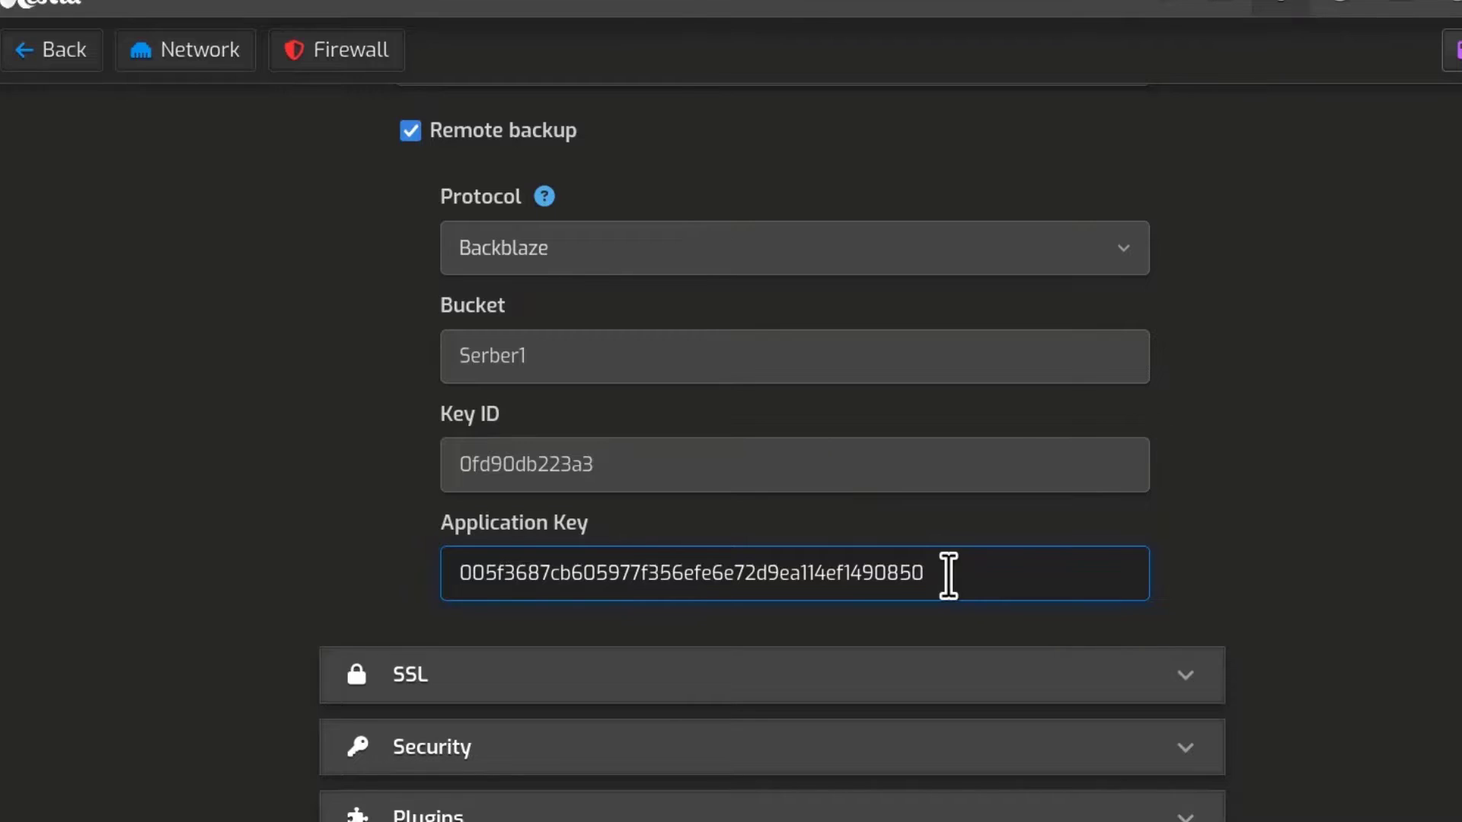
click(1409, 96)
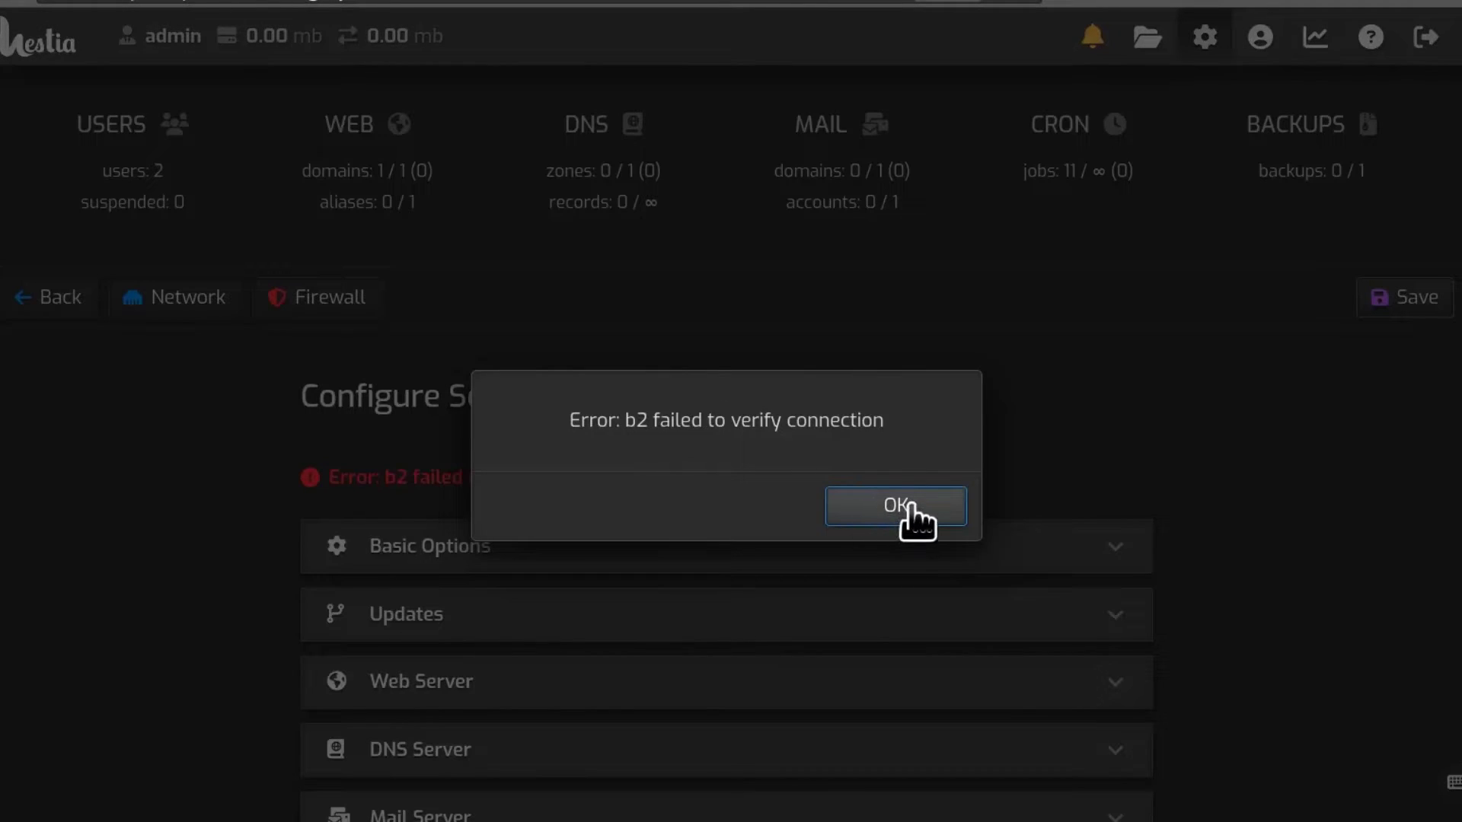
Step: Dismiss the verification error, delete the stray trailing 0 from the Application Key, and save
click(904, 505)
scroll(1308, 556, down, 2)
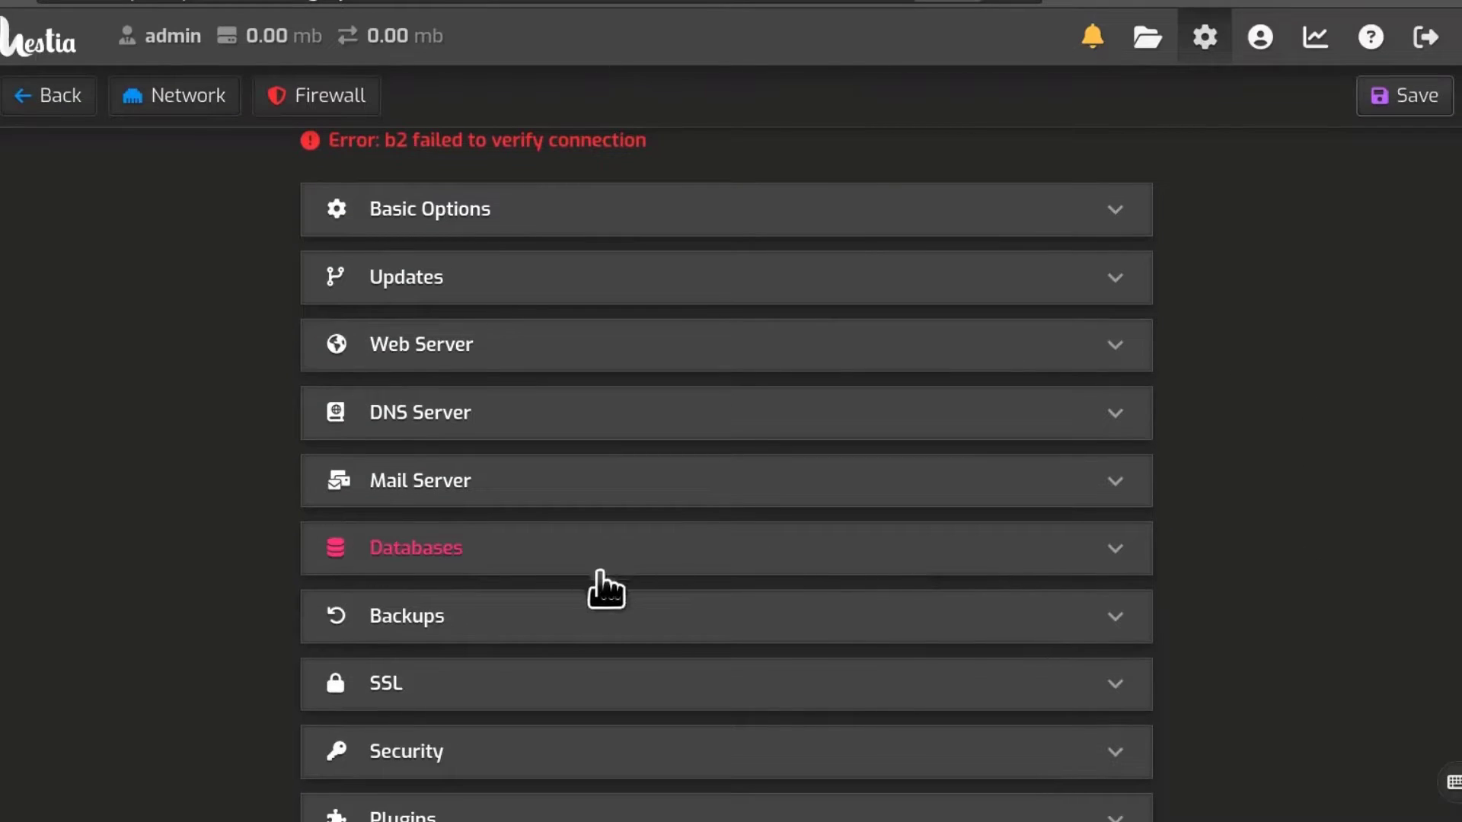
click(1104, 638)
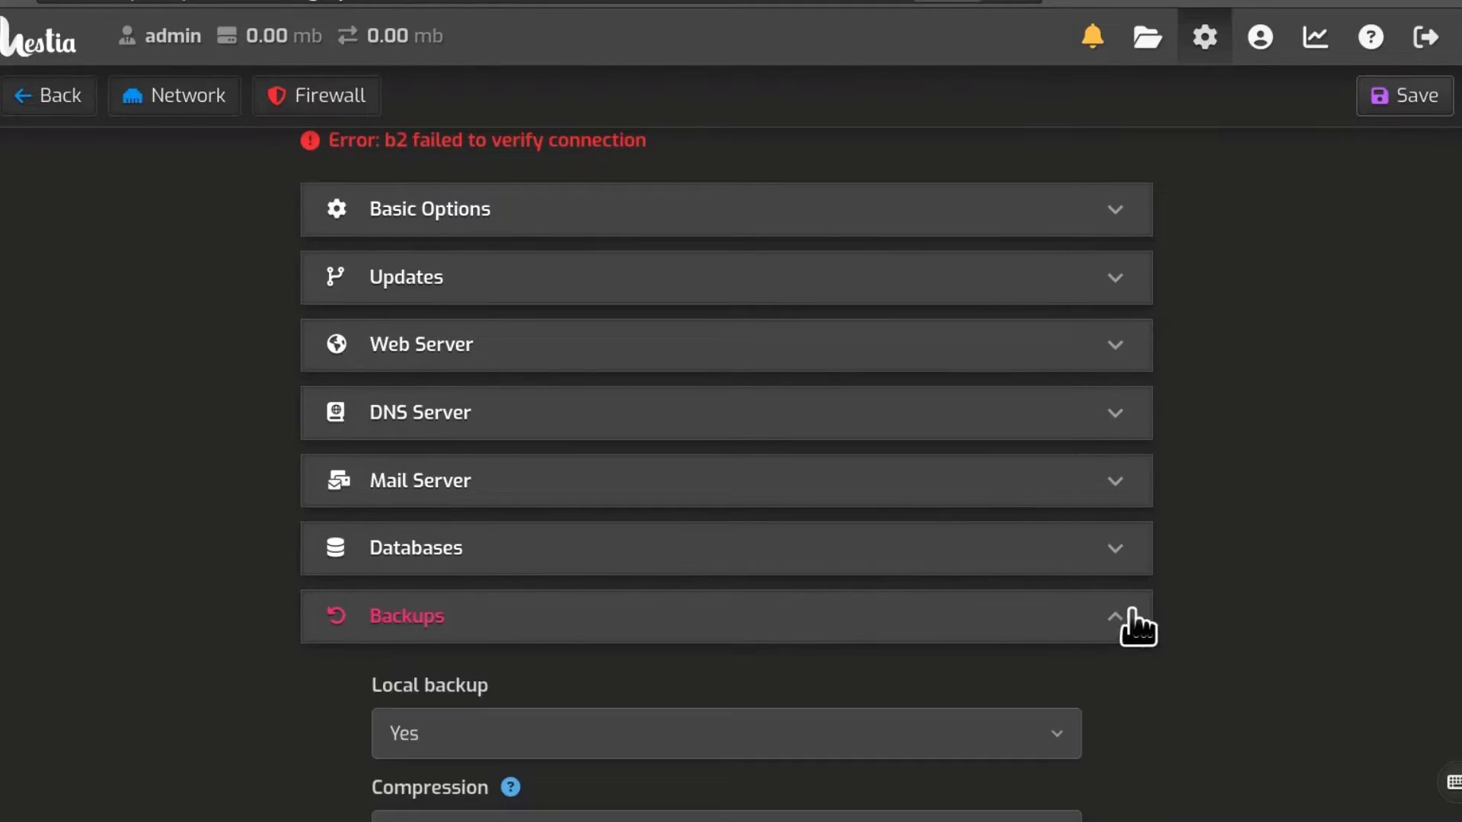
scroll(1240, 490, down, 8)
scroll(1172, 551, down, 1)
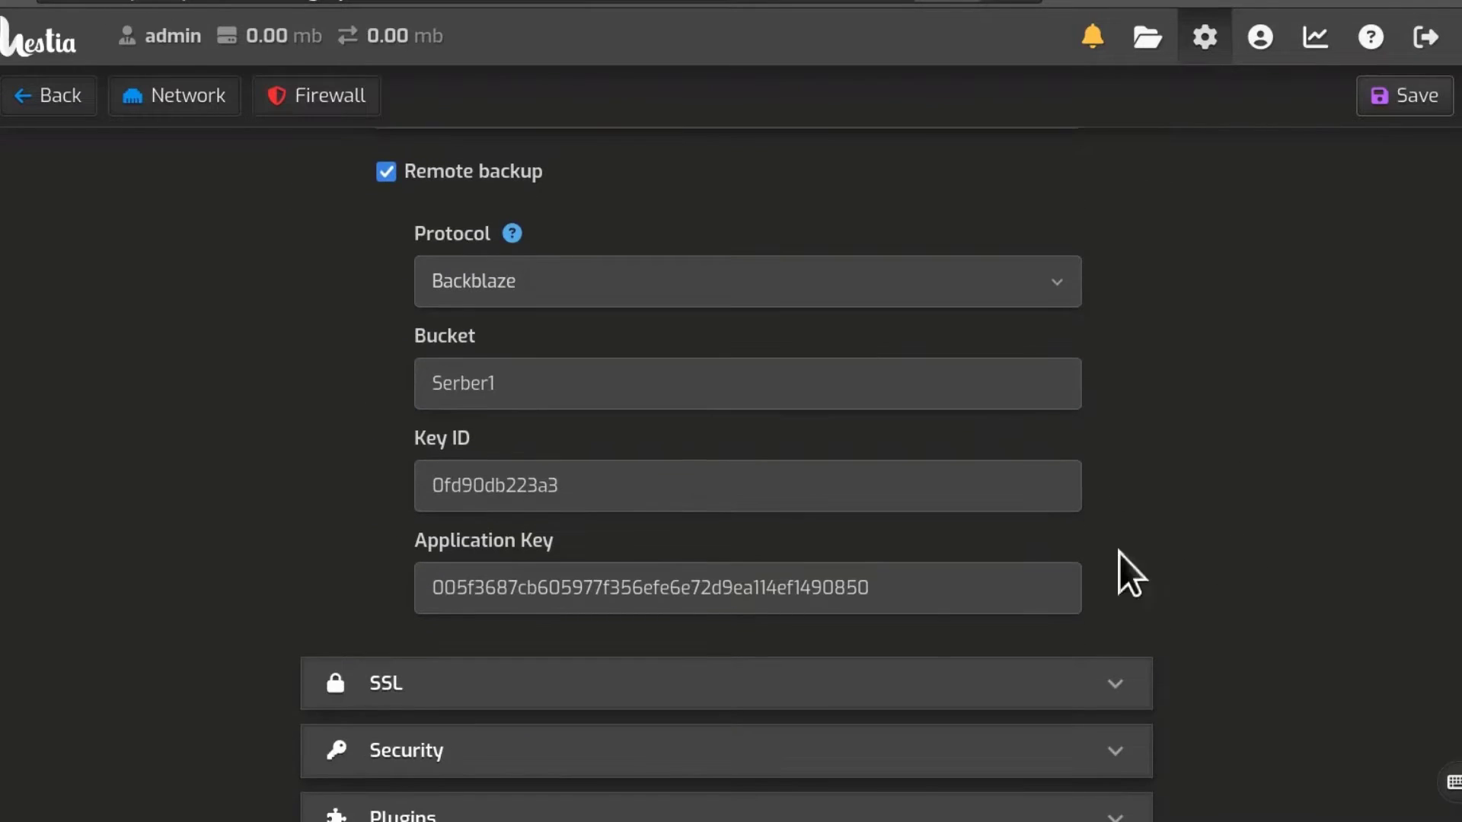
click(916, 587)
key(BackSpace)
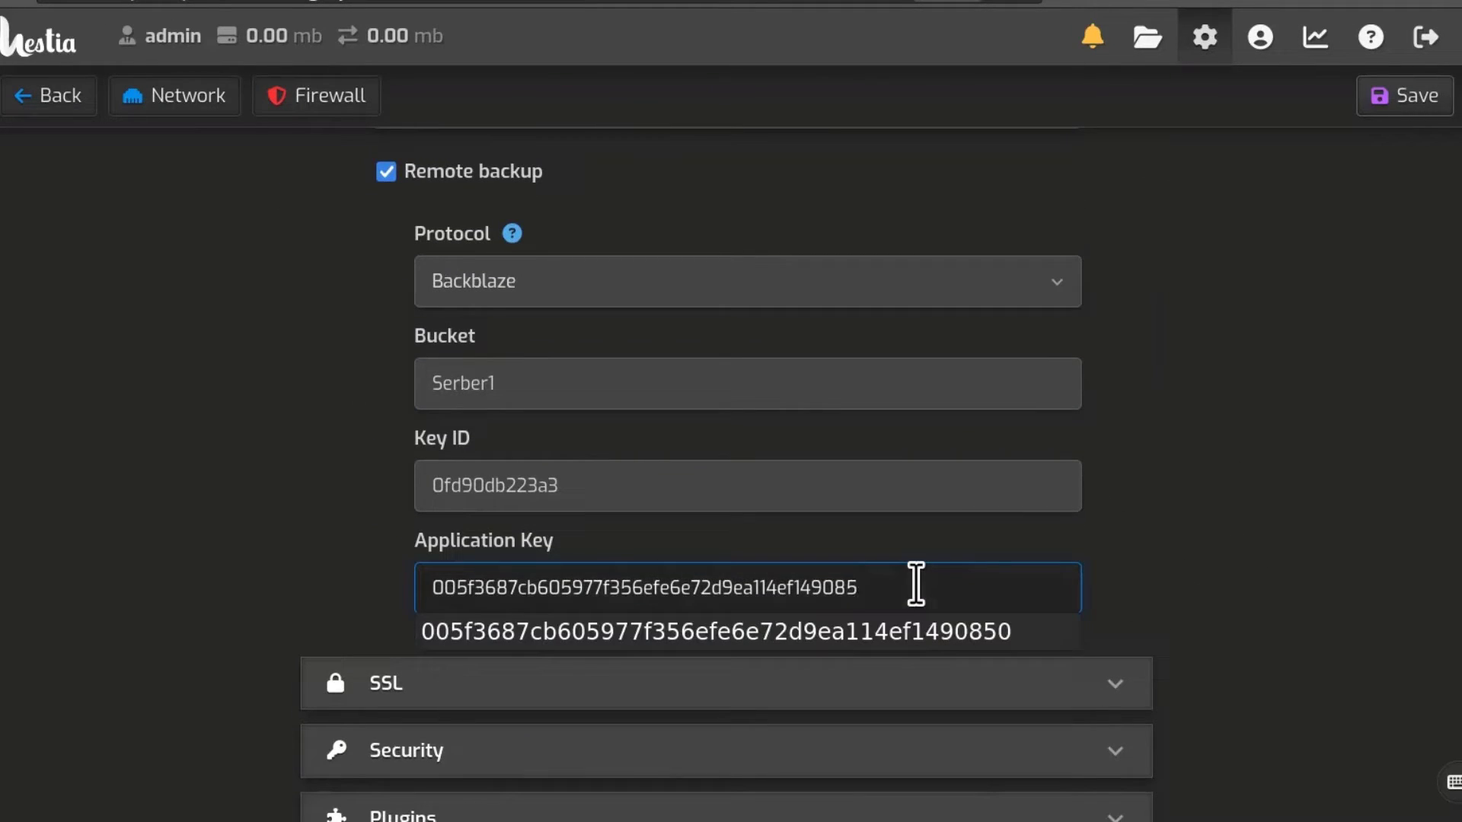
click(1299, 528)
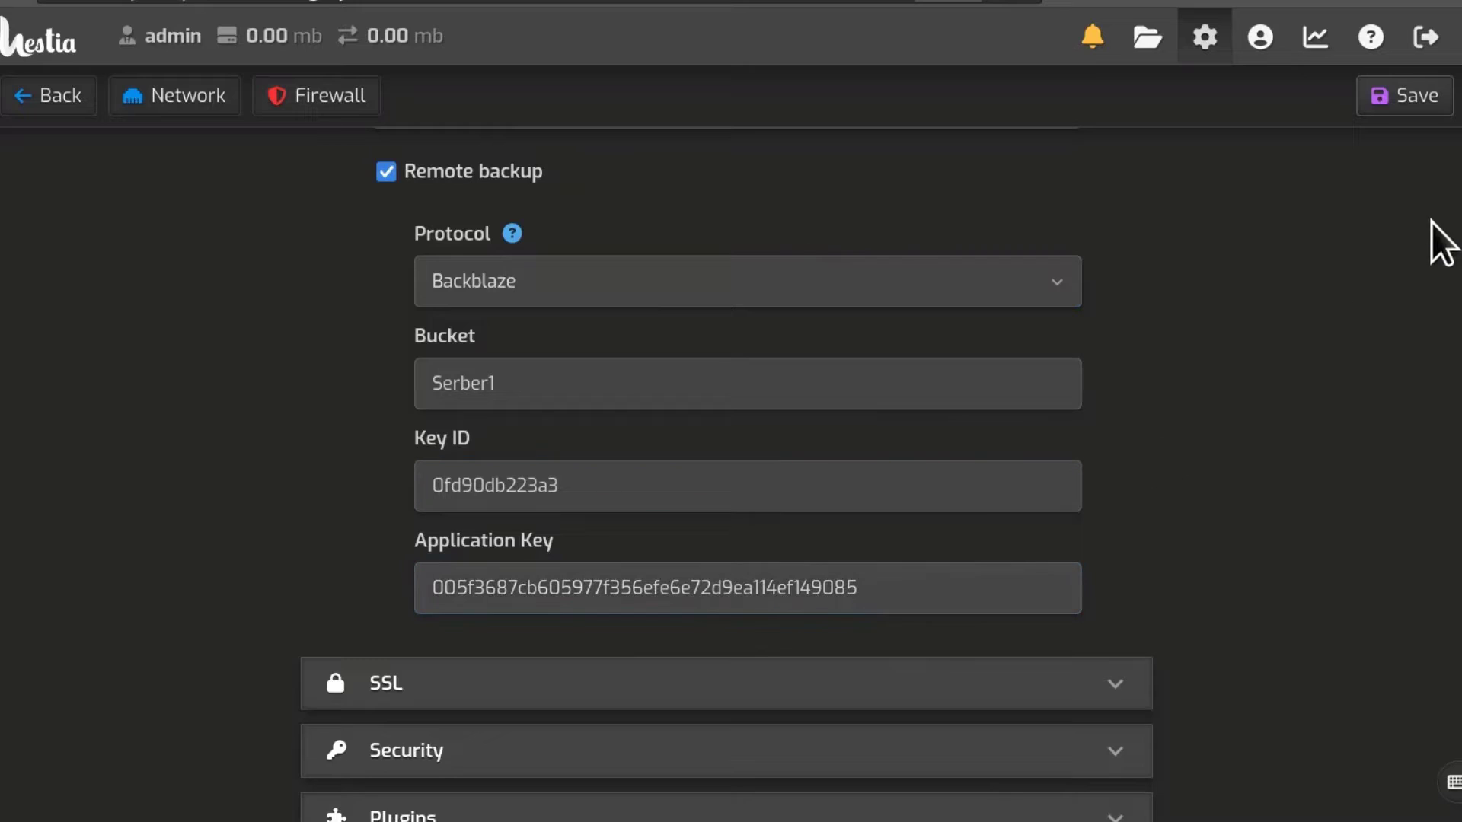
click(1409, 99)
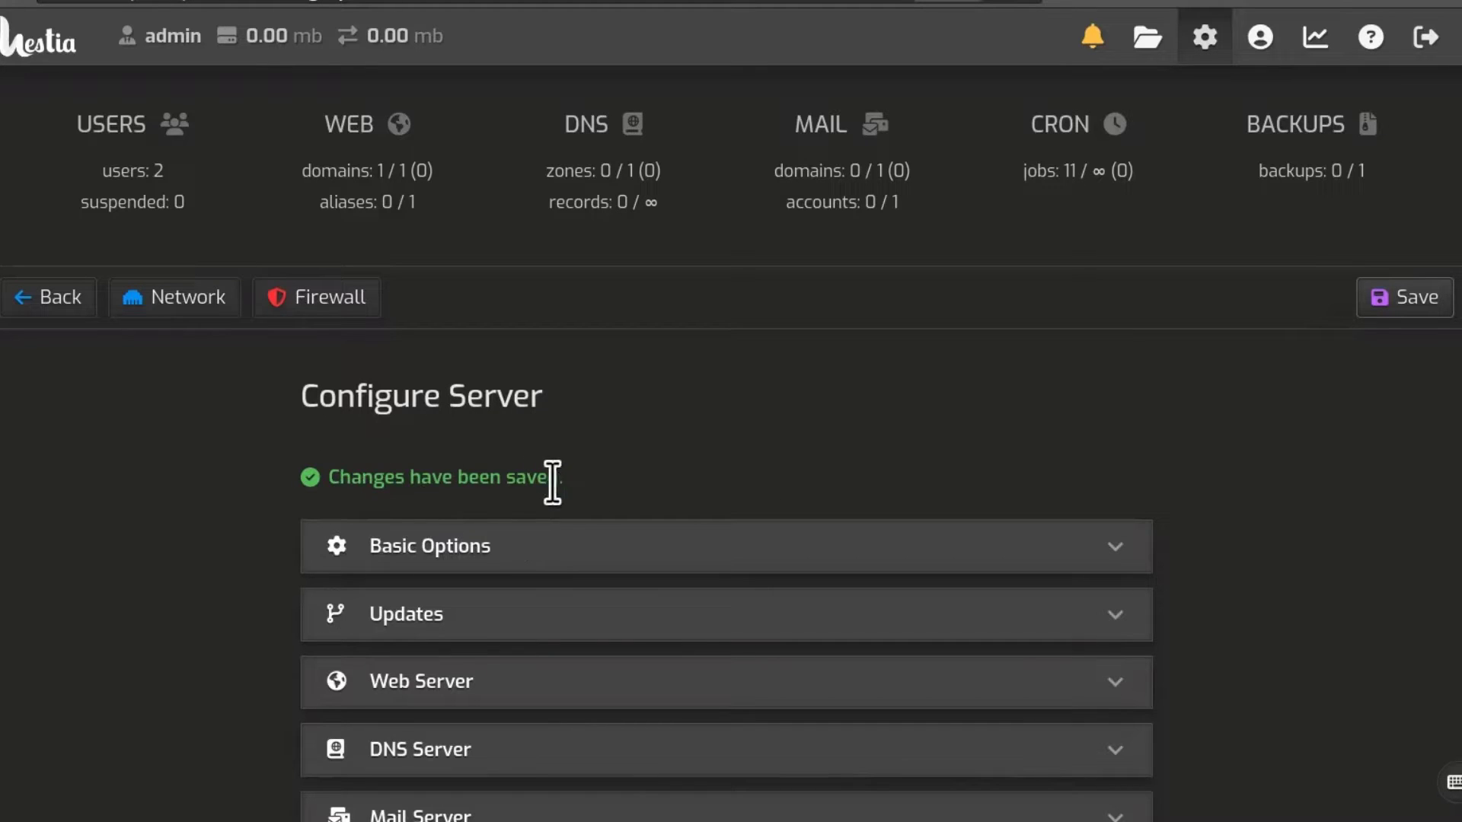
Step: Reload the Buckets list and open Serber1's Upload/Download file browser, showing 0 files
scroll(899, 502, down, 4)
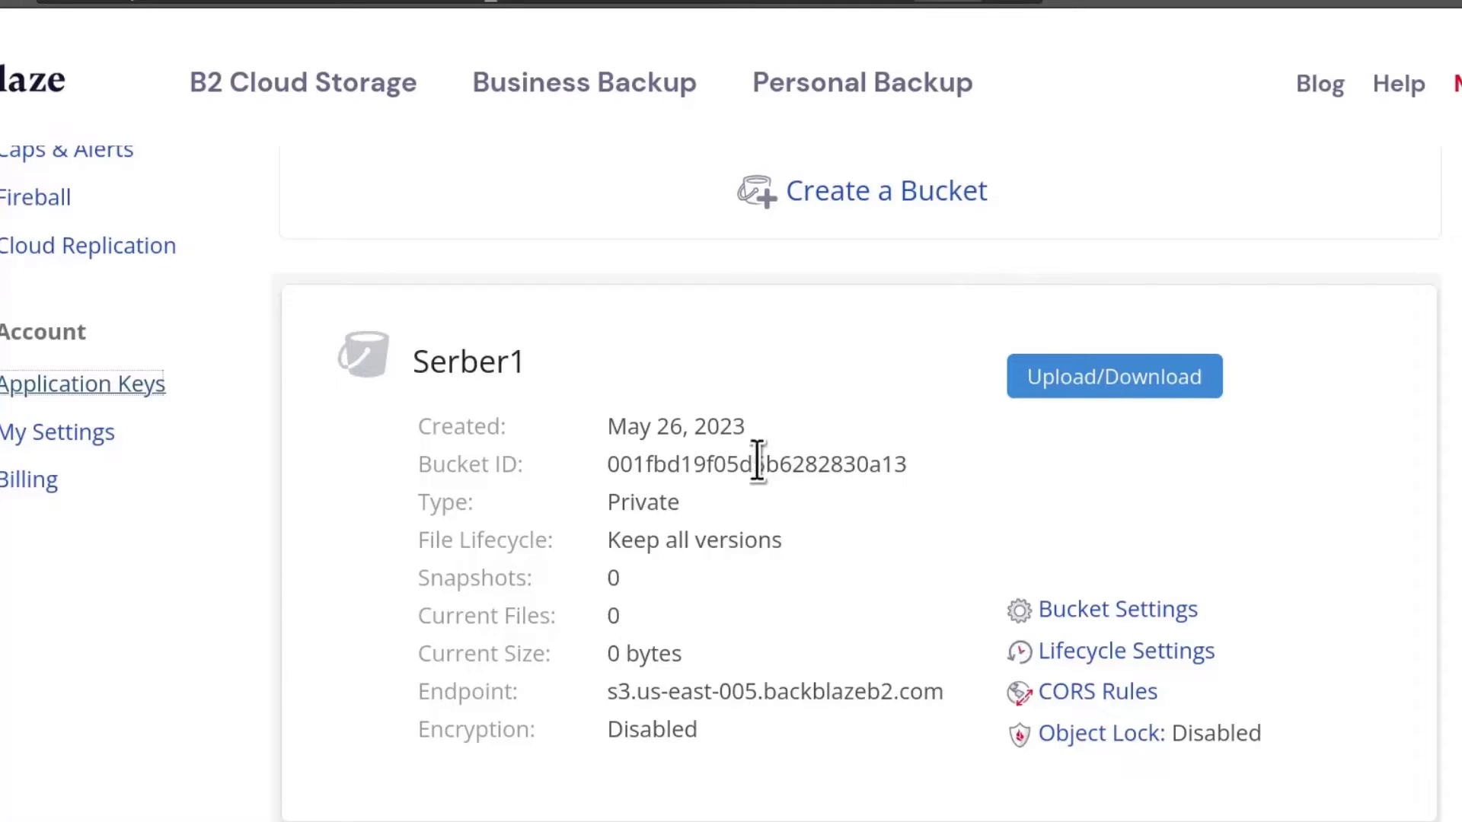
scroll(318, 378, up, 5)
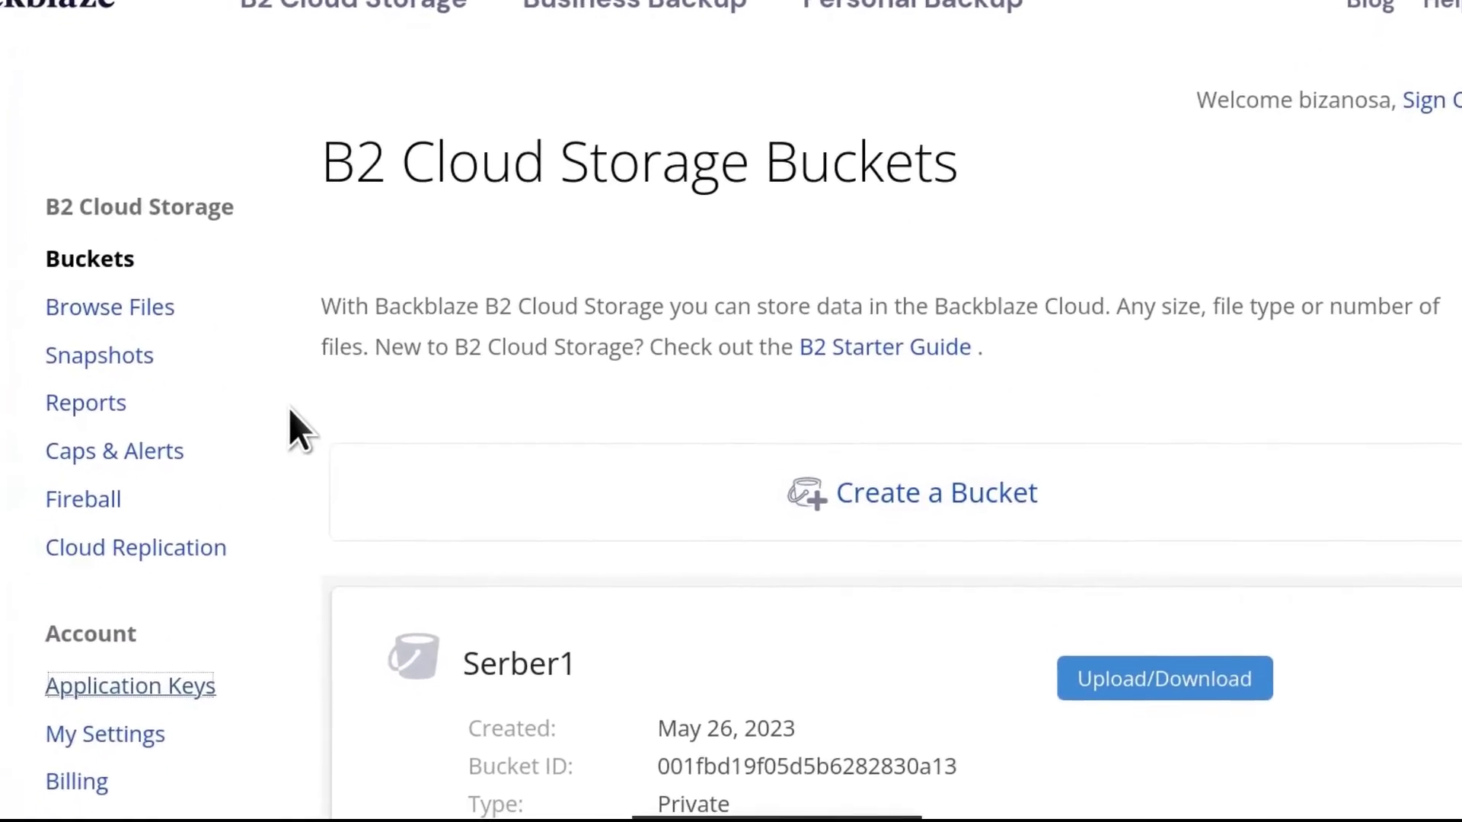
click(111, 242)
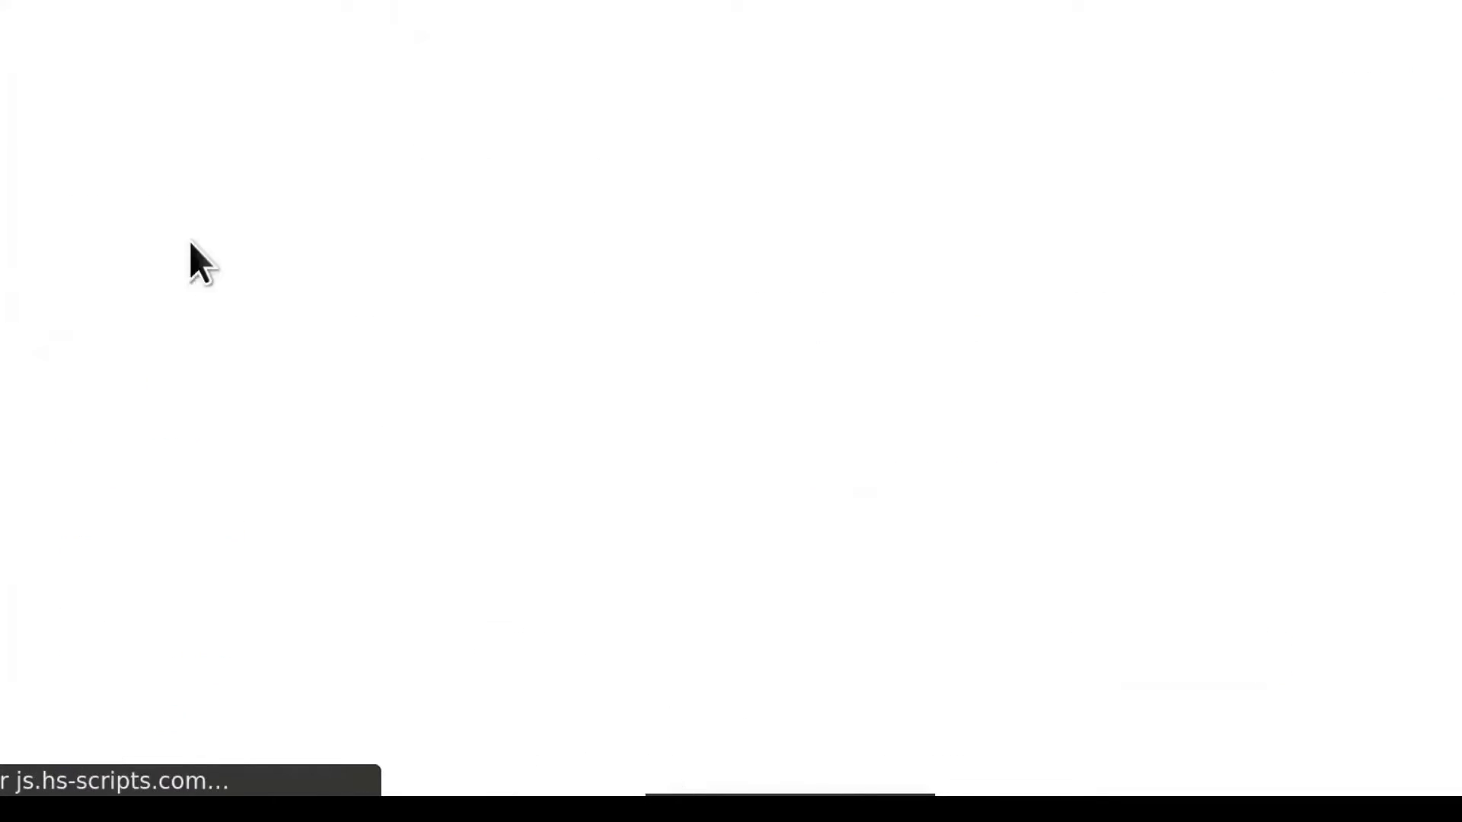
scroll(632, 343, down, 3)
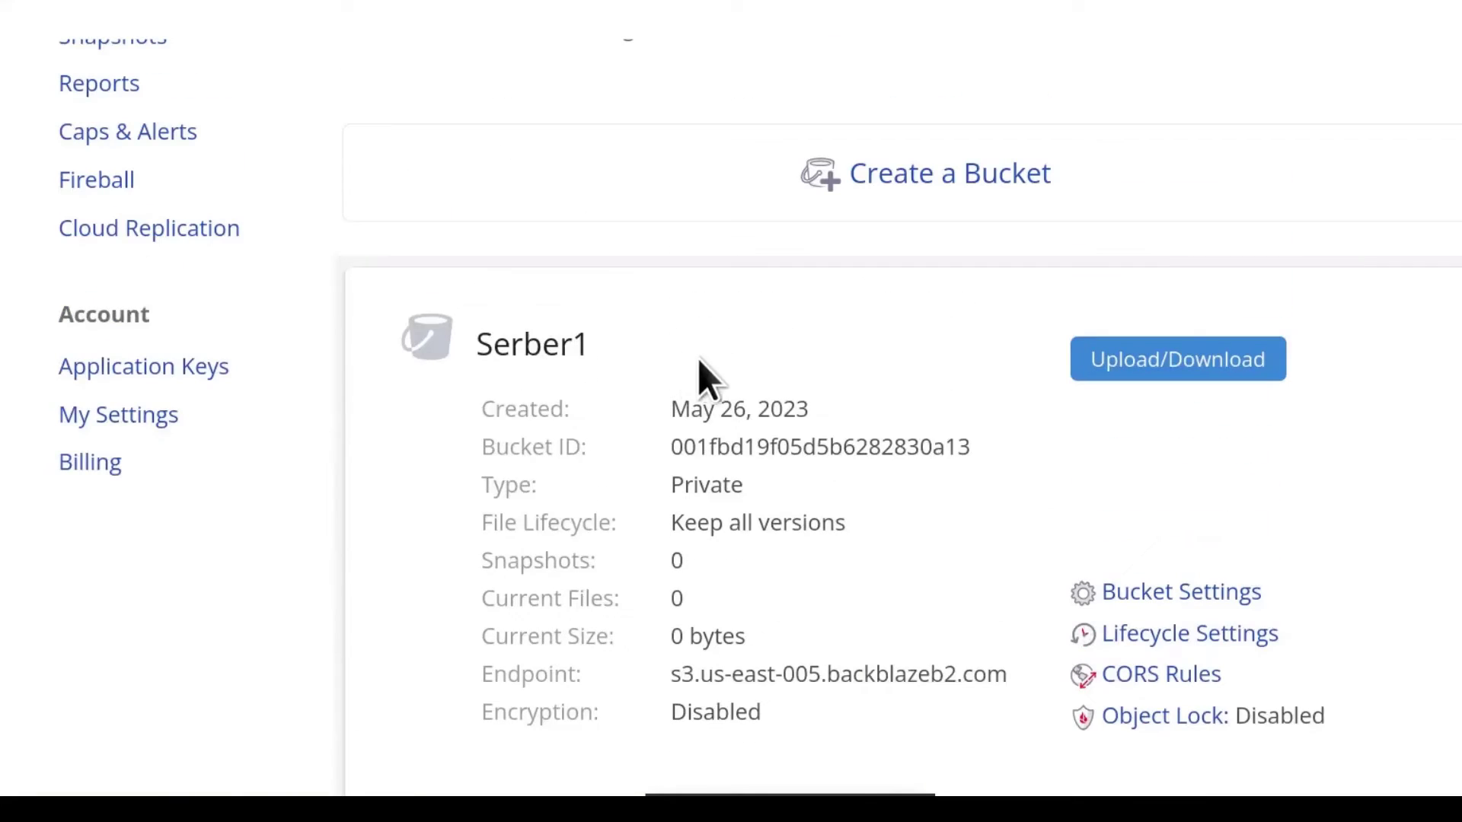
scroll(663, 367, down, 2)
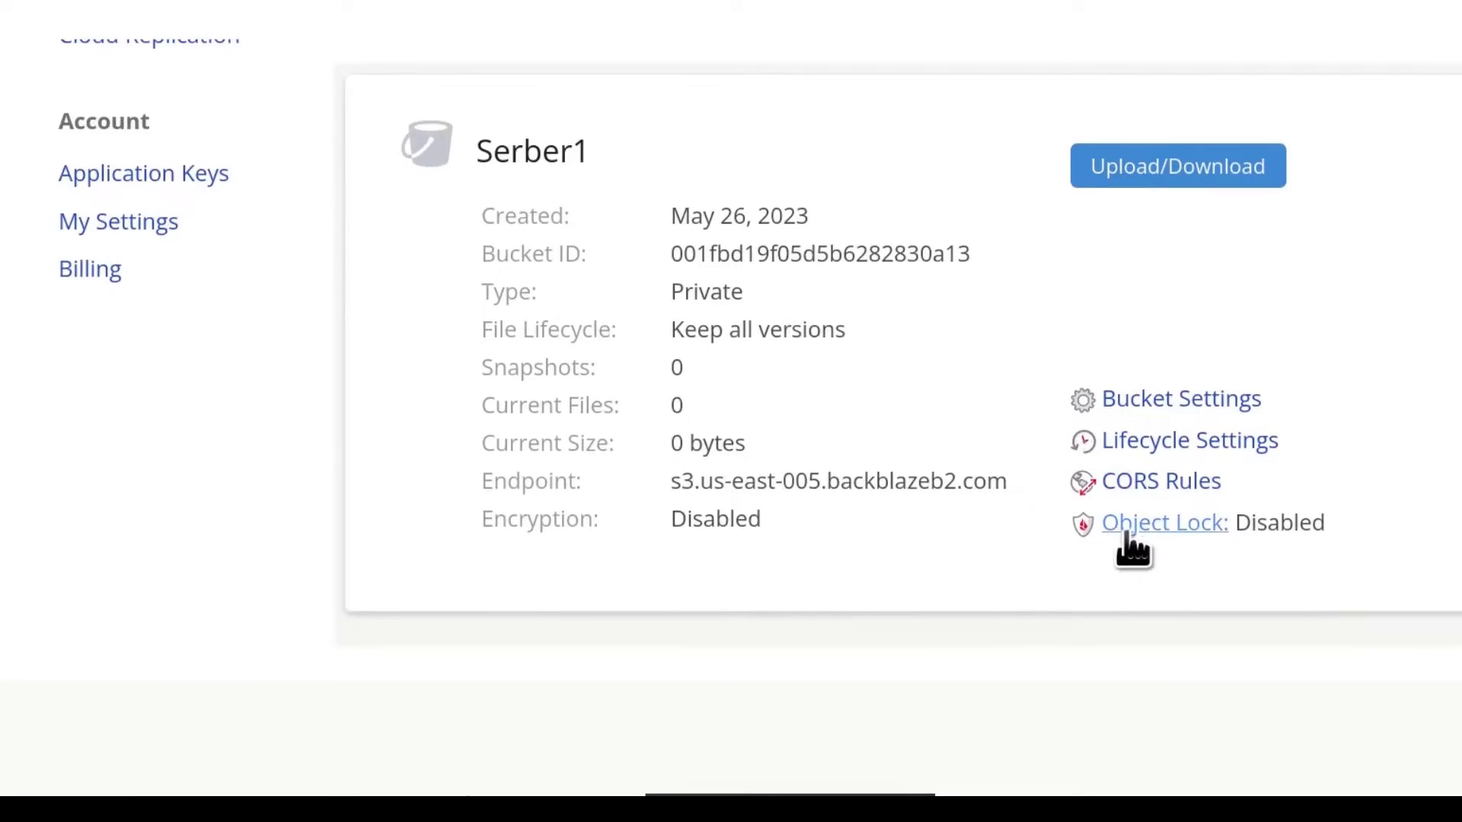
click(1152, 163)
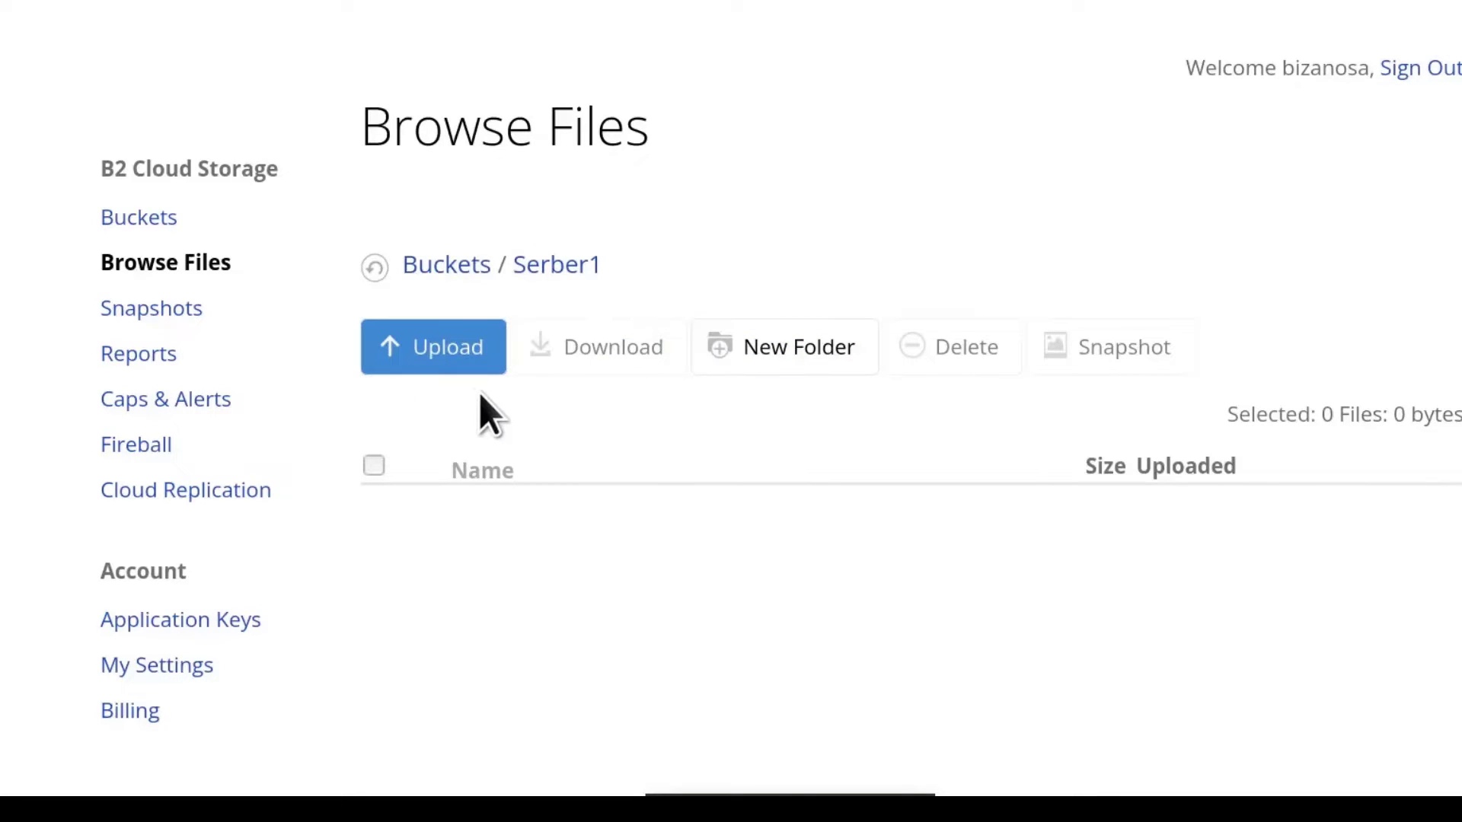
scroll(691, 518, down, 5)
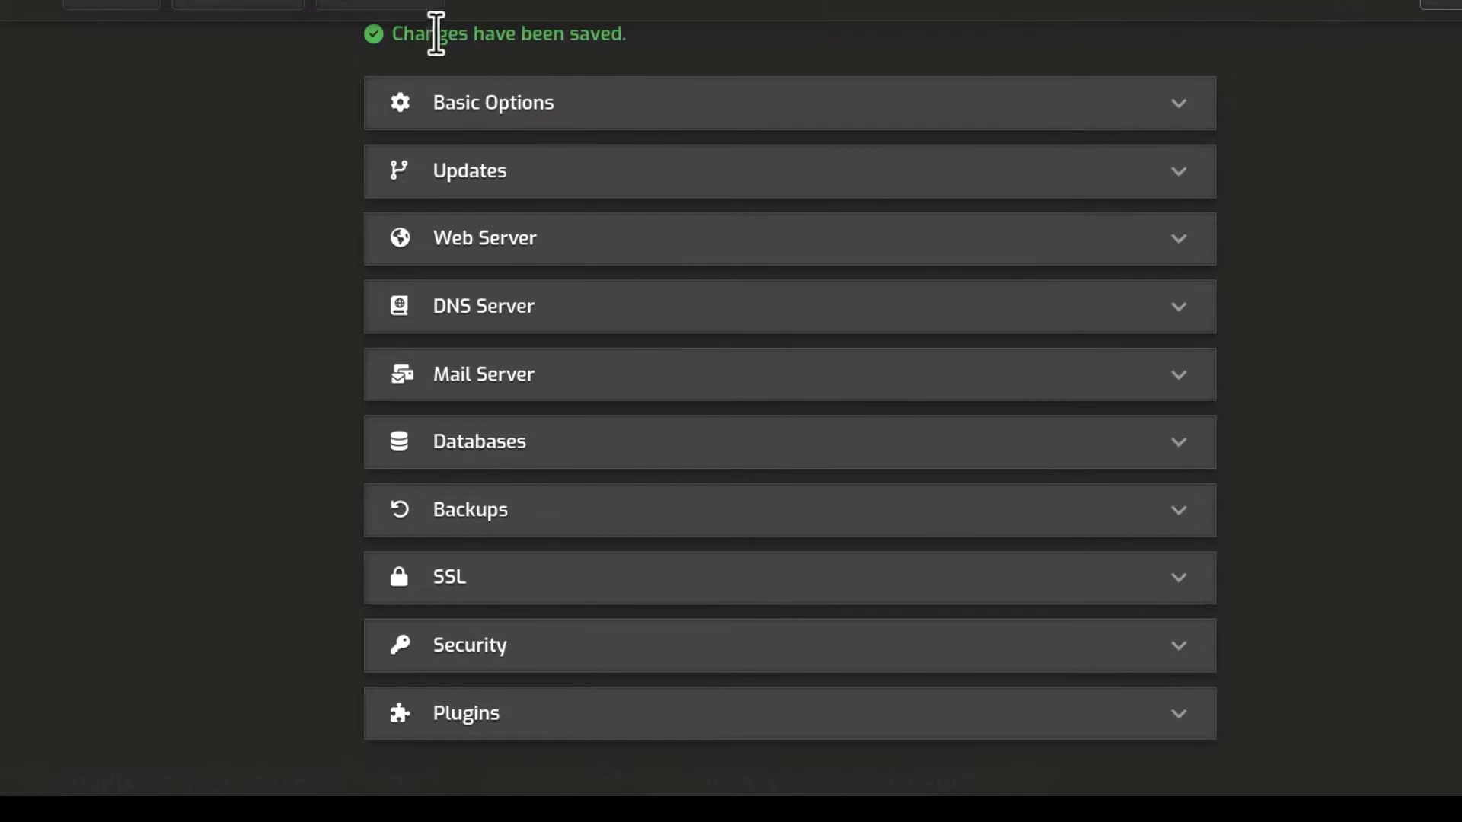
Step: Queue a new admin backup from the BACKUPS page with Create Backup and acknowledge the notice
scroll(238, 206, up, 5)
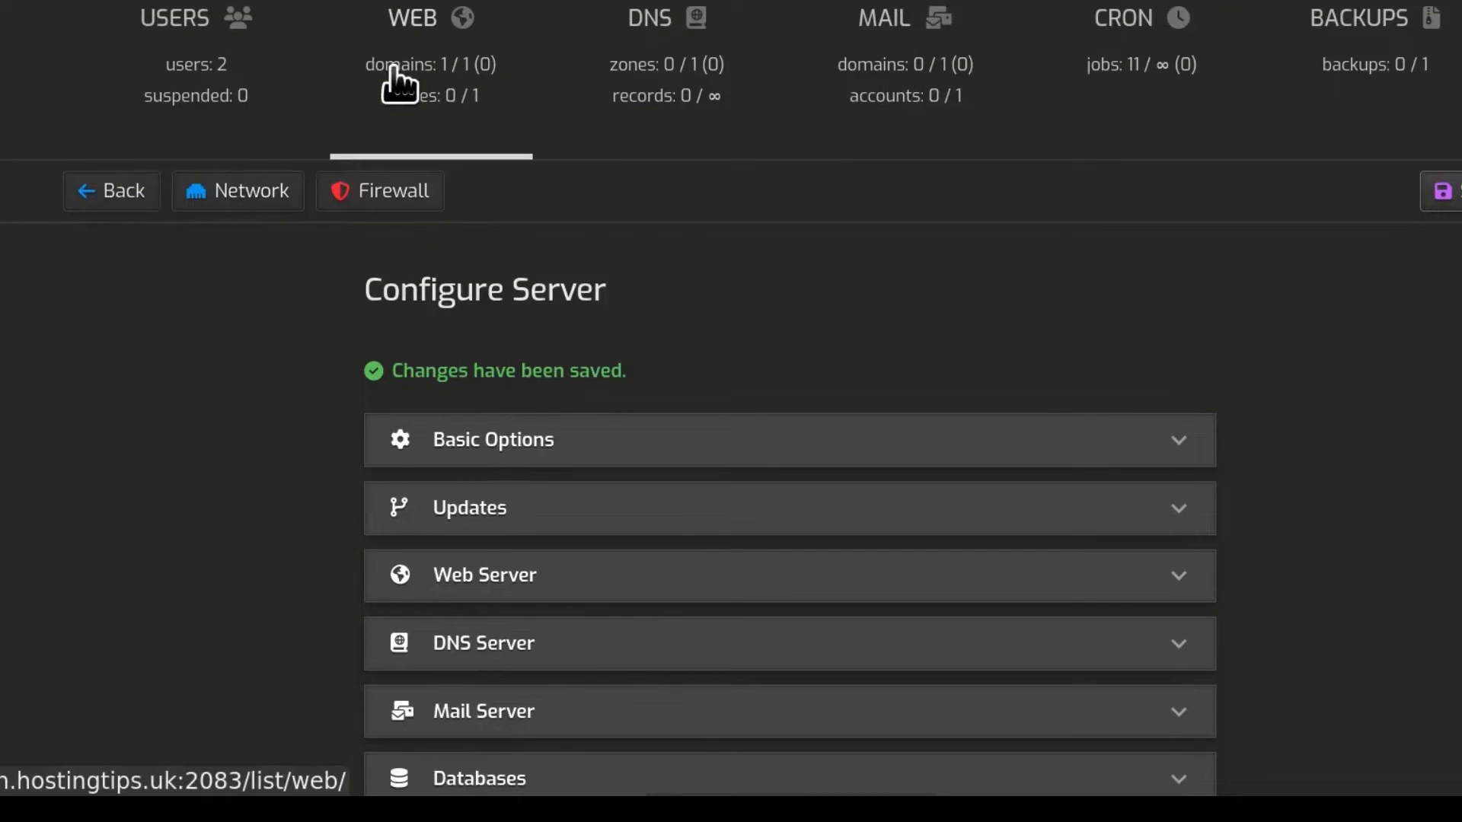
click(1352, 35)
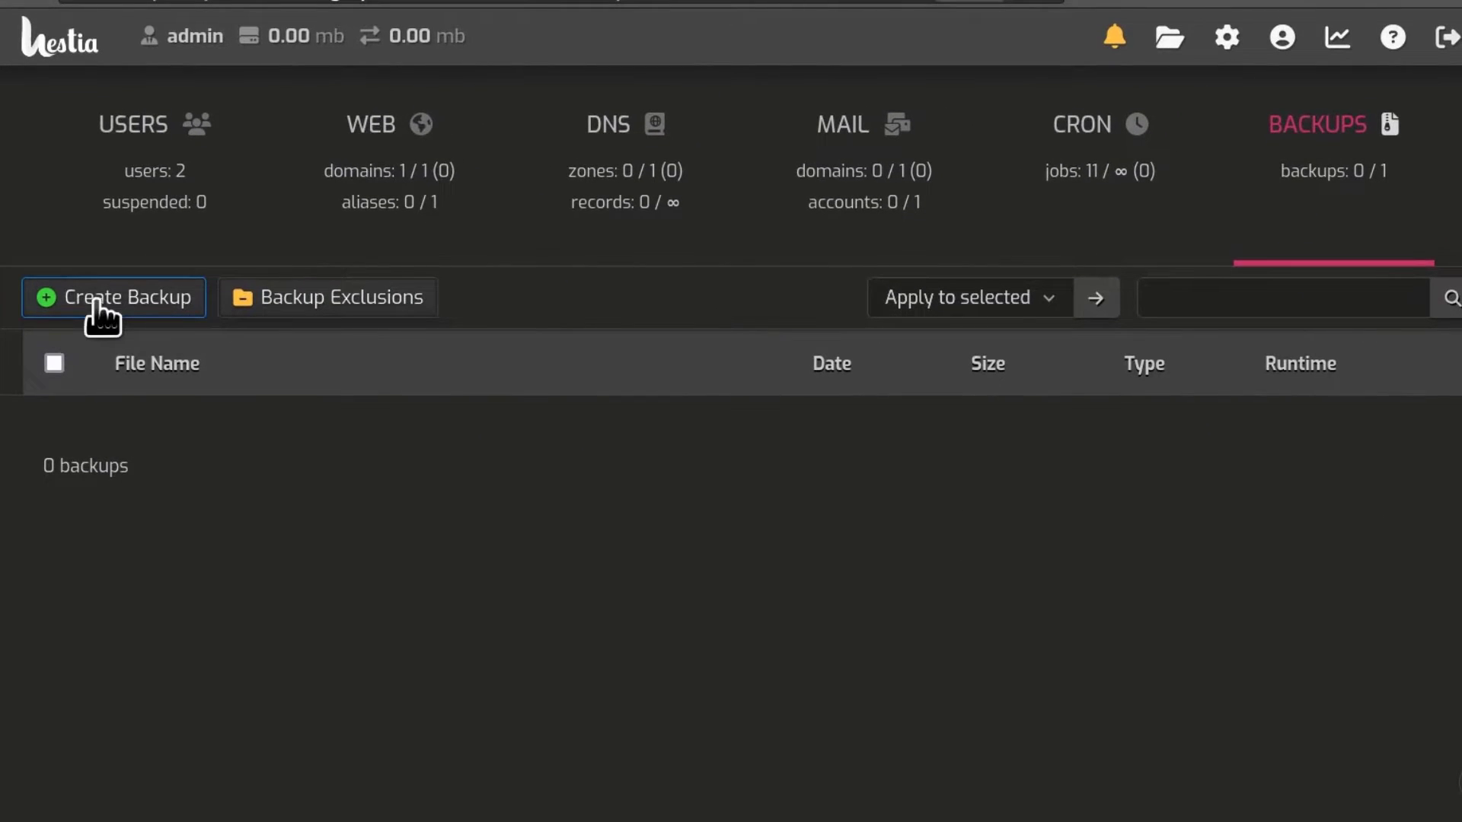
click(95, 299)
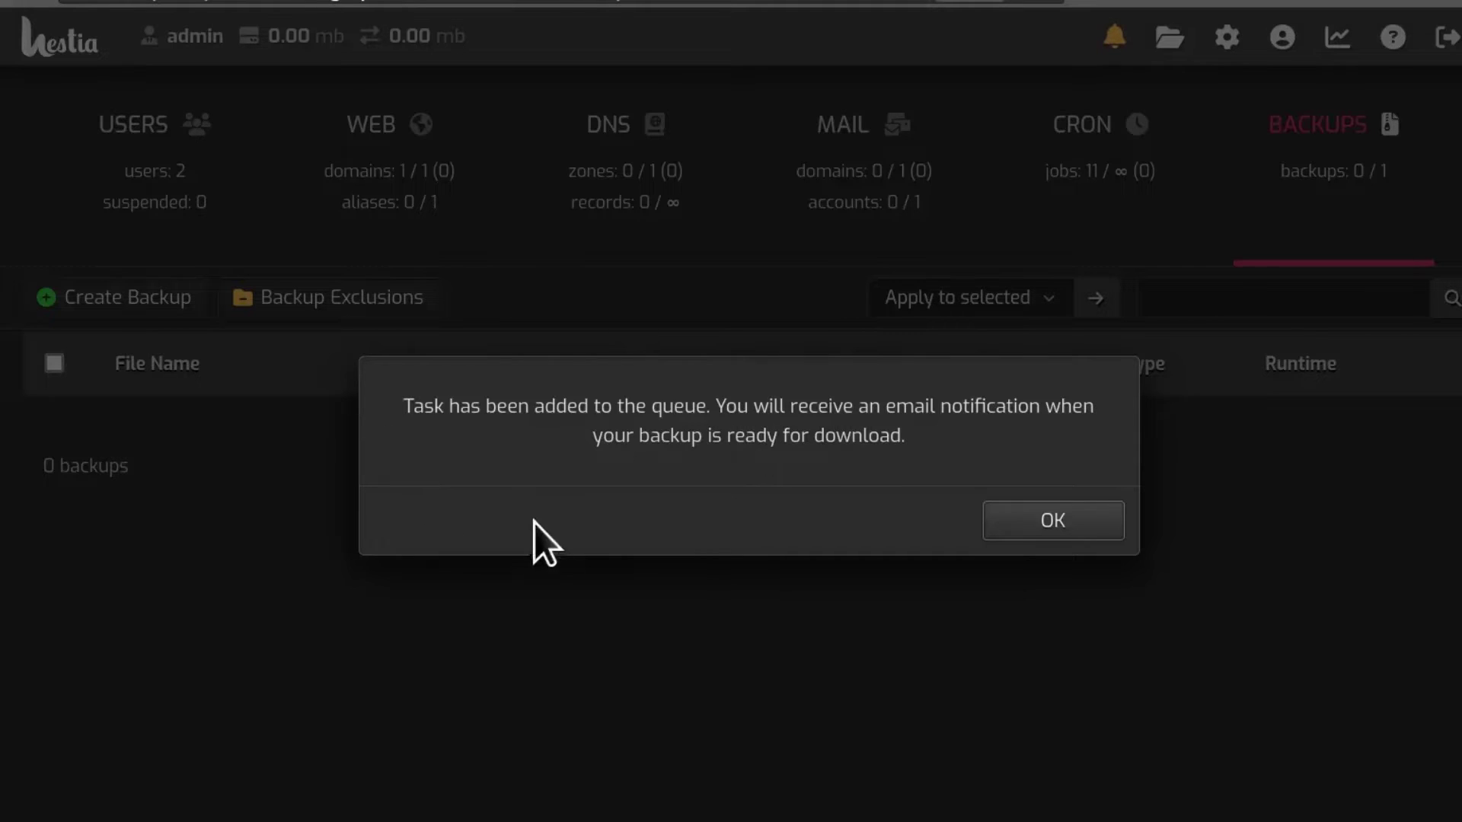
click(1047, 524)
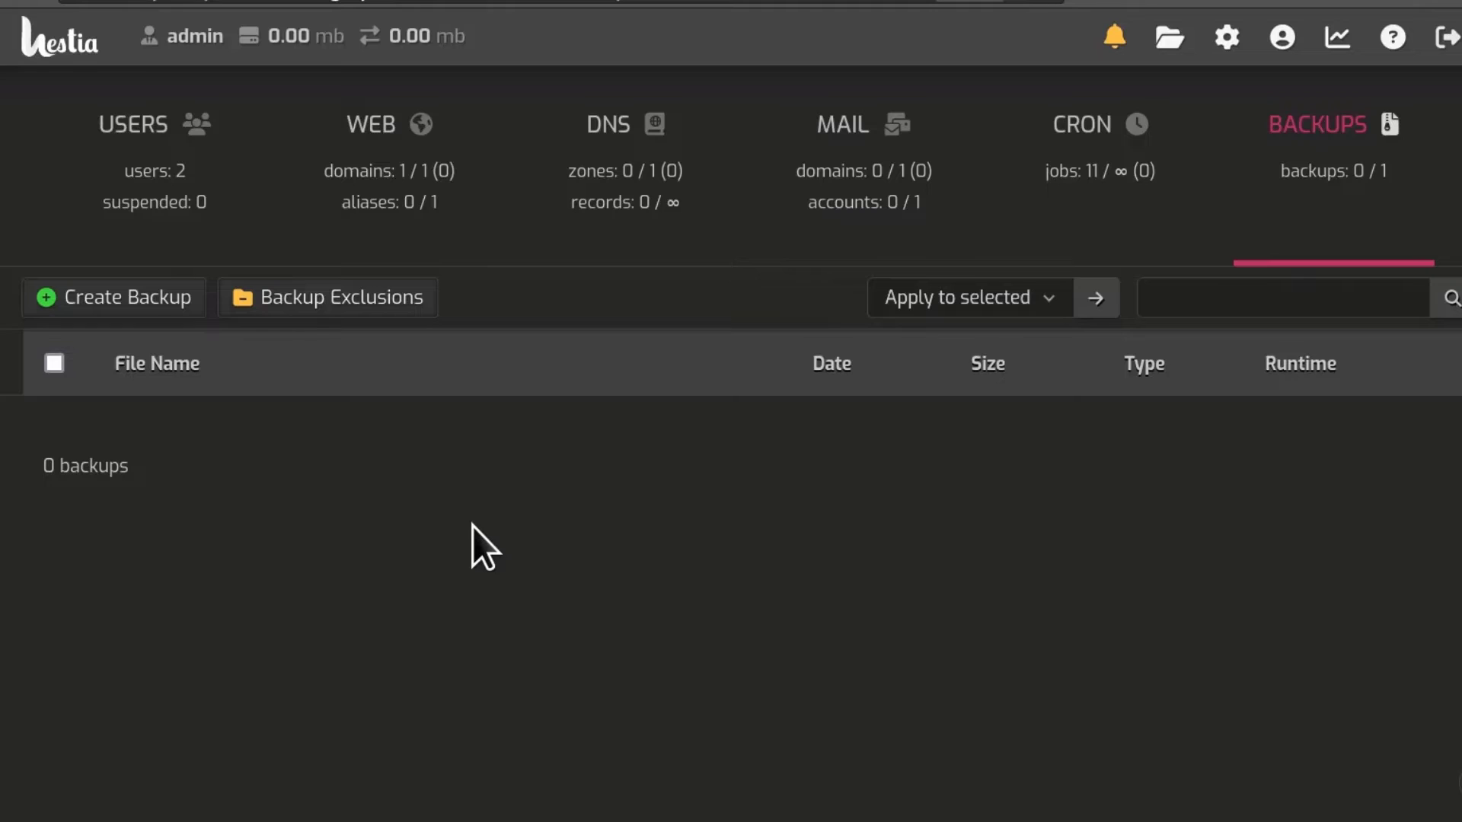
click(1177, 0)
Step: Refresh Serber1's Browse Files page with F5 and check that no files are listed yet
key(ctrl+Tab)
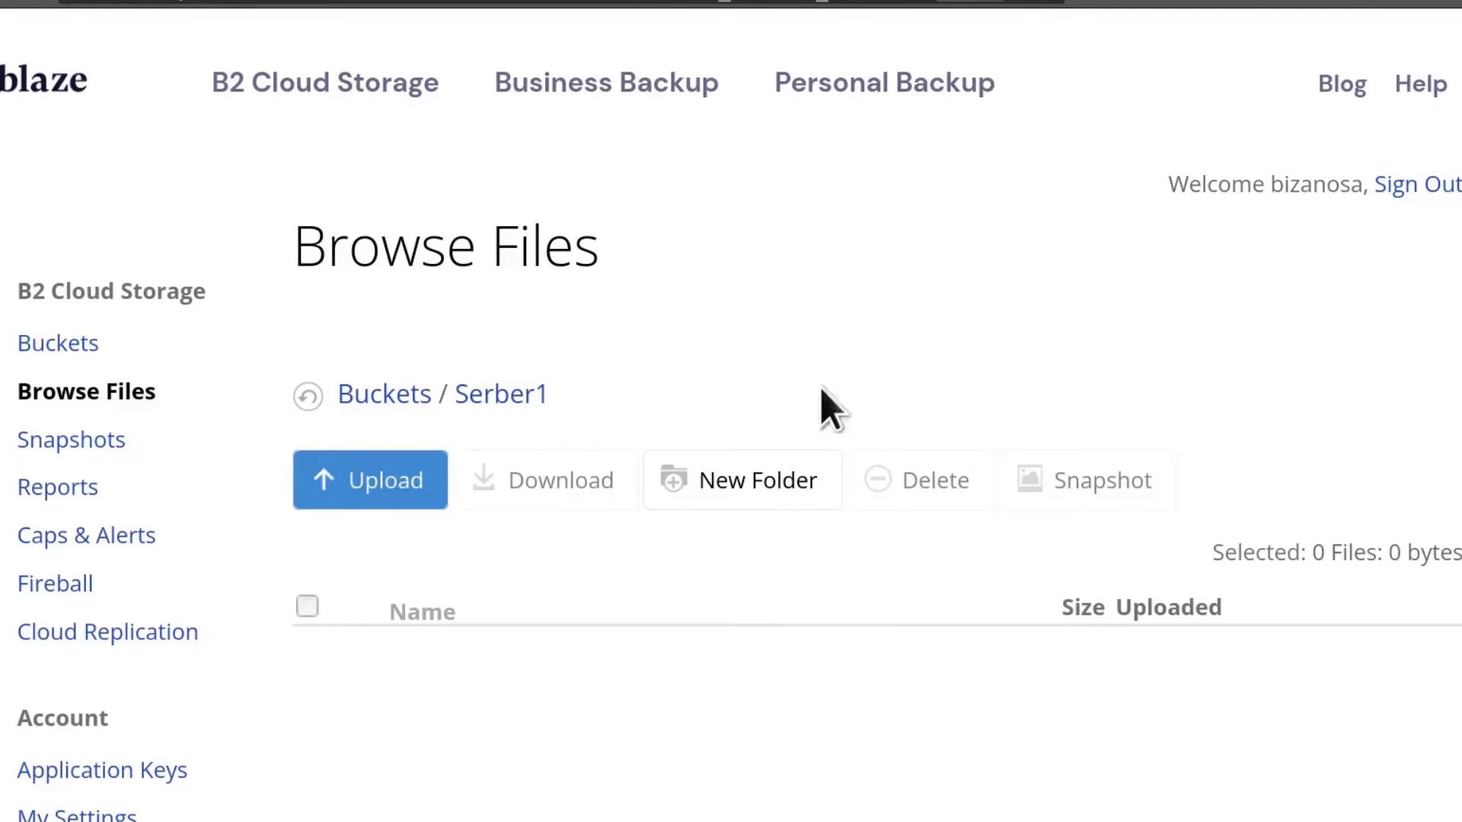
key(F5)
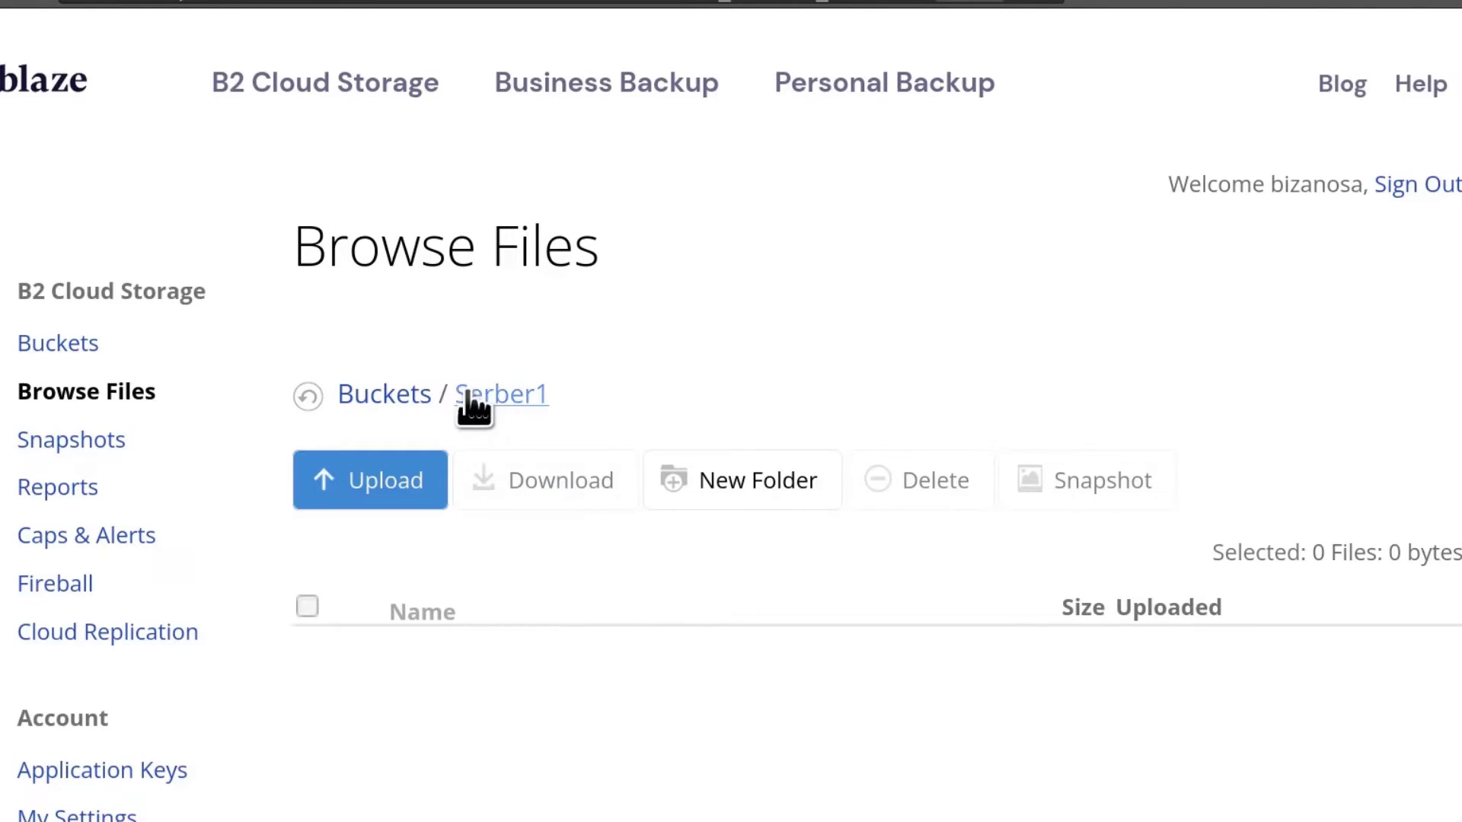
scroll(525, 426, down, 5)
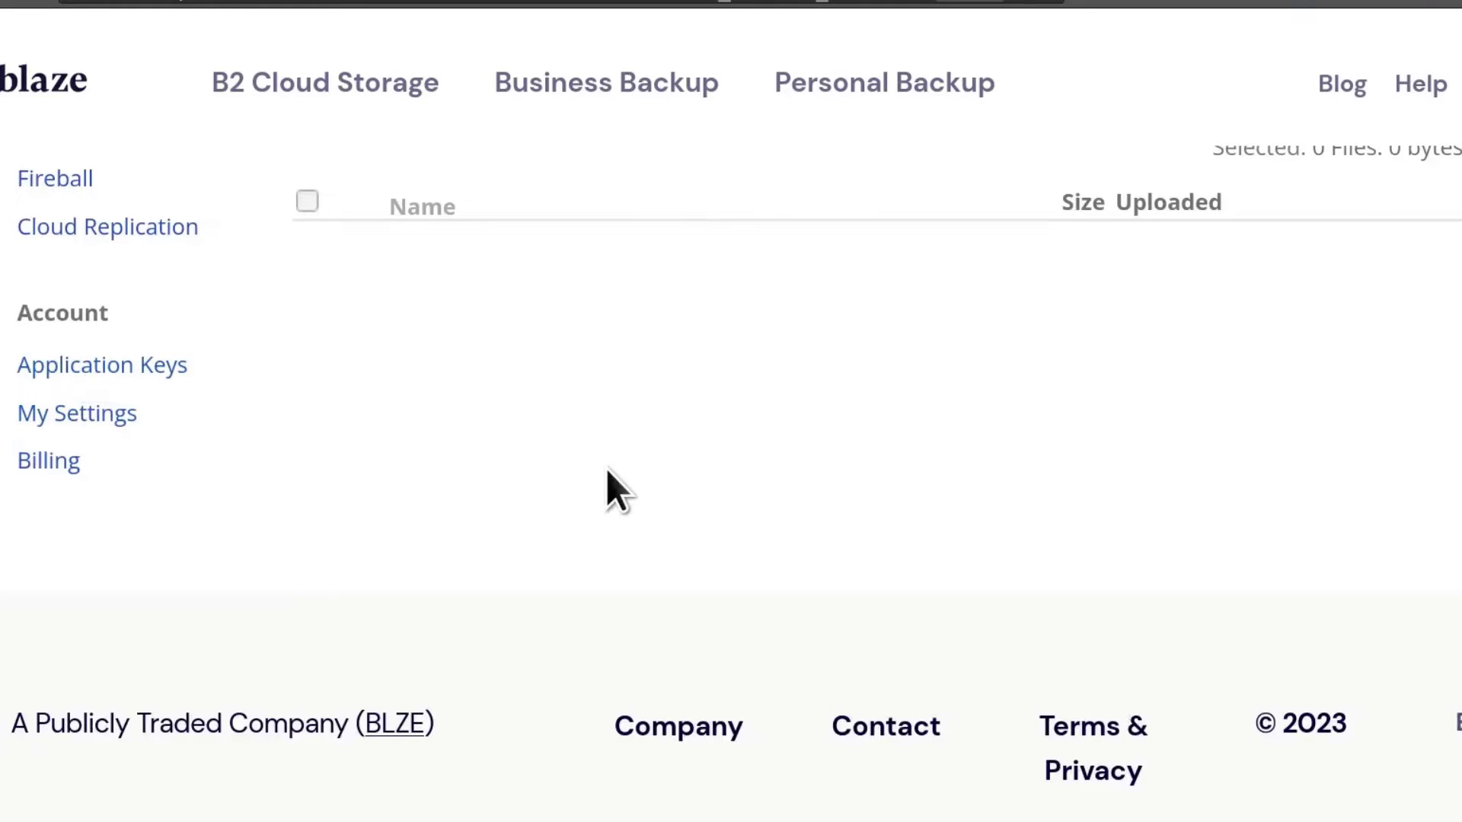
scroll(607, 490, up, 5)
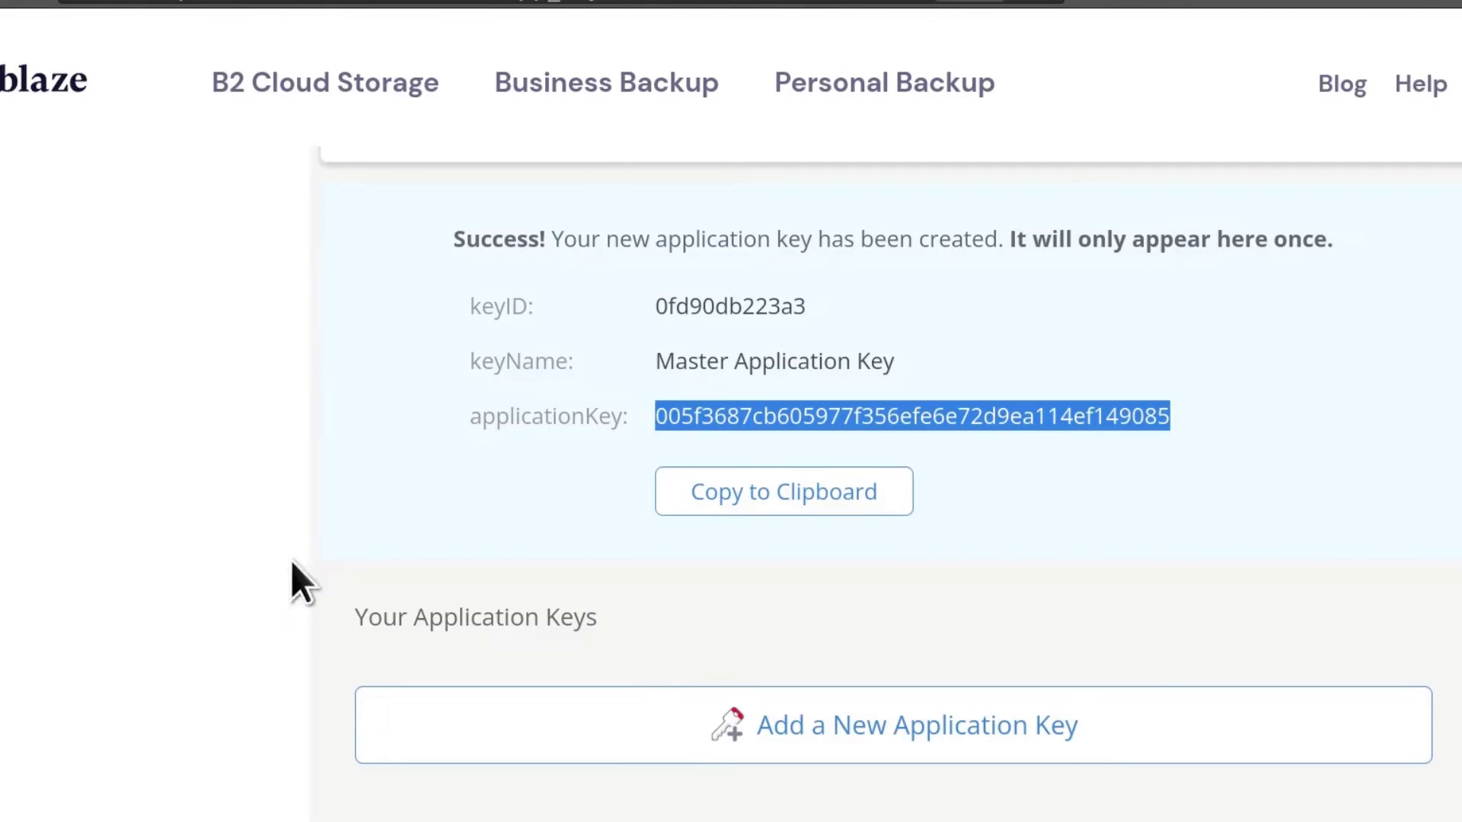
click(394, 521)
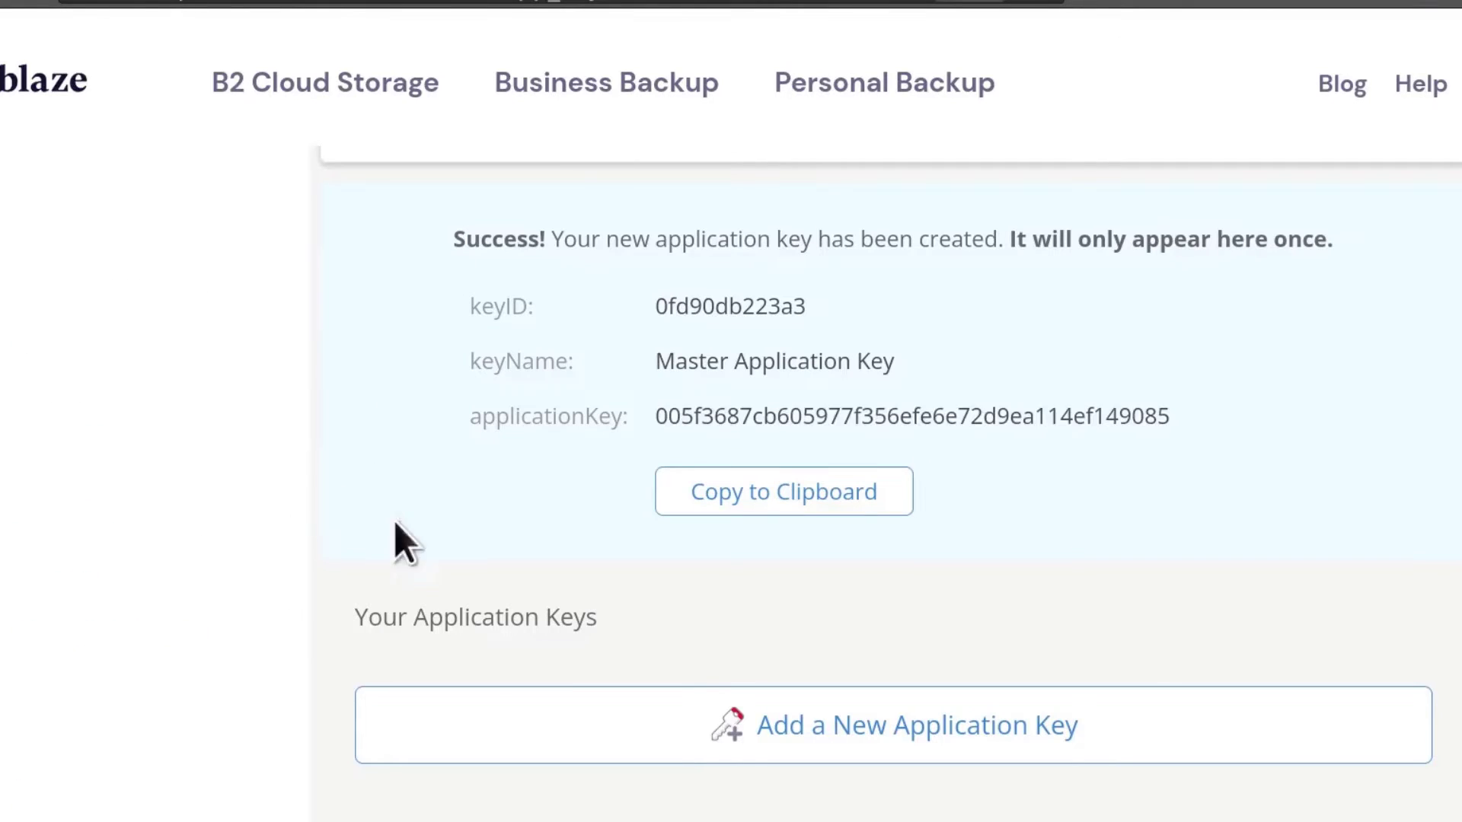
scroll(829, 595, down, 5)
click(884, 333)
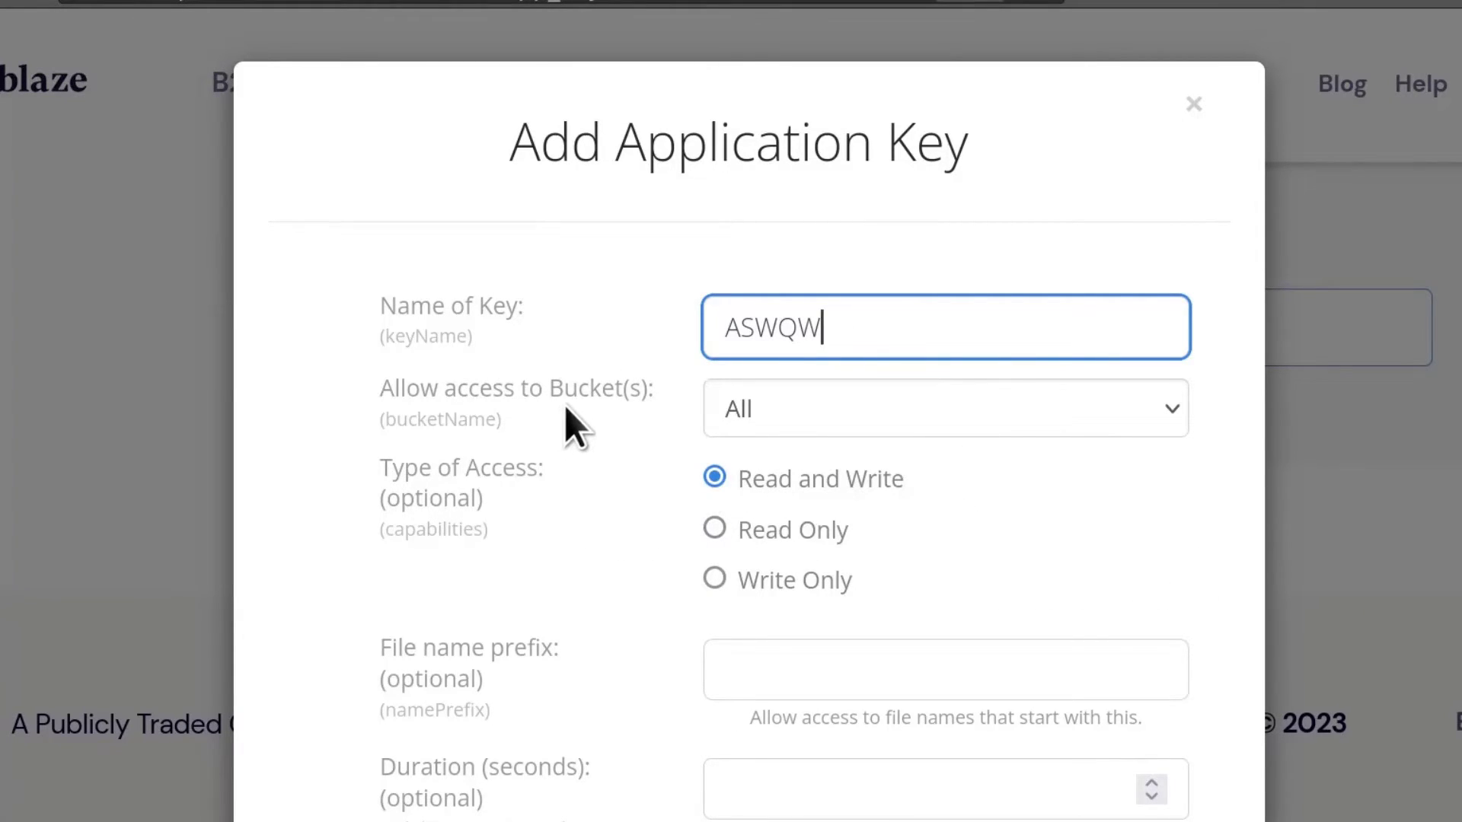
click(824, 411)
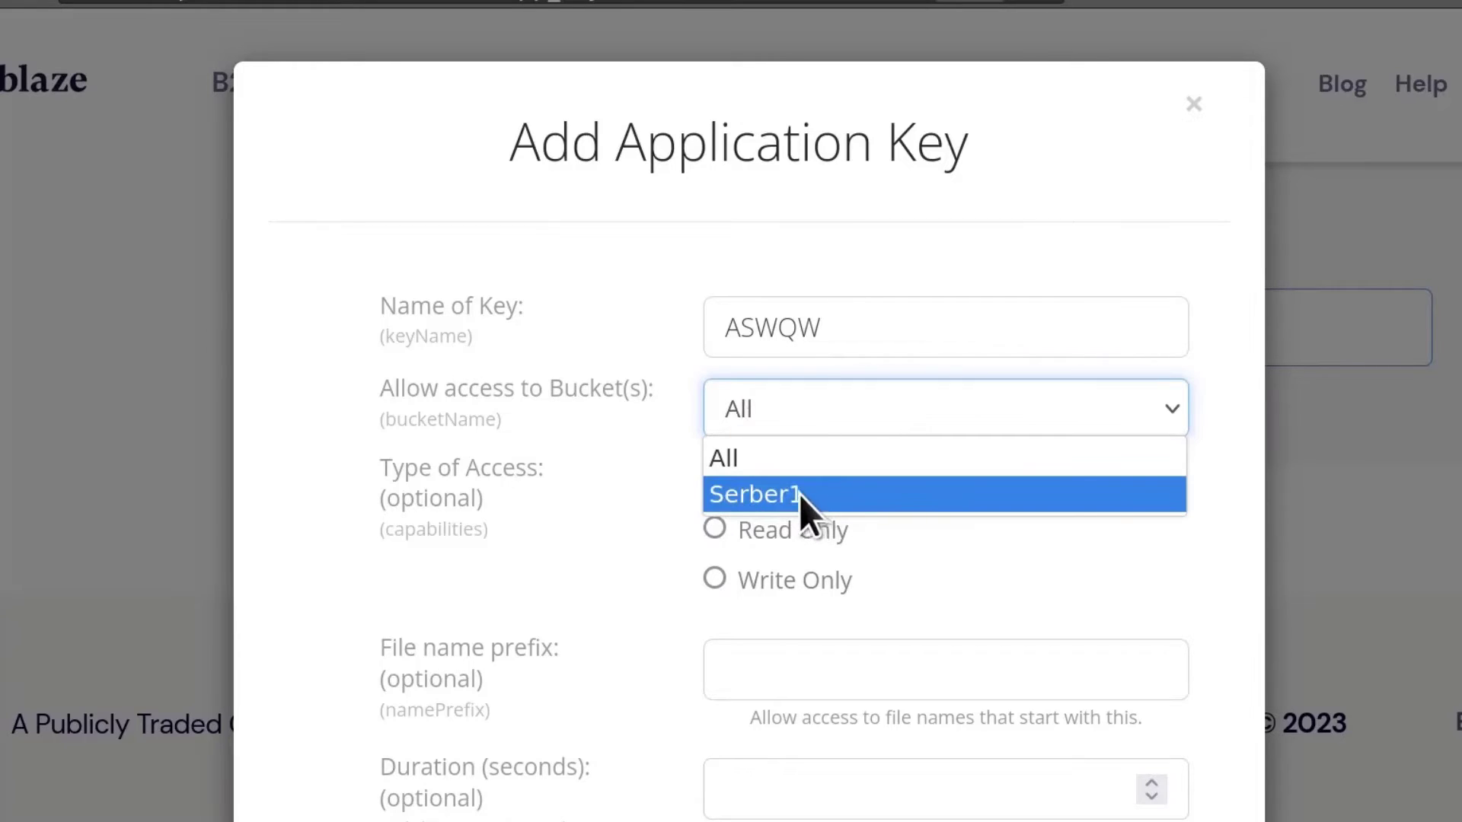
click(822, 500)
scroll(920, 643, down, 5)
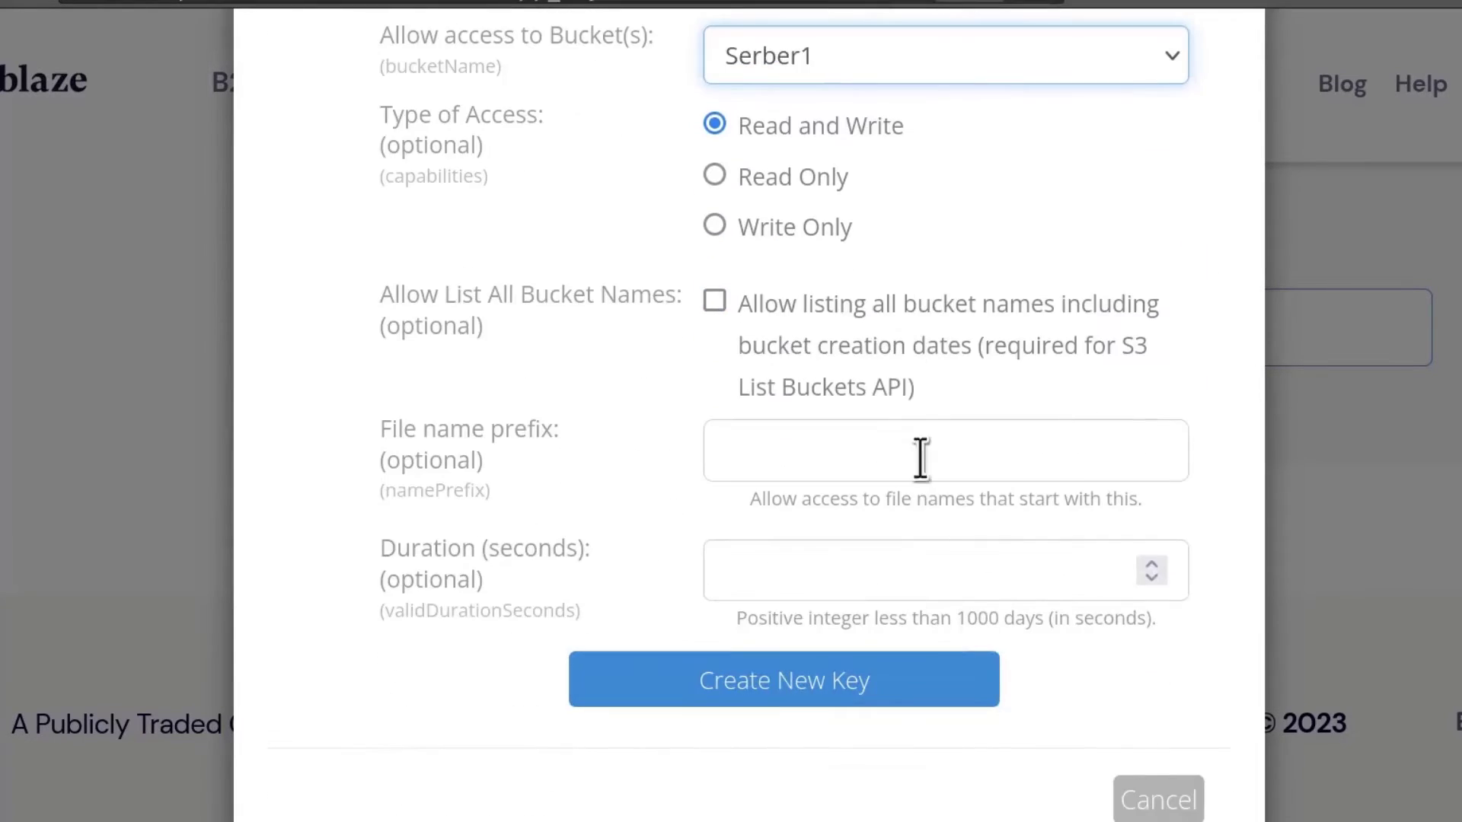
scroll(760, 633, up, 5)
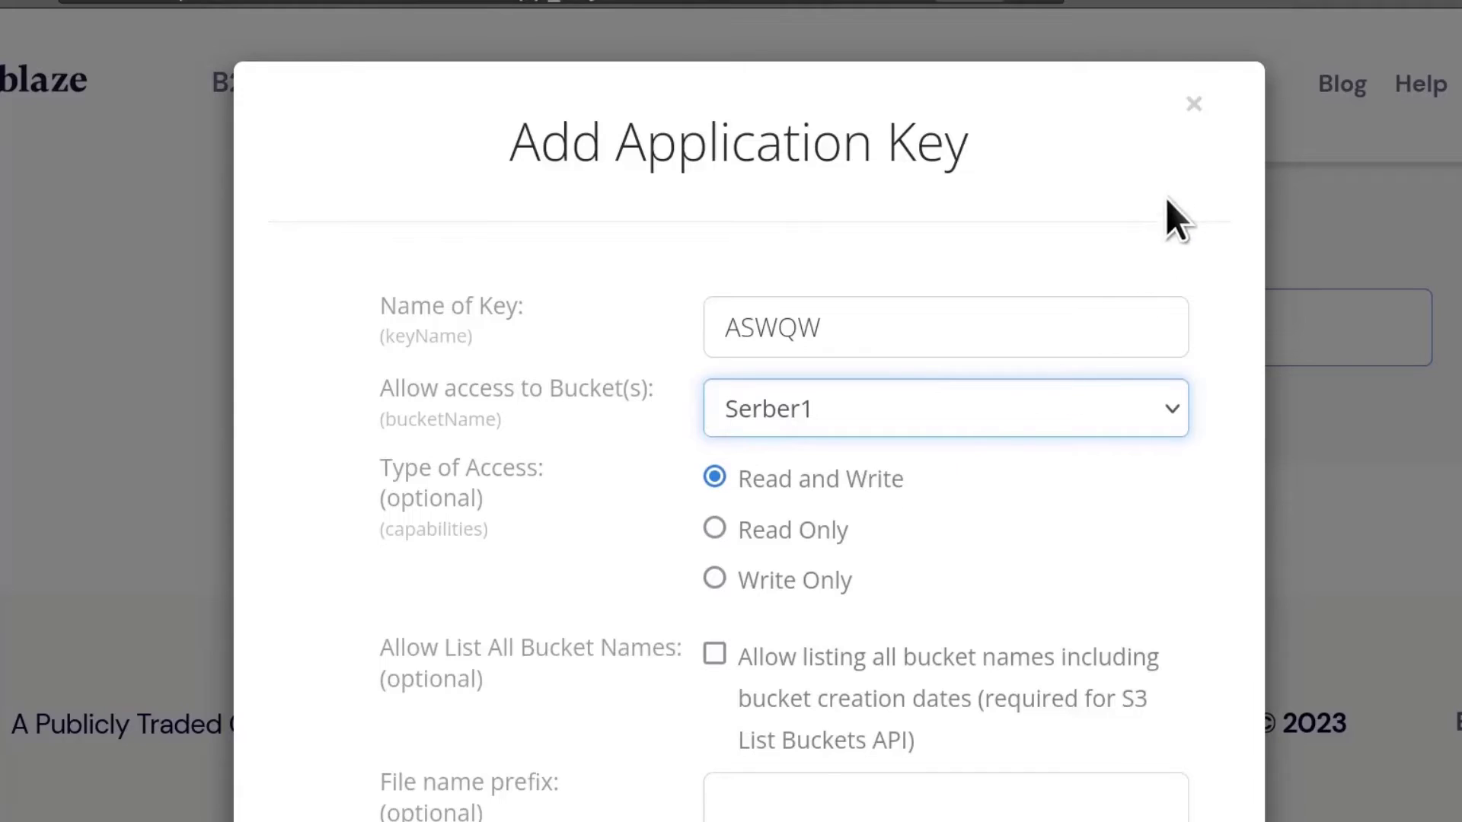
click(1190, 108)
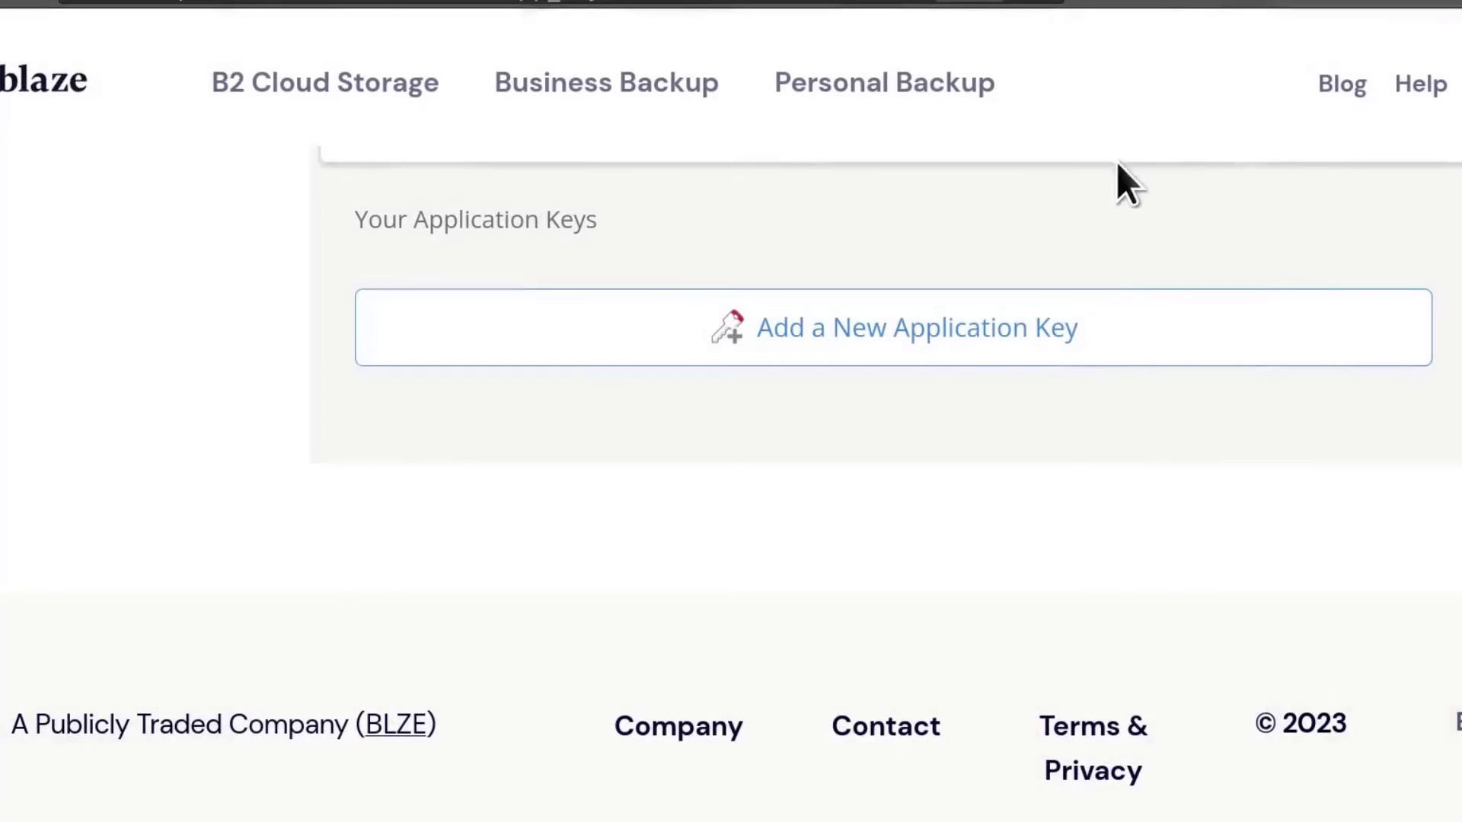
scroll(838, 634, up, 5)
scroll(837, 634, up, 5)
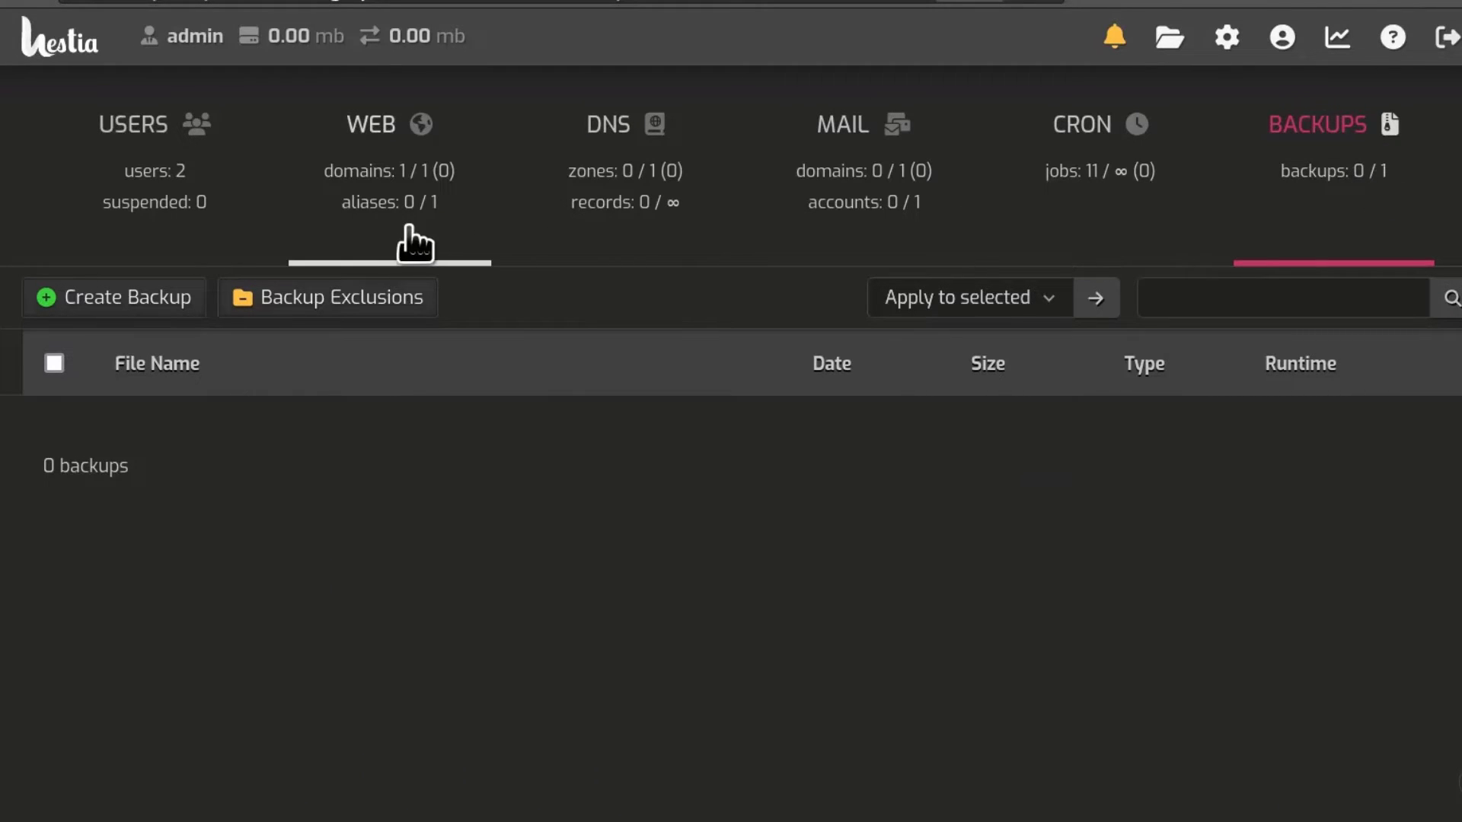
Step: Open the 'default' hosting package for editing from the Packages list
click(155, 133)
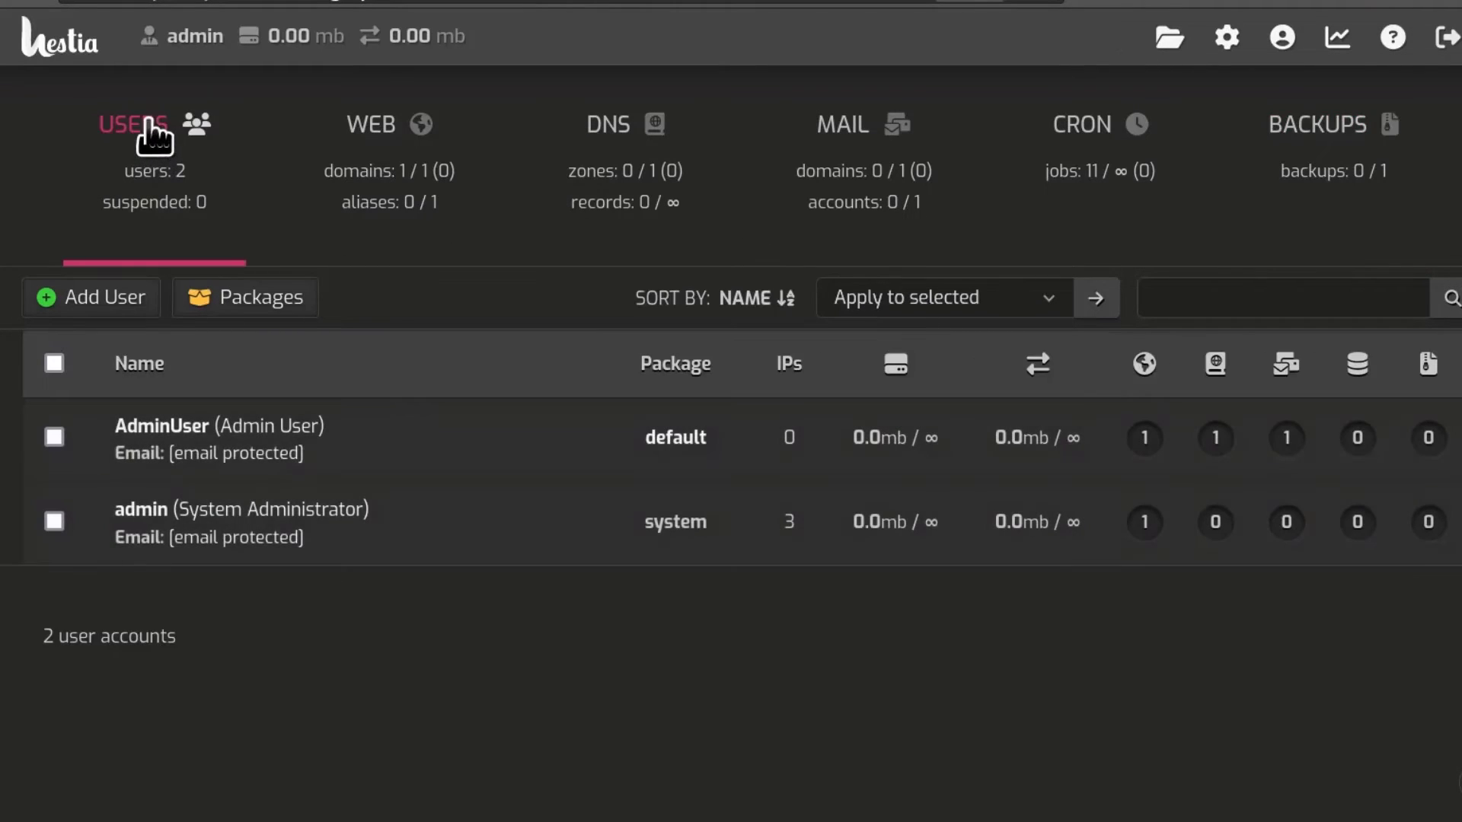
click(259, 308)
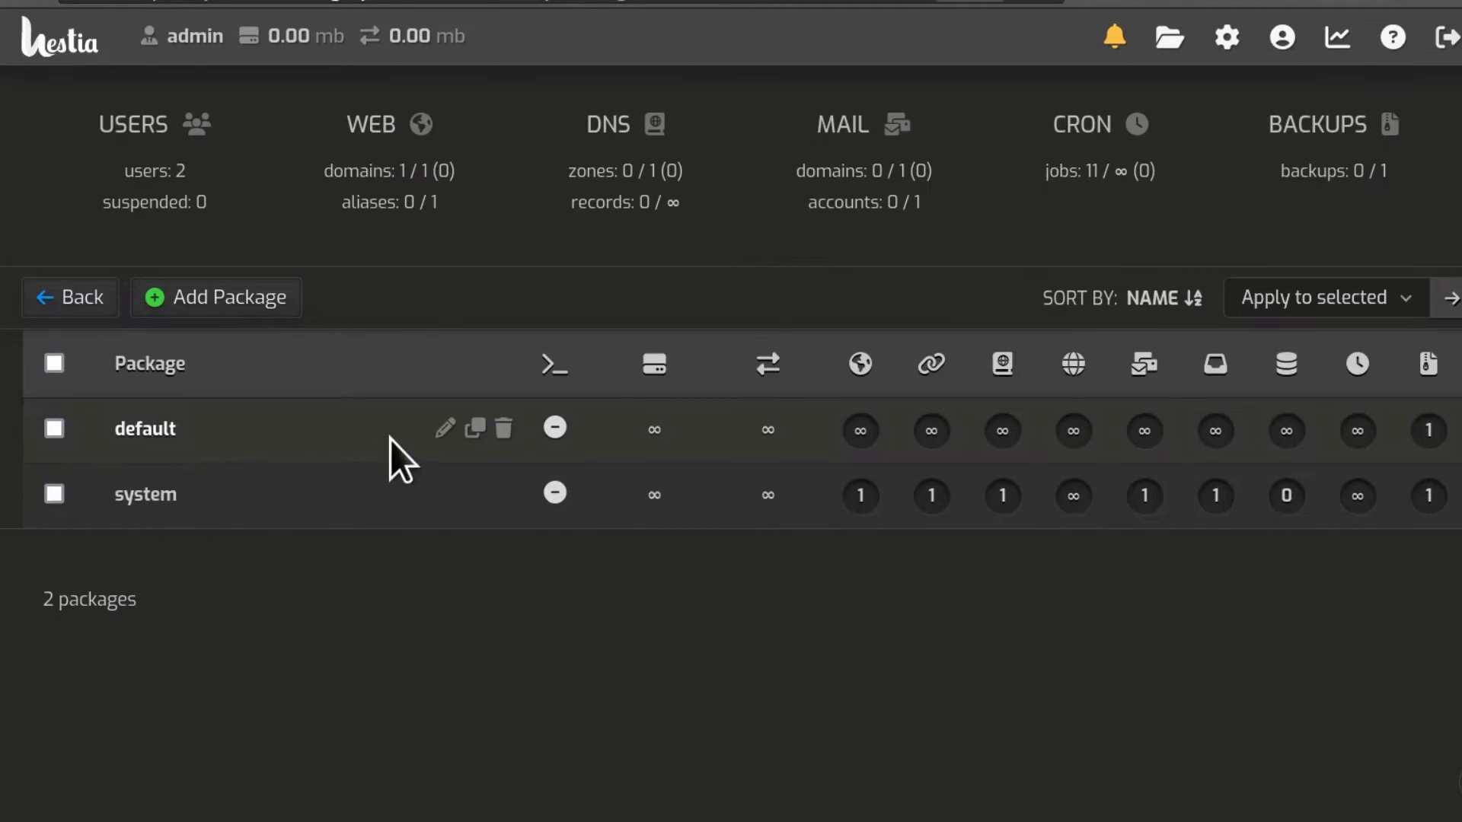
click(446, 430)
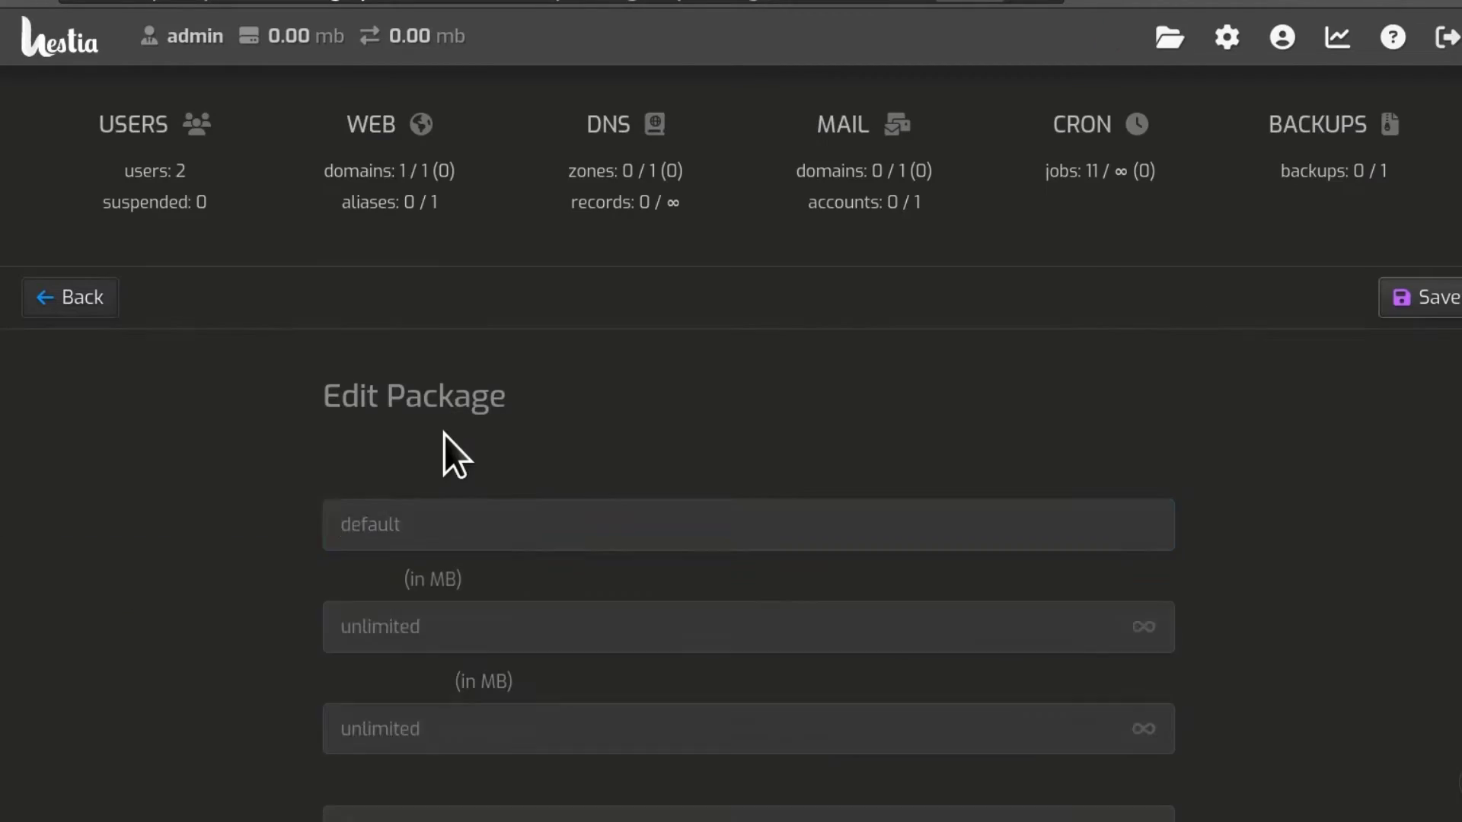
scroll(1250, 483, down, 6)
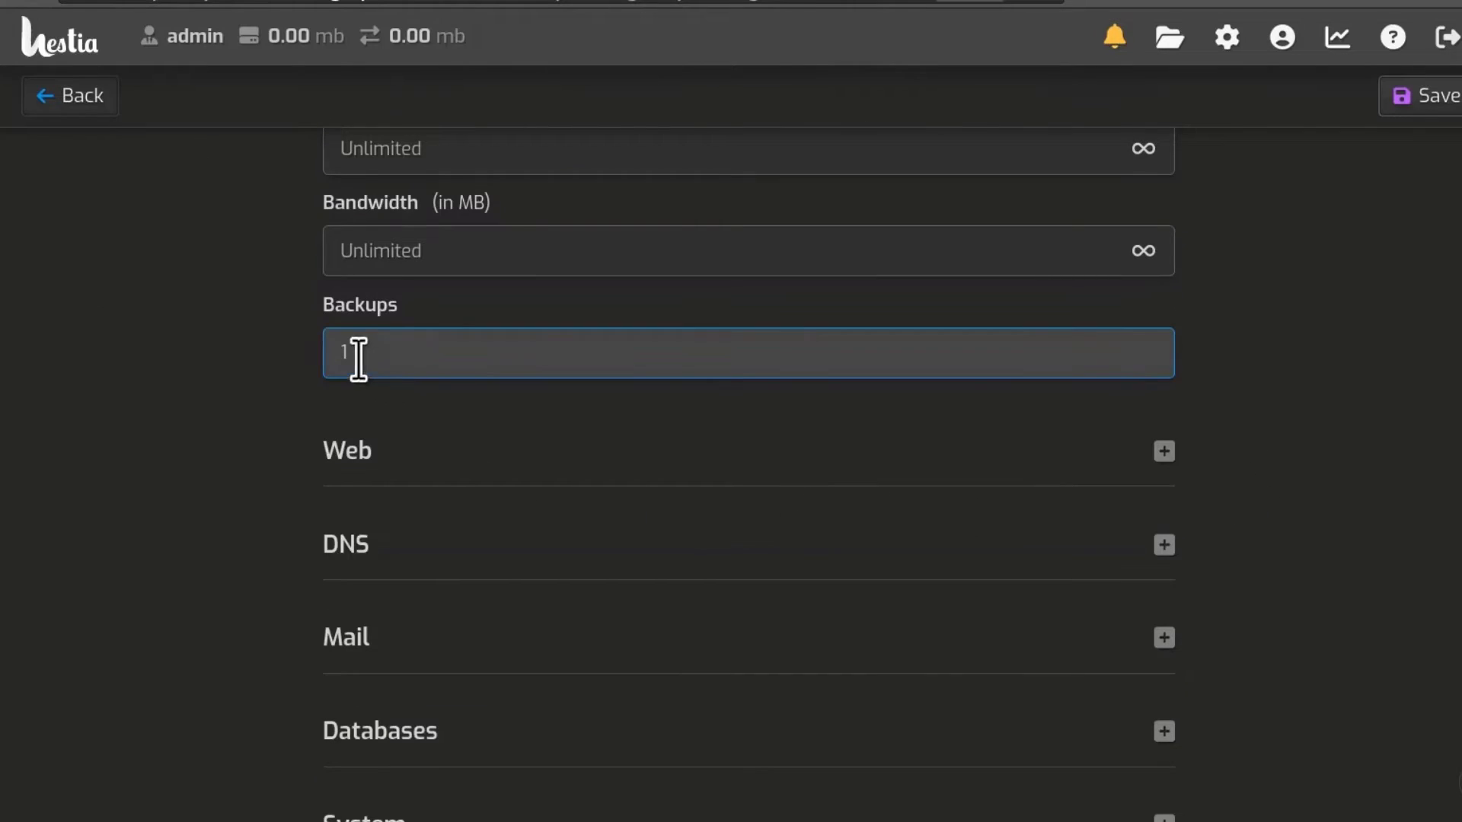
Step: Change the default package's Backups limit to 3 and save it
click(379, 350)
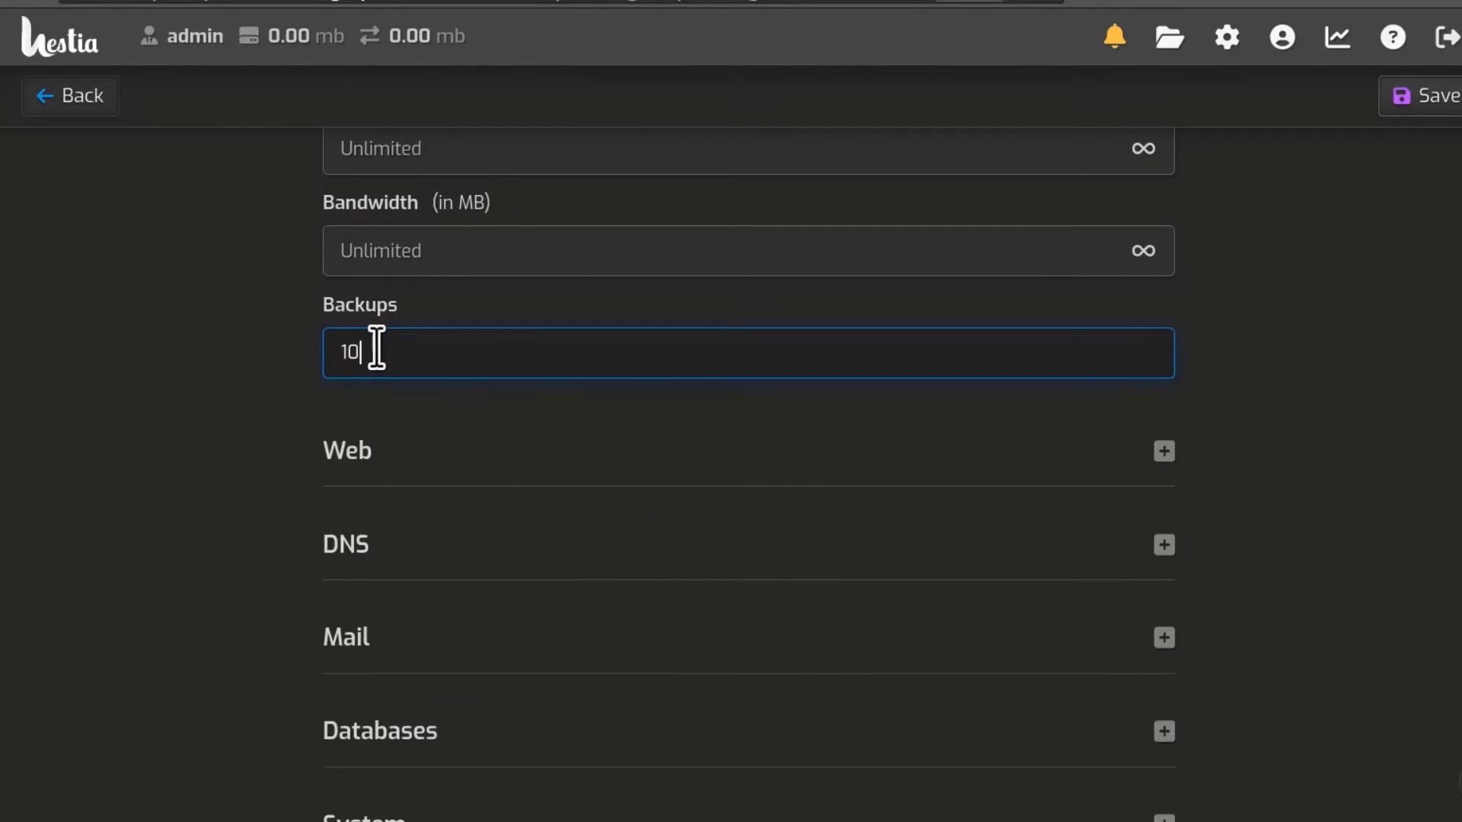
click(1432, 445)
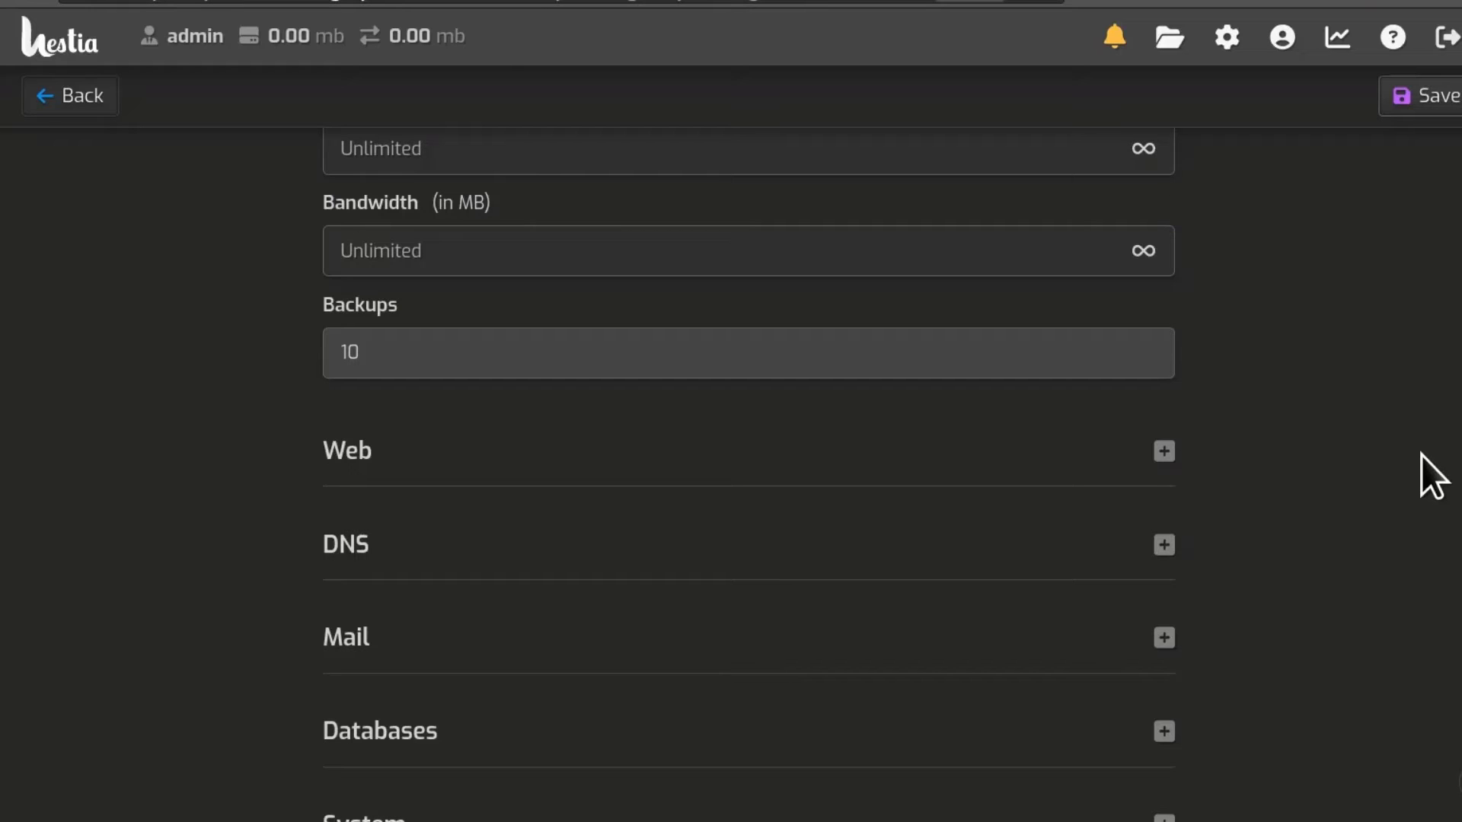
scroll(1368, 458, up, 5)
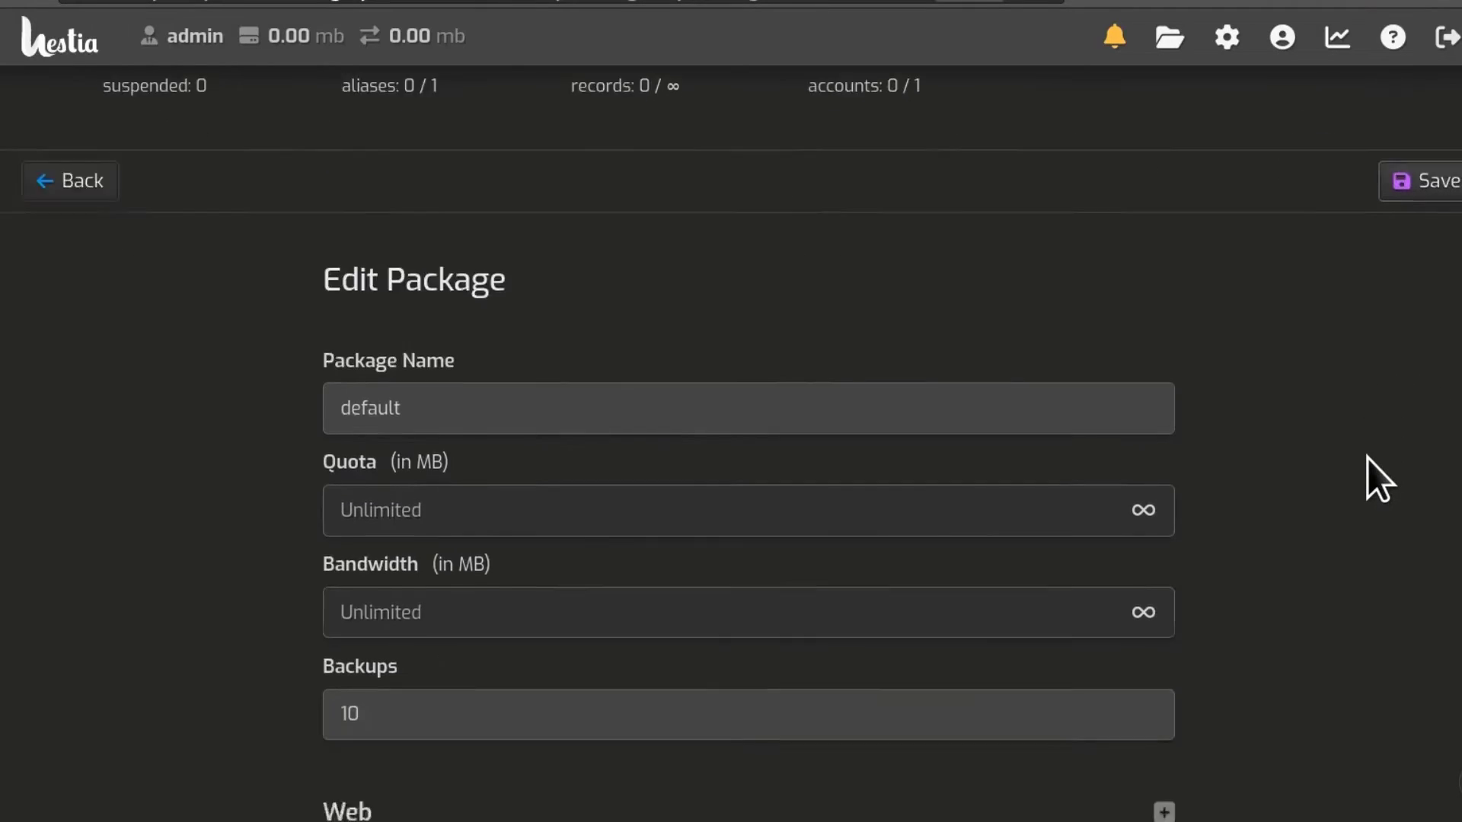
scroll(1368, 458, down, 5)
click(347, 364)
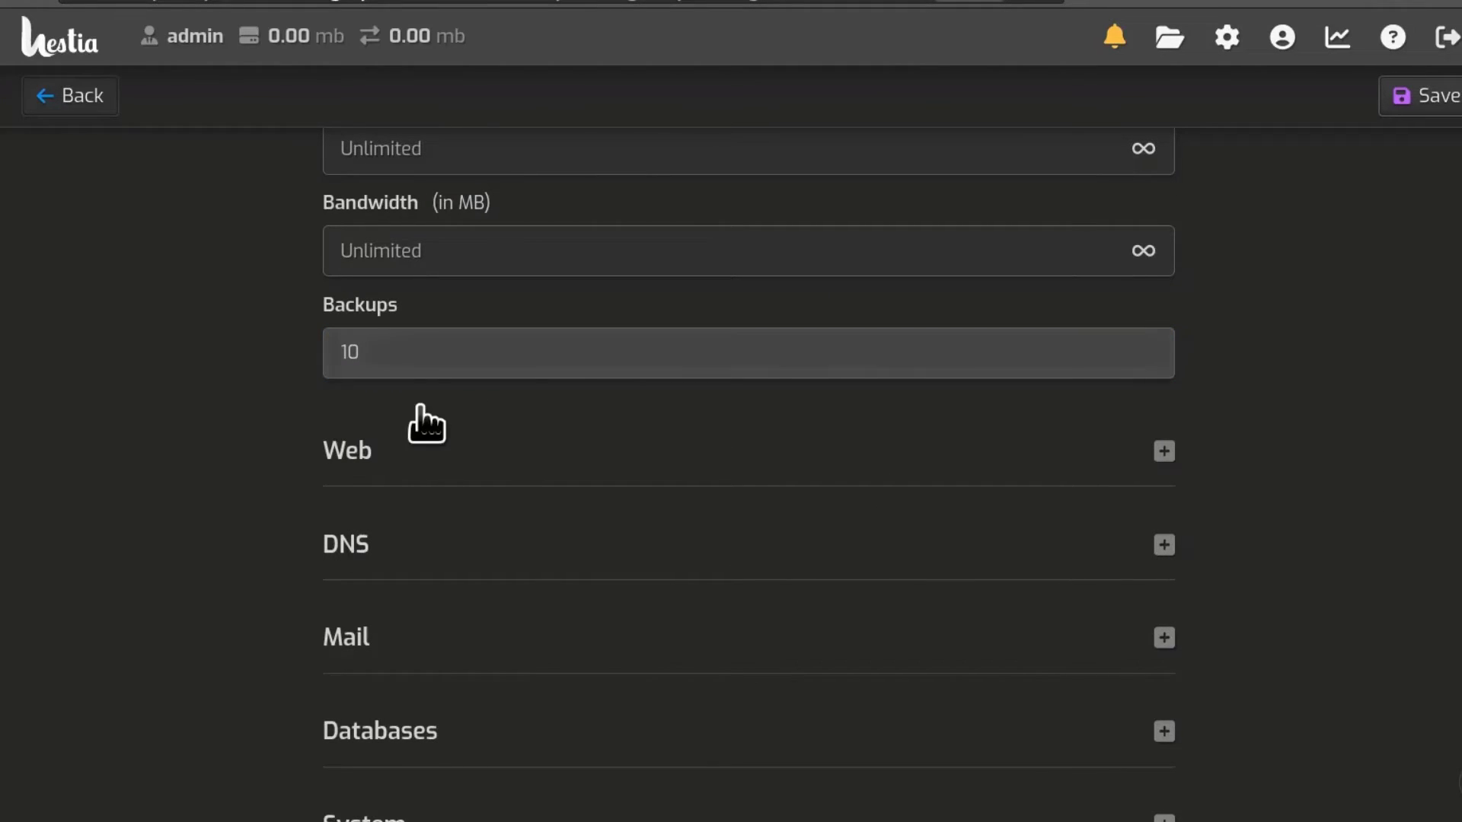
click(370, 357)
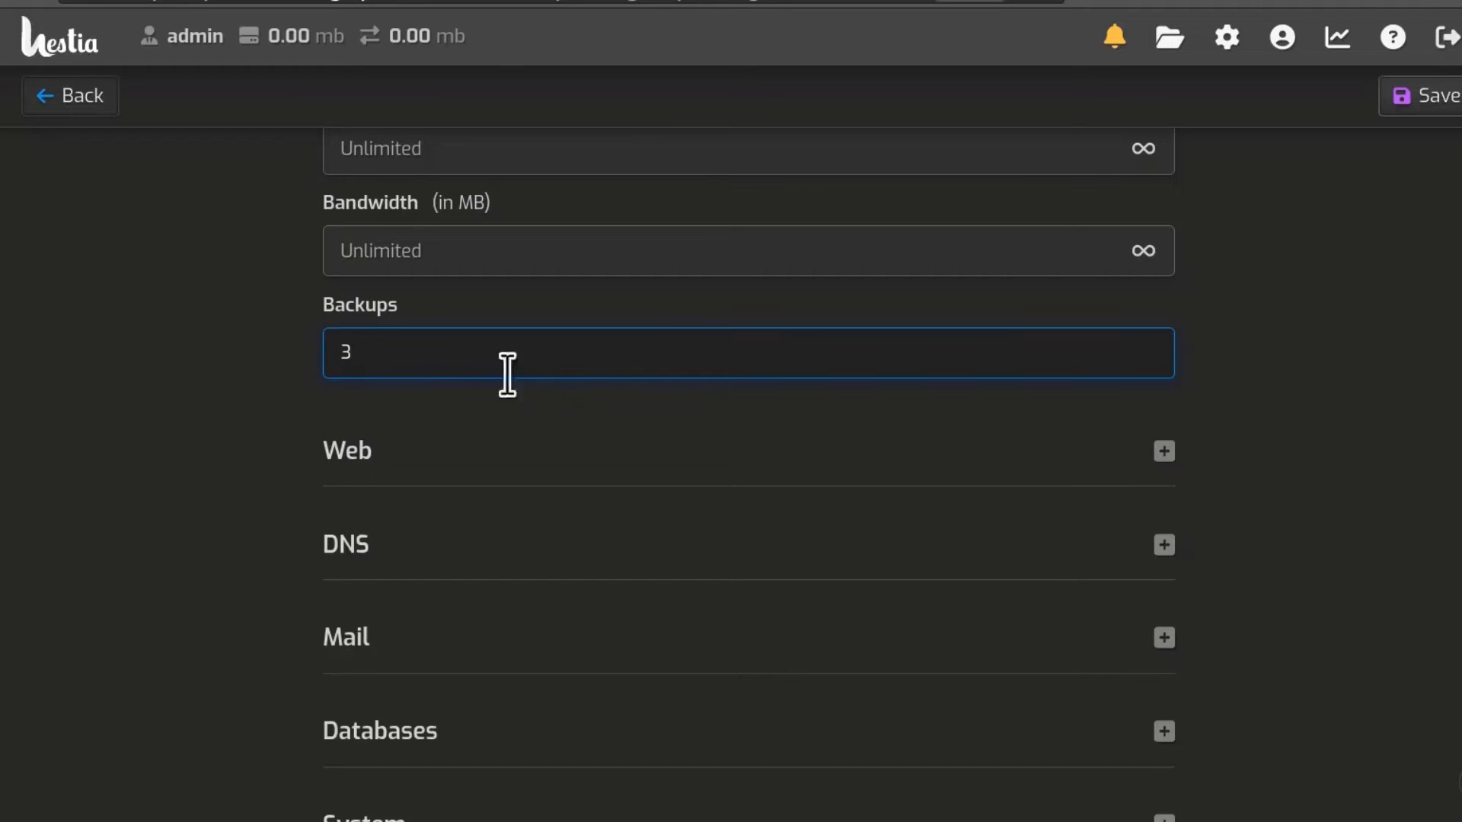
click(1433, 103)
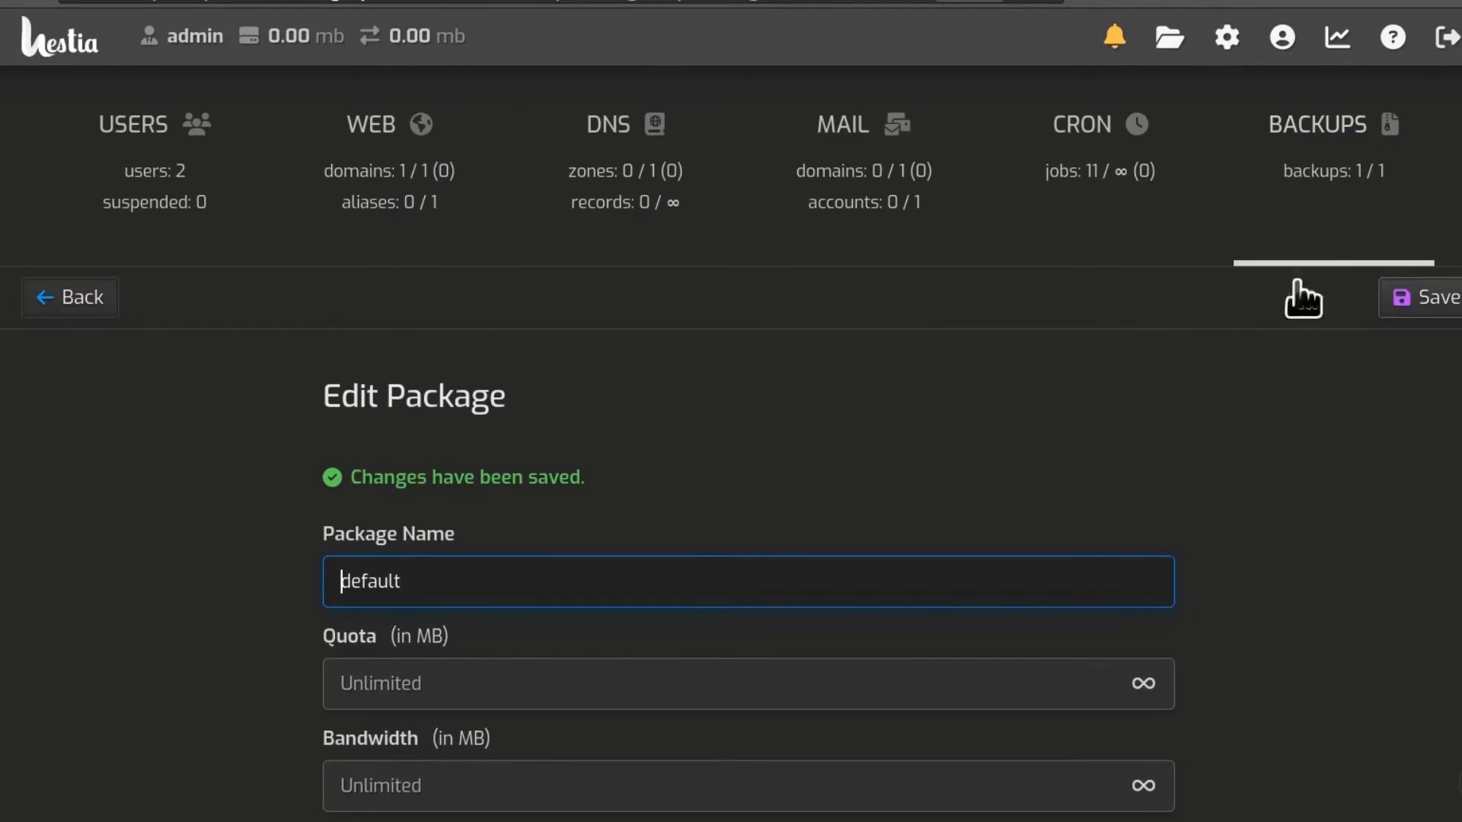
Step: Log in as AdminUser from the Users list and check its BACKUPS 0 / 3 counter
click(160, 128)
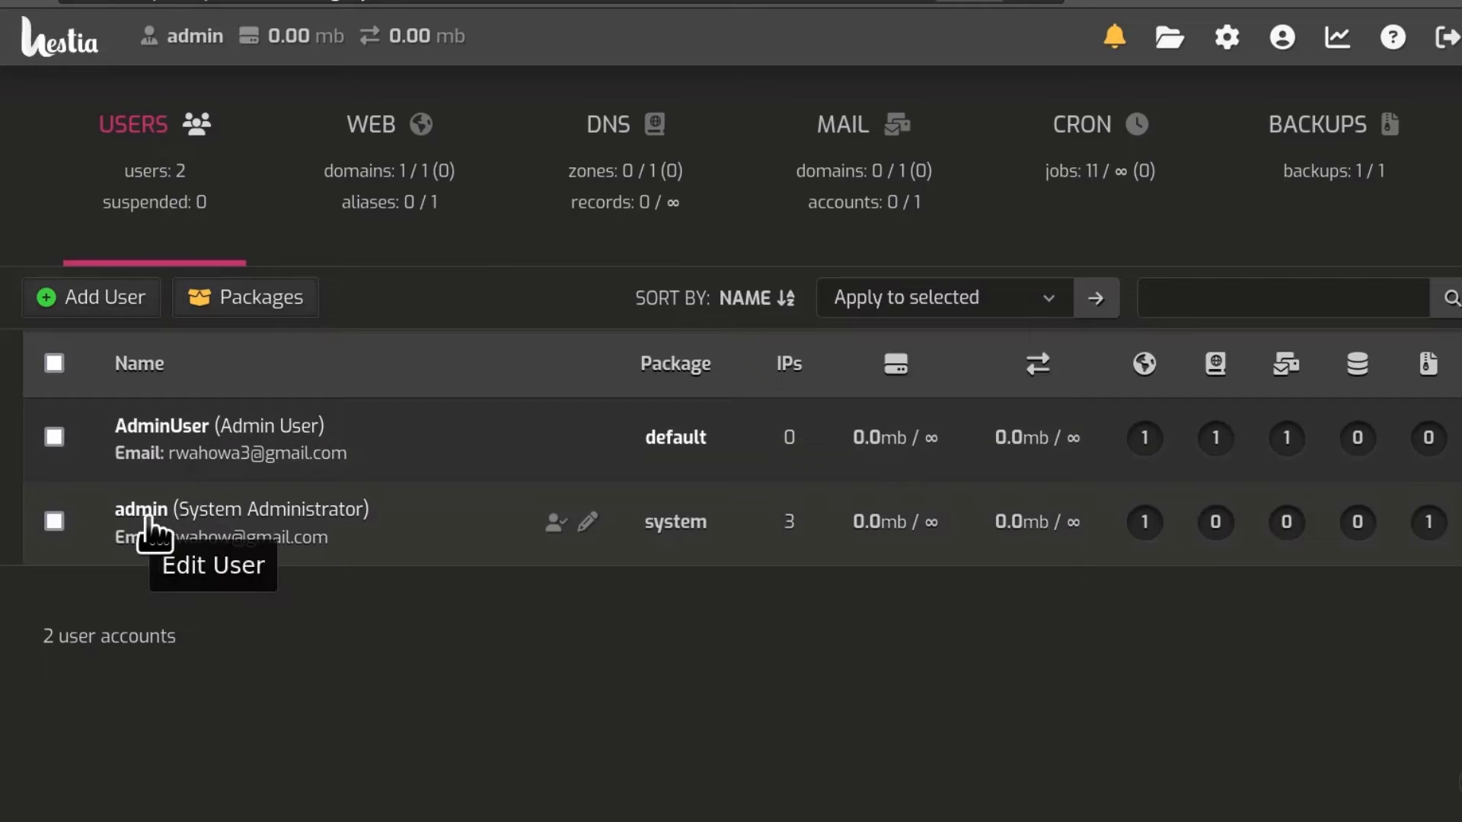
click(158, 438)
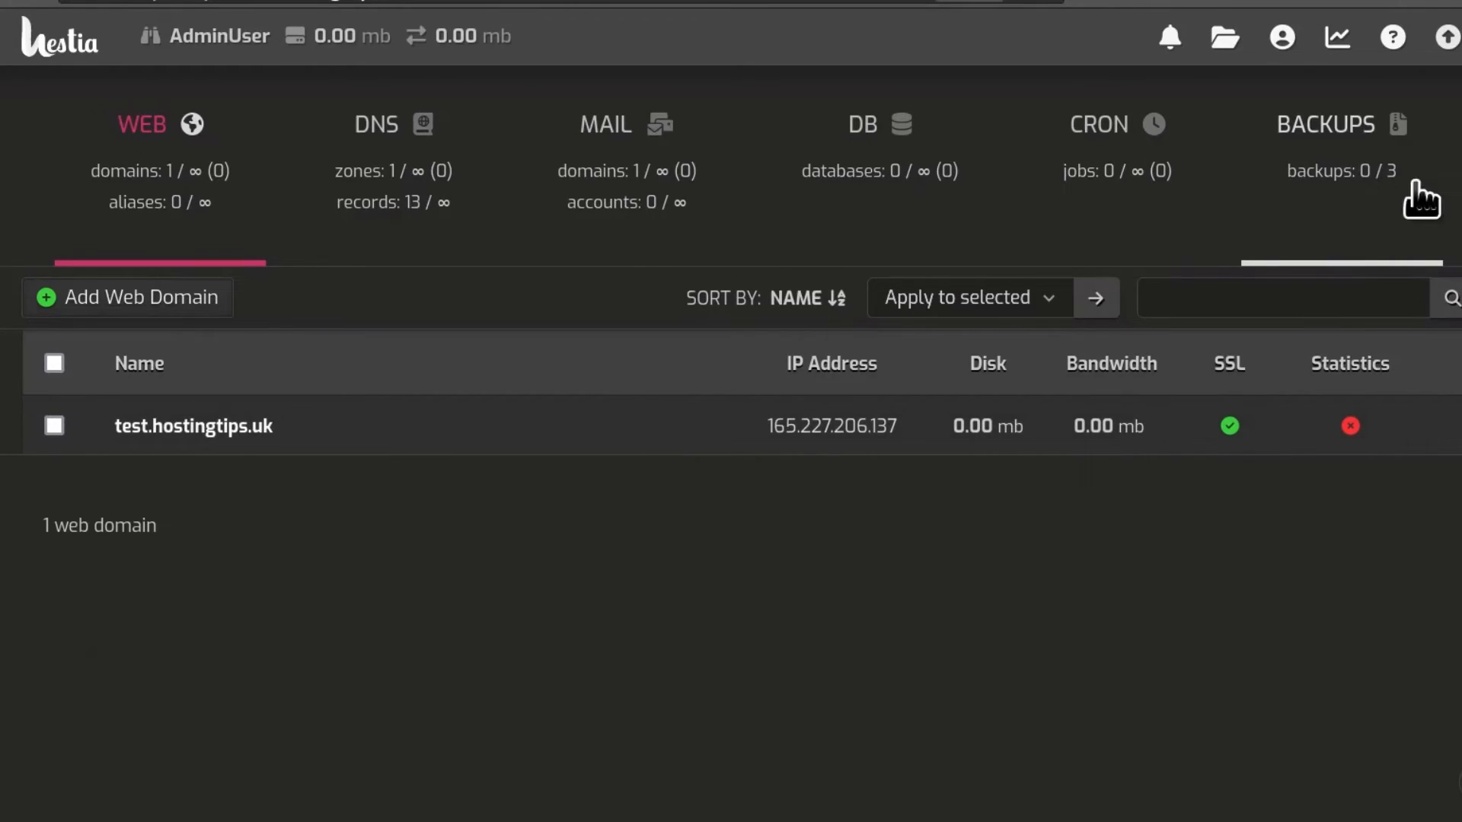
mouse_move(1380, 176)
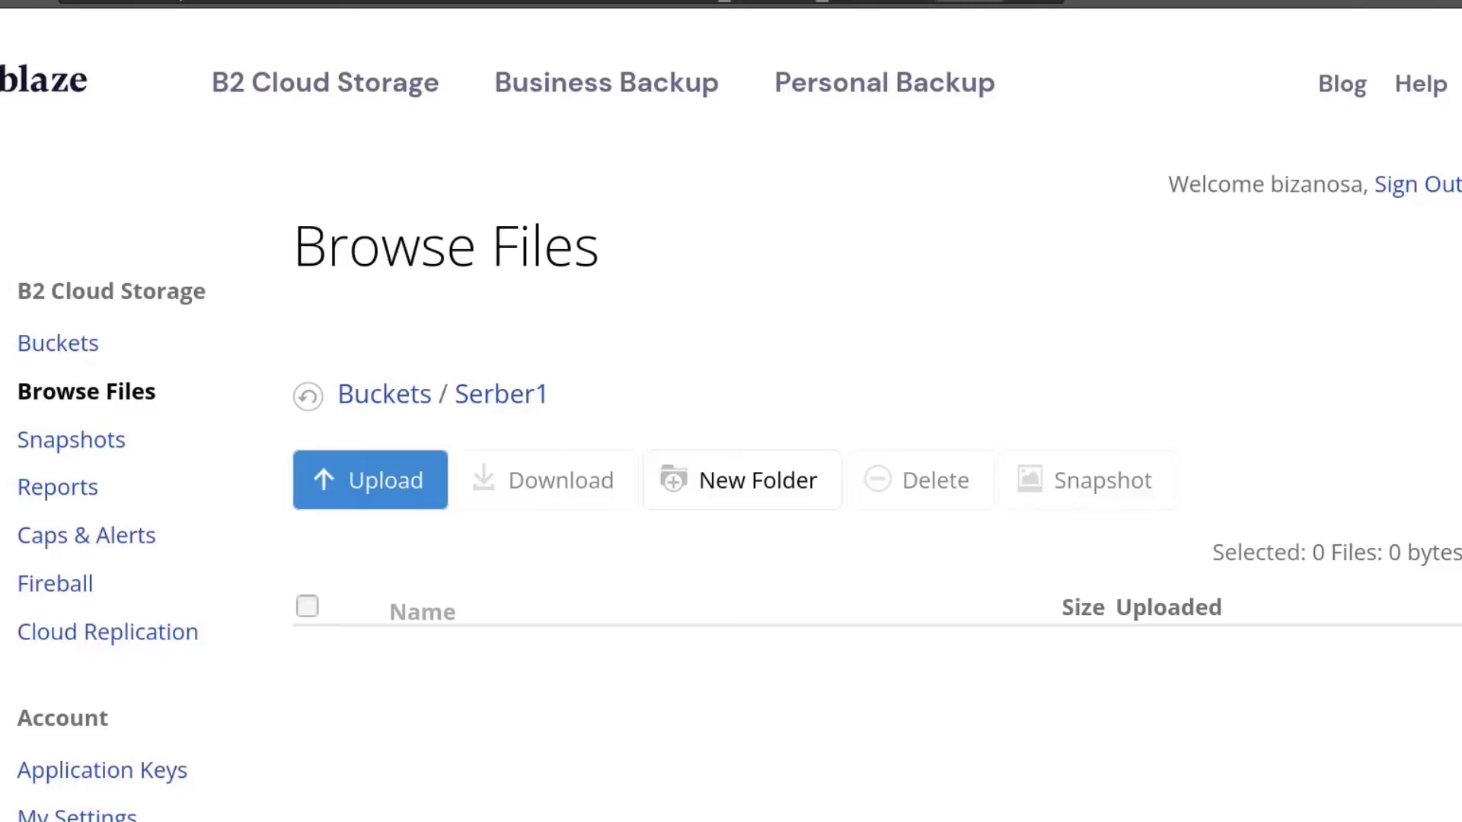
scroll(845, 312, down, 5)
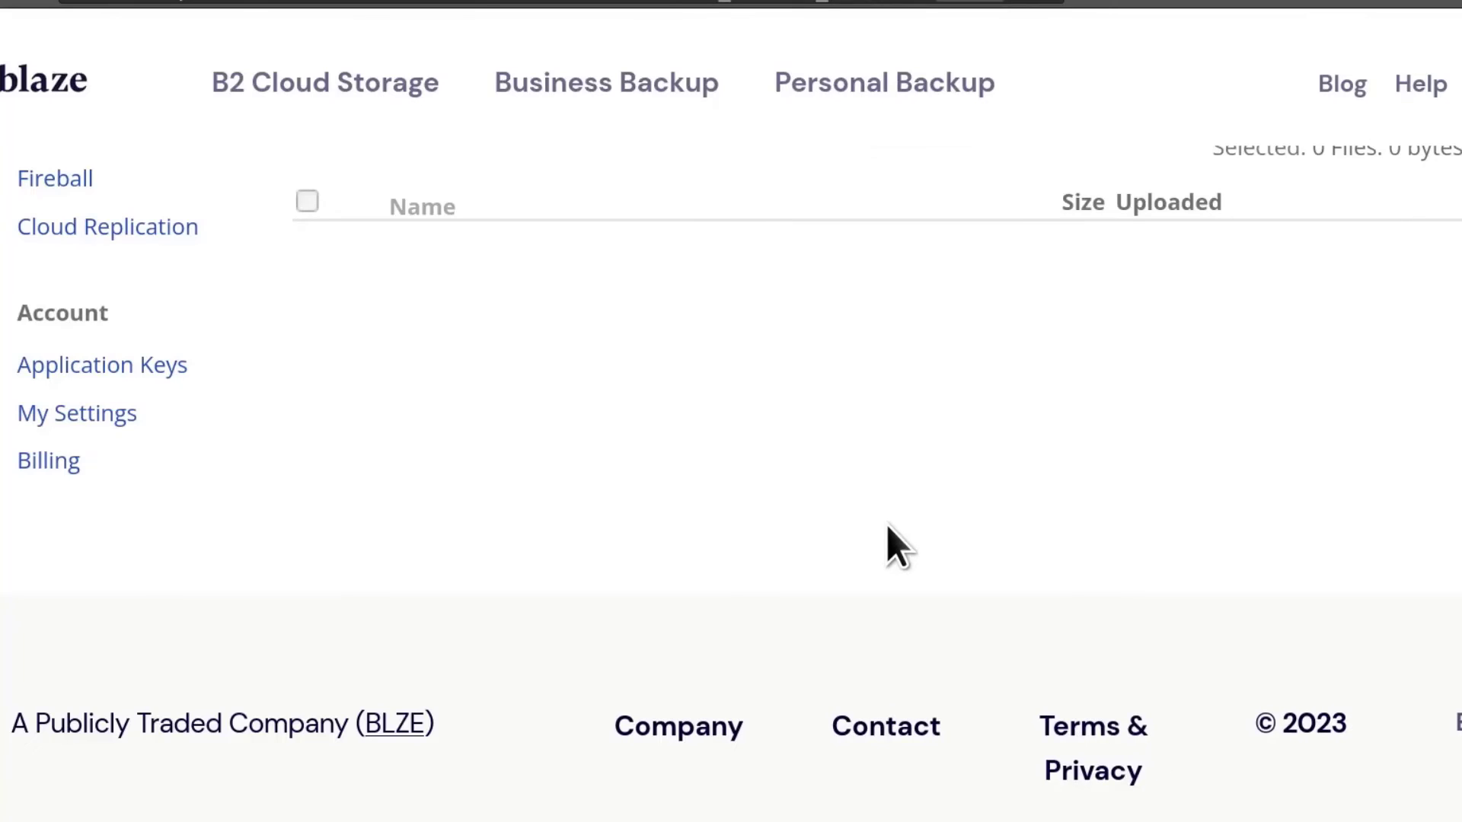
scroll(888, 523, up, 5)
scroll(888, 522, down, 4)
scroll(889, 522, up, 3)
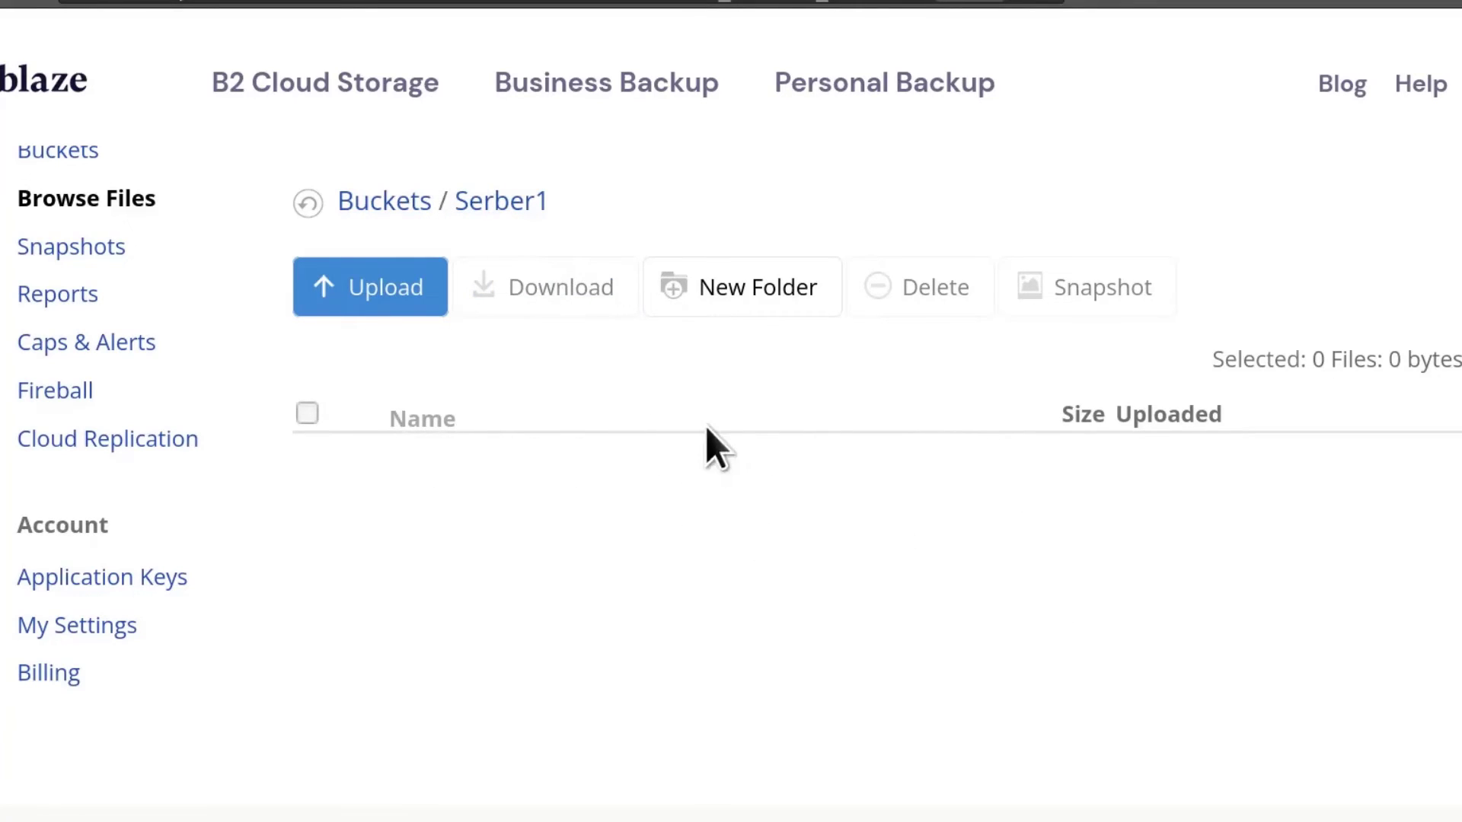
scroll(560, 637, down, 3)
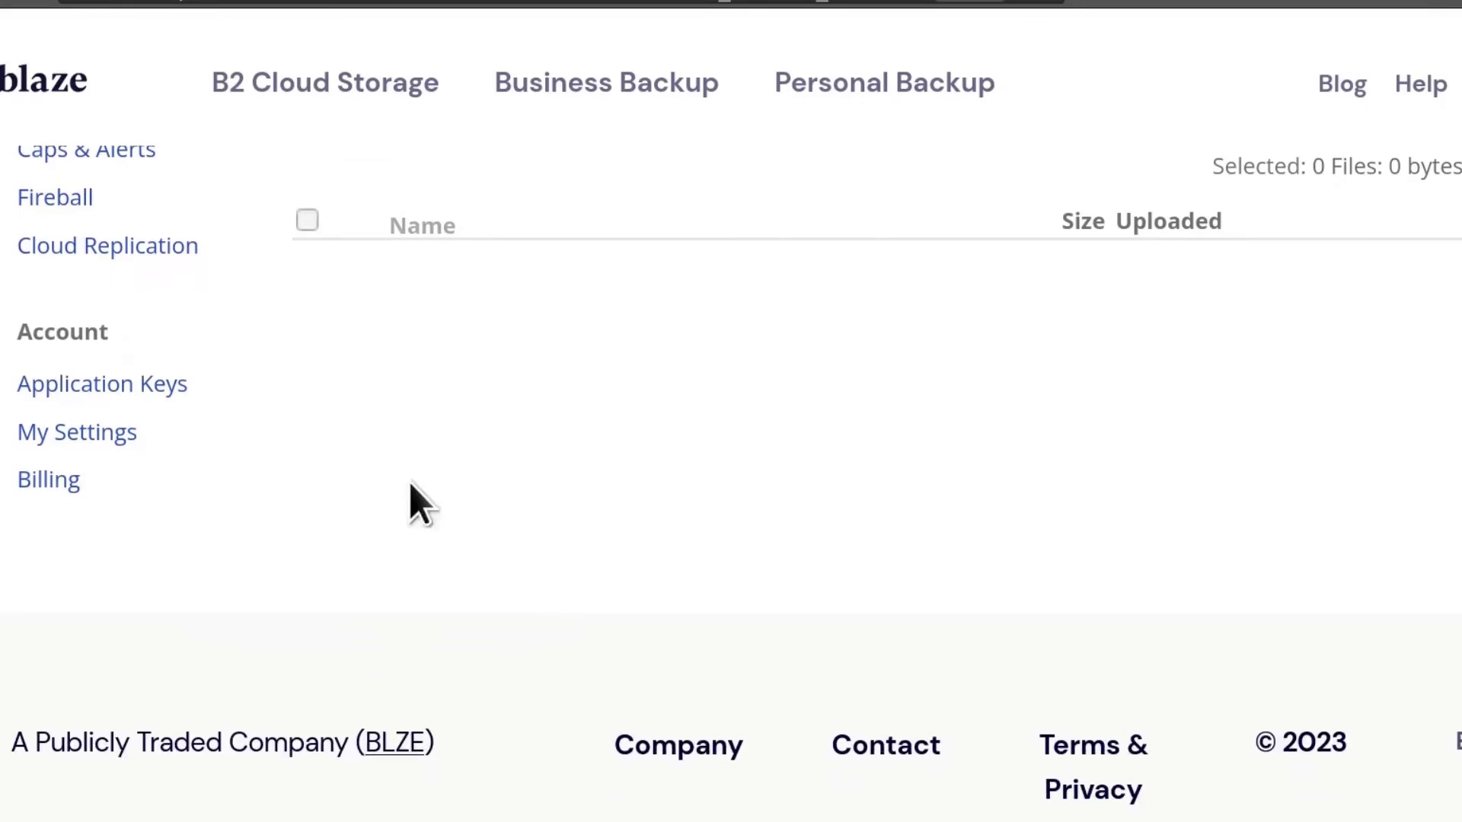
scroll(575, 576, up, 3)
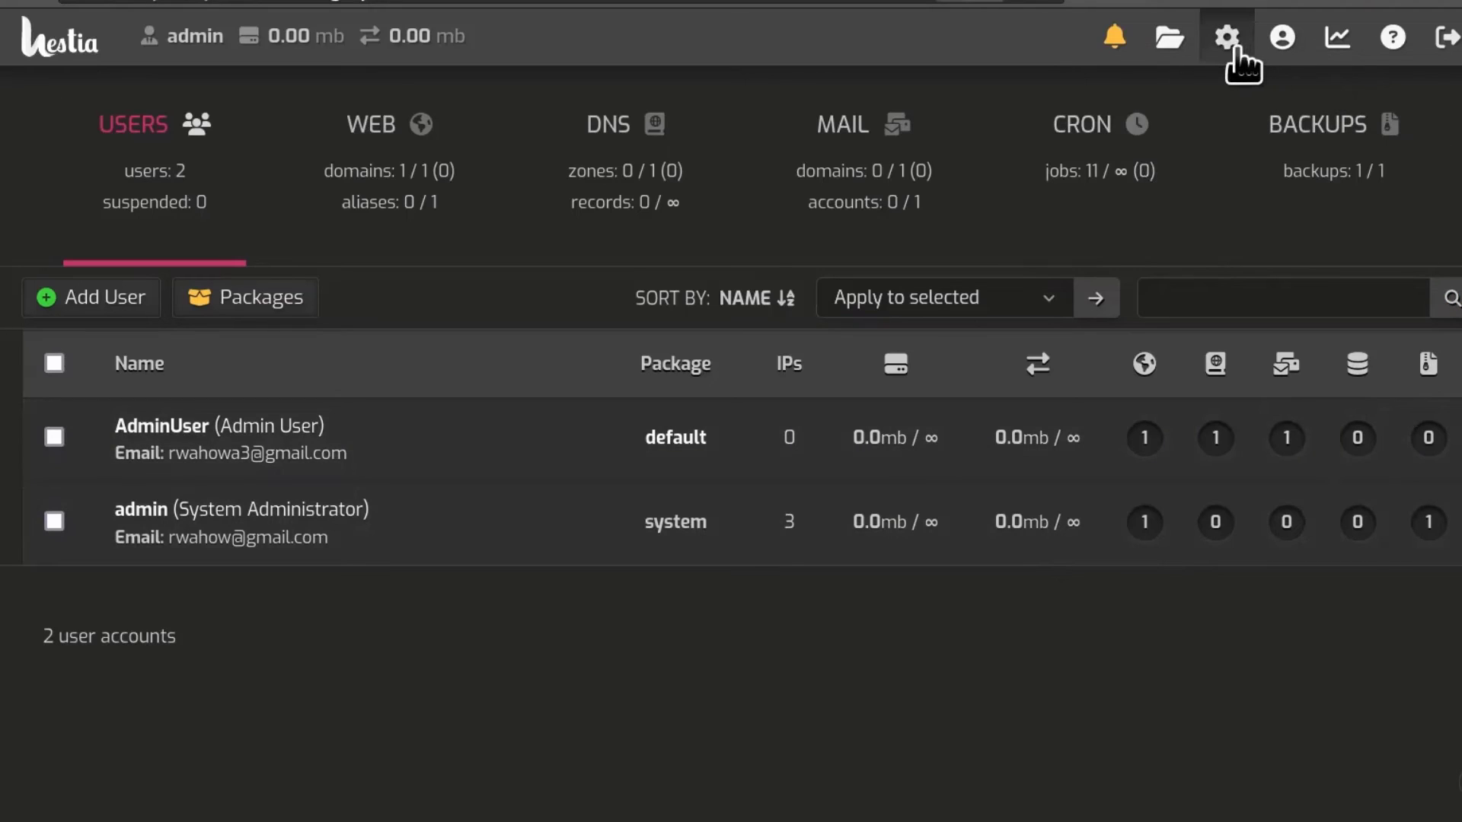
Step: Open the server configuration and expand its Backups section
click(1235, 47)
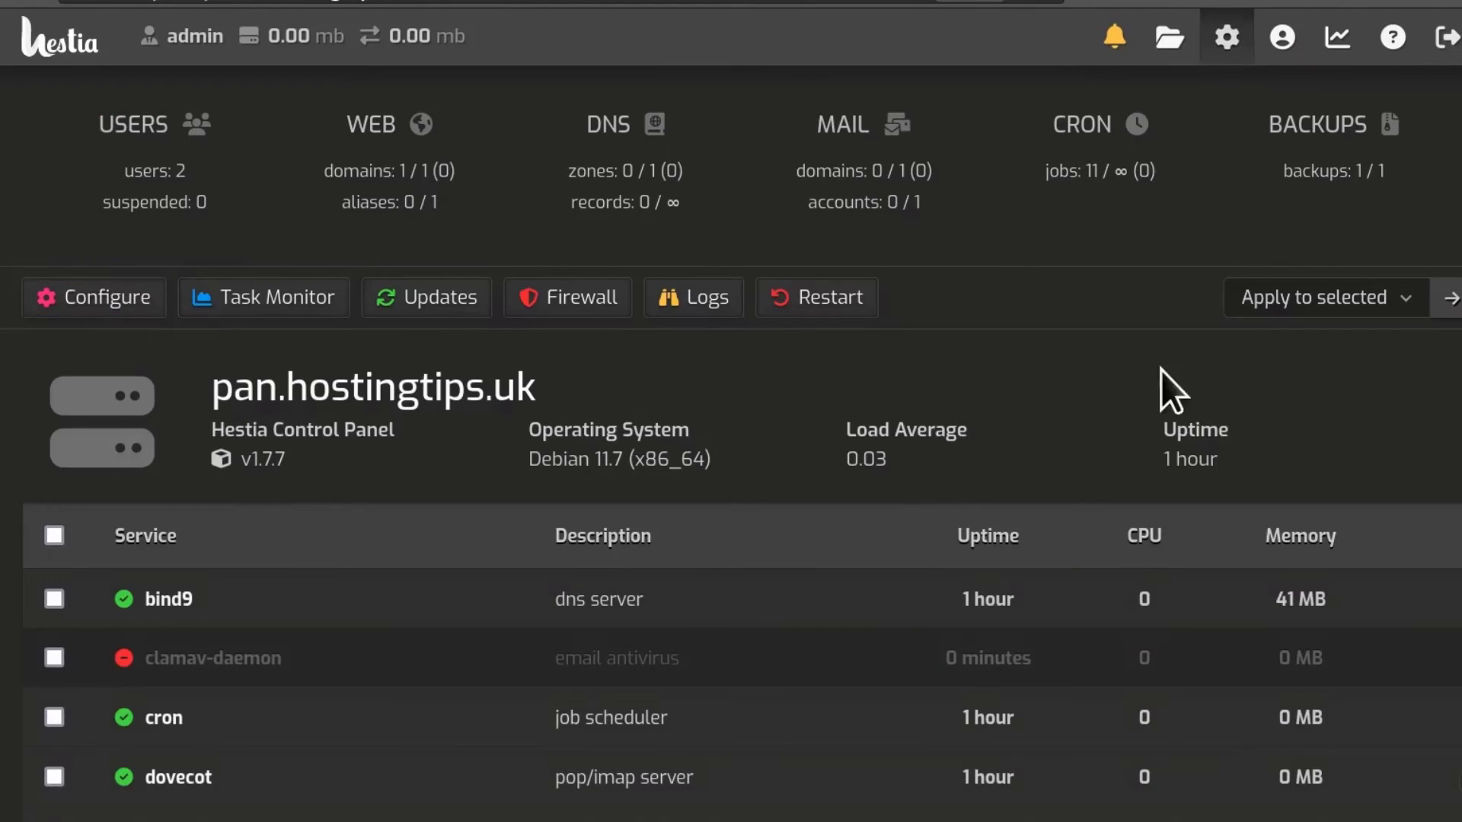
scroll(1191, 440, down, 3)
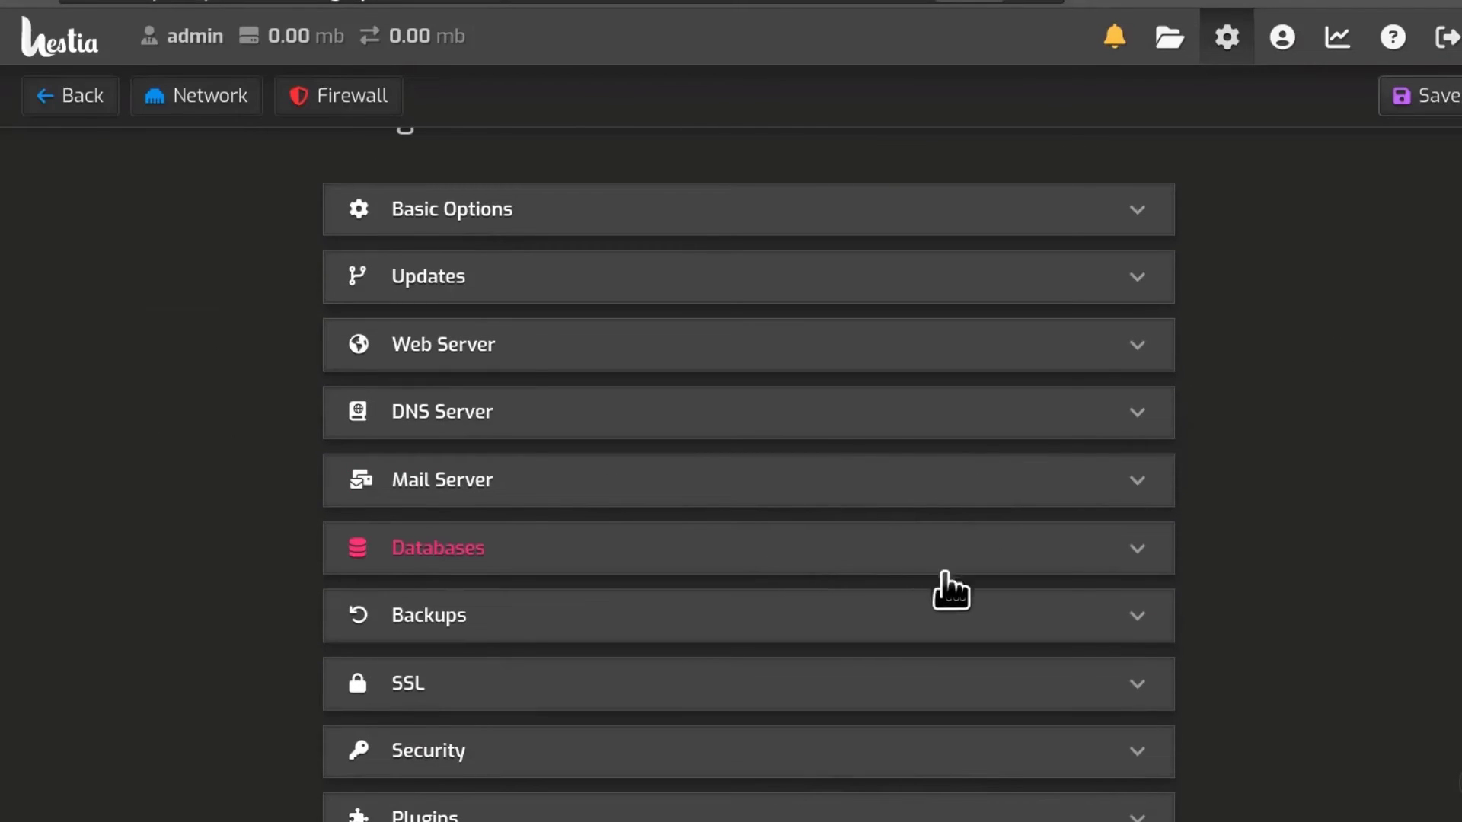
click(1165, 618)
scroll(1358, 503, down, 5)
Step: Keep local backup at Yes, check the remote bucket name and application key, then return to Backblaze
click(1047, 408)
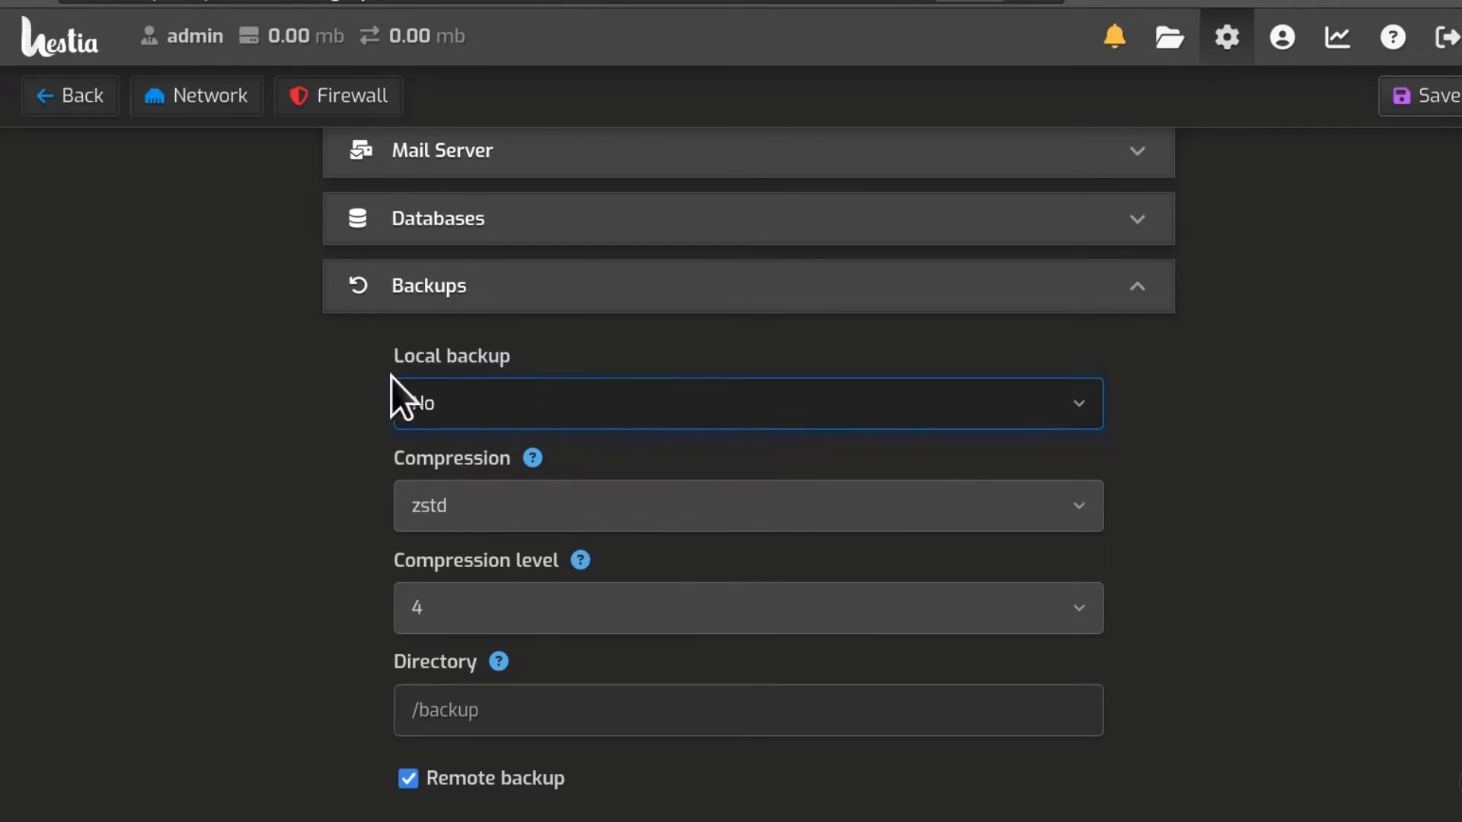
click(793, 412)
click(619, 472)
scroll(1359, 528, down, 5)
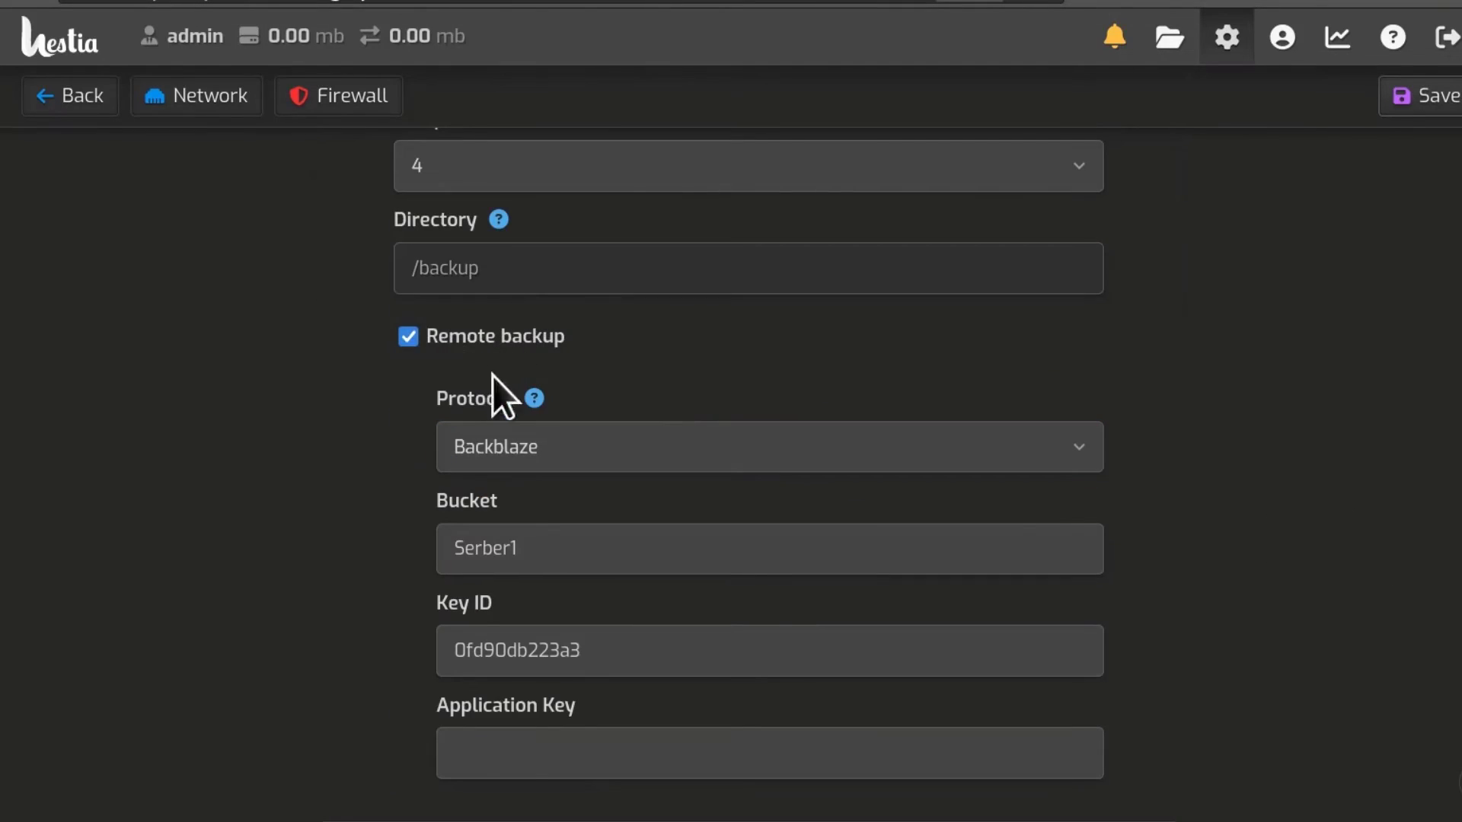
click(518, 565)
click(730, 758)
scroll(1294, 533, up, 5)
key(ctrl+Tab)
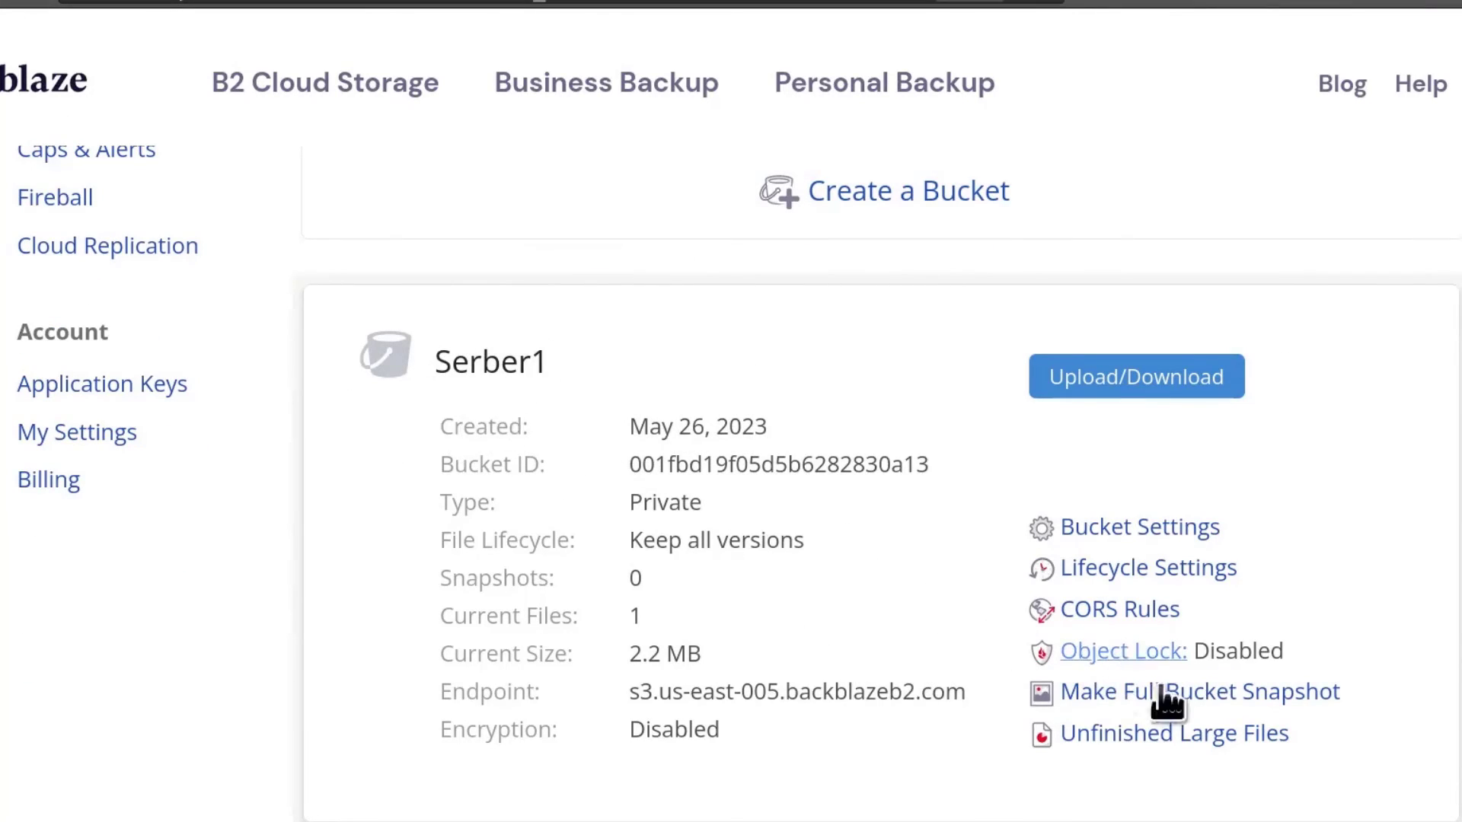
Step: Try deleting the Serber1 bucket from Bucket Settings and dismiss the 'delete files first' warning
click(1126, 526)
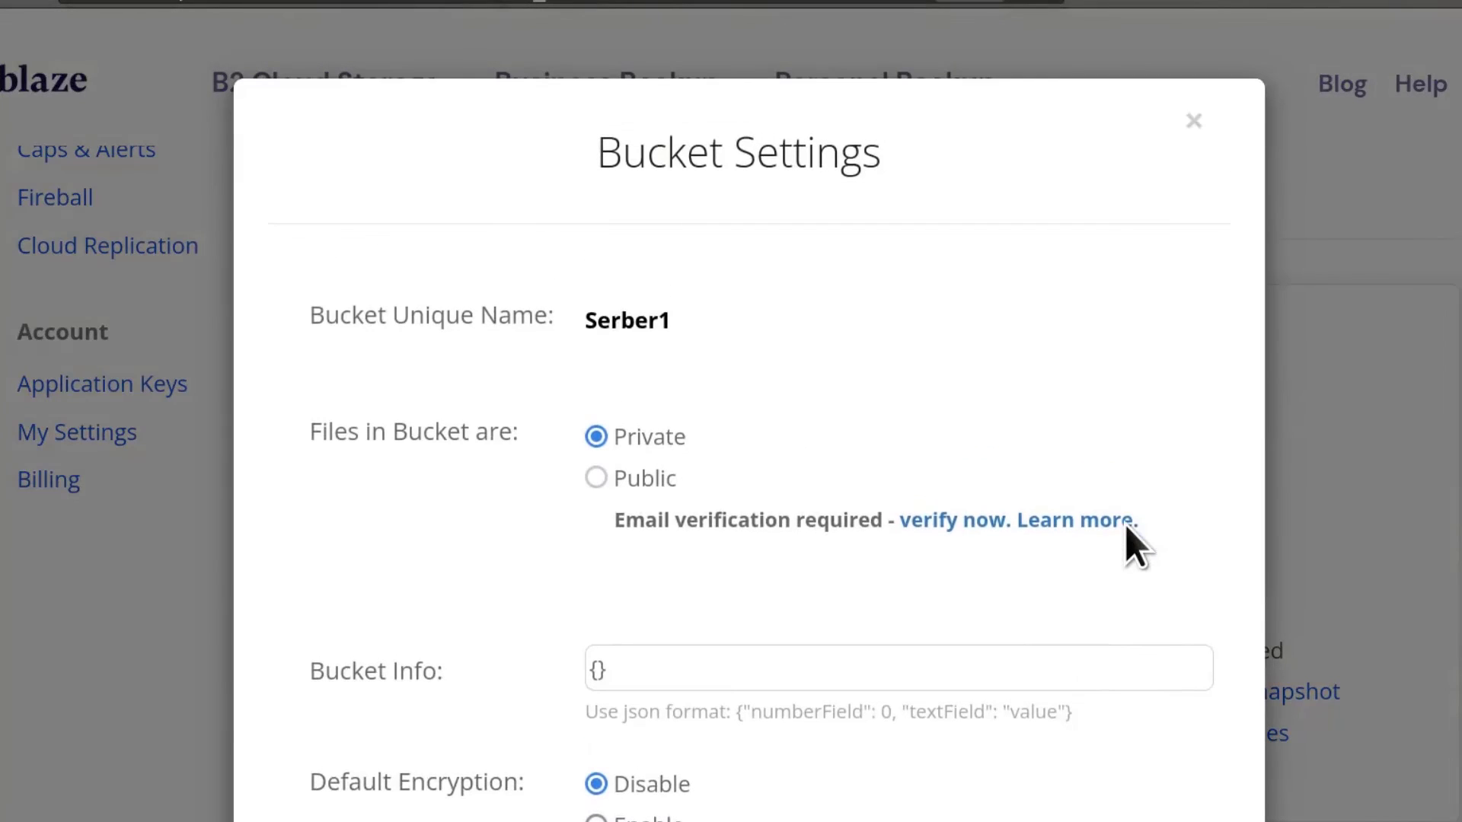
scroll(936, 480, down, 5)
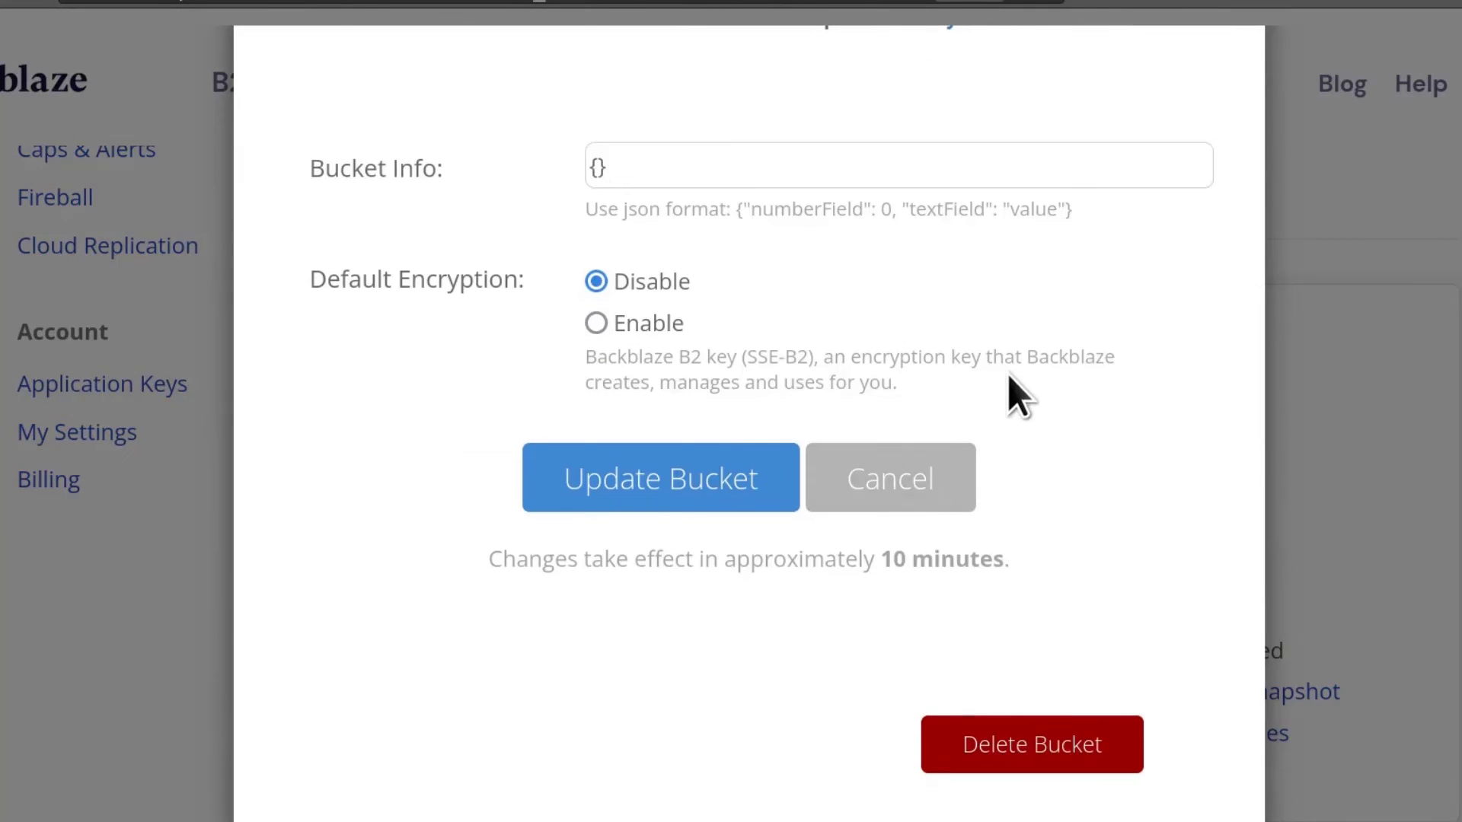
click(1017, 742)
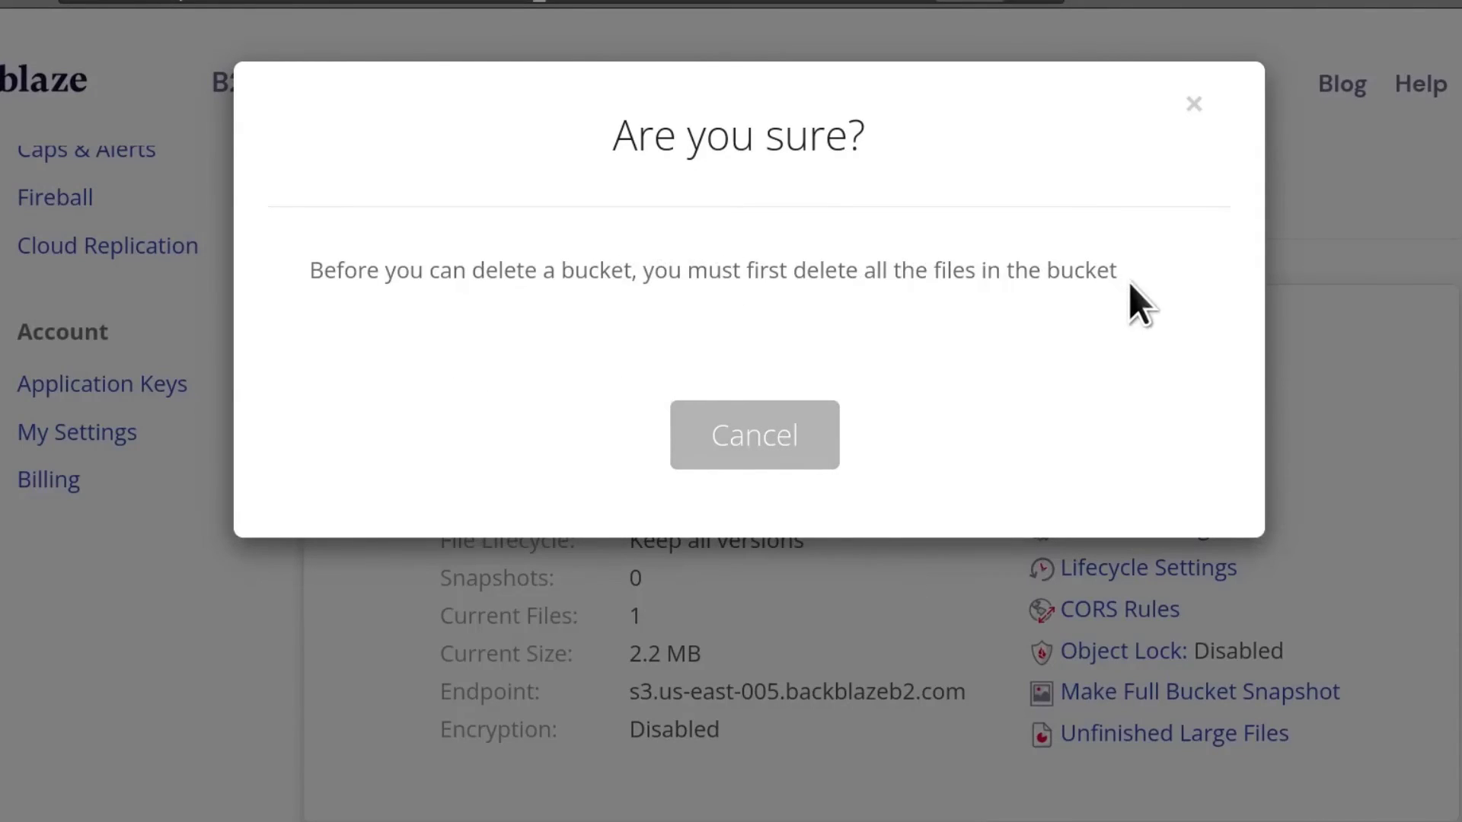
click(1192, 107)
scroll(723, 605, up, 5)
scroll(727, 605, down, 5)
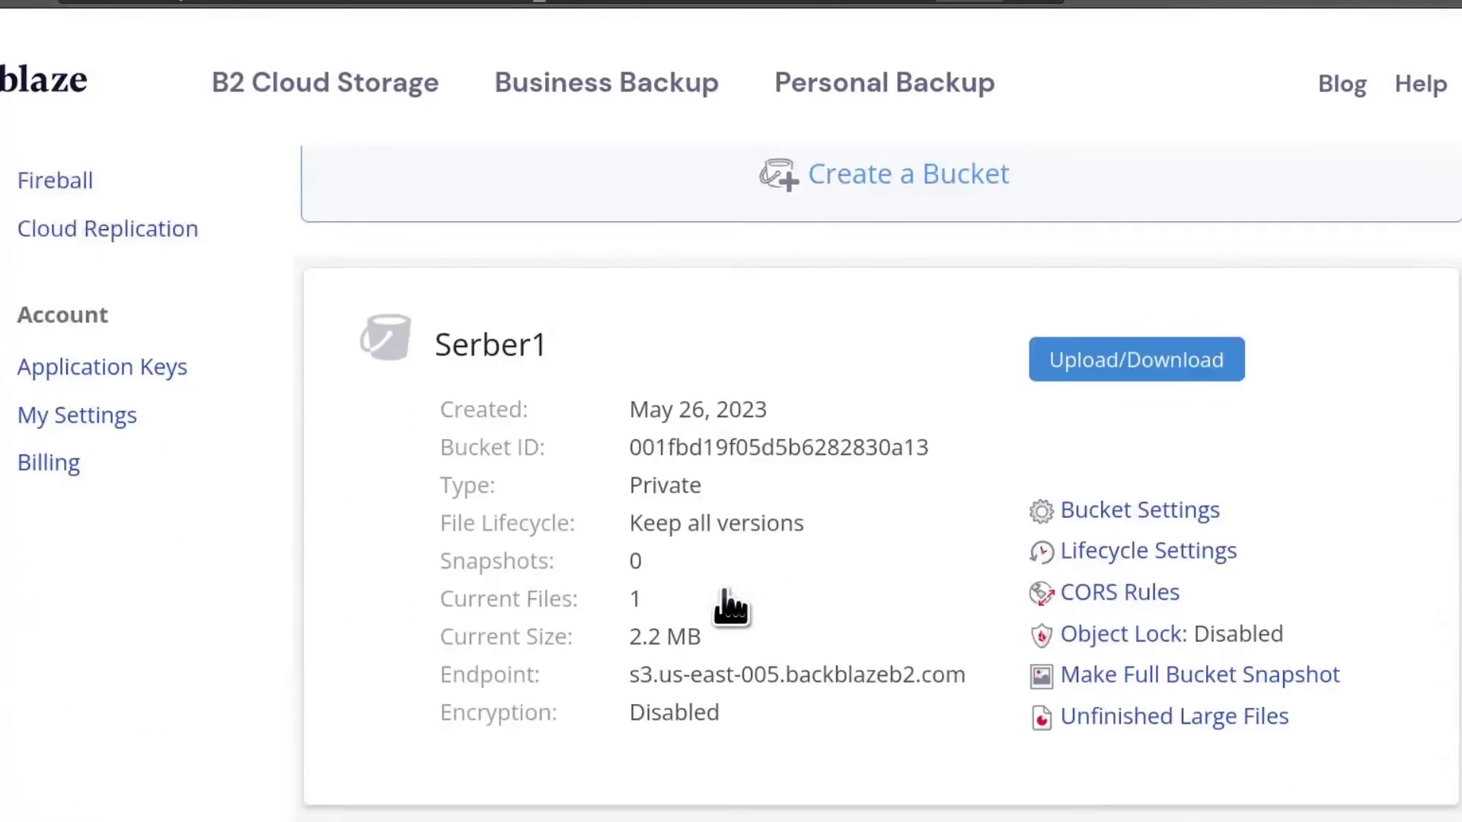
scroll(729, 606, down, 2)
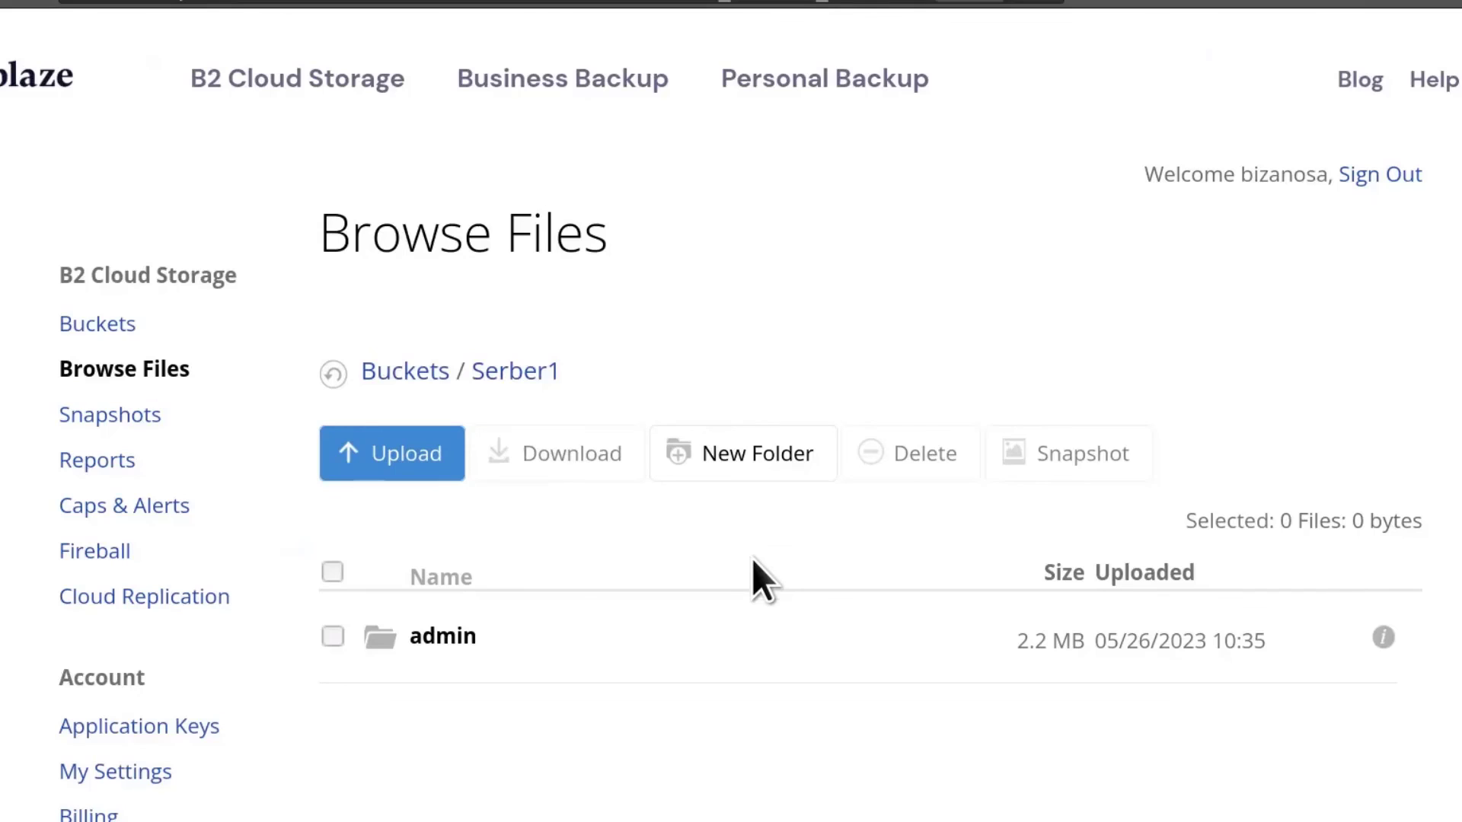
Step: Open the admin folder to verify admin.2023-05-26_07-35-02.tar, then go back to Serber1's top level
scroll(723, 564, down, 5)
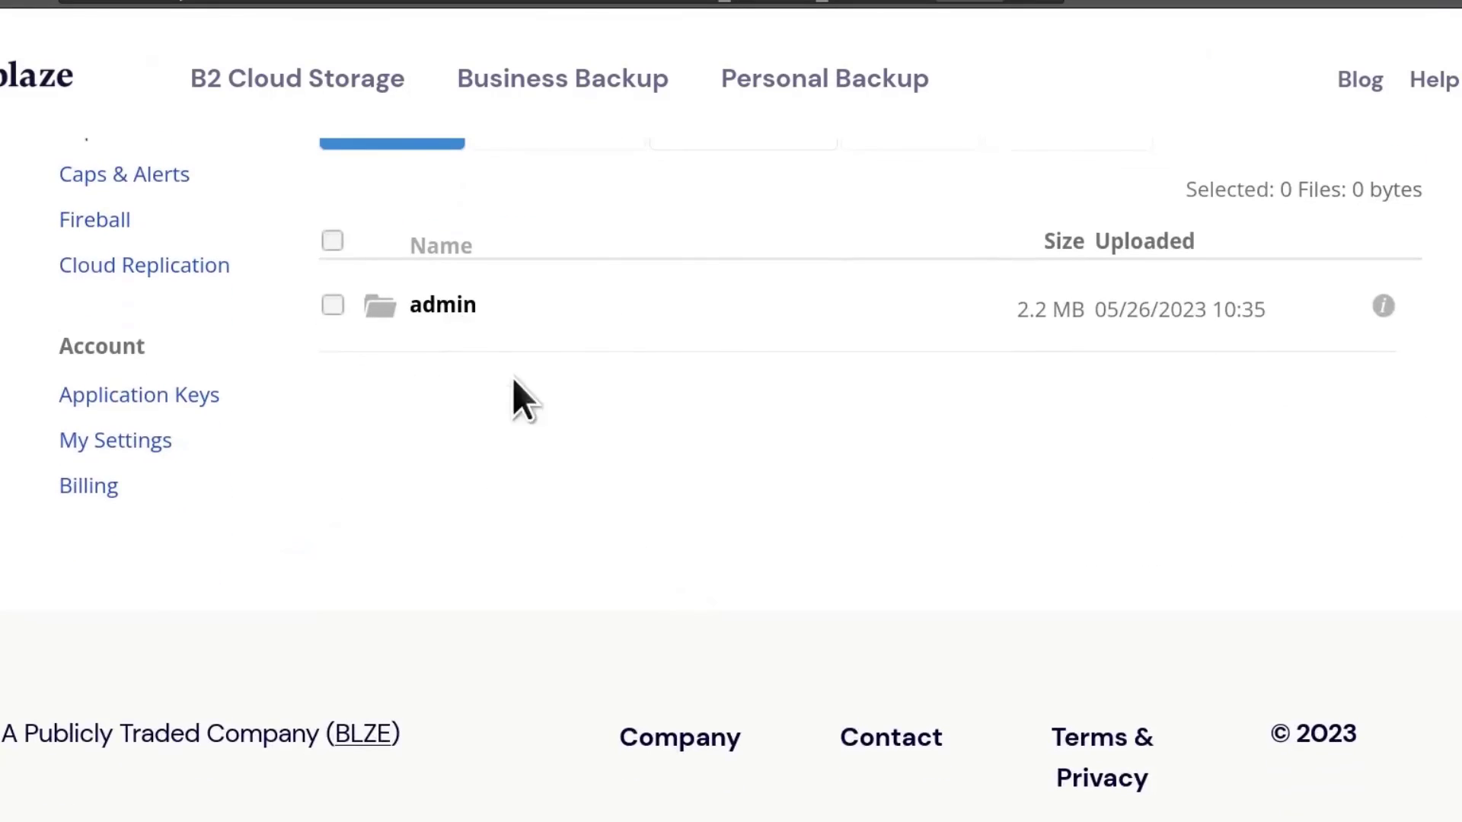
scroll(512, 399, up, 3)
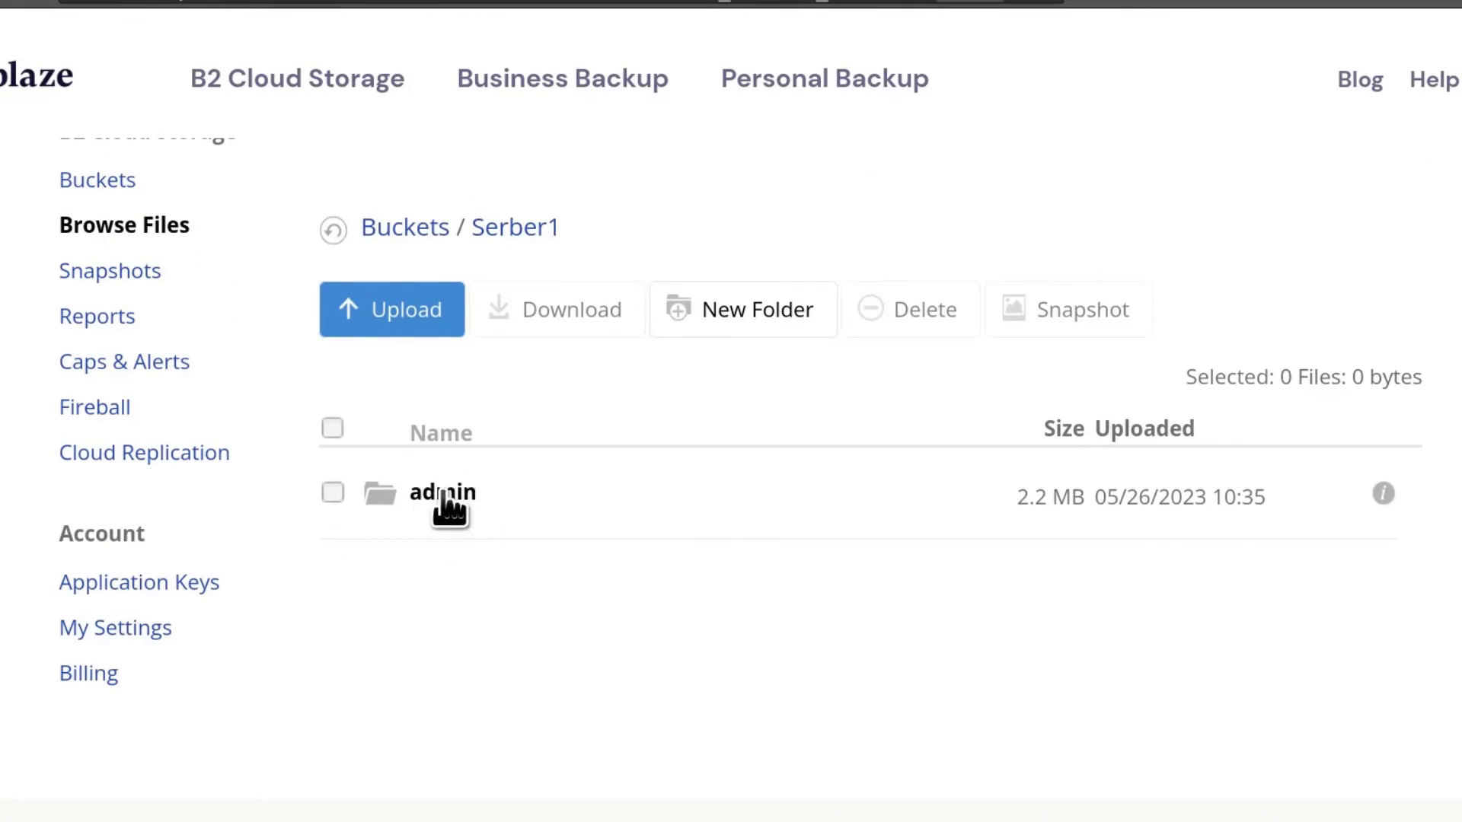
click(446, 495)
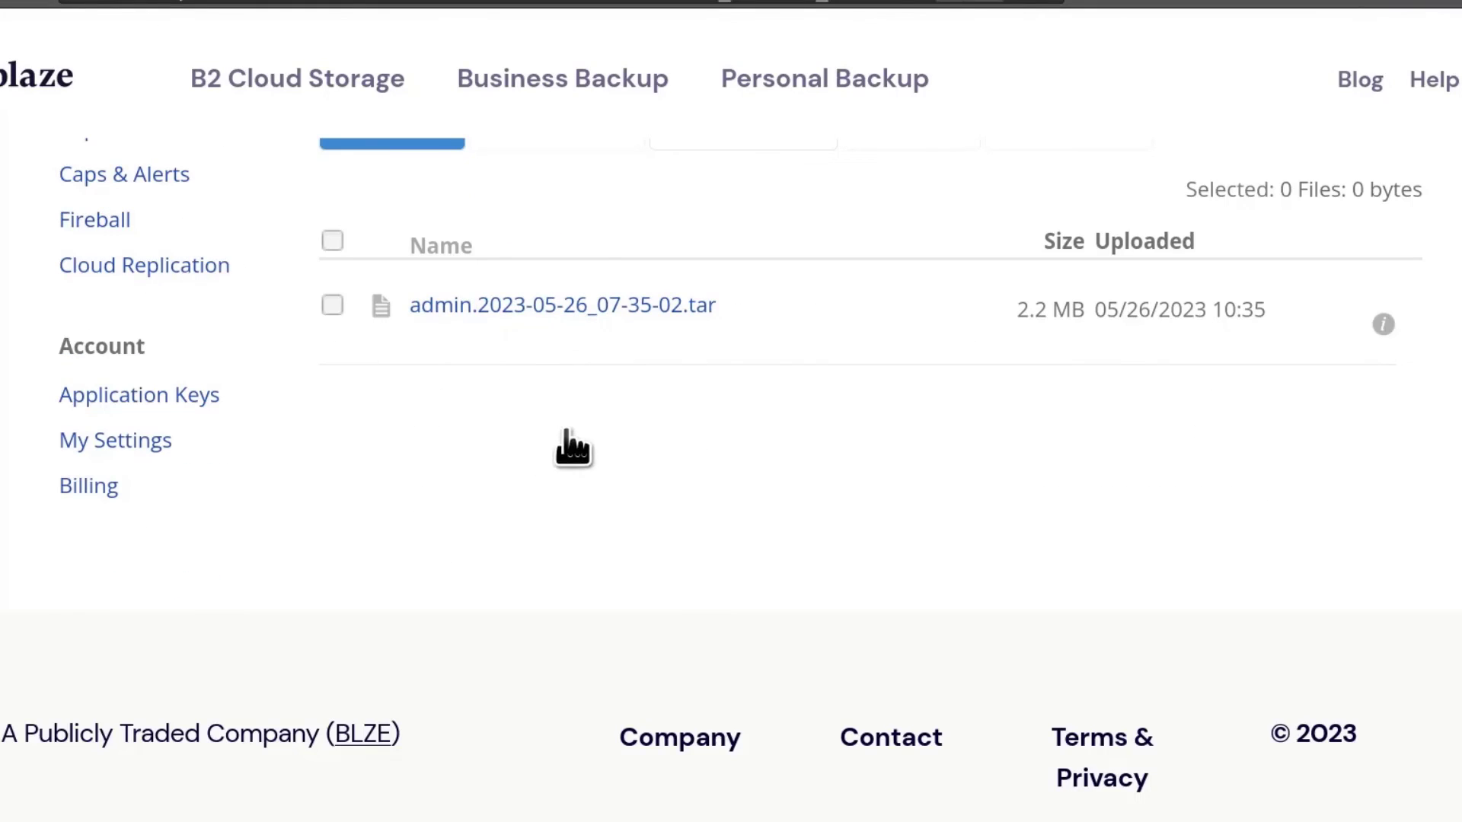
key(alt+Left)
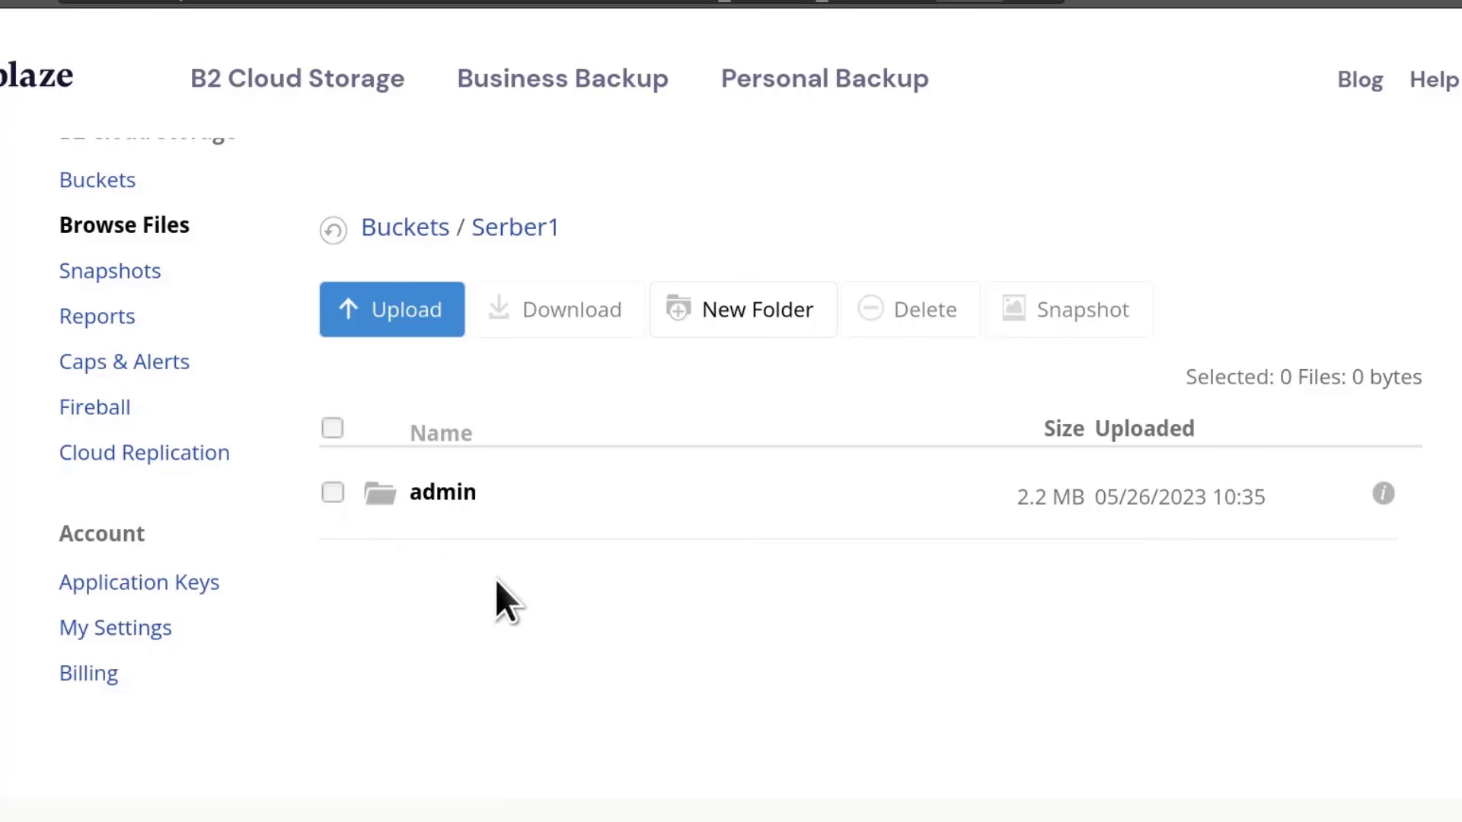
Step: Select the admin folder and confirm deleting its 2.2 MB of files
click(632, 521)
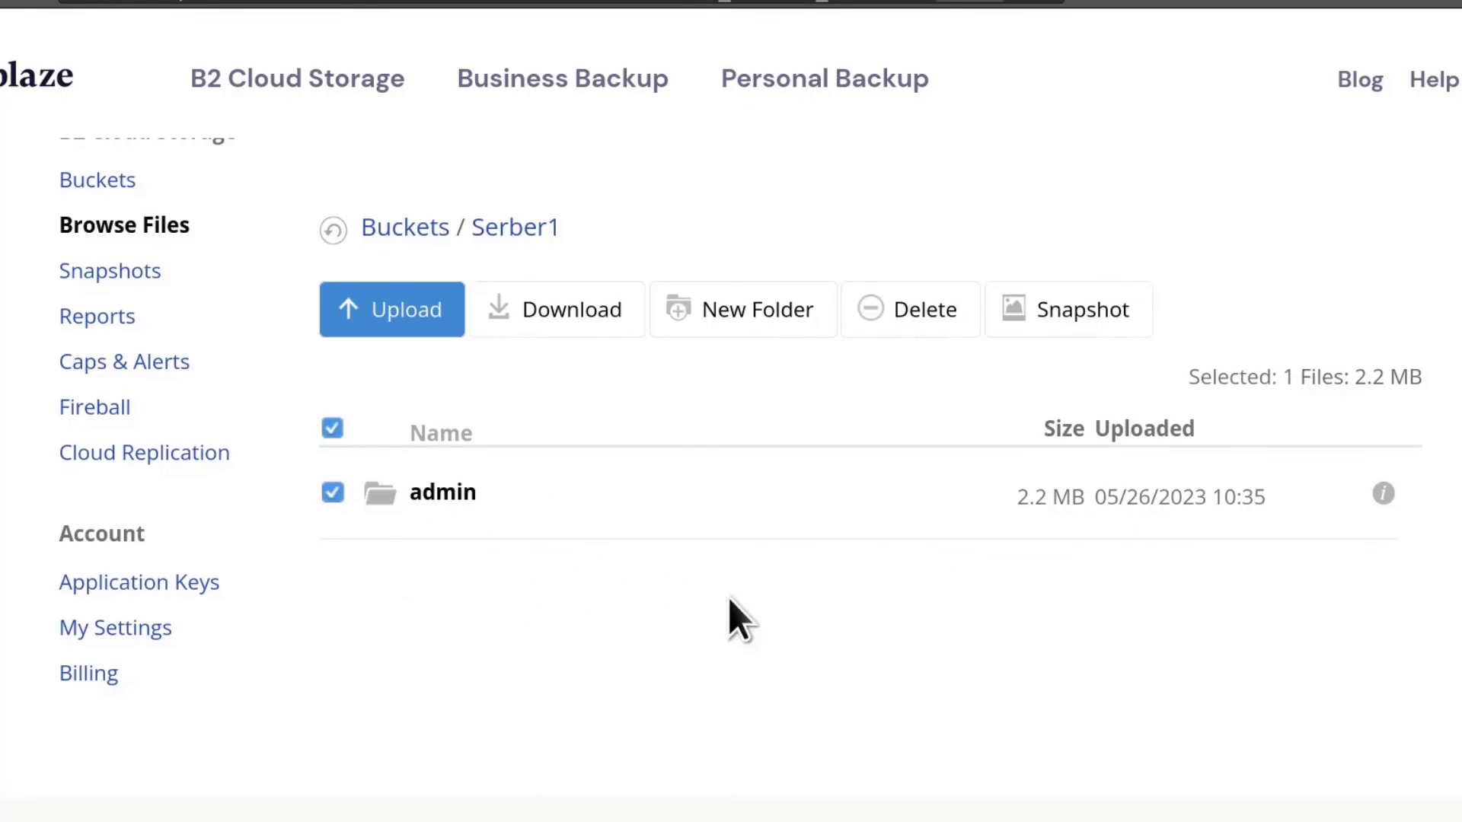
click(917, 314)
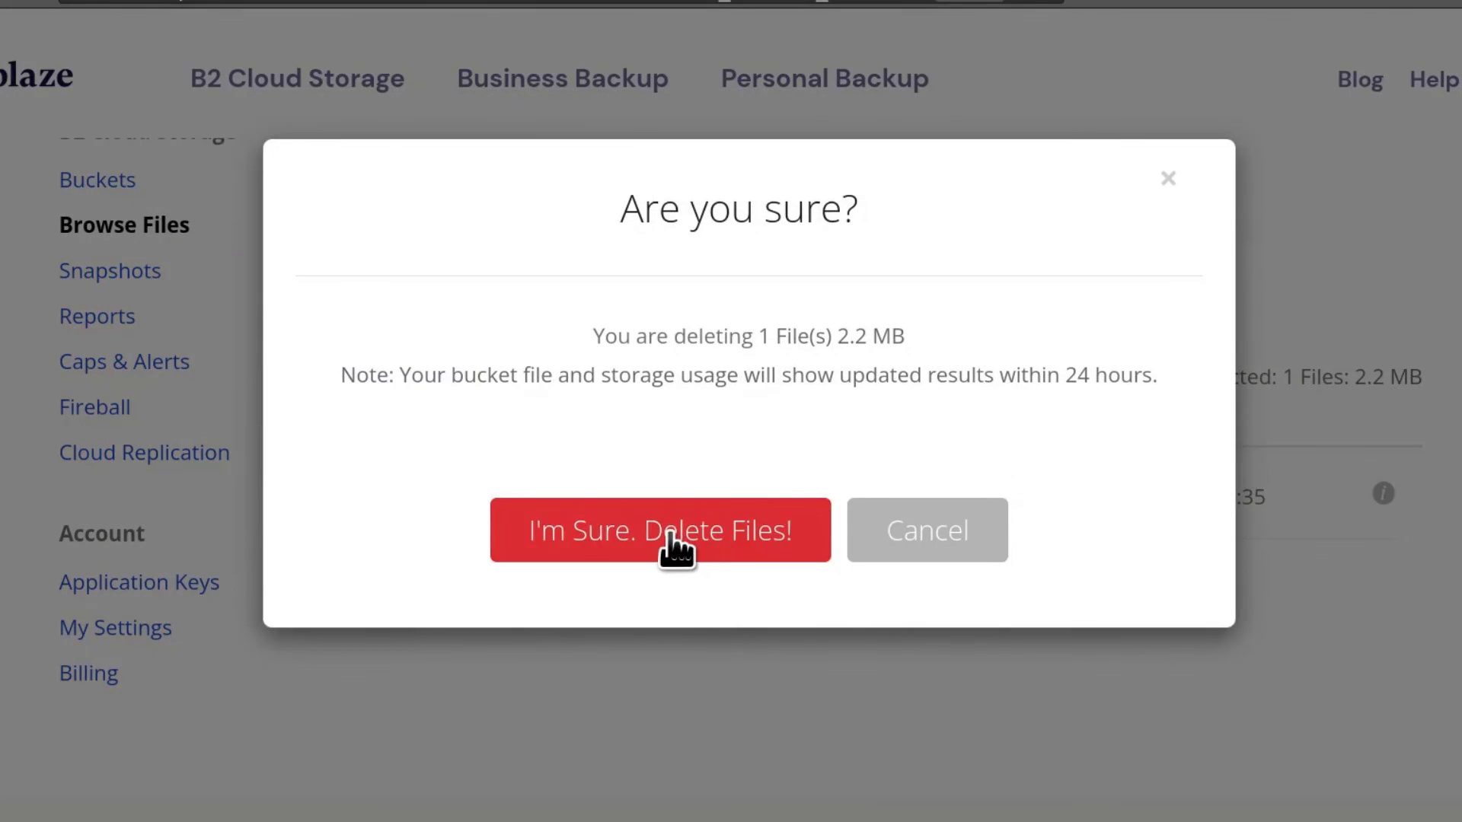
click(670, 534)
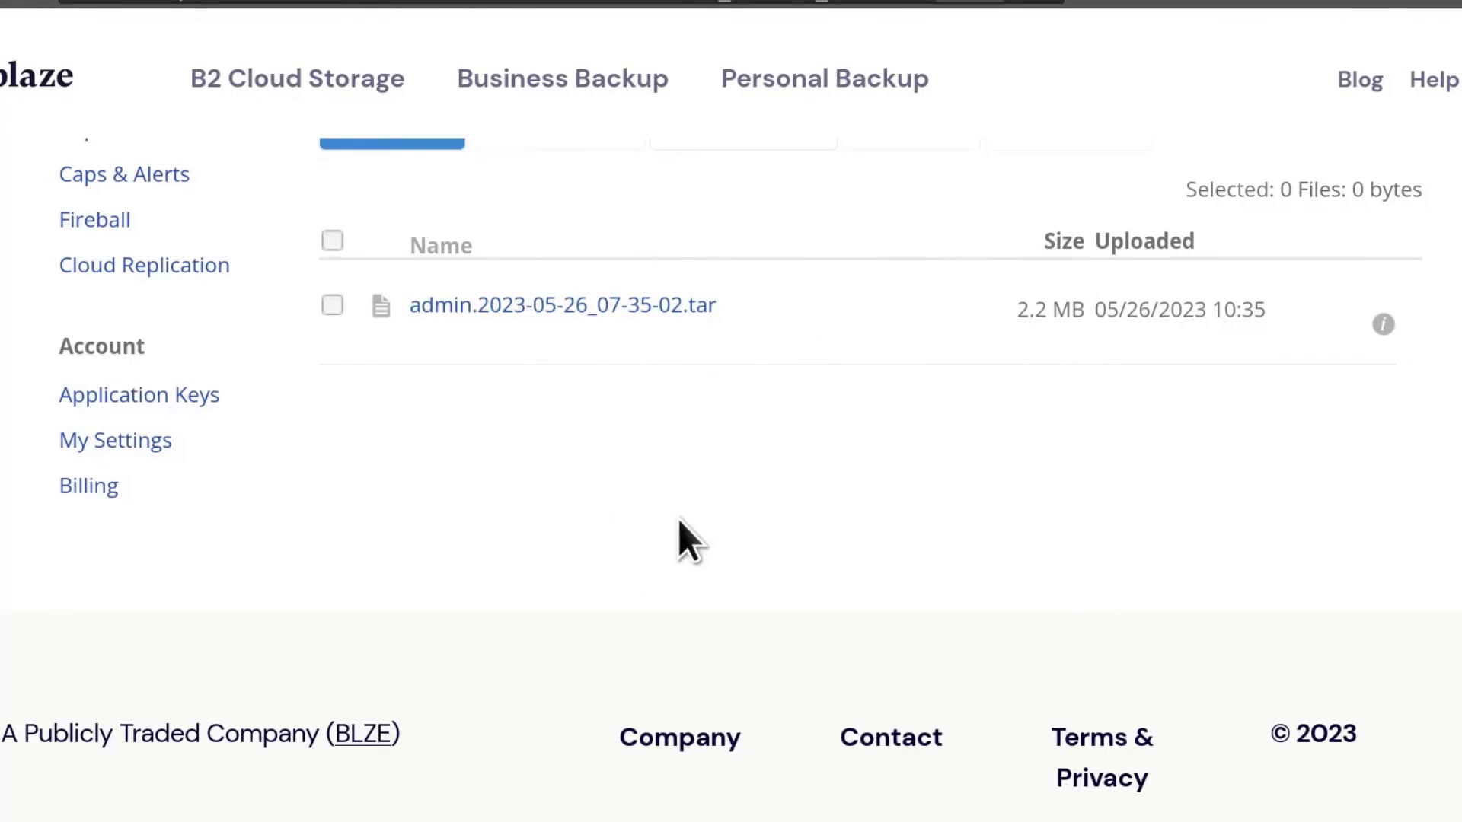
scroll(680, 523, up, 5)
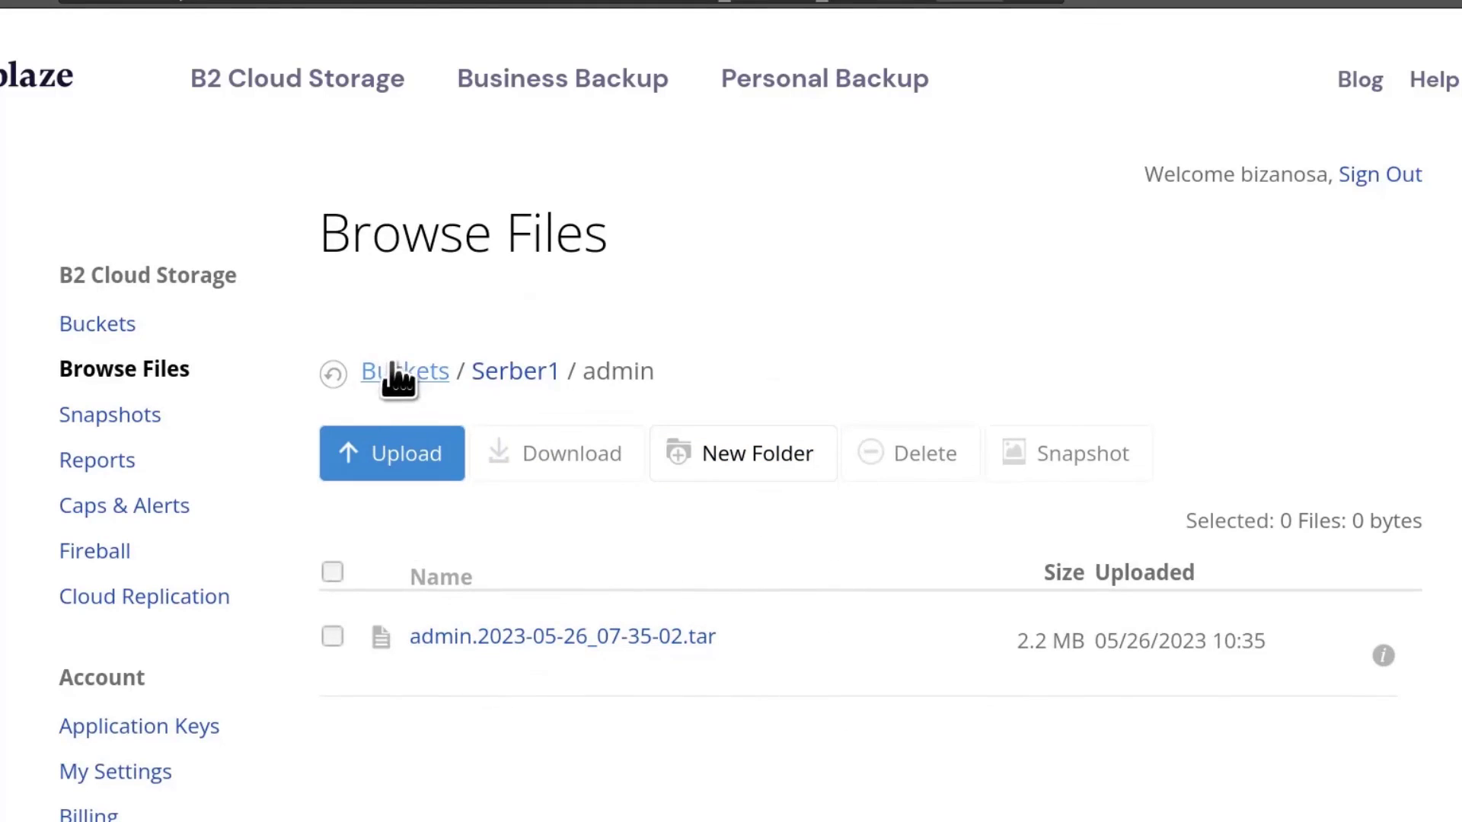
scroll(670, 499, down, 4)
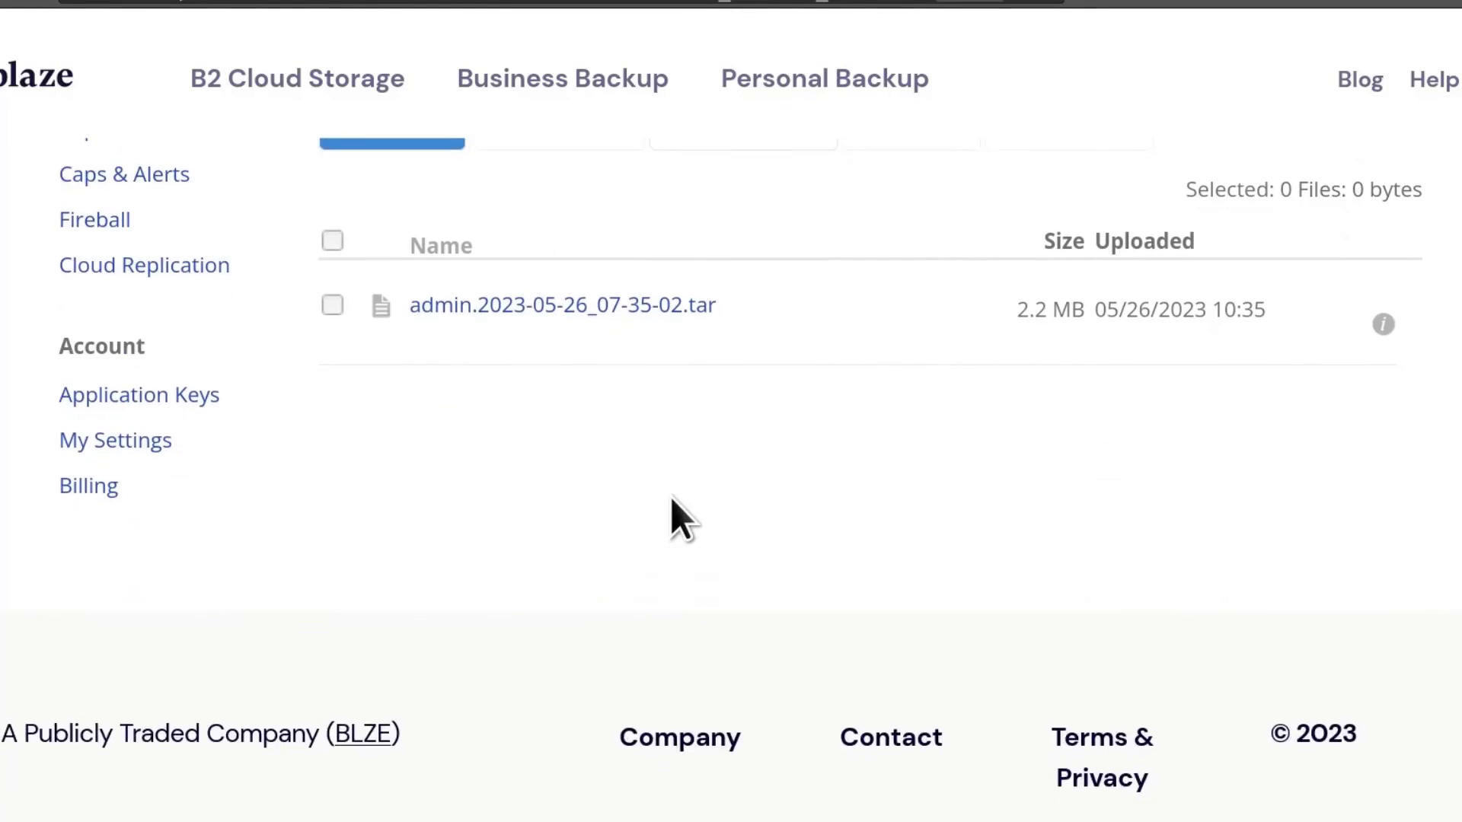